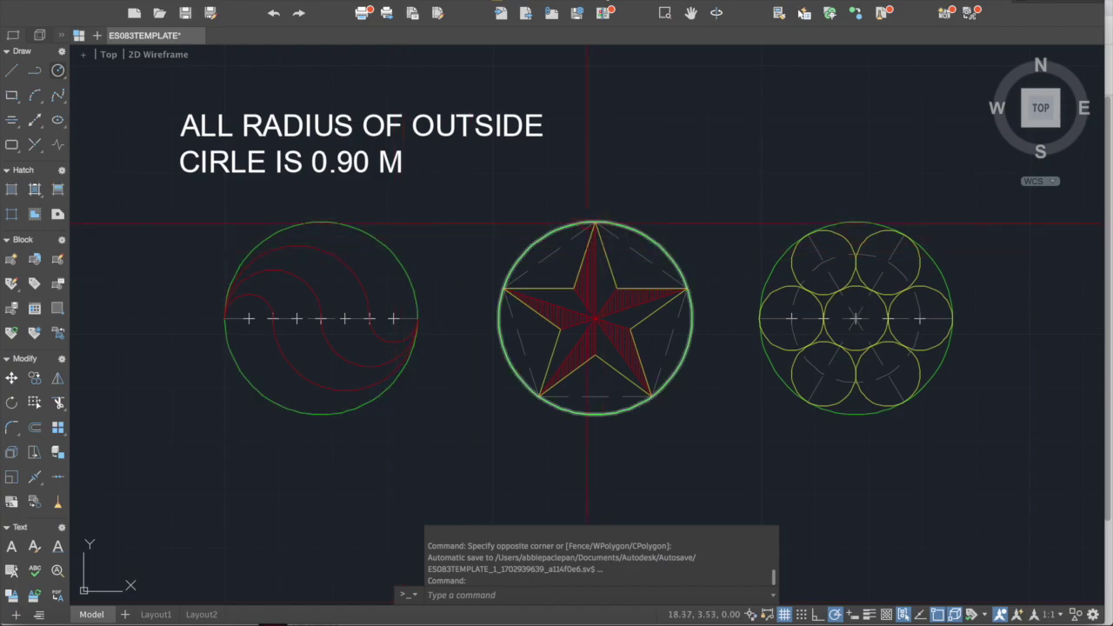
# Examine the three reference circle designs and the note giving their outside radius
pyautogui.moveTo(494, 244); pyautogui.dragTo(541, 215, button='middle')
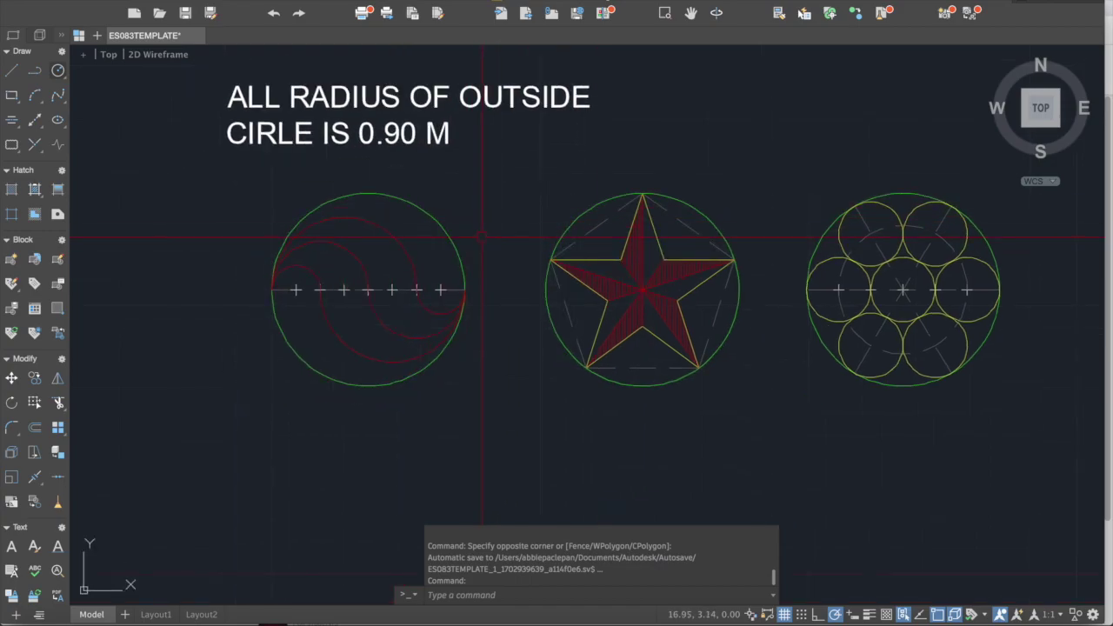
pyautogui.scroll(-2, 405, 223)
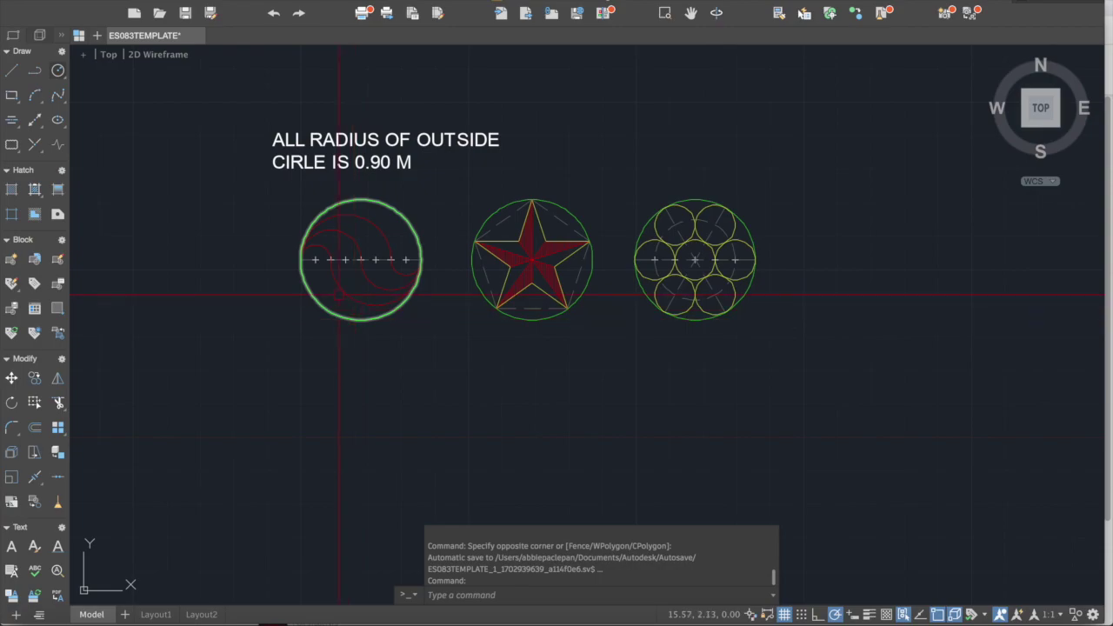
pyautogui.scroll(3, 334, 291)
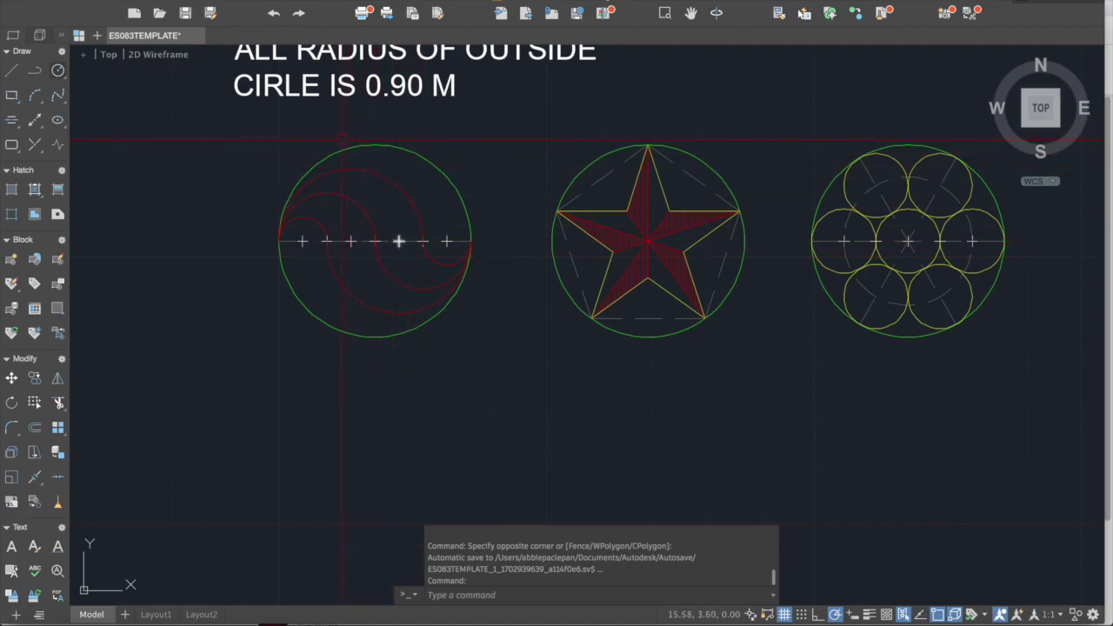
pyautogui.moveTo(292, 240); pyautogui.dragTo(298, 314, button='middle')
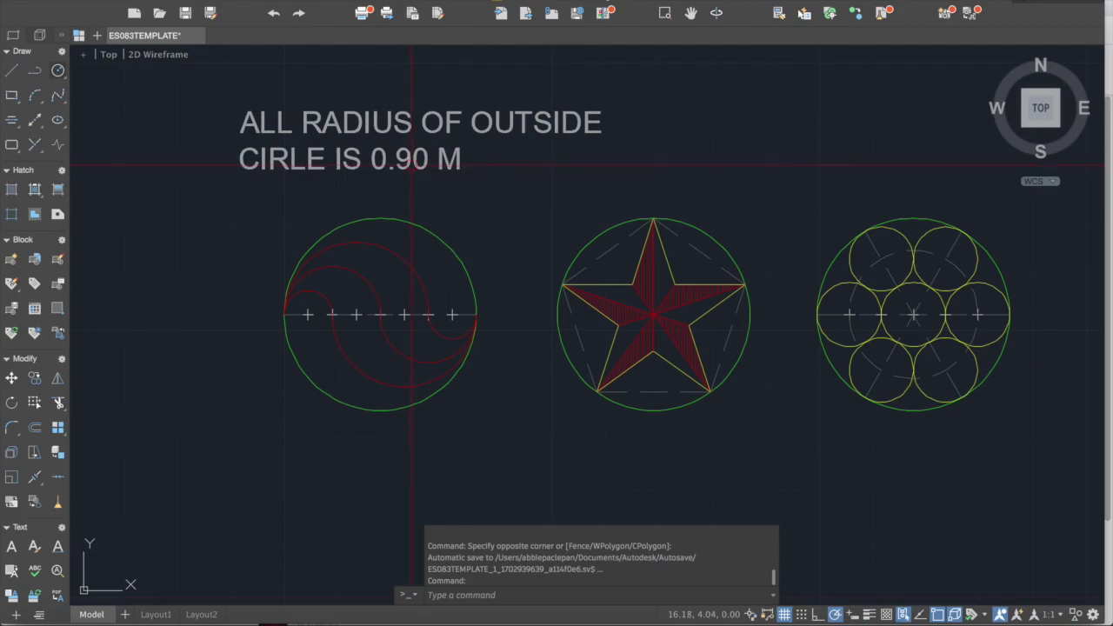
pyautogui.moveTo(418, 158); pyautogui.dragTo(378, 175, button='middle')
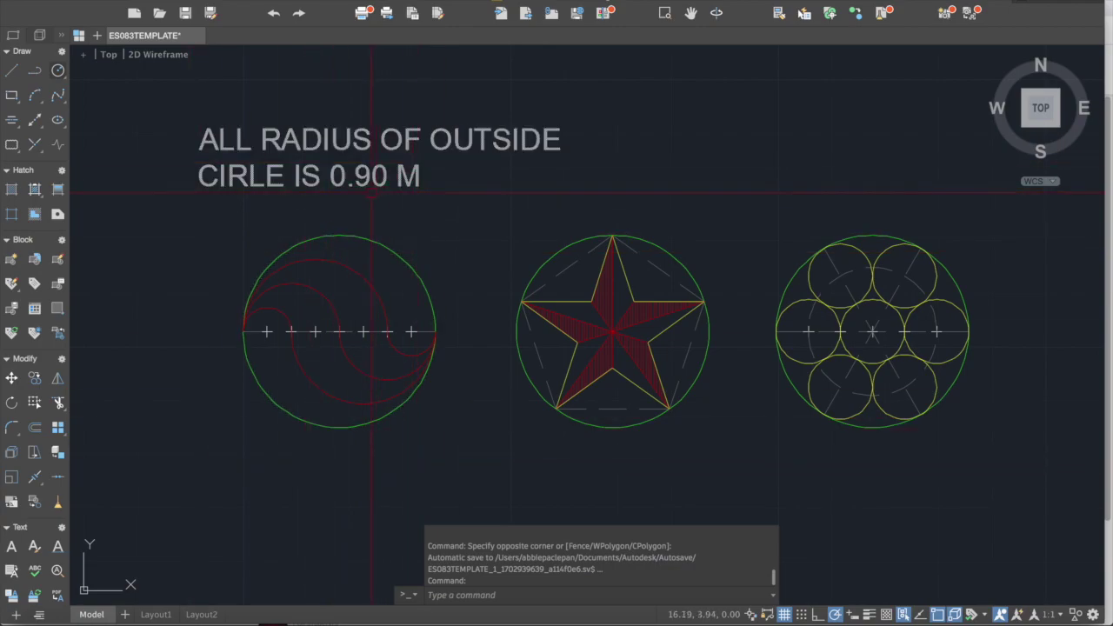
pyautogui.moveTo(417, 273); pyautogui.dragTo(427, 230, button='middle')
pyautogui.scroll(-3, 424, 257)
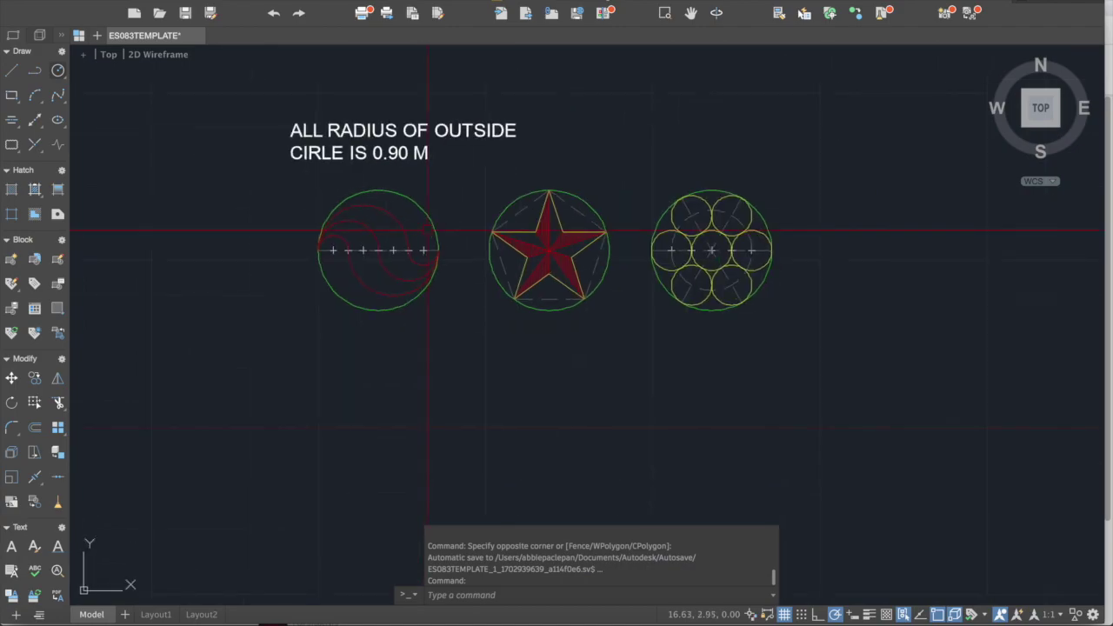
pyautogui.moveTo(401, 318)
pyautogui.mouseDown(button='middle')
pyautogui.moveTo(391, 308)
pyautogui.moveTo(400, 314)
pyautogui.mouseUp(button='middle')
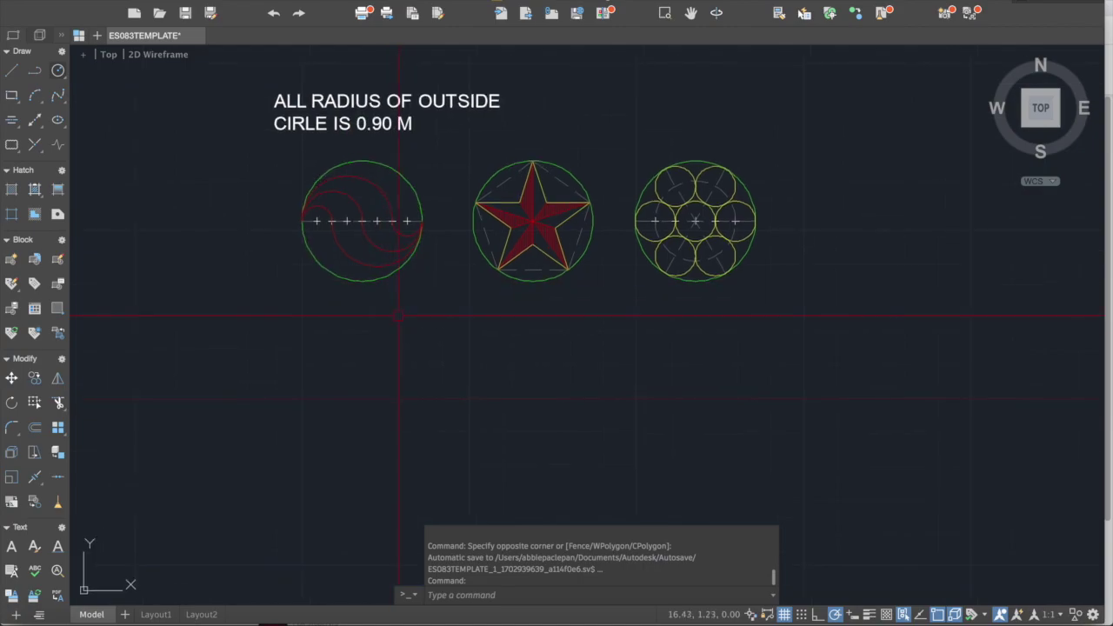
pyautogui.scroll(2, 400, 316)
pyautogui.write('clc')
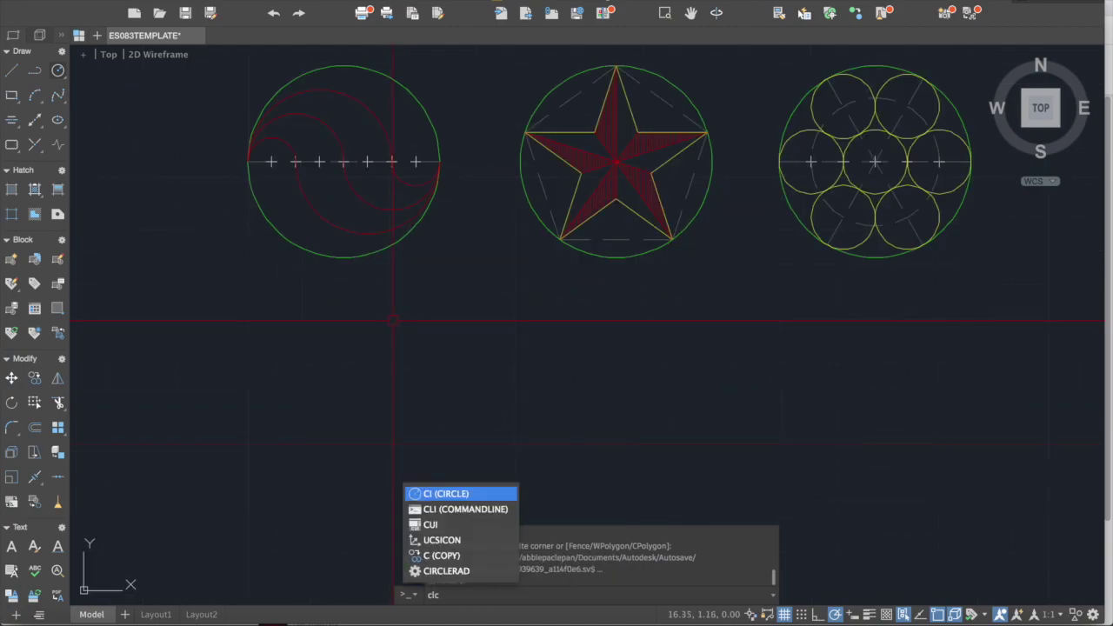
pyautogui.press('BackSpace')
pyautogui.press('BackSpace')
pyautogui.press('BackSpace')
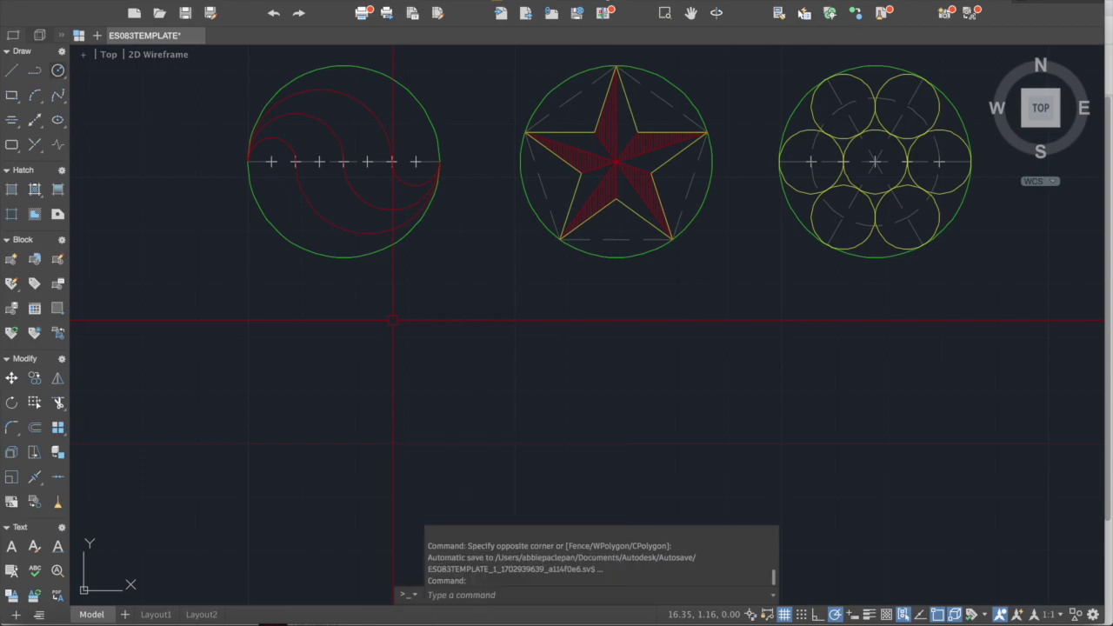
pyautogui.write('cir')
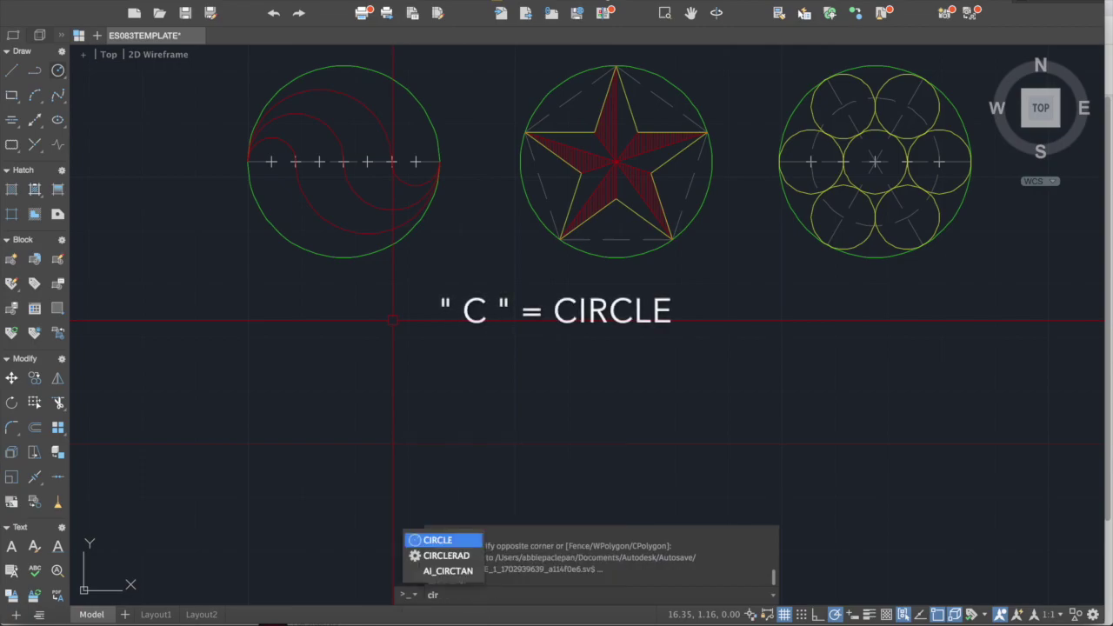
pyautogui.press('Return')
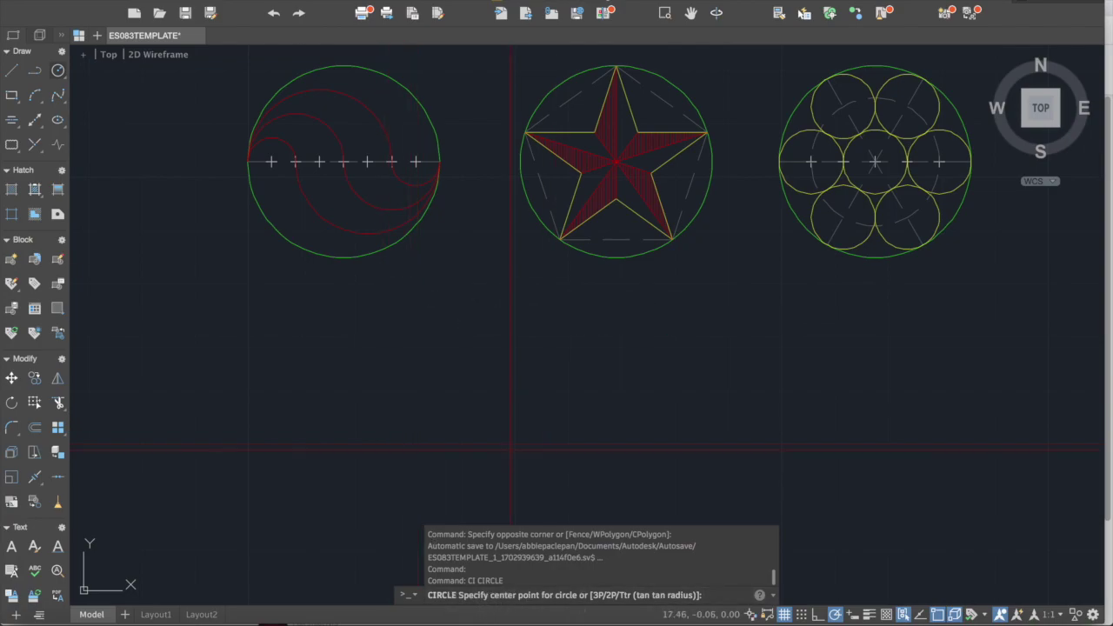
pyautogui.scroll(-3, 504, 393)
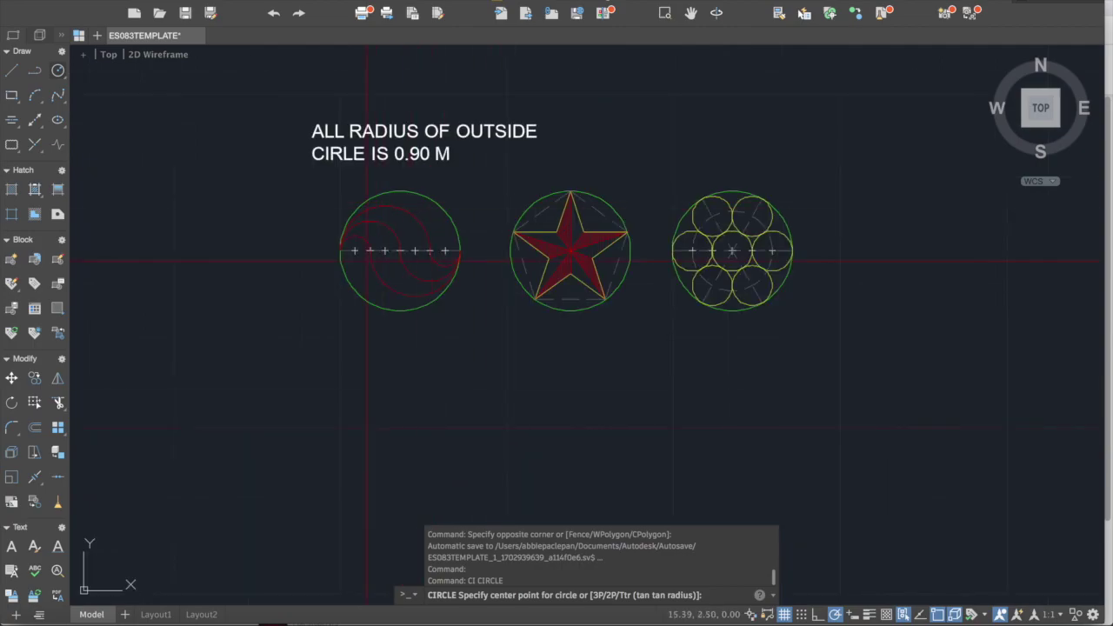
pyautogui.scroll(2, 443, 340)
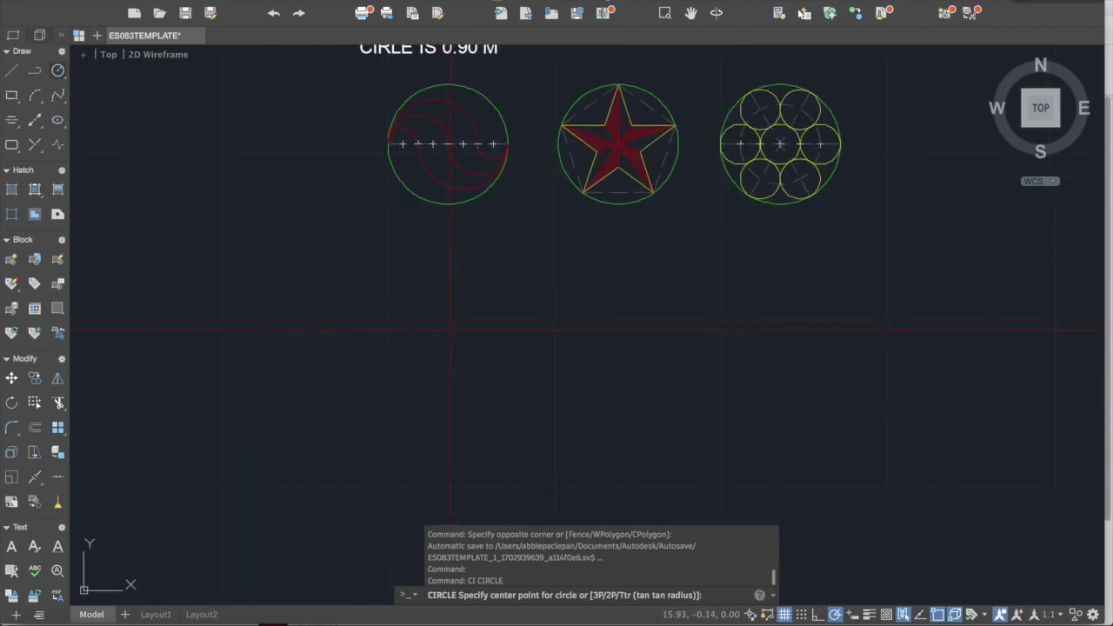
pyautogui.click(448, 327)
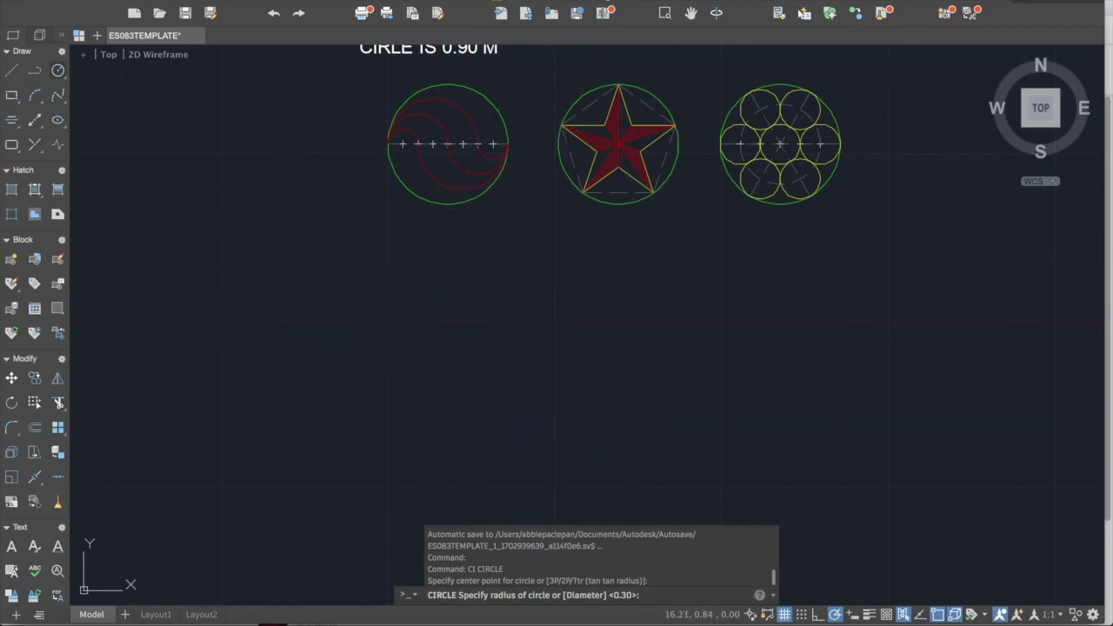
pyautogui.press('Escape')
# Draw a circle of radius 0.9 directly below the swirl reference design
pyautogui.write('ci')
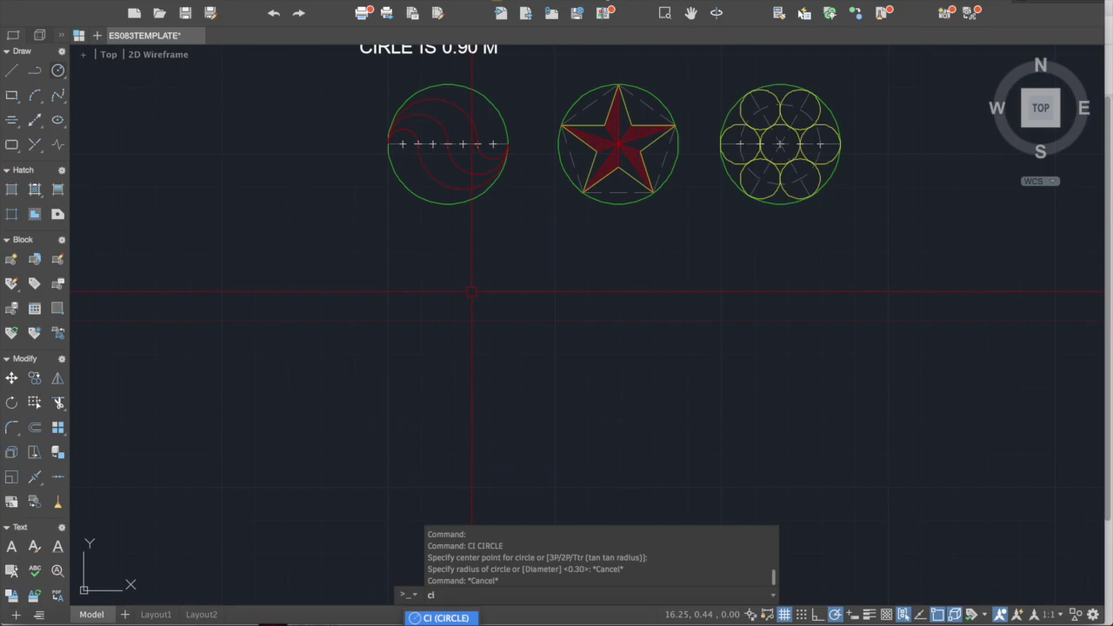
pyautogui.press('Return')
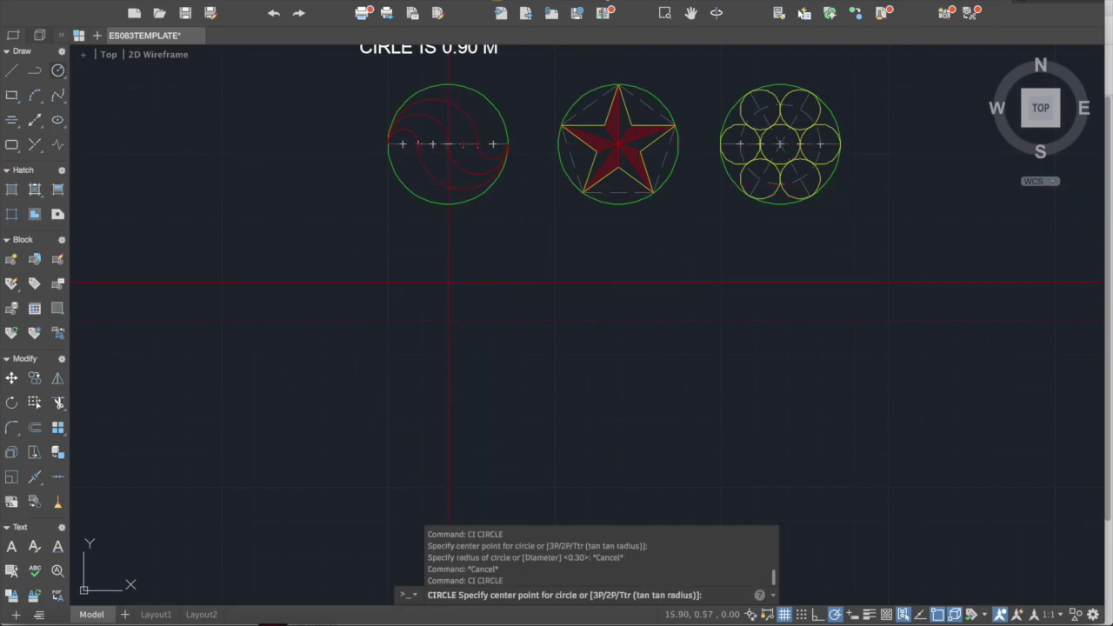
pyautogui.moveTo(452, 256); pyautogui.dragTo(443, 289, button='middle')
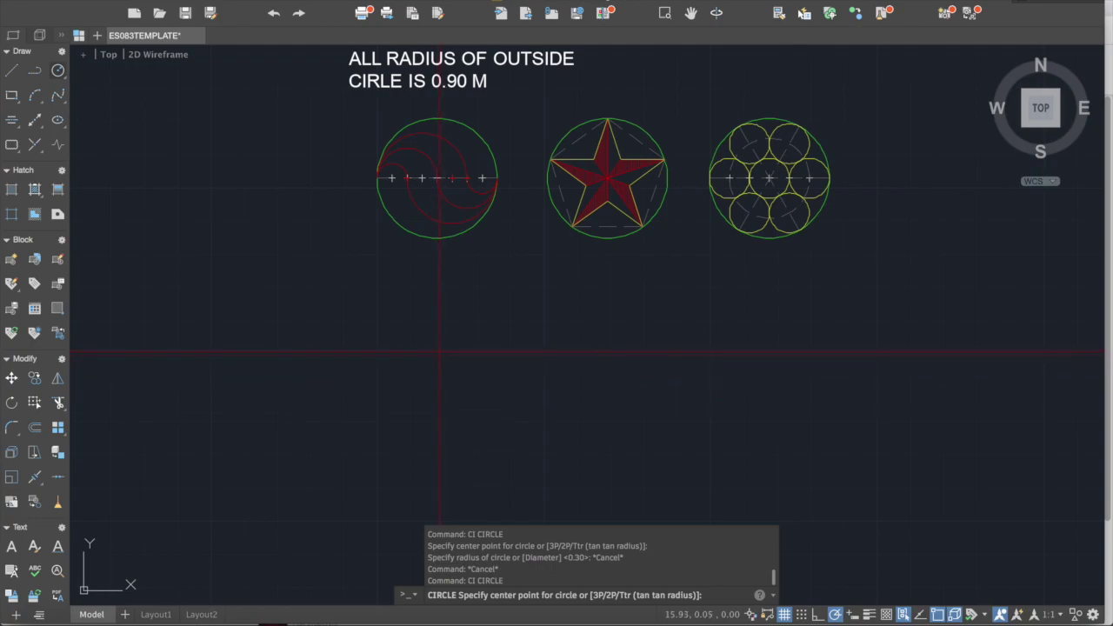
pyautogui.click(439, 352)
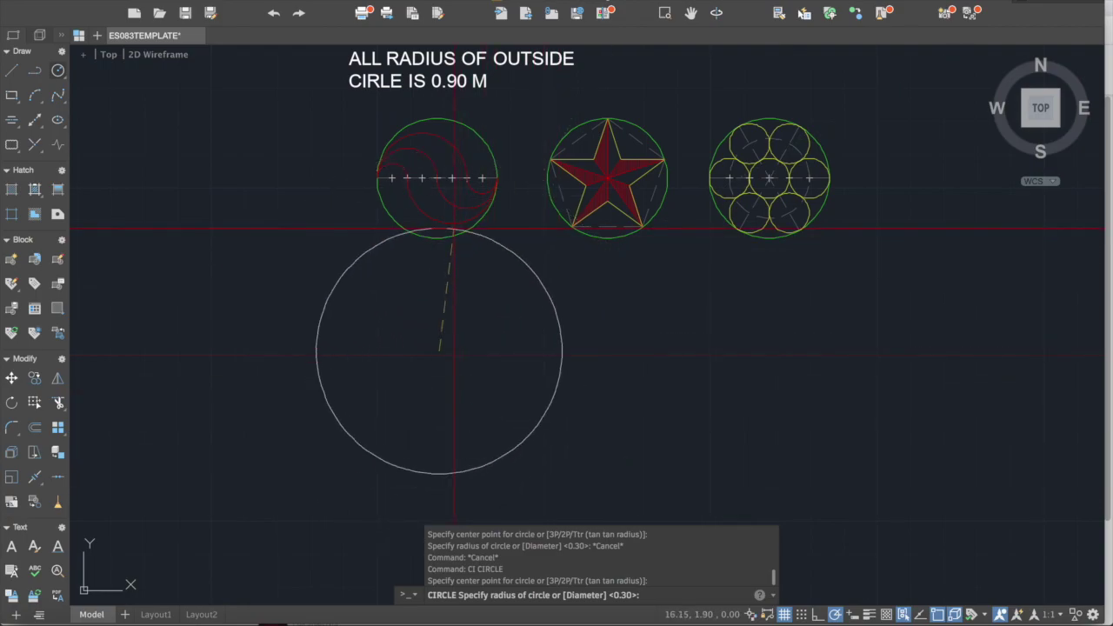
pyautogui.moveTo(438, 161); pyautogui.dragTo(433, 175, button='middle')
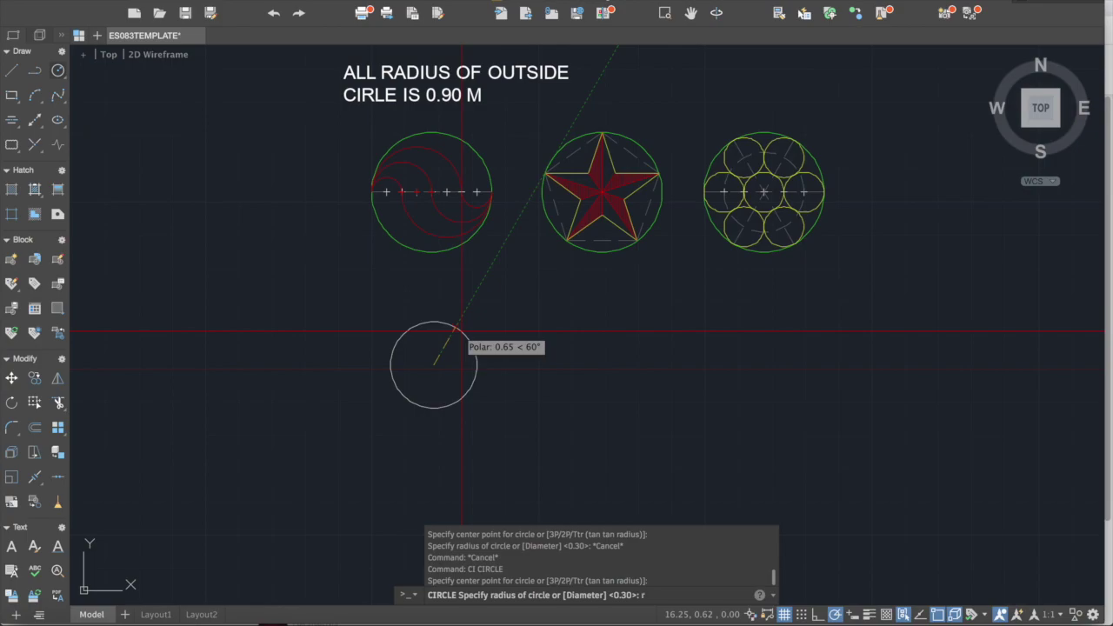
pyautogui.press('Return')
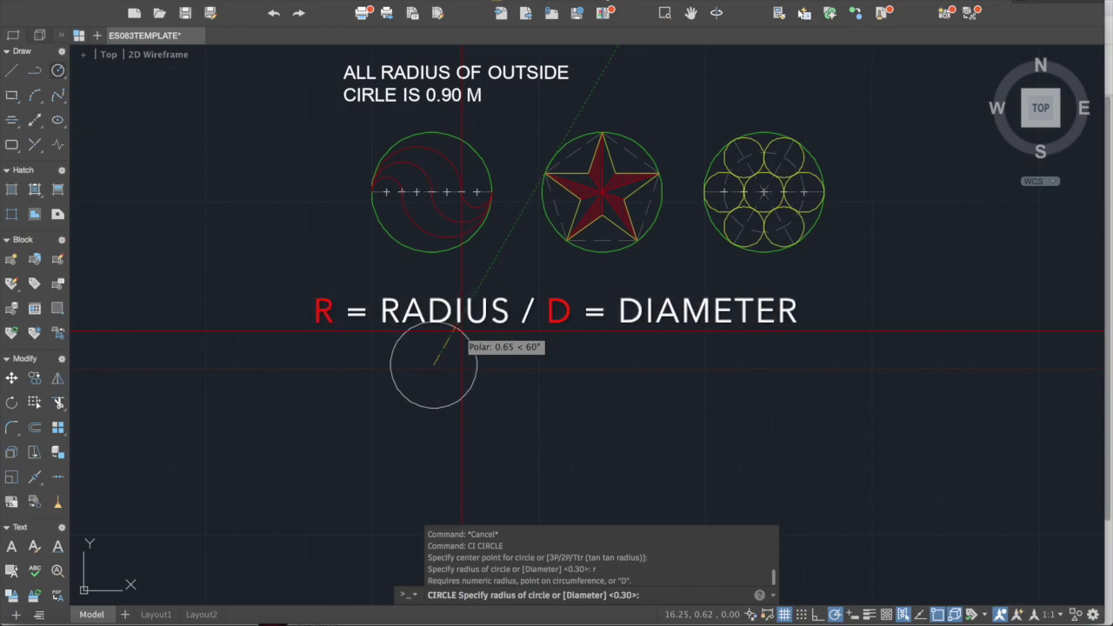
pyautogui.write('.9')
pyautogui.press('Return')
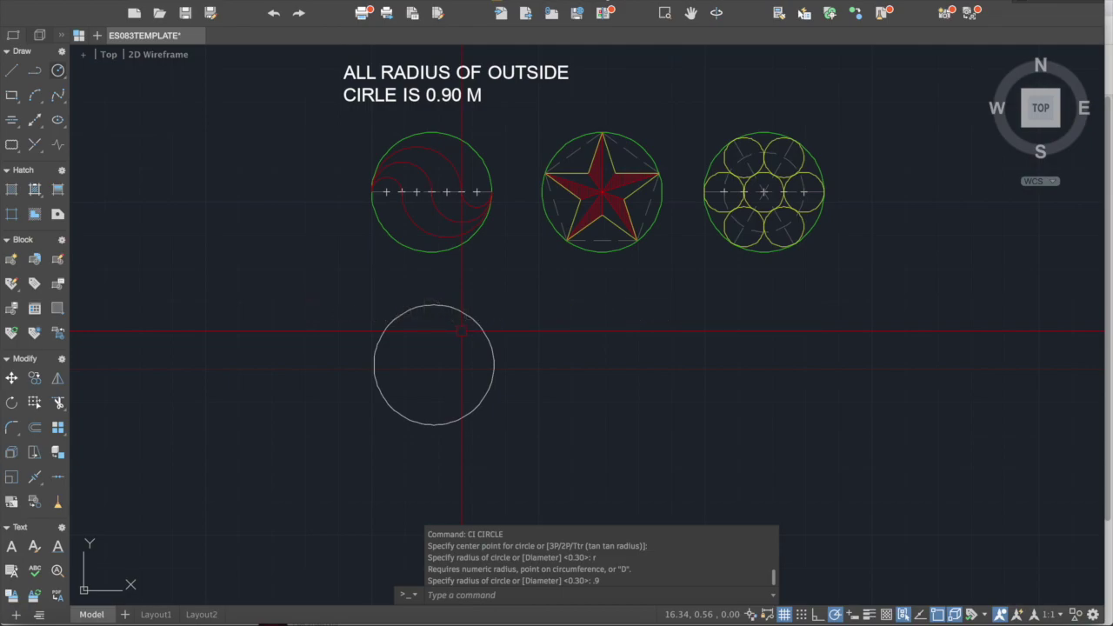
pyautogui.click(474, 320)
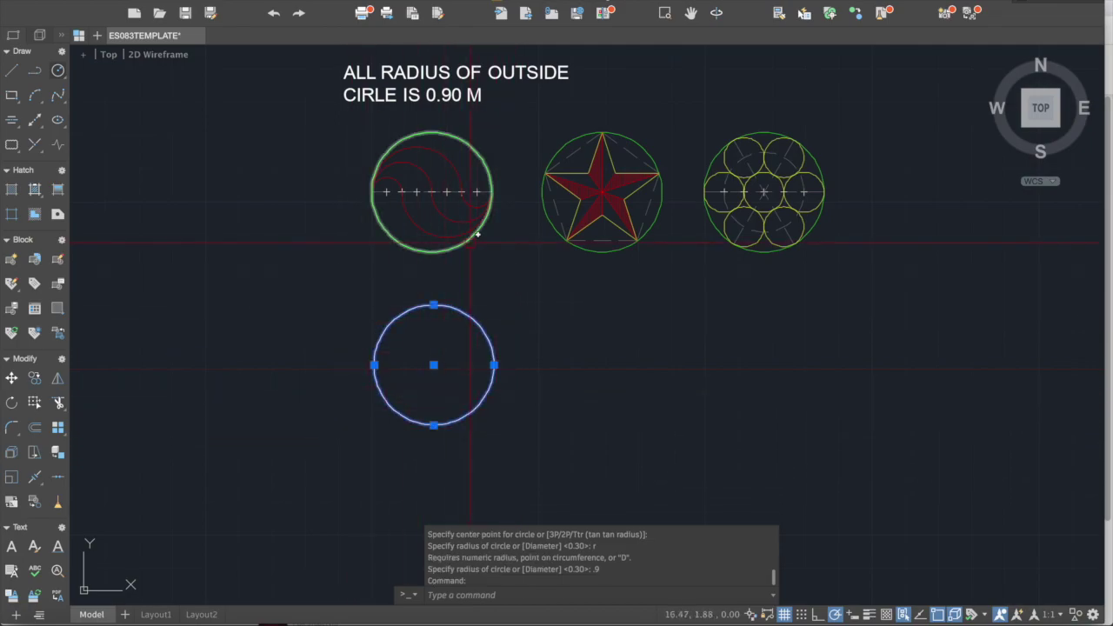
pyautogui.moveTo(435, 267); pyautogui.dragTo(376, 270, button='middle')
pyautogui.moveTo(352, 335); pyautogui.dragTo(385, 313, button='middle')
pyautogui.press('Escape')
pyautogui.moveTo(471, 310); pyautogui.dragTo(450, 305, button='middle')
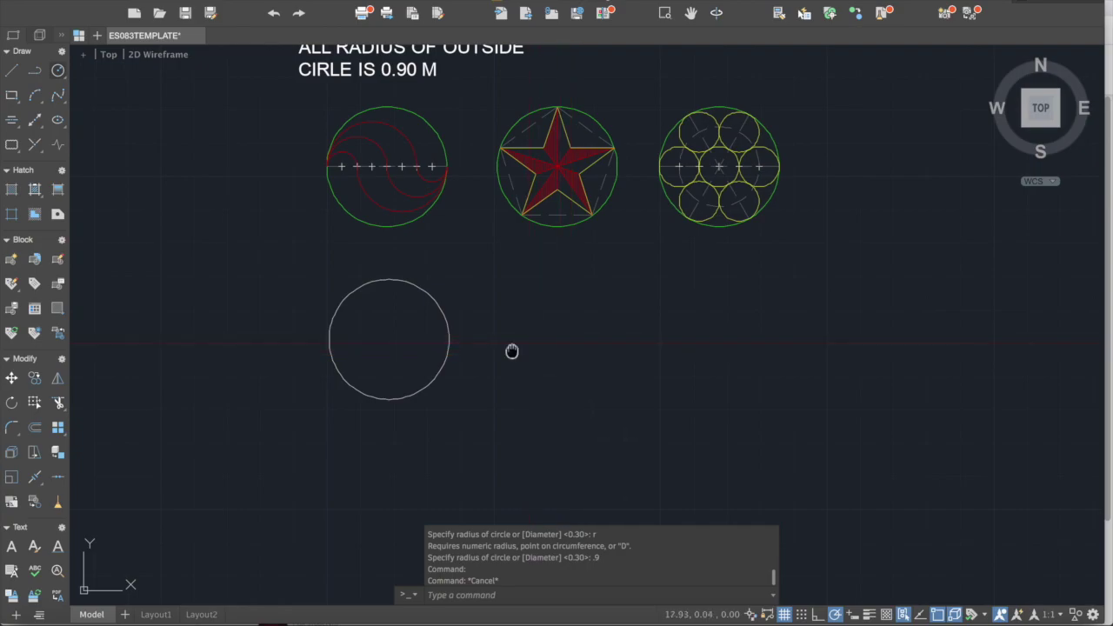
# Draw a second circle below the star design, beside the first one, using the Diameter option with a value of 0.9
pyautogui.moveTo(517, 347); pyautogui.dragTo(508, 364, button='middle')
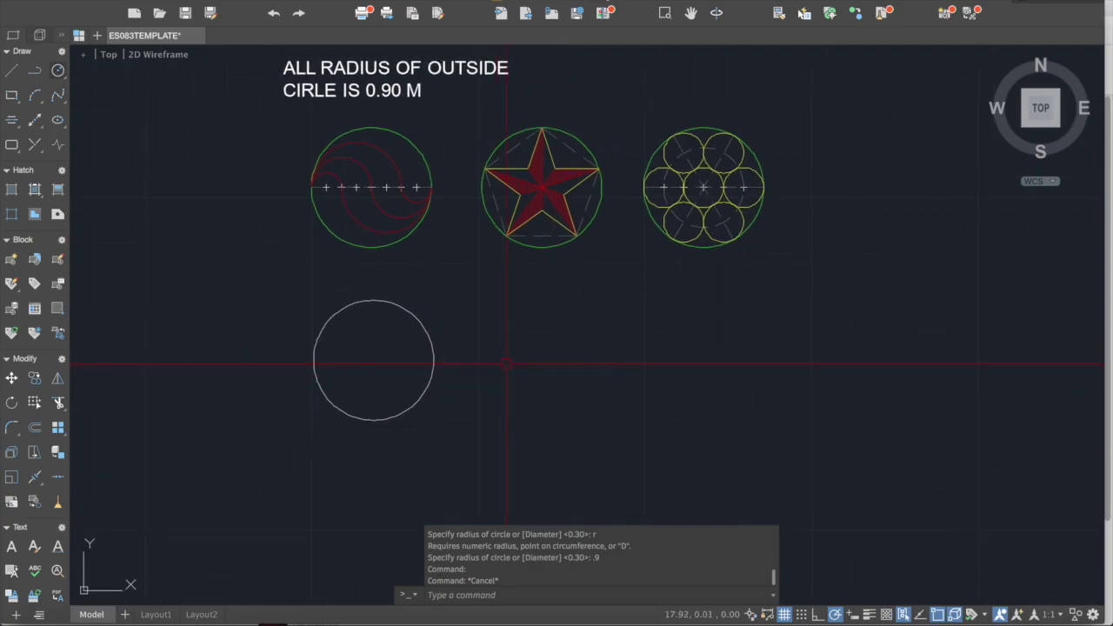
pyautogui.write('c')
pyautogui.press('Return')
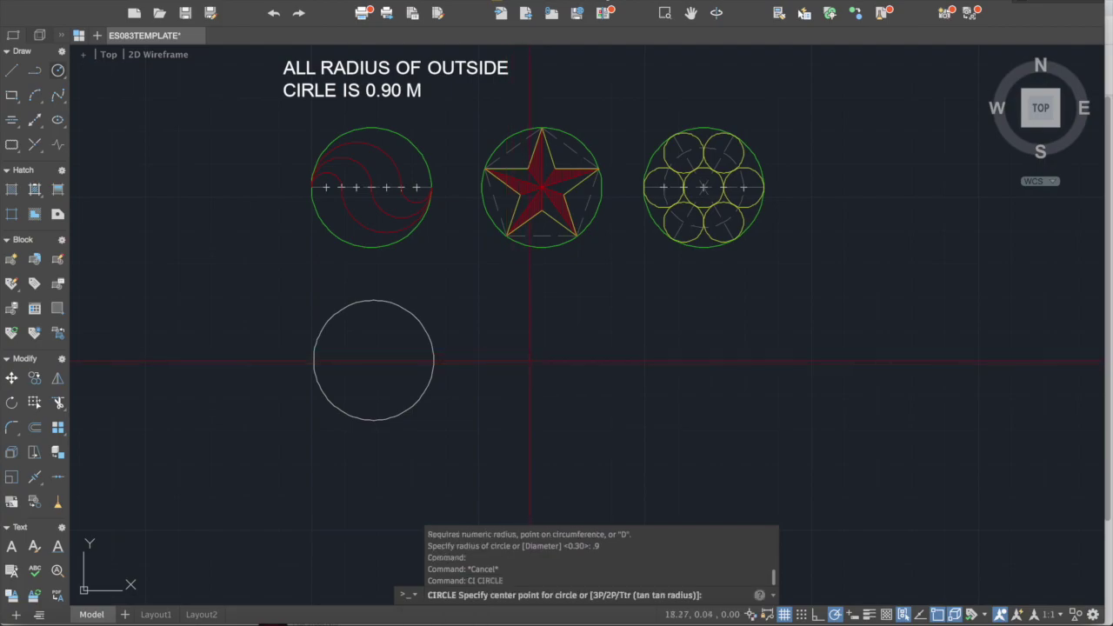
pyautogui.click(530, 361)
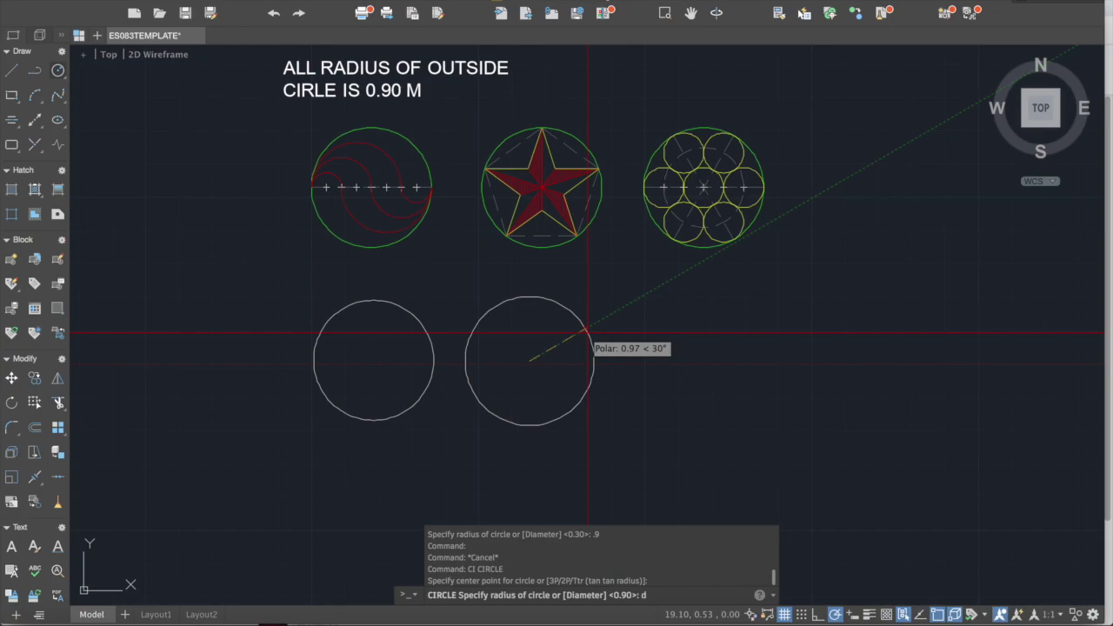
pyautogui.press('Return')
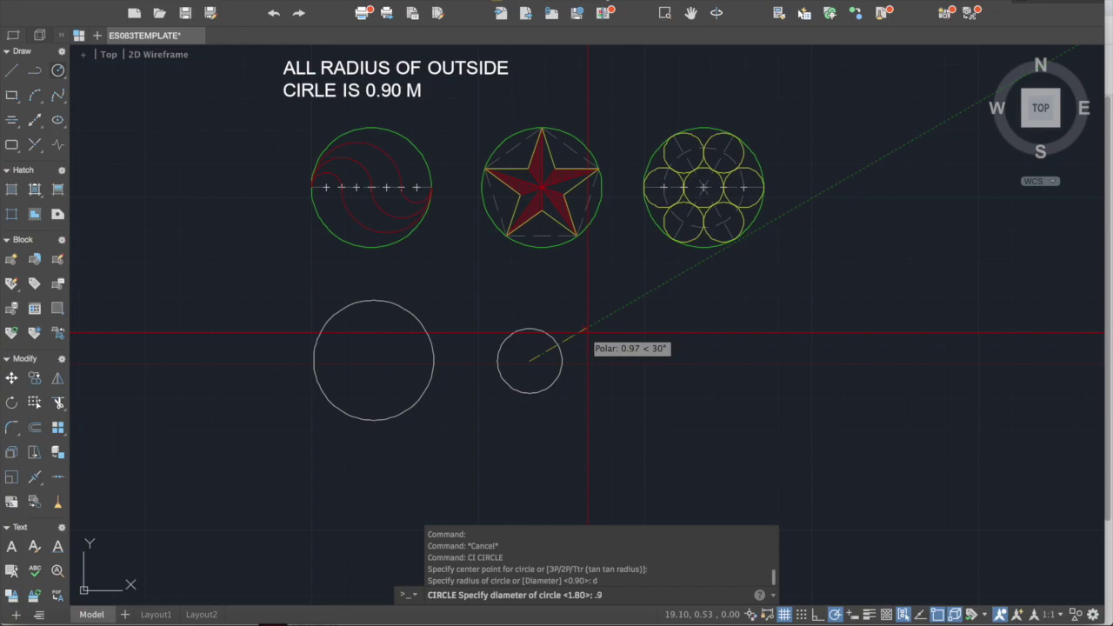
pyautogui.press('Return')
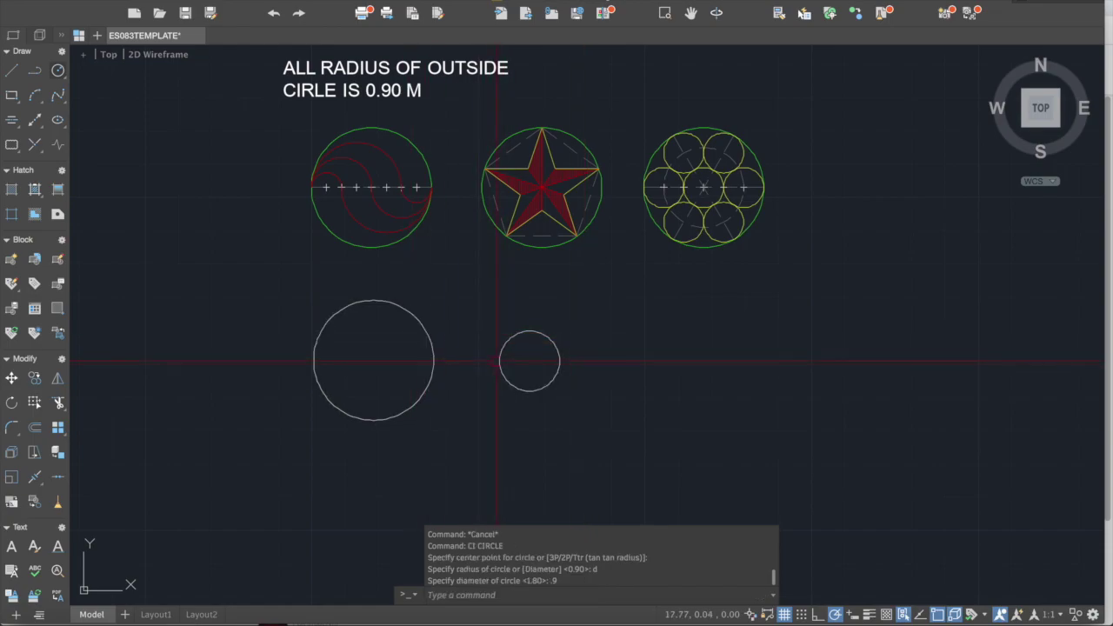
# Compare the two new circles and erase the smaller one below the star design
pyautogui.click(435, 340)
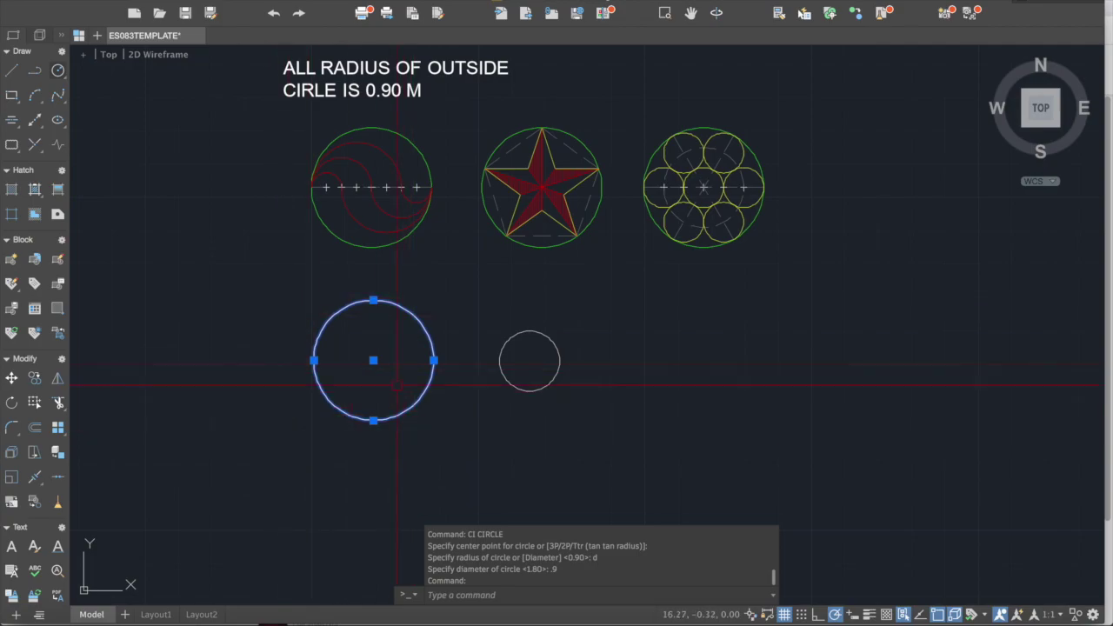
pyautogui.press('Escape')
pyautogui.click(522, 332)
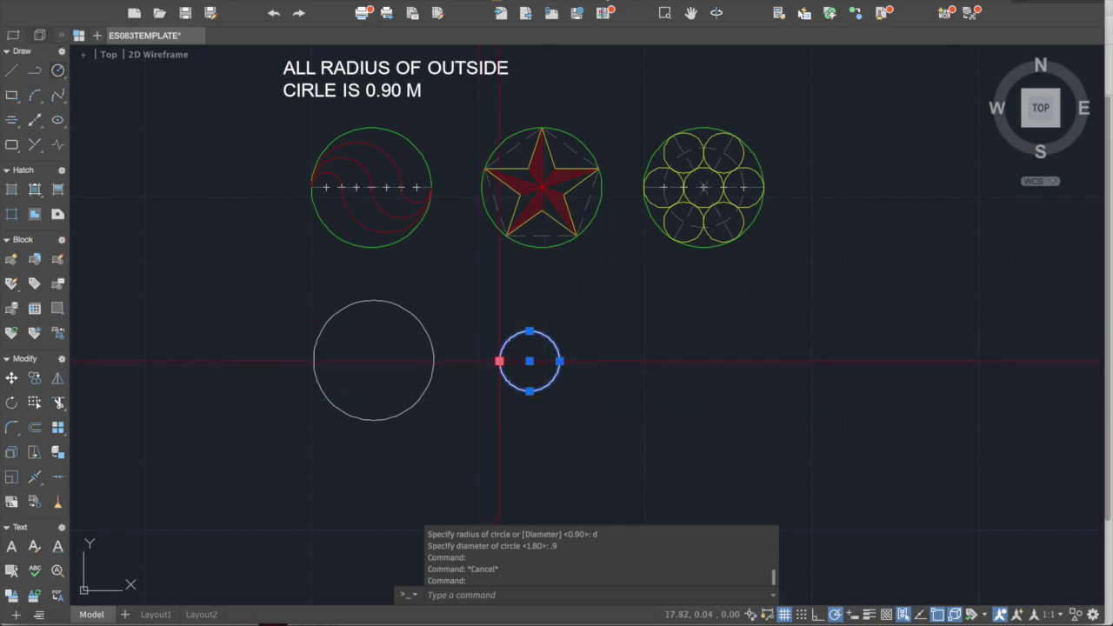
pyautogui.scroll(2, 499, 361)
pyautogui.scroll(-2, 500, 322)
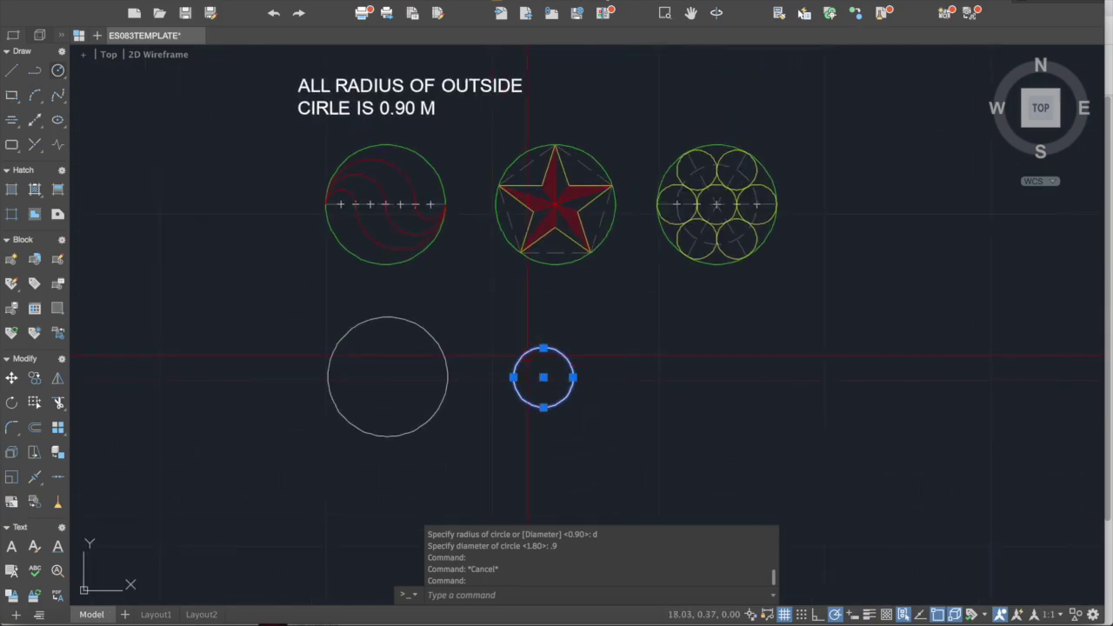
pyautogui.write('e')
pyautogui.press('Return')
pyautogui.moveTo(437, 354); pyautogui.dragTo(532, 339, button='middle')
pyautogui.click(550, 316)
pyautogui.click(509, 330)
pyautogui.write('m')
pyautogui.press('Return')
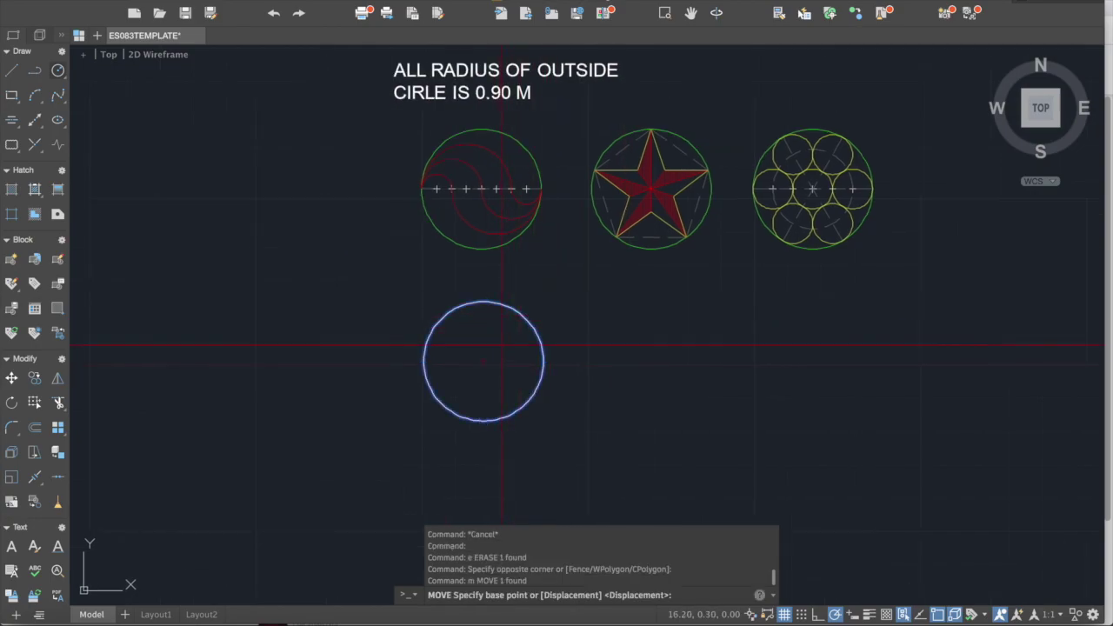
pyautogui.click(484, 360)
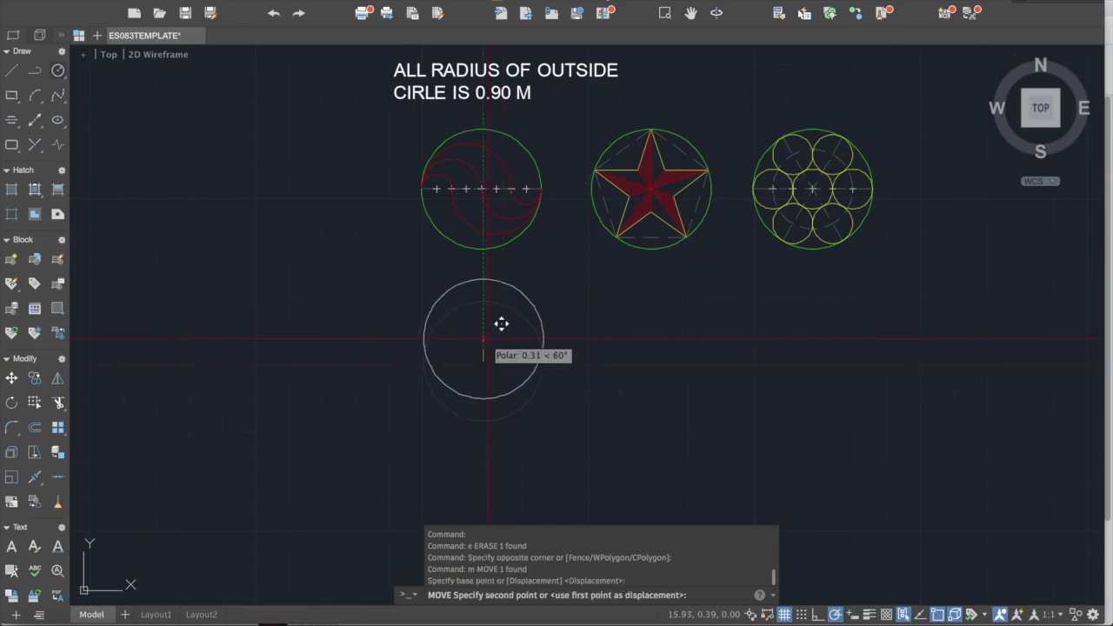
pyautogui.press('Escape')
# Examine the upper arcs and the horizontal diameter line of the swirl reference design
pyautogui.scroll(2, 487, 229)
pyautogui.moveTo(523, 225); pyautogui.dragTo(534, 217, button='middle')
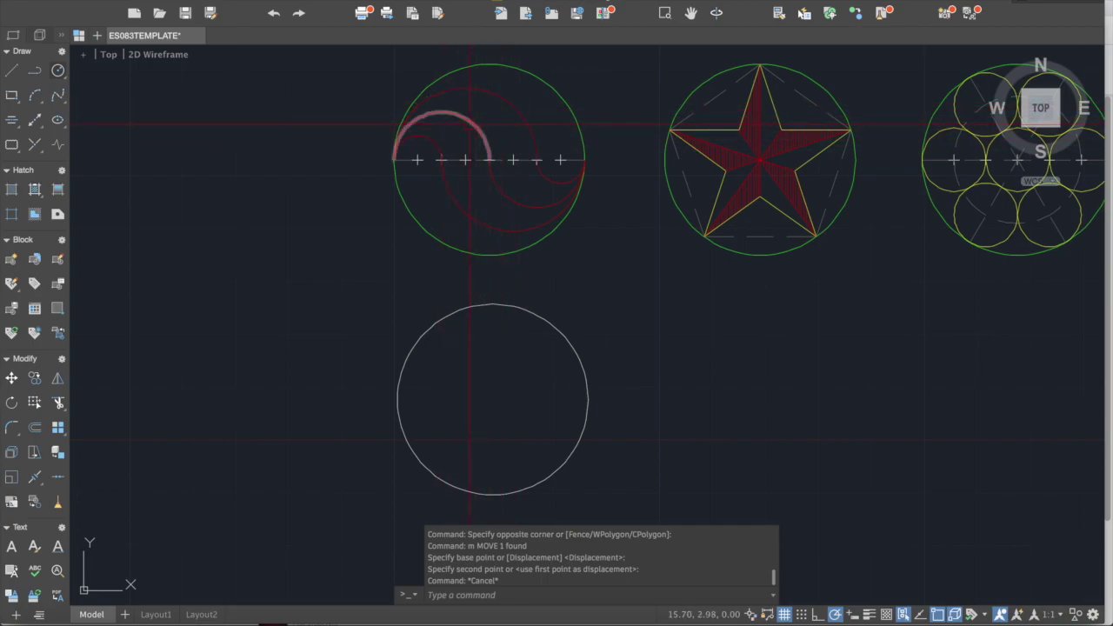
pyautogui.click(435, 141)
pyautogui.click(466, 128)
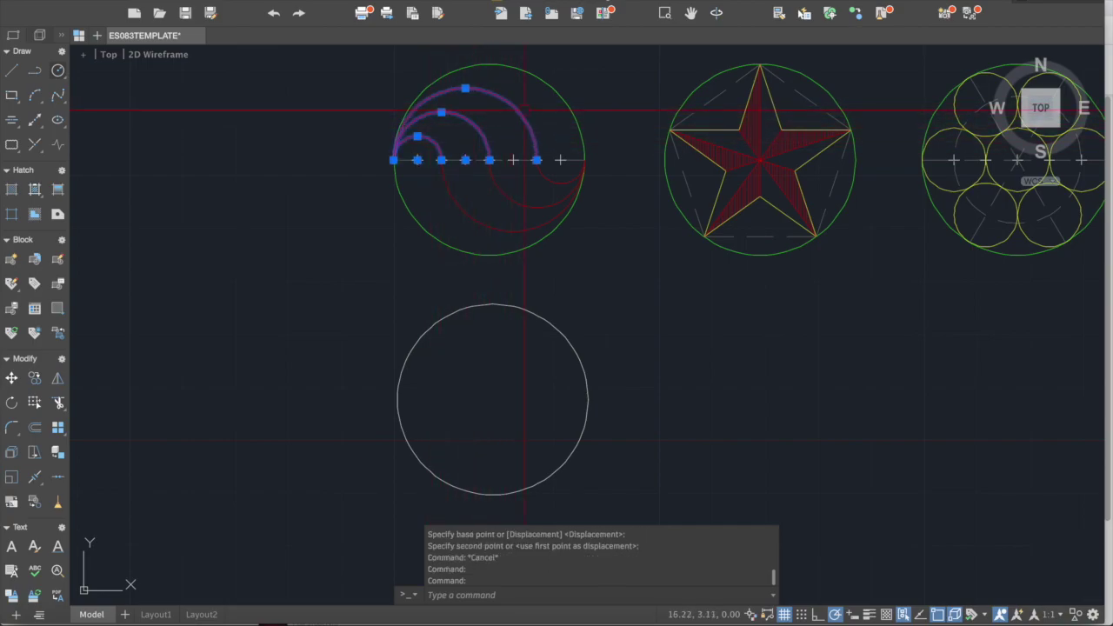
pyautogui.press('Escape')
pyautogui.press('Escape')
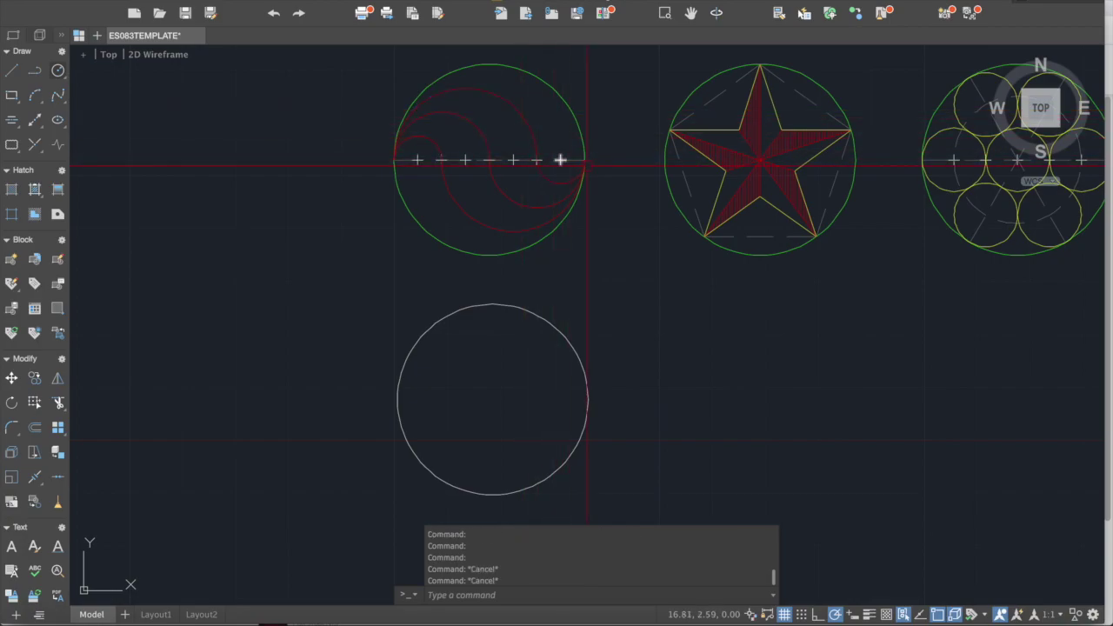
pyautogui.click(398, 160)
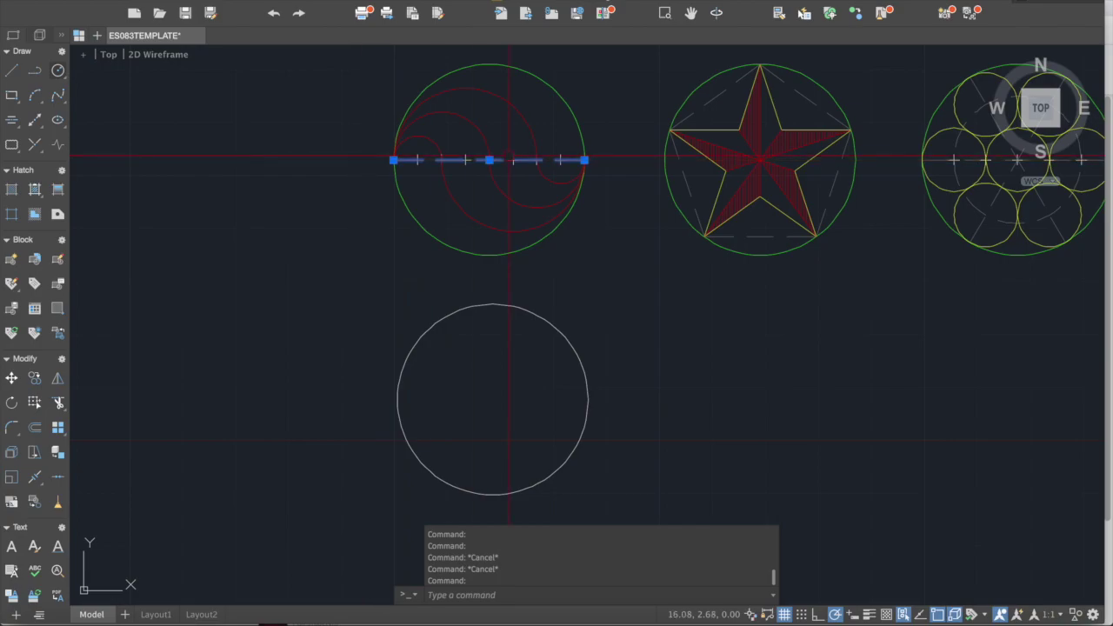
pyautogui.press('Escape')
# Draw a horizontal line from the centre of the new circle toward its left side, stopping short of the edge
pyautogui.write('l')
pyautogui.press('Return')
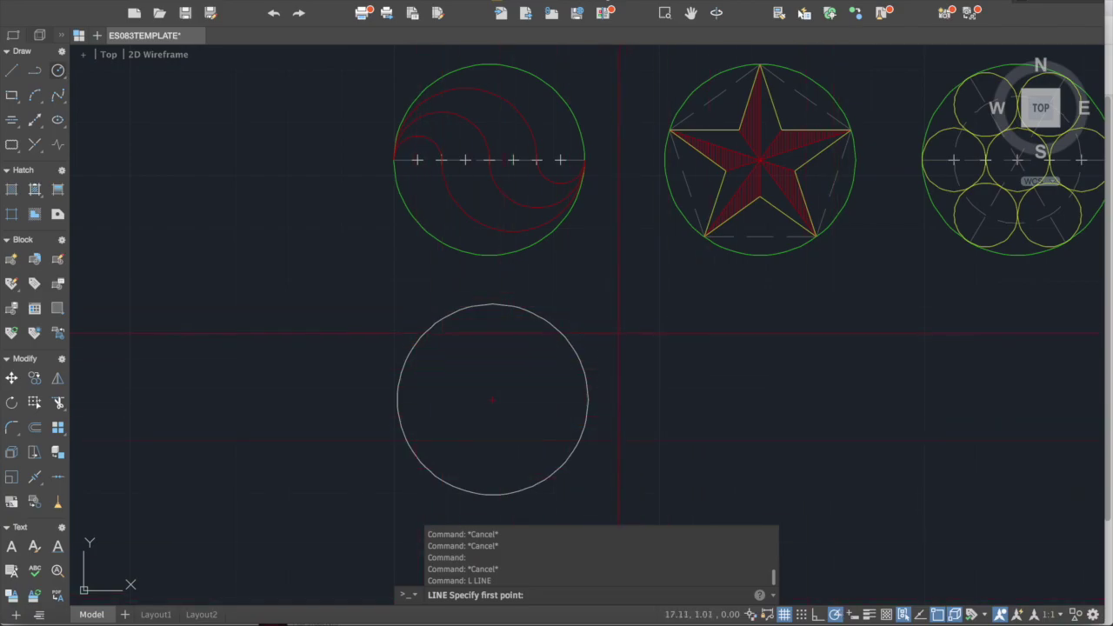
pyautogui.click(492, 399)
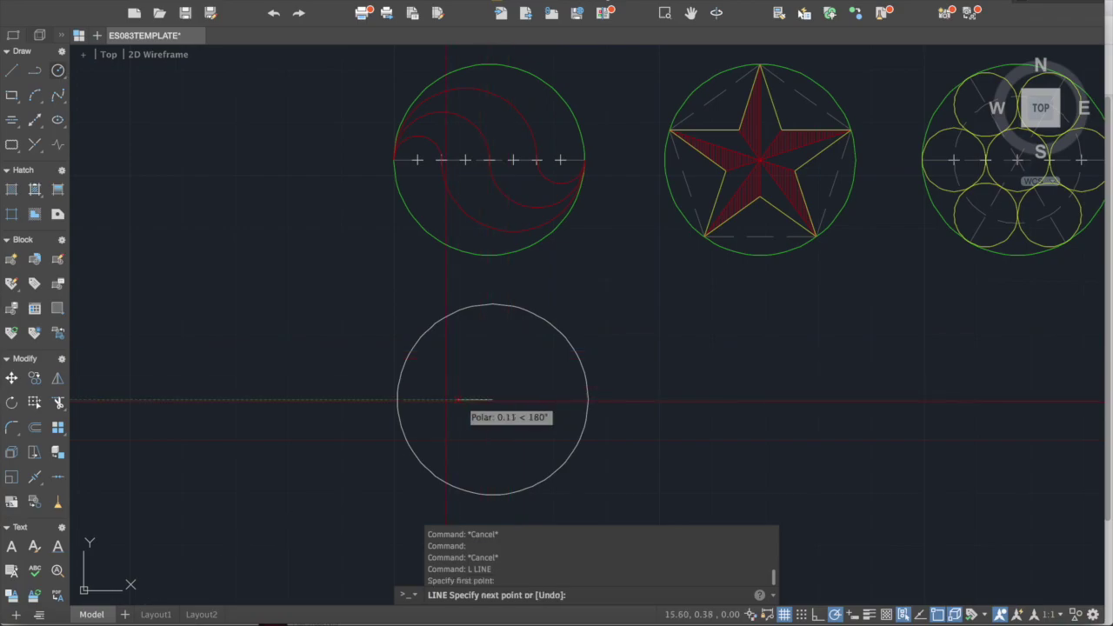
pyautogui.click(419, 400)
pyautogui.press('Escape')
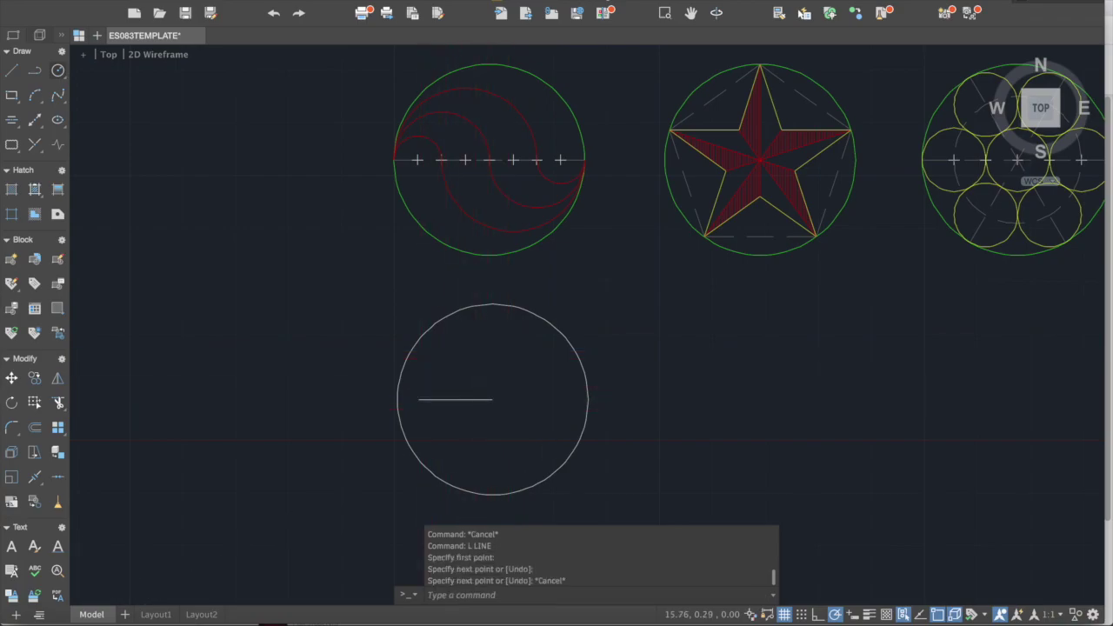
# Extend both ends of the horizontal line to the circle so that it forms a full diameter
pyautogui.scroll(2, 479, 409)
pyautogui.write('ex')
pyautogui.press('Return')
pyautogui.press('Return')
pyautogui.click(419, 396)
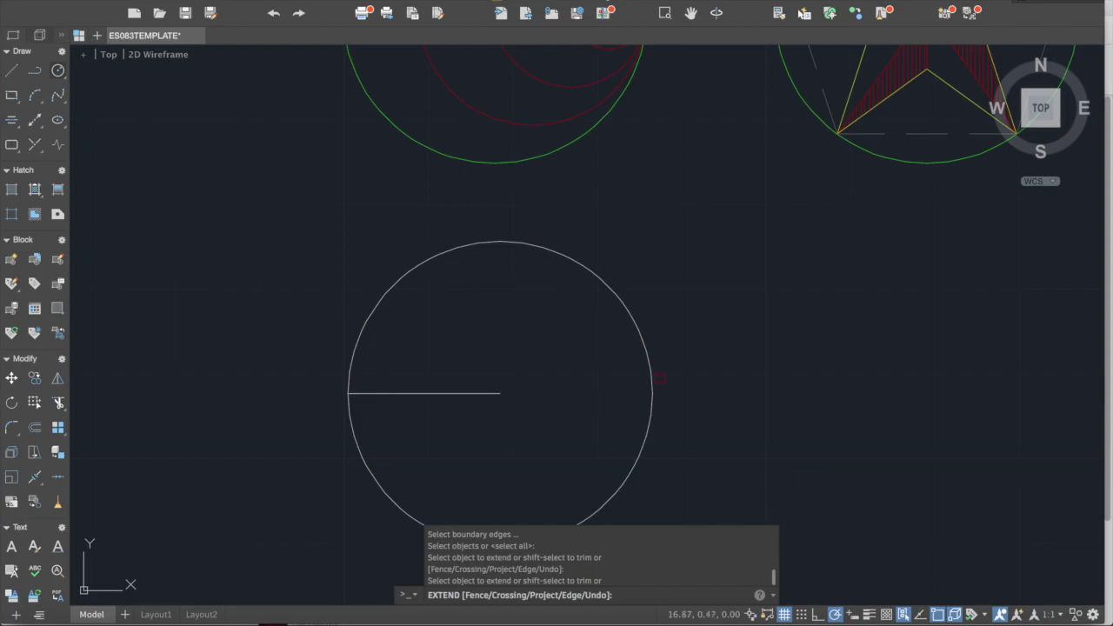
pyautogui.click(495, 394)
pyautogui.press('Escape')
pyautogui.scroll(-3, 542, 373)
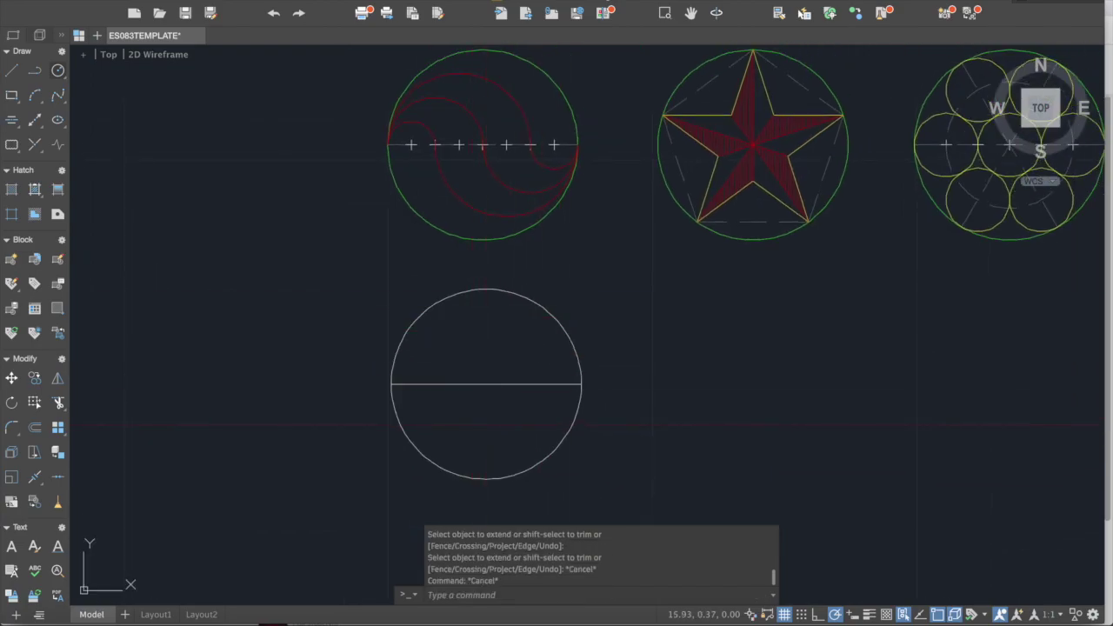
# Examine how the three upper arcs of the swirl reference relate to the marks on its diameter line
pyautogui.click(434, 386)
pyautogui.press('Escape')
pyautogui.moveTo(488, 195); pyautogui.dragTo(481, 300, button='middle')
pyautogui.scroll(5, 417, 226)
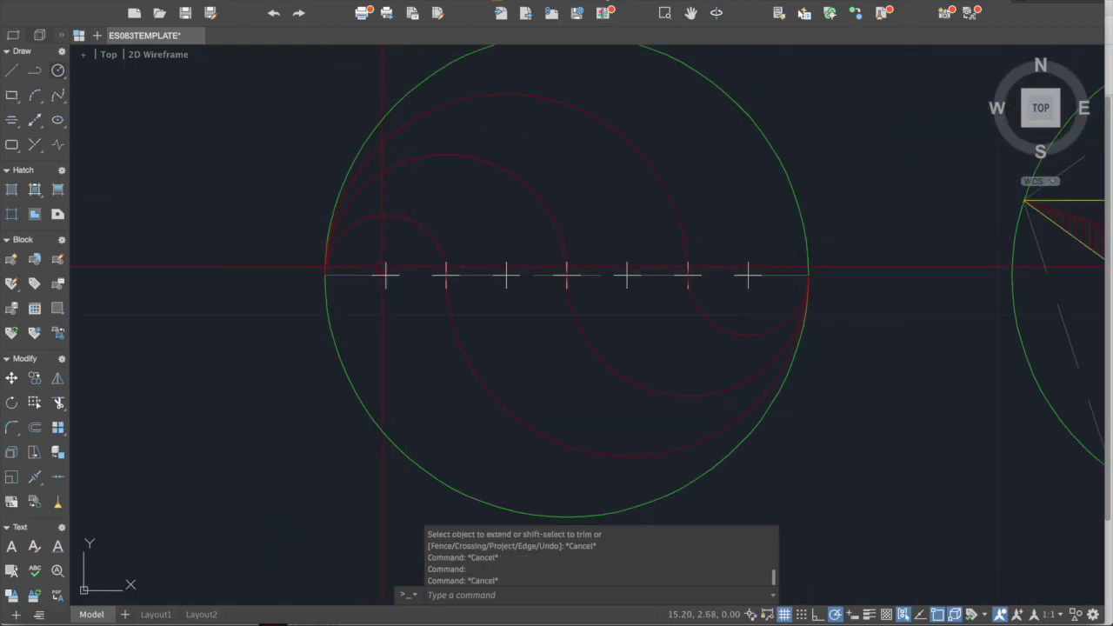
pyautogui.press('Escape')
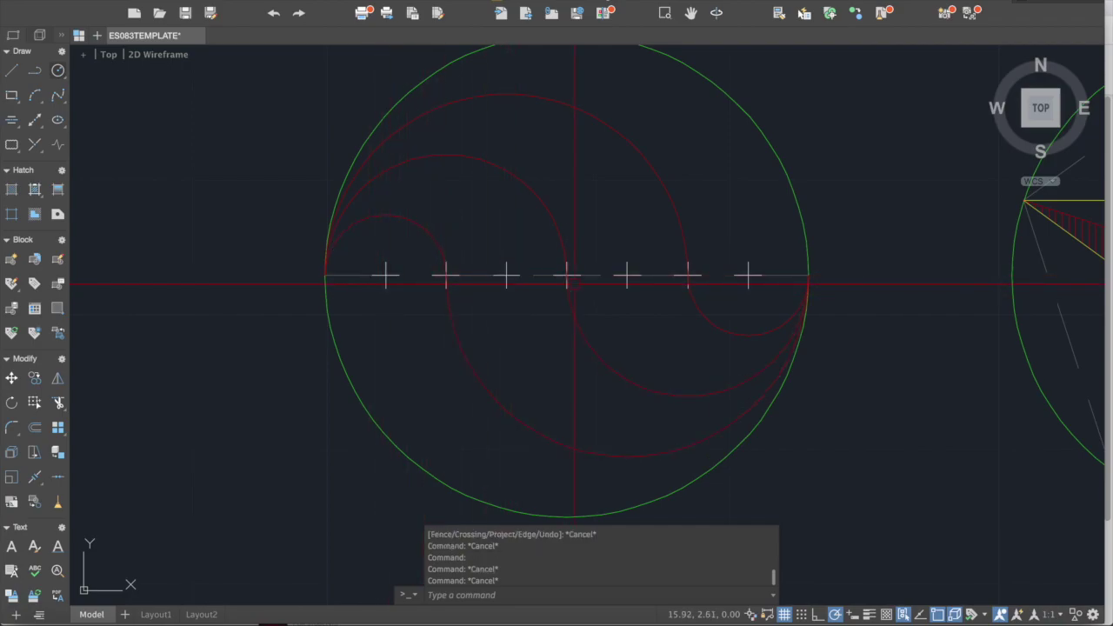
pyautogui.scroll(-2, 709, 335)
pyautogui.moveTo(709, 336); pyautogui.dragTo(590, 162, button='middle')
pyautogui.scroll(-3, 590, 162)
pyautogui.scroll(3, 479, 204)
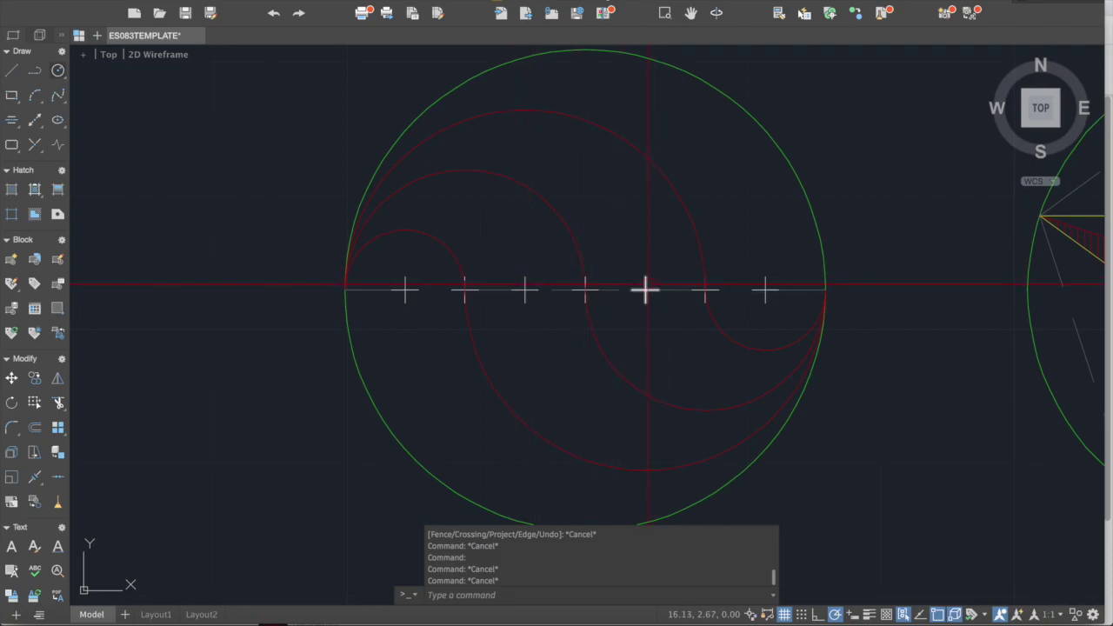
pyautogui.click(439, 240)
pyautogui.click(539, 188)
pyautogui.click(522, 171)
pyautogui.click(598, 125)
pyautogui.click(587, 127)
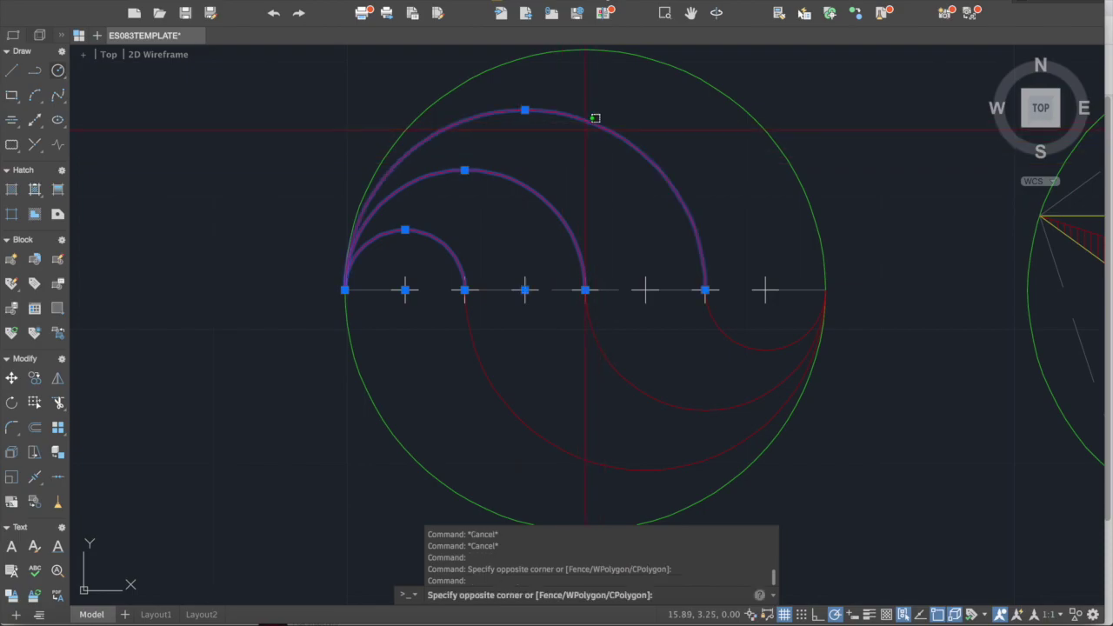
pyautogui.press('Escape')
pyautogui.press('Escape')
pyautogui.press('Escape')
# Inspect the individual point marks along the diameter line of the swirl reference design
pyautogui.scroll(-3, 567, 231)
pyautogui.moveTo(691, 268); pyautogui.dragTo(656, 186, button='middle')
pyautogui.scroll(2, 472, 188)
pyautogui.click(422, 188)
pyautogui.moveTo(401, 176); pyautogui.dragTo(397, 203, button='middle')
pyautogui.press('Escape')
pyautogui.click(418, 218)
pyautogui.press('Escape')
pyautogui.click(477, 219)
pyautogui.press('Escape')
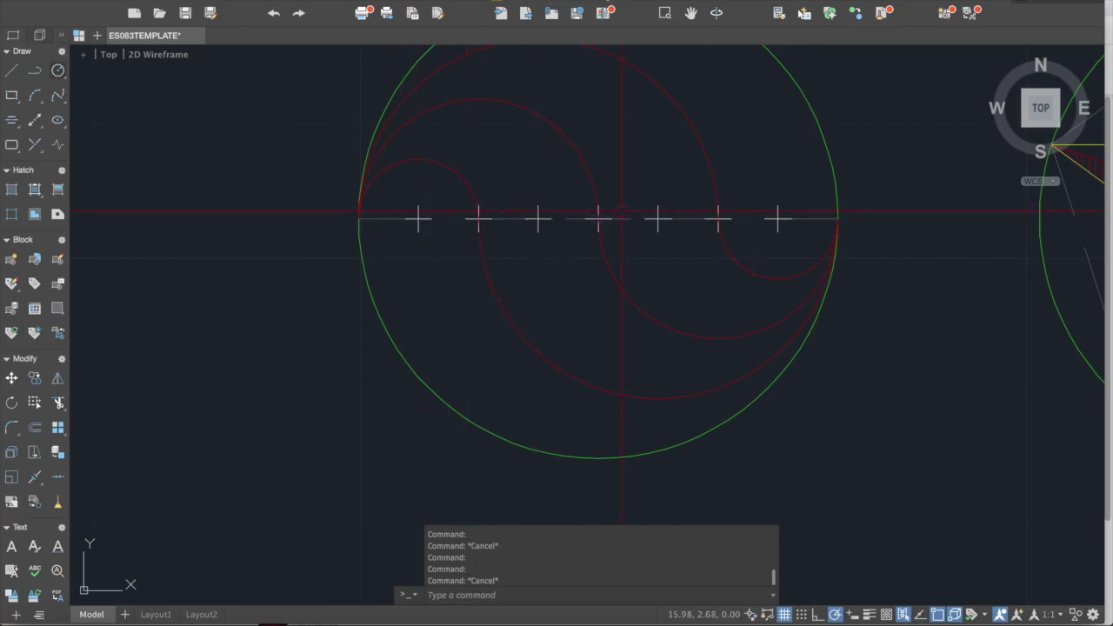
pyautogui.click(617, 199)
pyautogui.press('Escape')
pyautogui.click(657, 218)
pyautogui.press('Escape')
pyautogui.click(723, 210)
pyautogui.press('Escape')
pyautogui.click(773, 210)
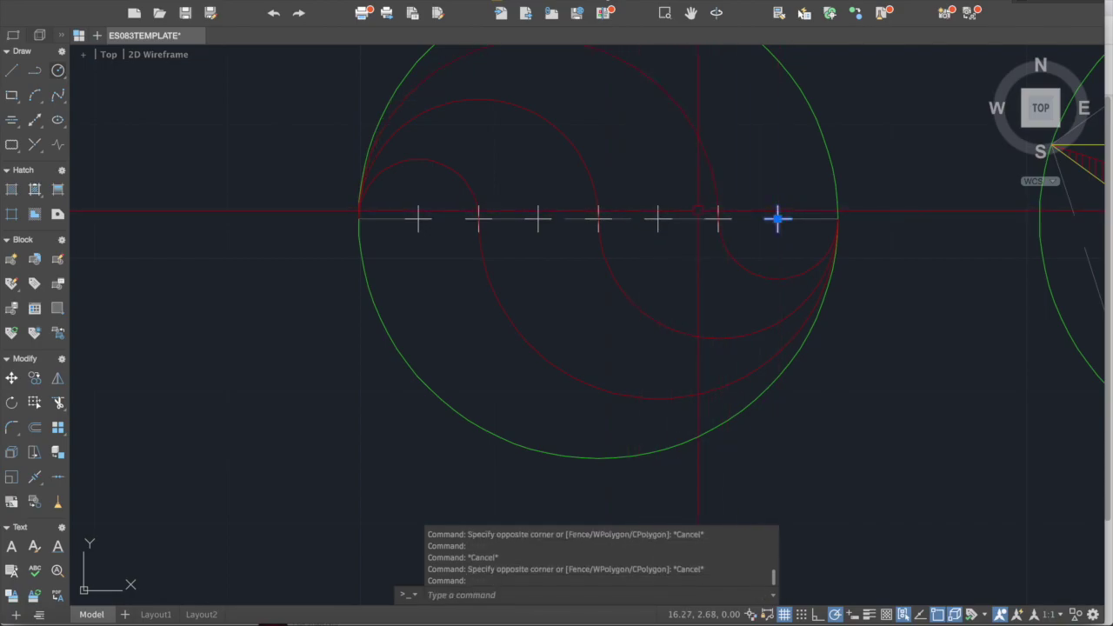
pyautogui.press('Escape')
pyautogui.press('Escape')
pyautogui.moveTo(599, 238); pyautogui.dragTo(582, 263, button='middle')
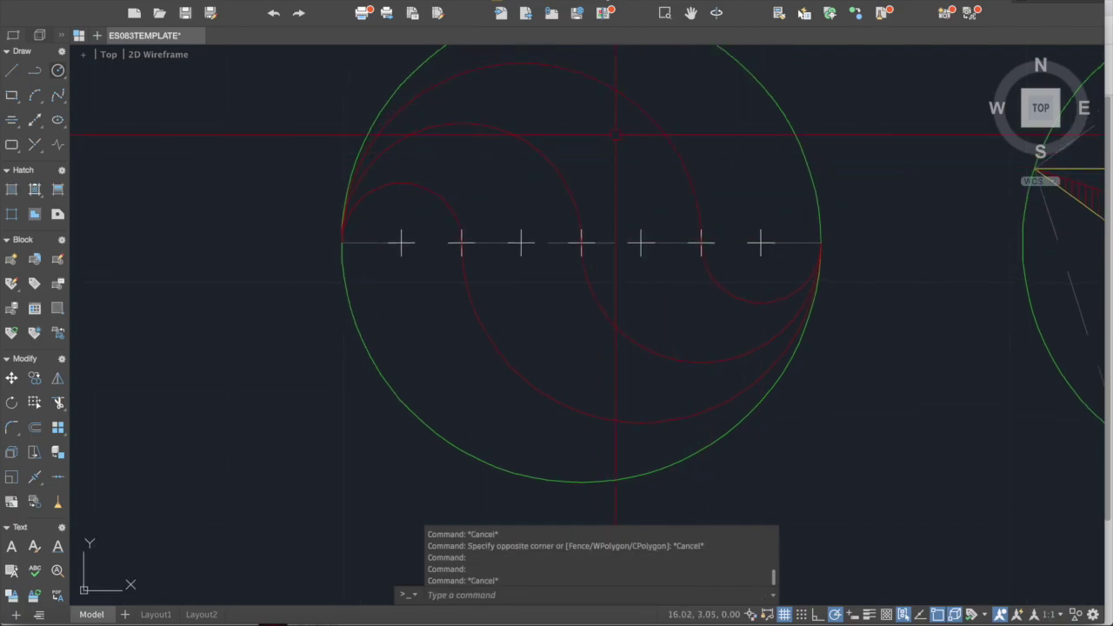
# Count the equal segments between the point marks on the swirl reference's diameter line
pyautogui.scroll(-4, 549, 183)
pyautogui.scroll(2, 474, 180)
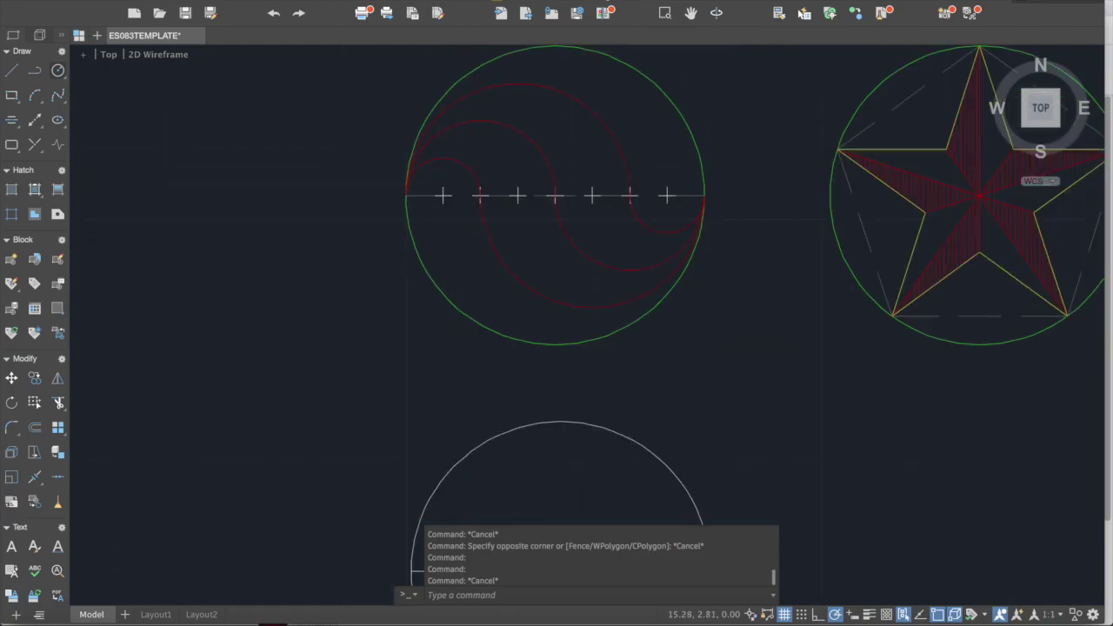
pyautogui.moveTo(461, 180); pyautogui.dragTo(387, 201, button='middle')
pyautogui.scroll(2, 393, 201)
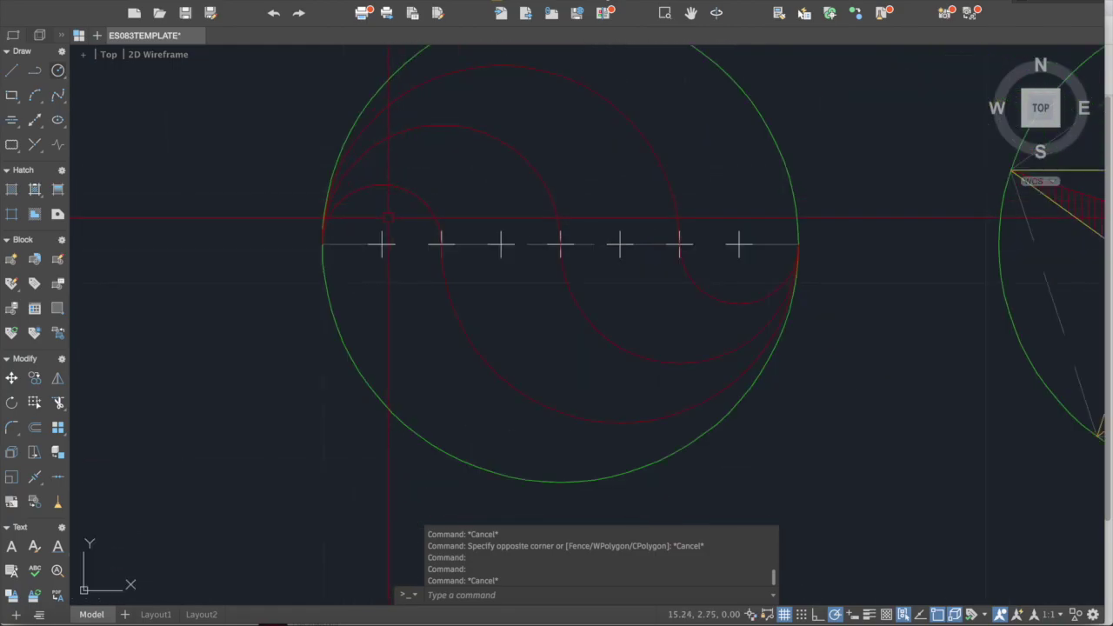
pyautogui.scroll(-2, 389, 216)
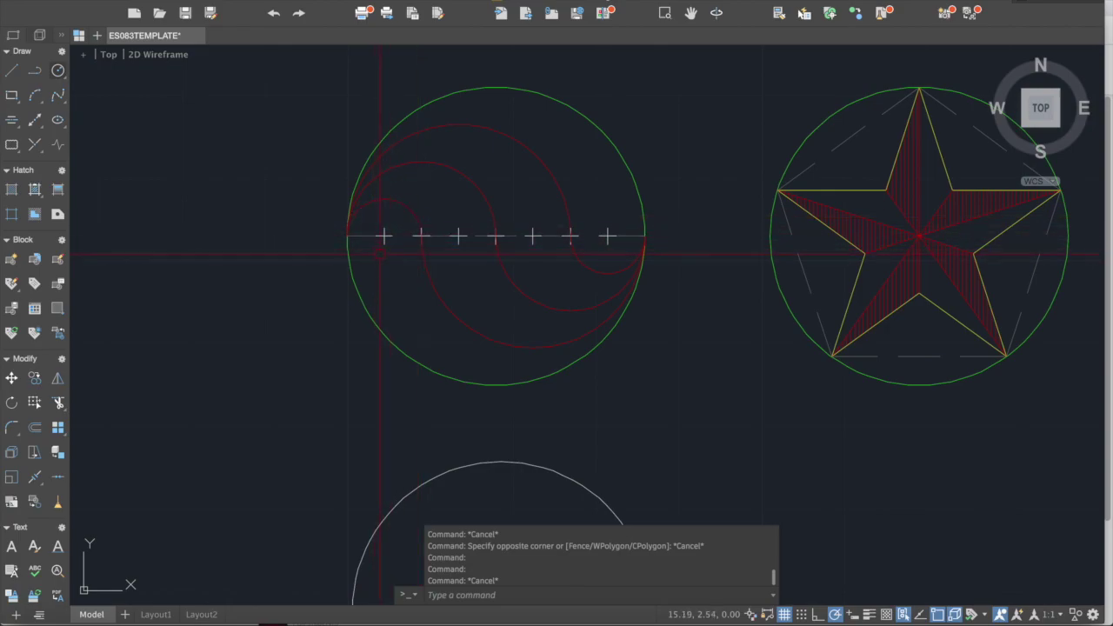
pyautogui.scroll(2, 385, 251)
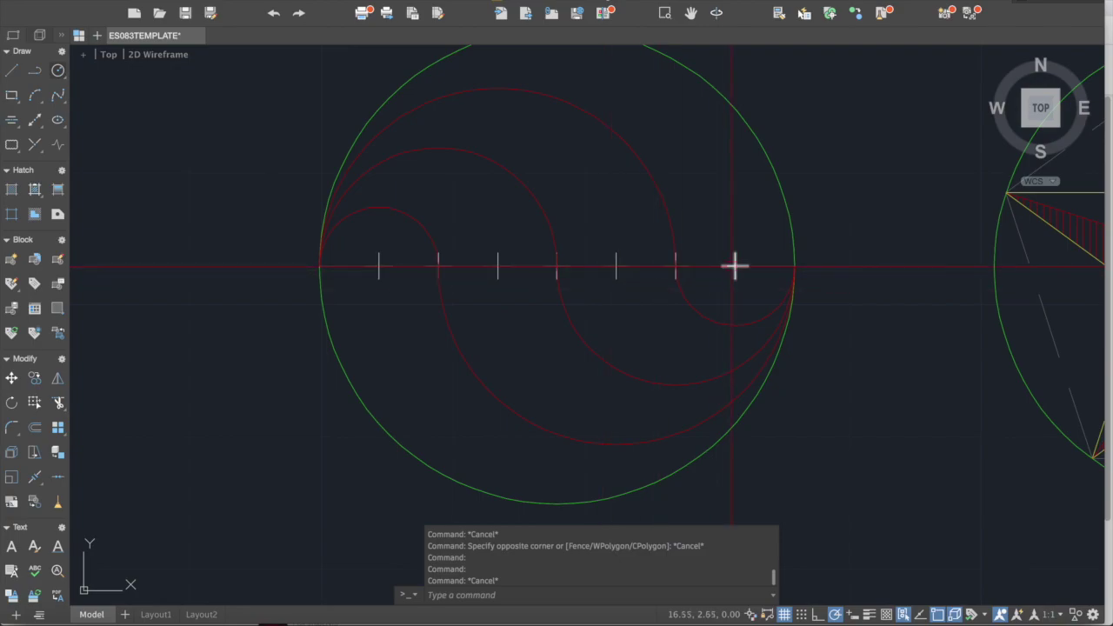
pyautogui.scroll(-2, 735, 263)
pyautogui.scroll(-2, 738, 224)
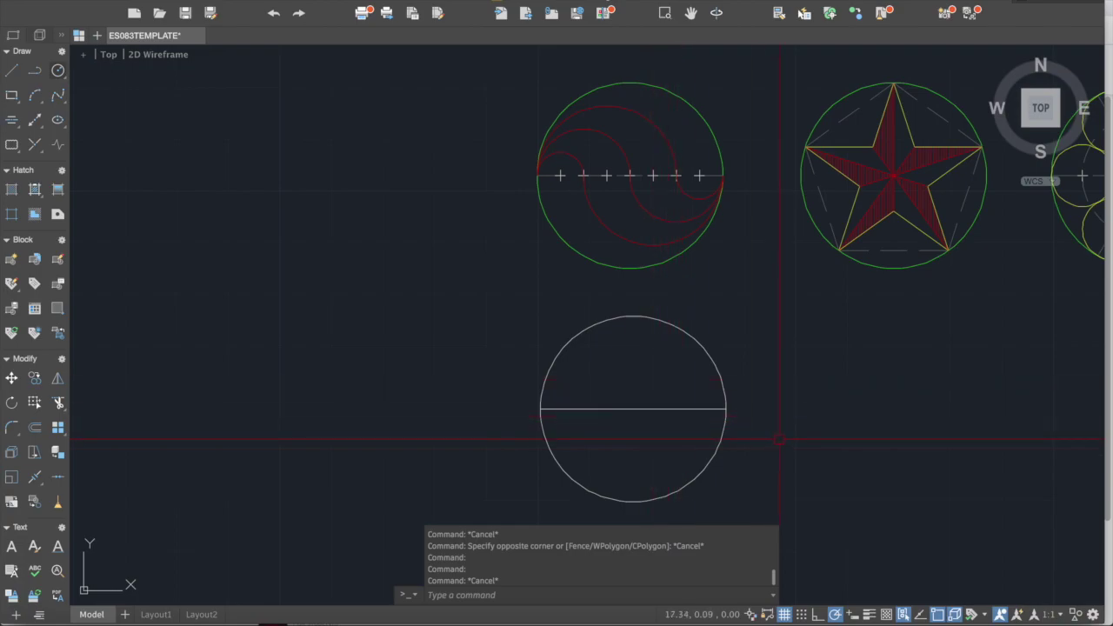
# Divide the new circle's diameter line into 8 equal segments
pyautogui.write('dib')
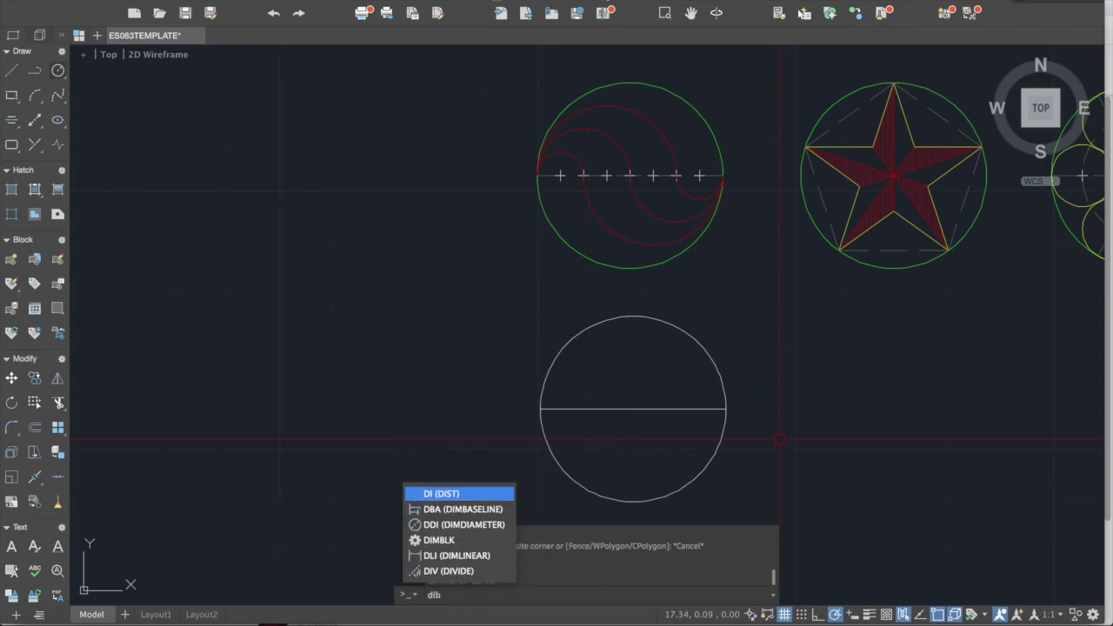
pyautogui.press('BackSpace')
pyautogui.write('vide')
pyautogui.press('Return')
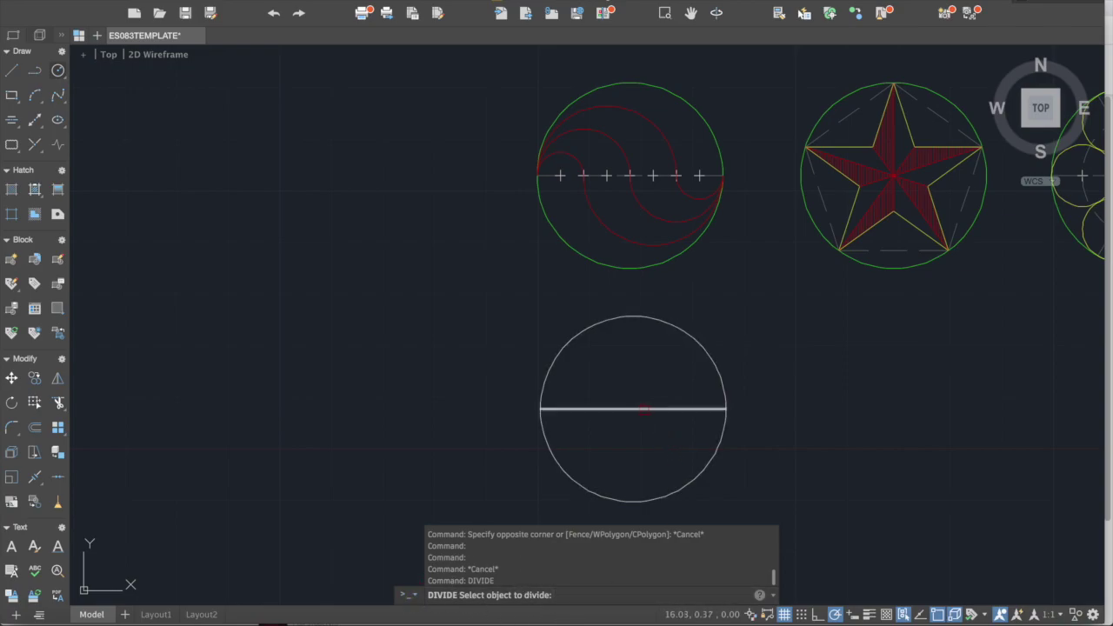
pyautogui.moveTo(633, 401); pyautogui.dragTo(590, 385, button='middle')
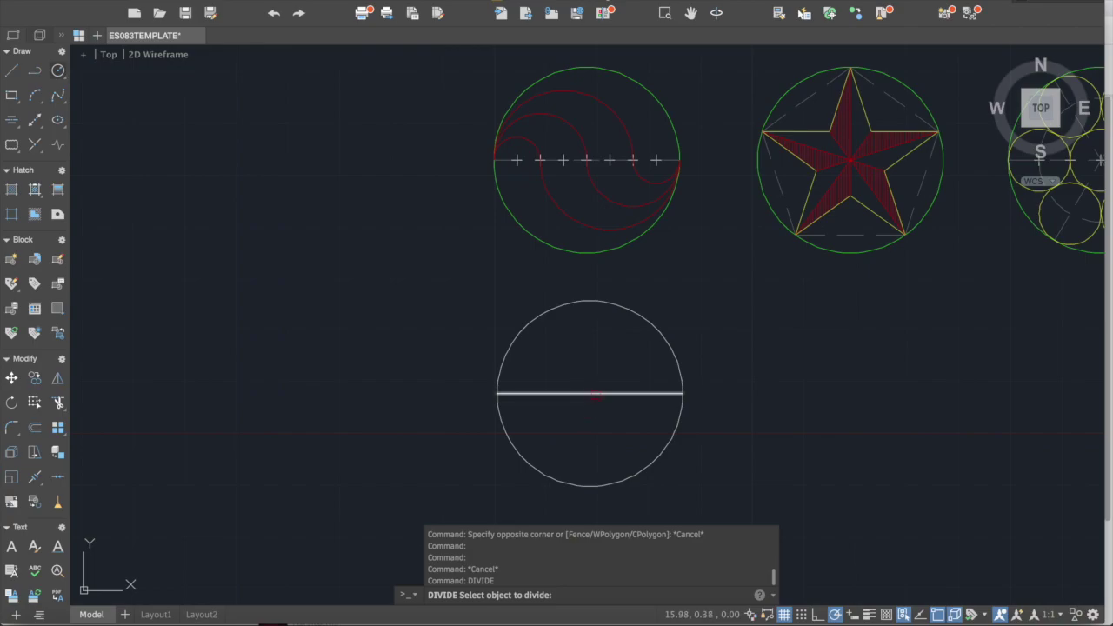
pyautogui.click(644, 394)
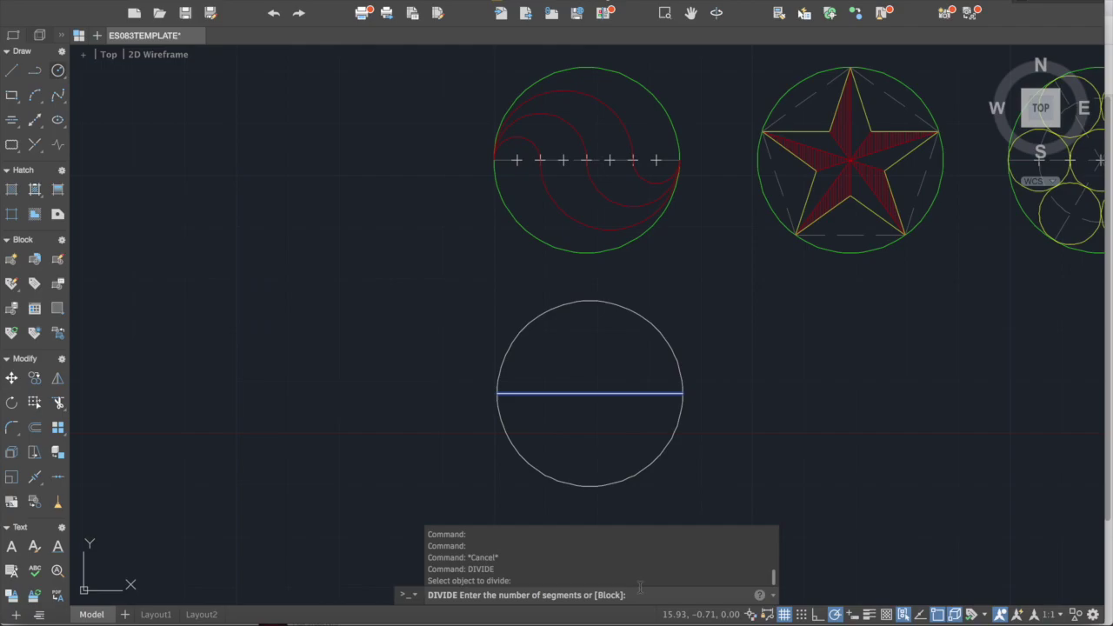
pyautogui.press('Return')
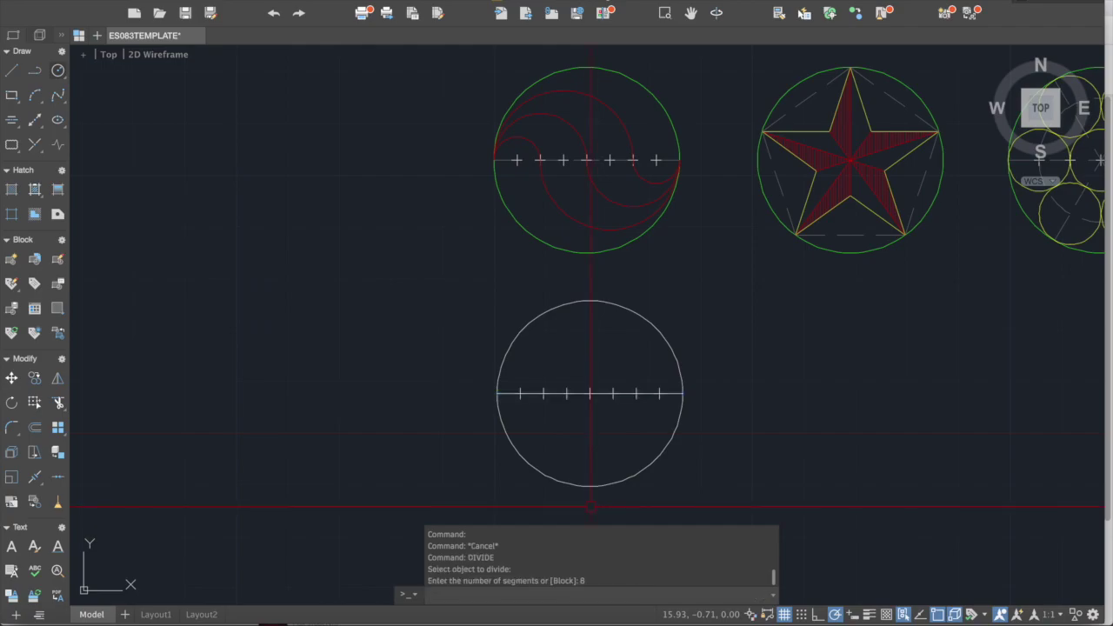
# Check the division points placed along the new circle's diameter line
pyautogui.scroll(2, 579, 439)
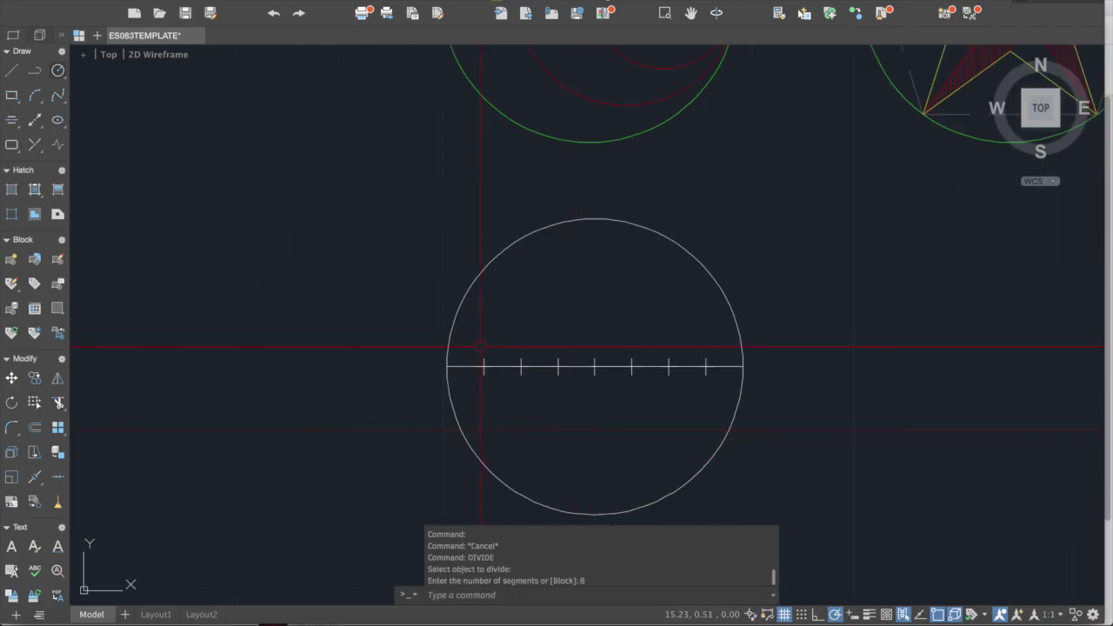
pyautogui.scroll(2, 484, 360)
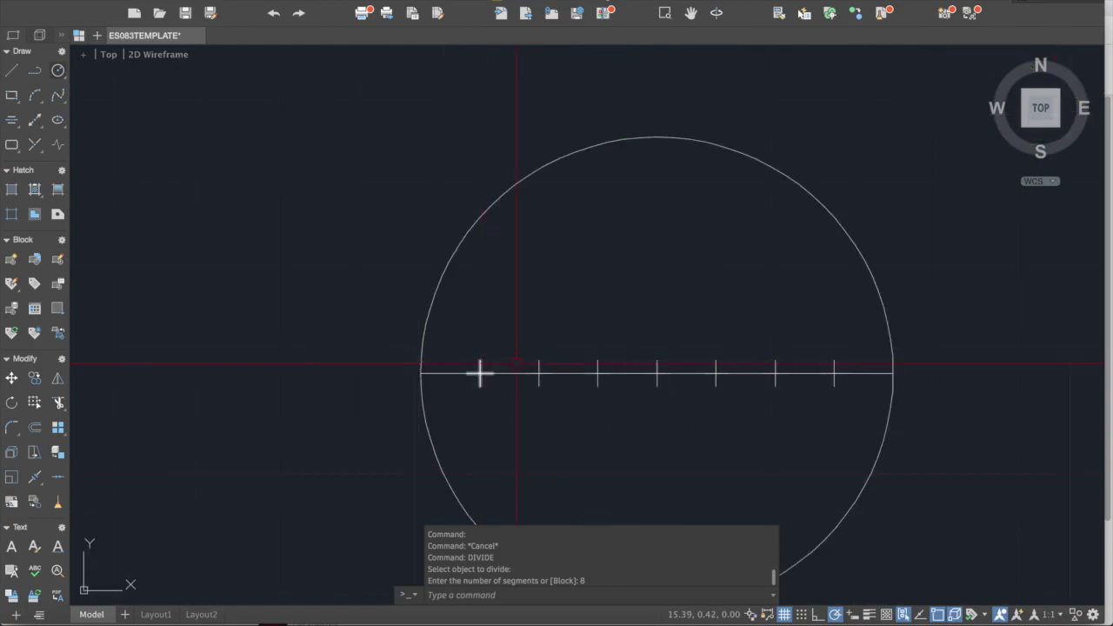
pyautogui.click(598, 374)
pyautogui.click(656, 374)
pyautogui.press('Escape')
pyautogui.click(480, 374)
pyautogui.press('Escape')
pyautogui.click(548, 362)
pyautogui.click(548, 363)
pyautogui.press('Escape')
pyautogui.click(597, 363)
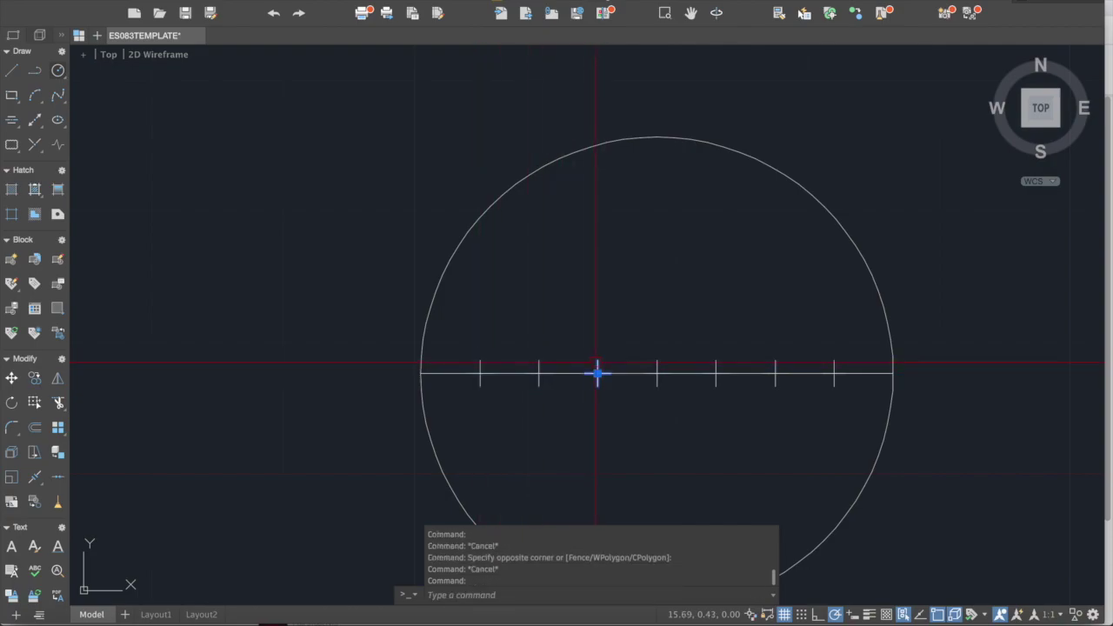
pyautogui.press('Escape')
pyautogui.click(716, 363)
pyautogui.press('Escape')
pyautogui.scroll(-2, 749, 363)
pyautogui.moveTo(749, 363); pyautogui.dragTo(635, 366, button='middle')
pyautogui.scroll(-2, 687, 366)
pyautogui.moveTo(686, 366); pyautogui.dragTo(574, 365, button='middle')
pyautogui.press('Escape')
pyautogui.scroll(2, 439, 369)
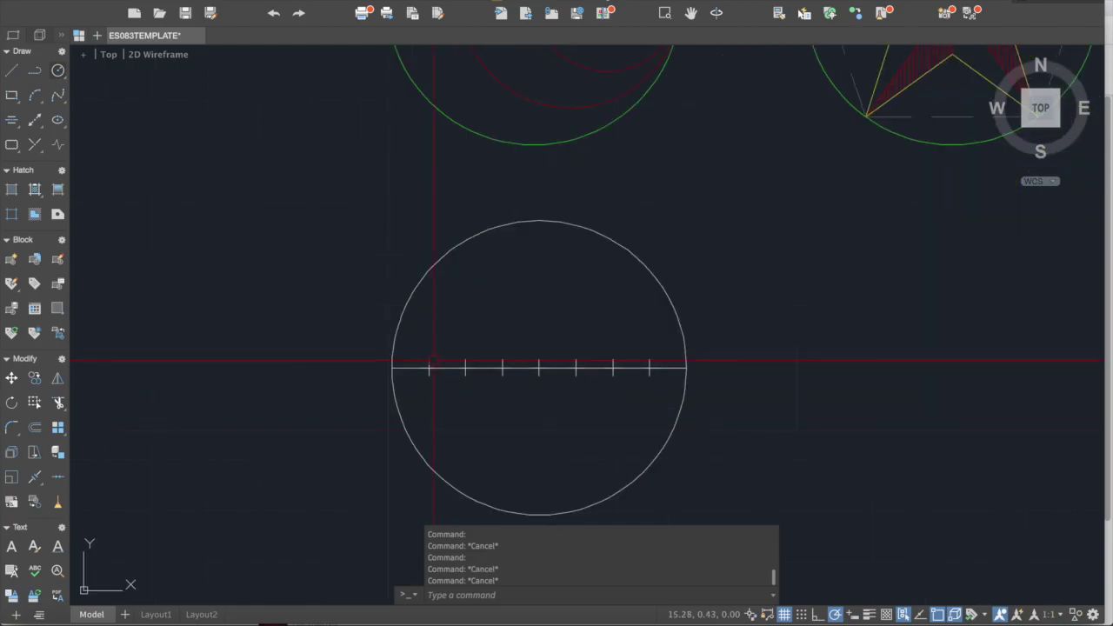
# Change the point style to the circle with a cross through it and check the division points on the diameter
pyautogui.scroll(-2, 427, 368)
pyautogui.moveTo(526, 380)
pyautogui.mouseDown(button='middle')
pyautogui.moveTo(544, 388)
pyautogui.moveTo(534, 388)
pyautogui.mouseUp(button='middle')
pyautogui.write('ddpt')
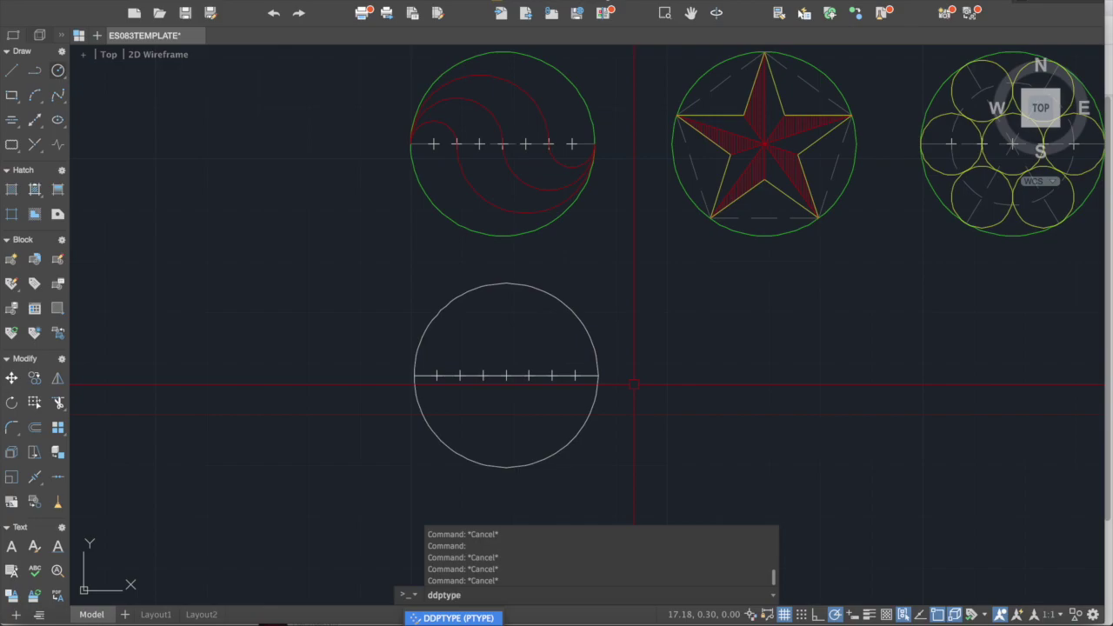
pyautogui.write('ype')
pyautogui.press('Return')
pyautogui.click(797, 220)
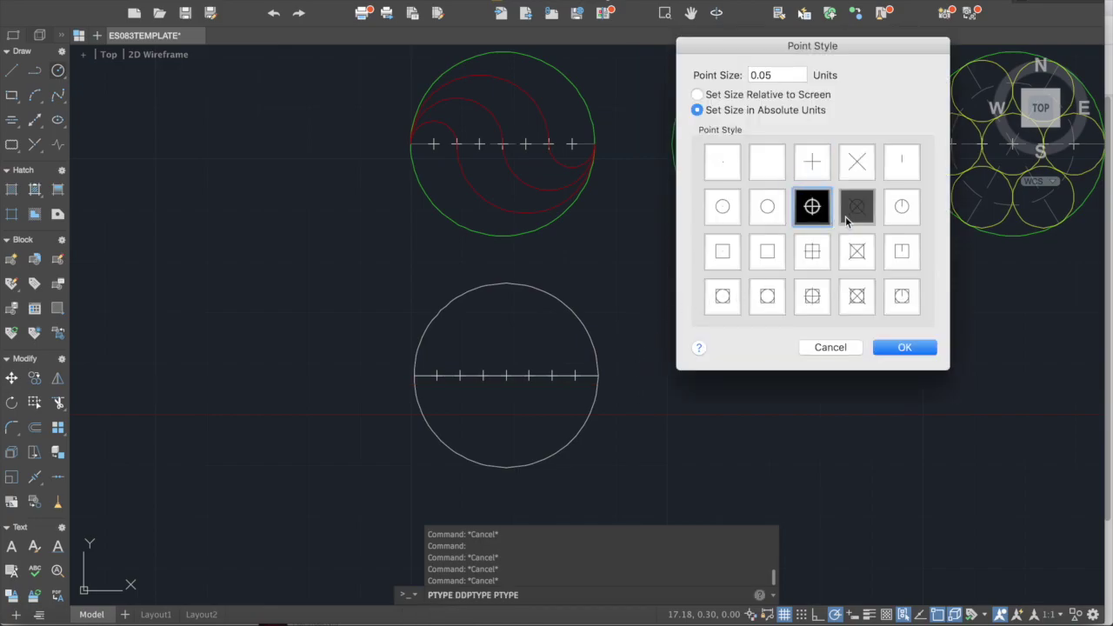
pyautogui.click(757, 207)
pyautogui.click(725, 208)
pyautogui.click(811, 208)
pyautogui.click(818, 173)
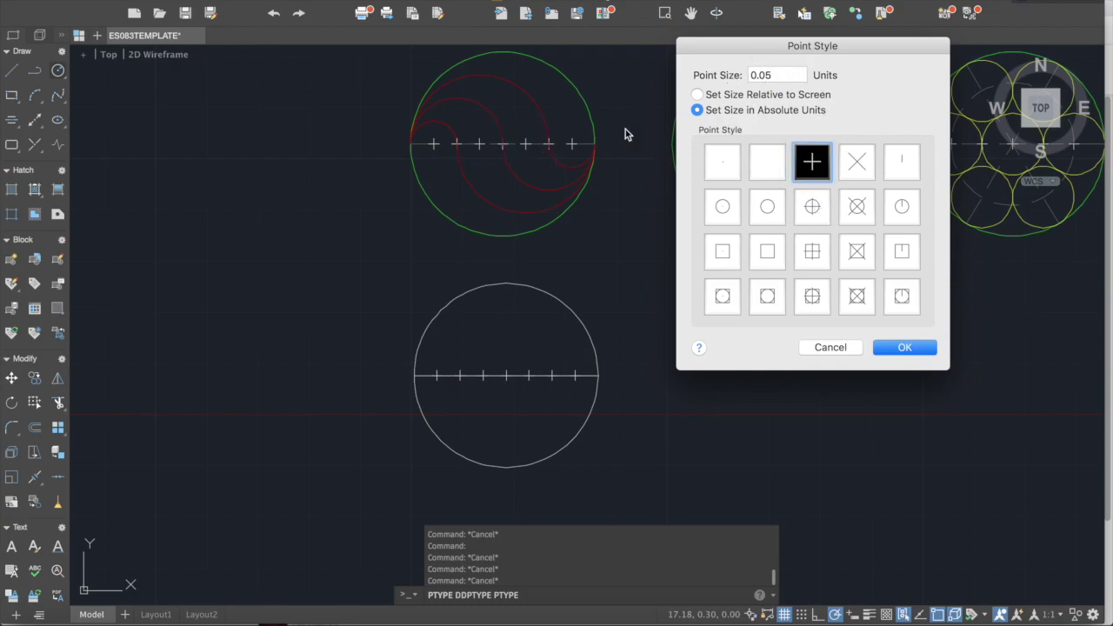
pyautogui.click(818, 218)
pyautogui.click(905, 347)
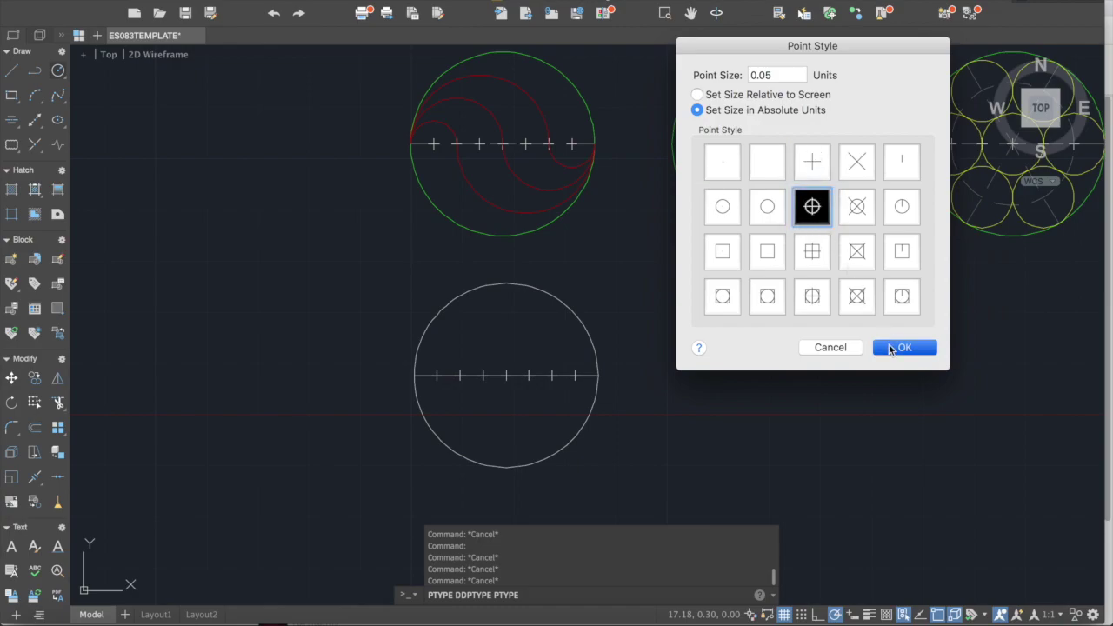
pyautogui.scroll(2, 428, 381)
pyautogui.scroll(4, 397, 383)
pyautogui.scroll(-4, 484, 383)
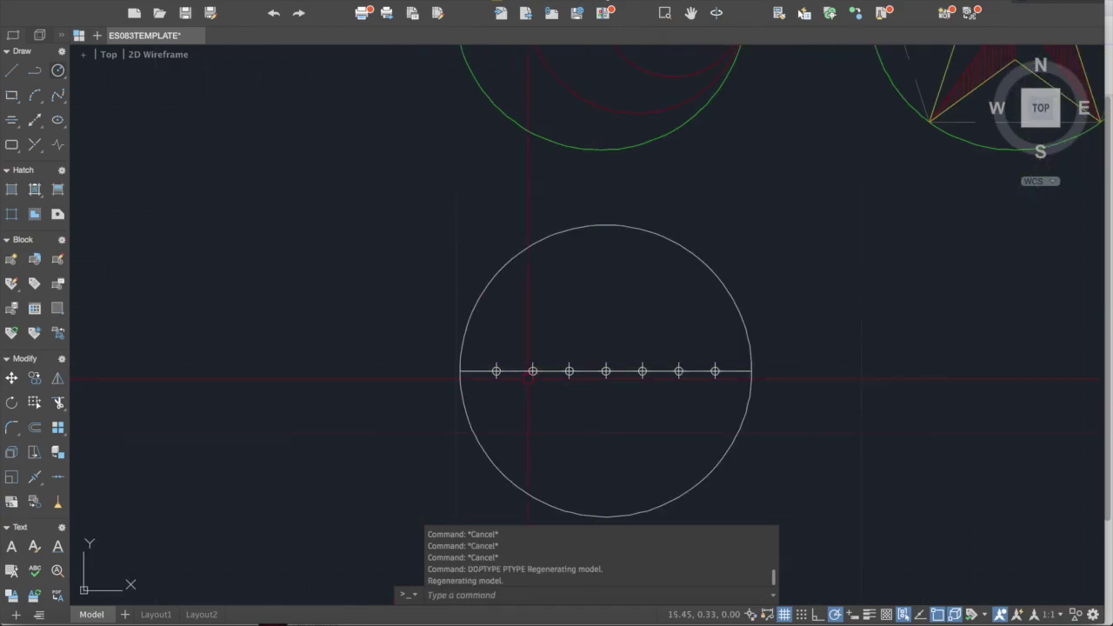
# Review the current point style and size settings without changing them
pyautogui.press('Return')
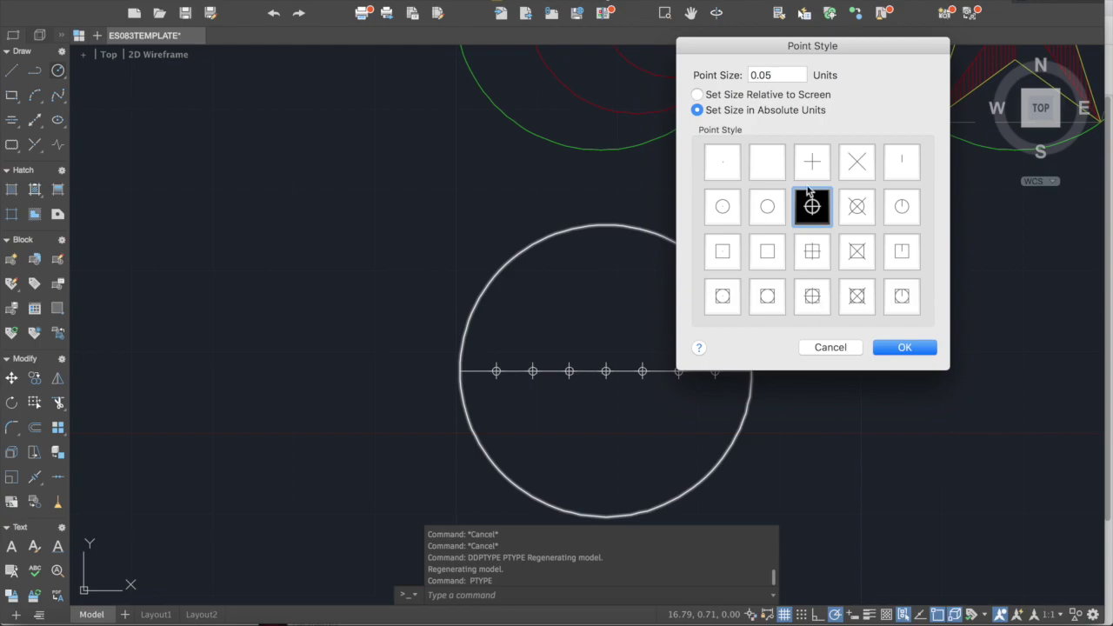
pyautogui.click(836, 350)
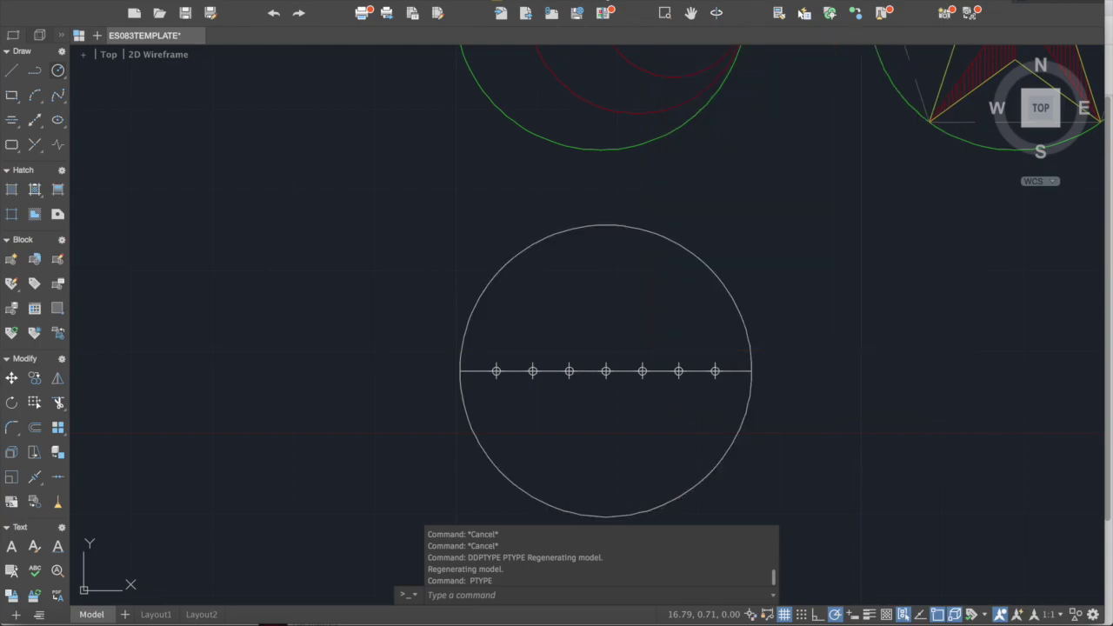
pyautogui.scroll(-3, 666, 197)
pyautogui.press('Escape')
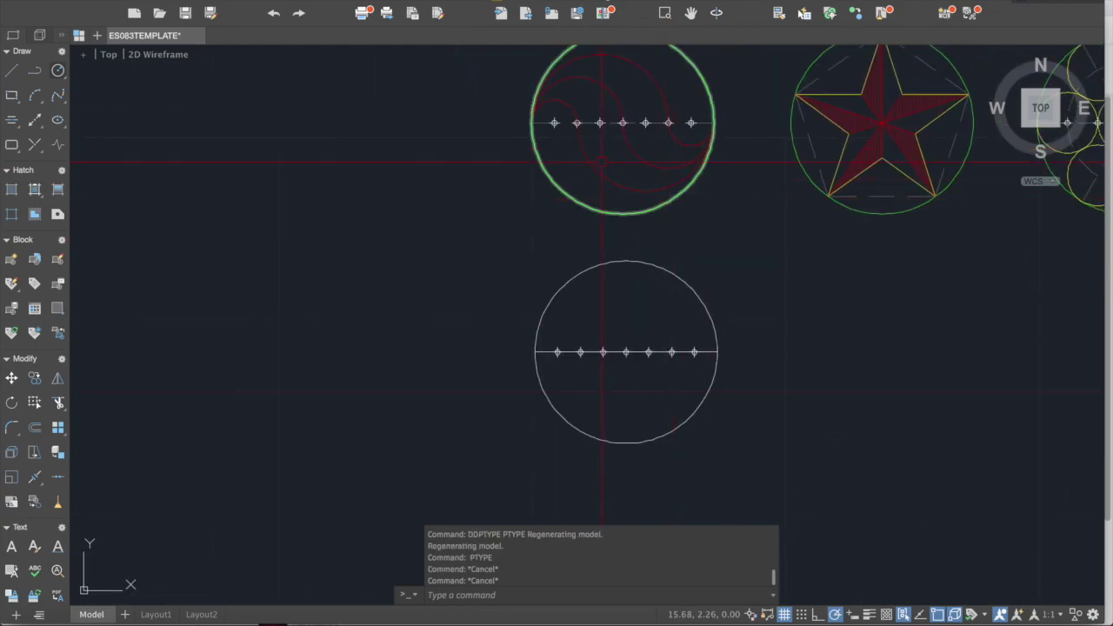
# Examine how the swirl reference's red arcs relate to the division points on its diameter line
pyautogui.moveTo(608, 159); pyautogui.dragTo(561, 187, button='middle')
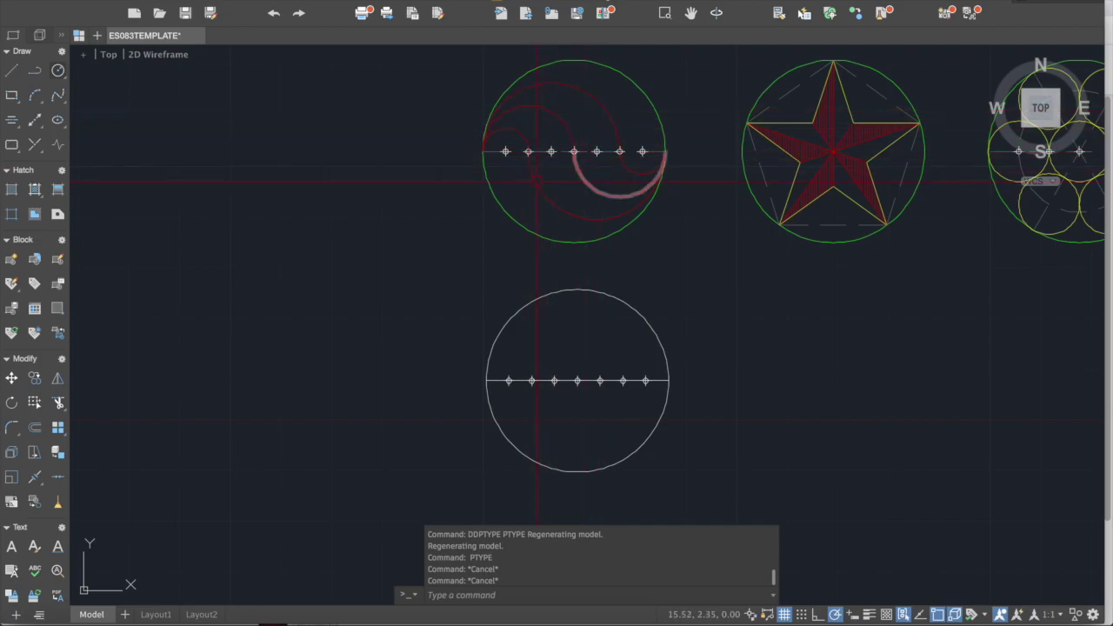
pyautogui.scroll(1, 580, 390)
pyautogui.scroll(-1, 482, 224)
pyautogui.moveTo(476, 229); pyautogui.dragTo(462, 291, button='middle')
pyautogui.scroll(1, 461, 136)
pyautogui.scroll(1, 463, 136)
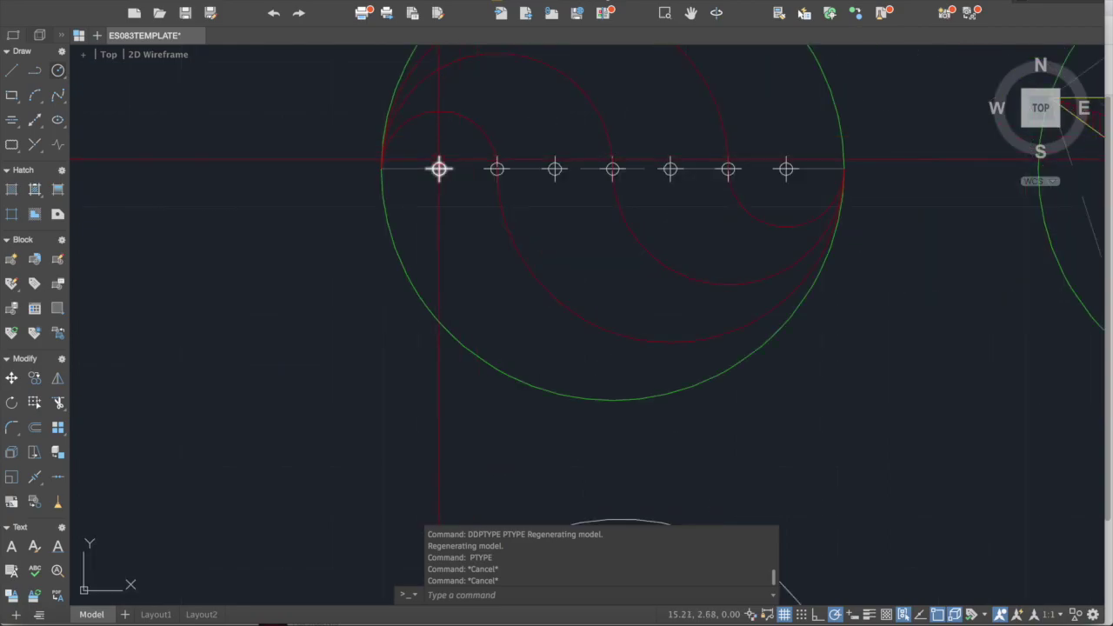
pyautogui.scroll(-2, 439, 169)
pyautogui.scroll(1, 440, 171)
pyautogui.moveTo(443, 173); pyautogui.dragTo(444, 171, button='middle')
pyautogui.scroll(1, 444, 171)
pyautogui.scroll(-2, 481, 132)
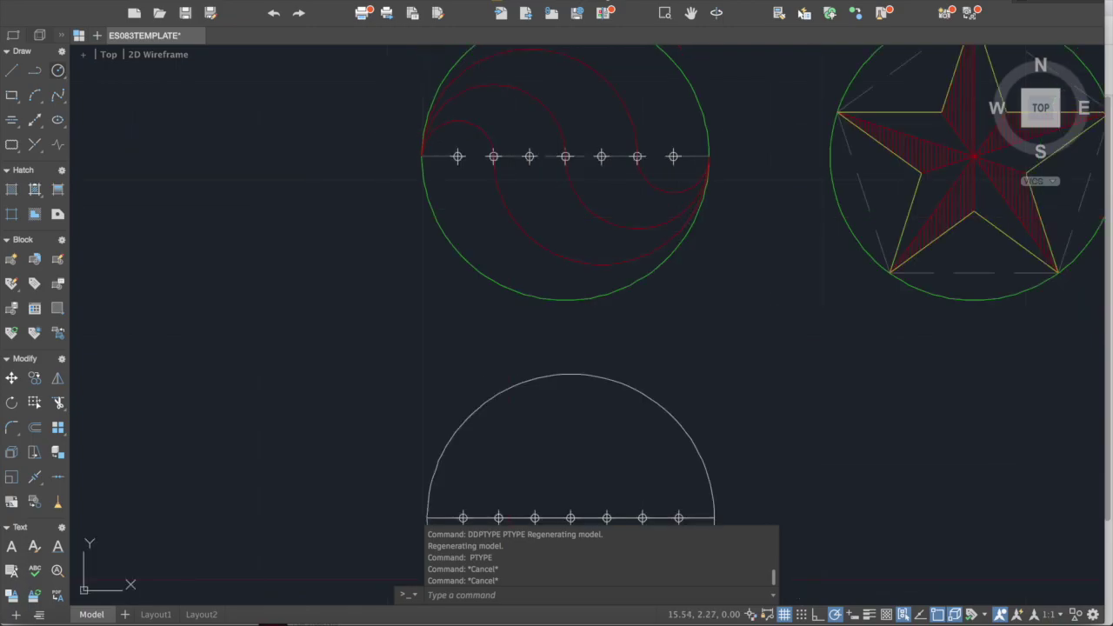
# Draw a circle centred on the leftmost division point of the new diameter, with its radius reaching the line's left end
pyautogui.moveTo(533, 398); pyautogui.dragTo(520, 302, button='middle')
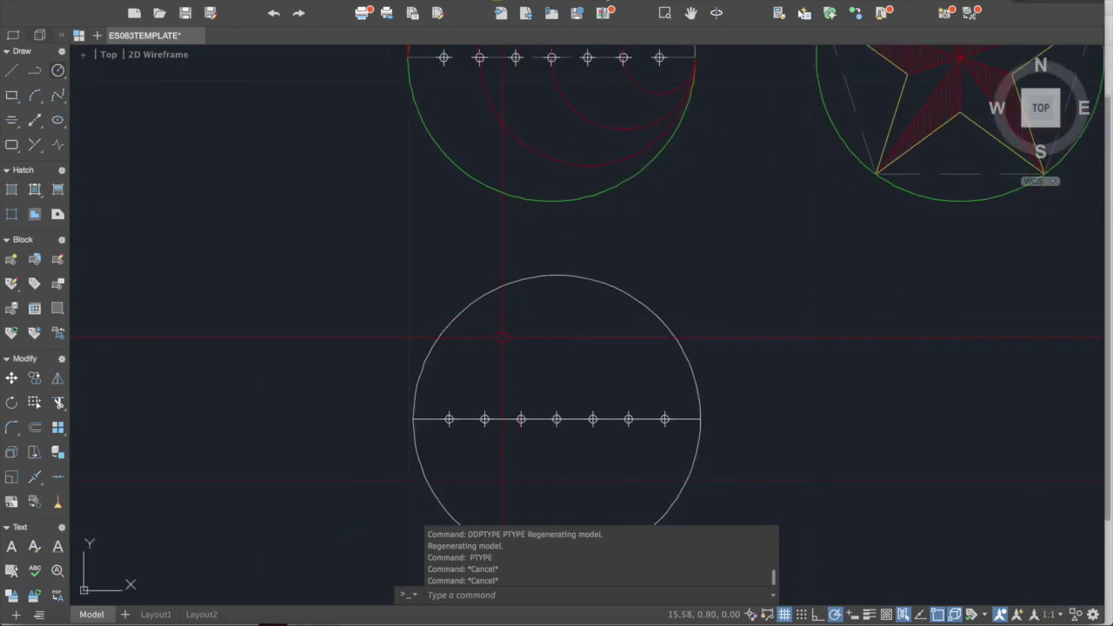
pyautogui.scroll(2, 460, 385)
pyautogui.moveTo(447, 436); pyautogui.dragTo(460, 368, button='middle')
pyautogui.write('ci')
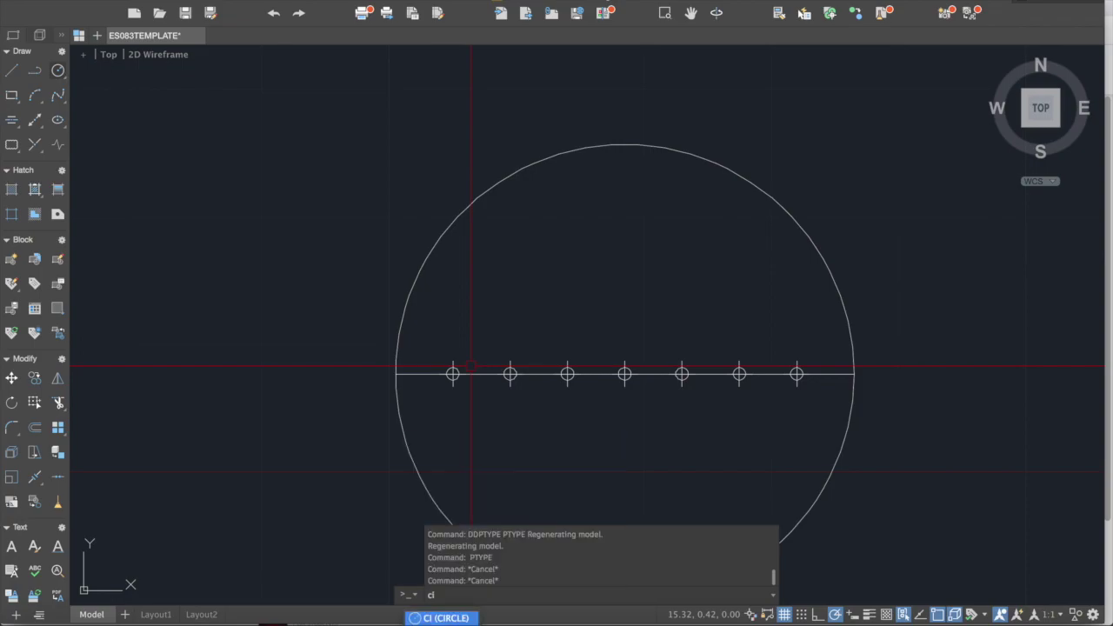
pyautogui.press('Return')
pyautogui.scroll(2, 465, 349)
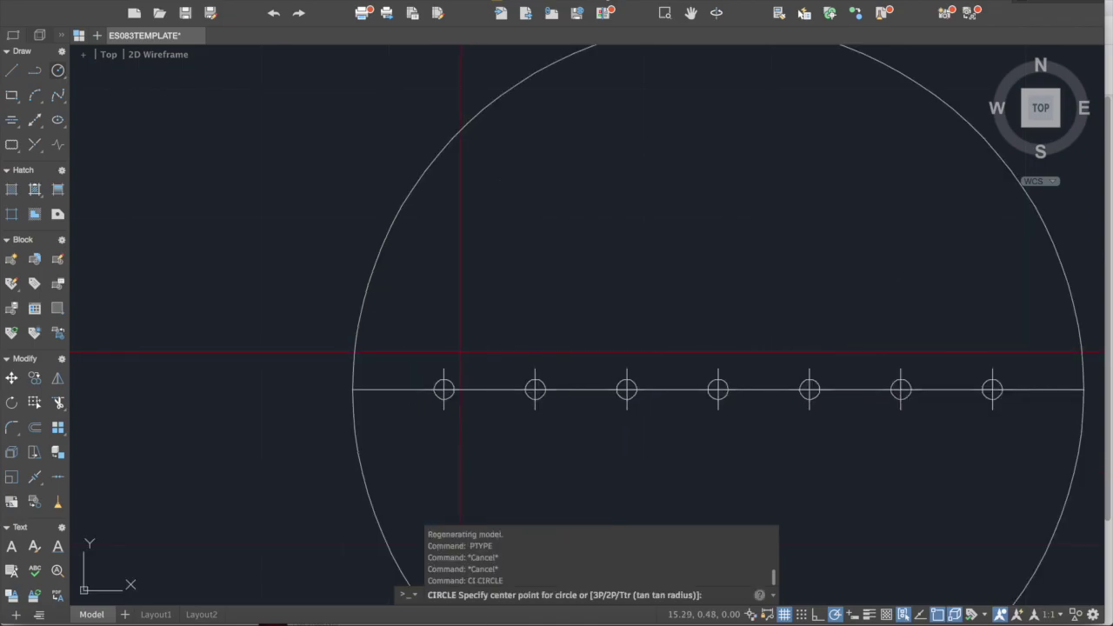
pyautogui.click(444, 389)
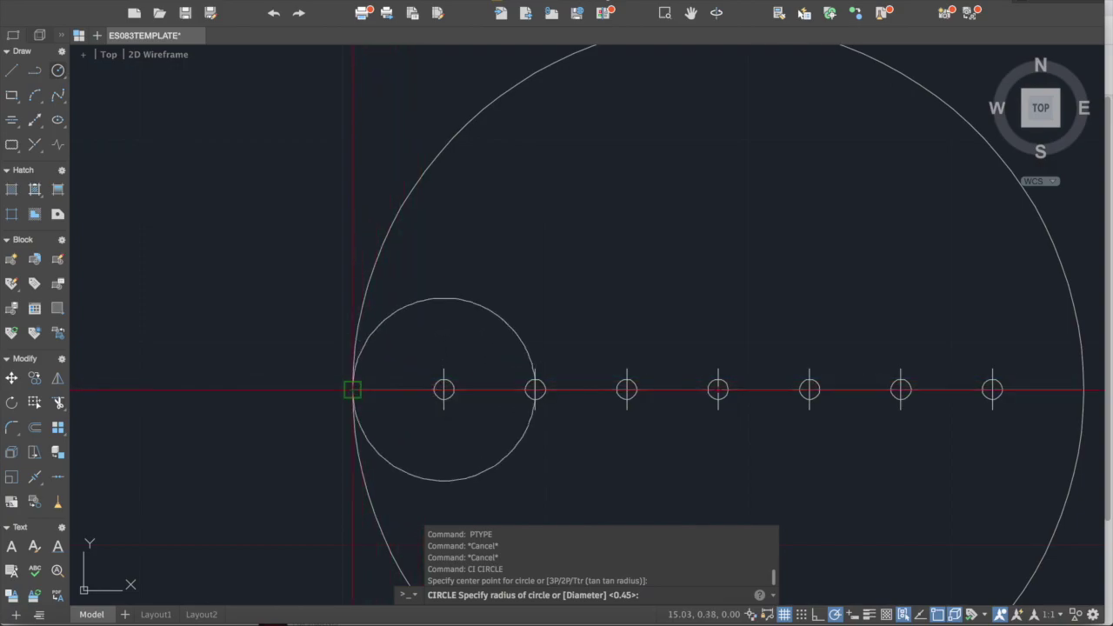
pyautogui.click(353, 390)
# Draw a circle centred on the second division point from the left, with its radius reaching the diameter's left end
pyautogui.scroll(-8, 353, 390)
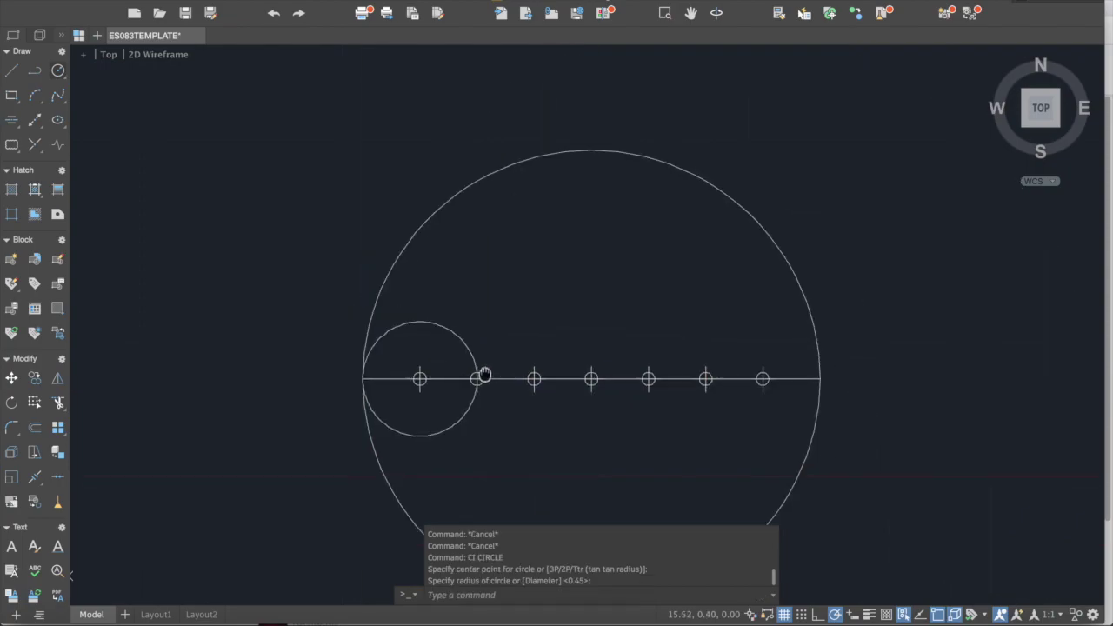
pyautogui.scroll(8, 509, 216)
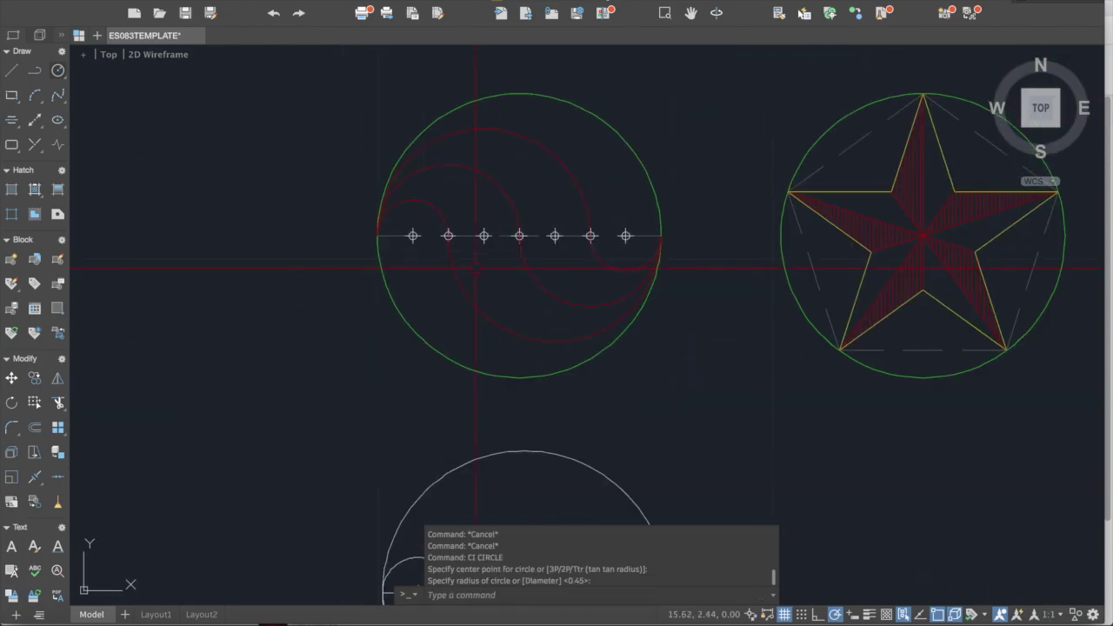
pyautogui.moveTo(469, 321); pyautogui.dragTo(534, 120, button='middle')
pyautogui.scroll(2, 500, 443)
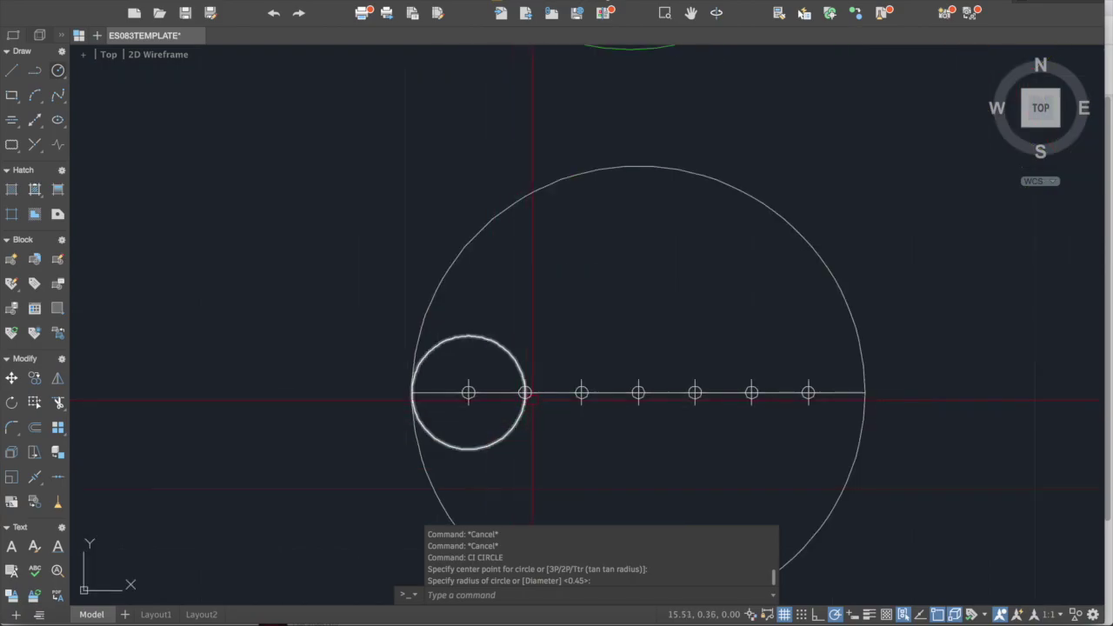
pyautogui.scroll(4, 513, 410)
pyautogui.click(515, 397)
pyautogui.press('Return')
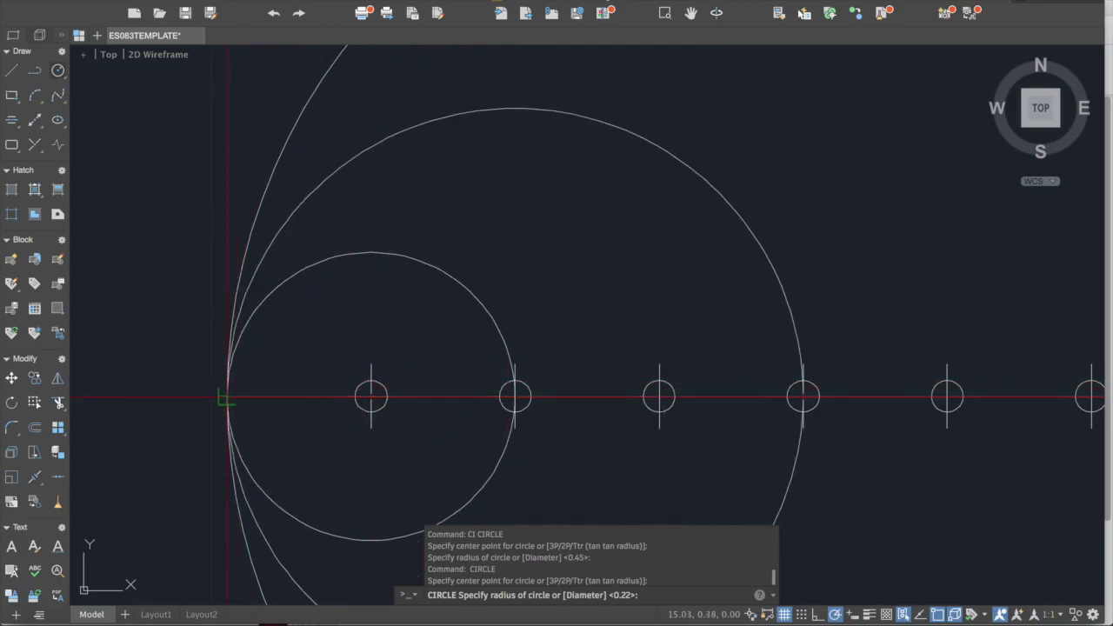
pyautogui.scroll(-2, 228, 397)
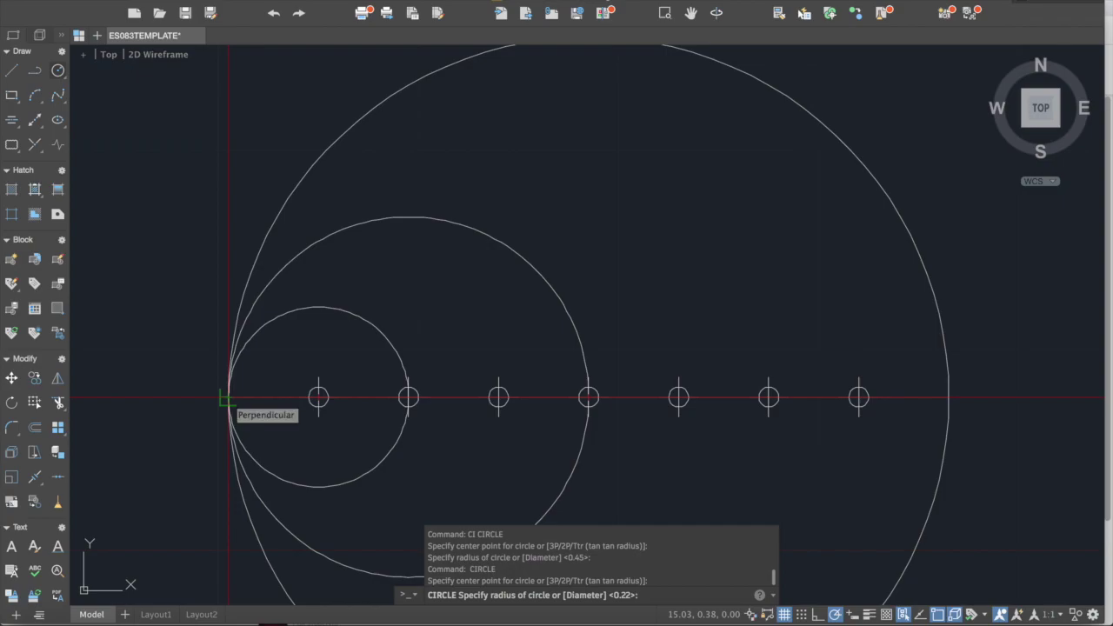
pyautogui.click(229, 397)
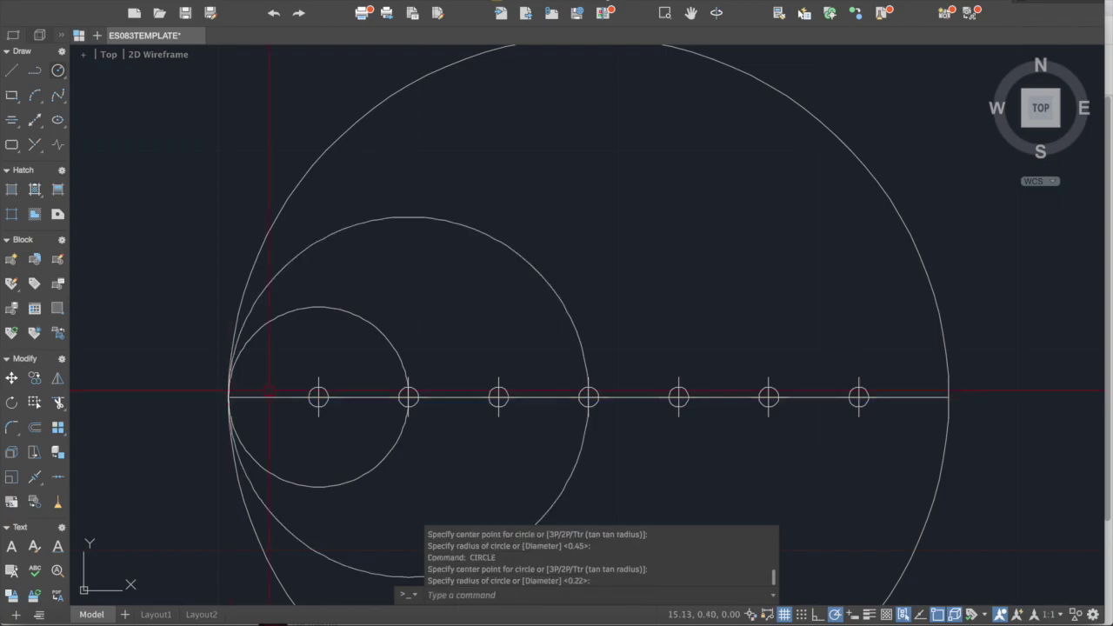
# Draw a circle centred on the third division point from the left, with its radius reaching the diameter's left end
pyautogui.scroll(-8, 229, 397)
pyautogui.scroll(4, 417, 382)
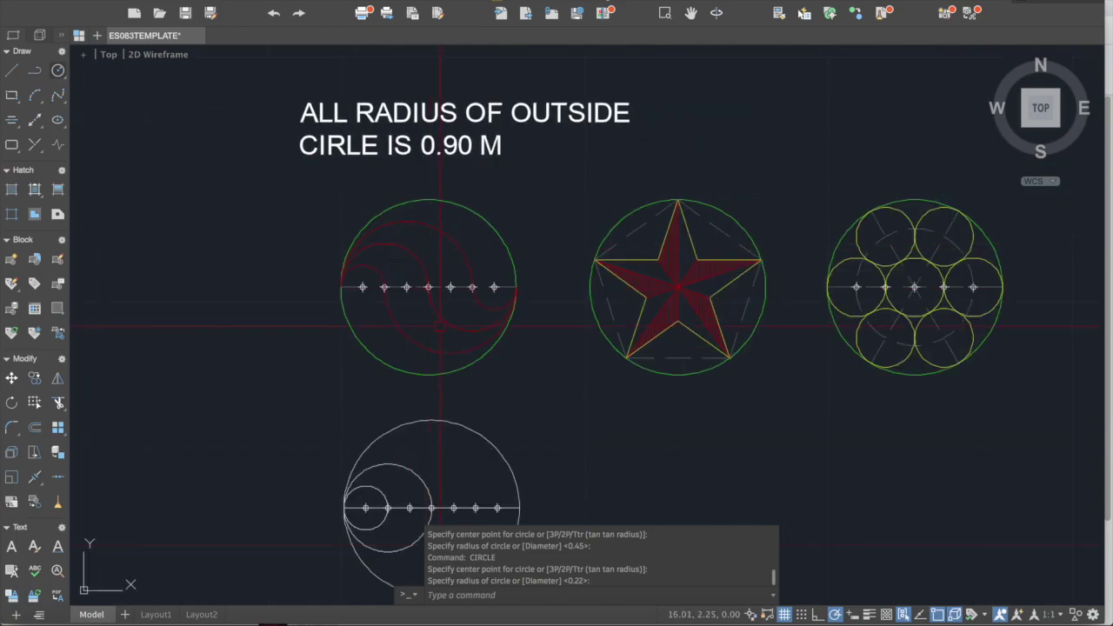
pyautogui.scroll(4, 474, 375)
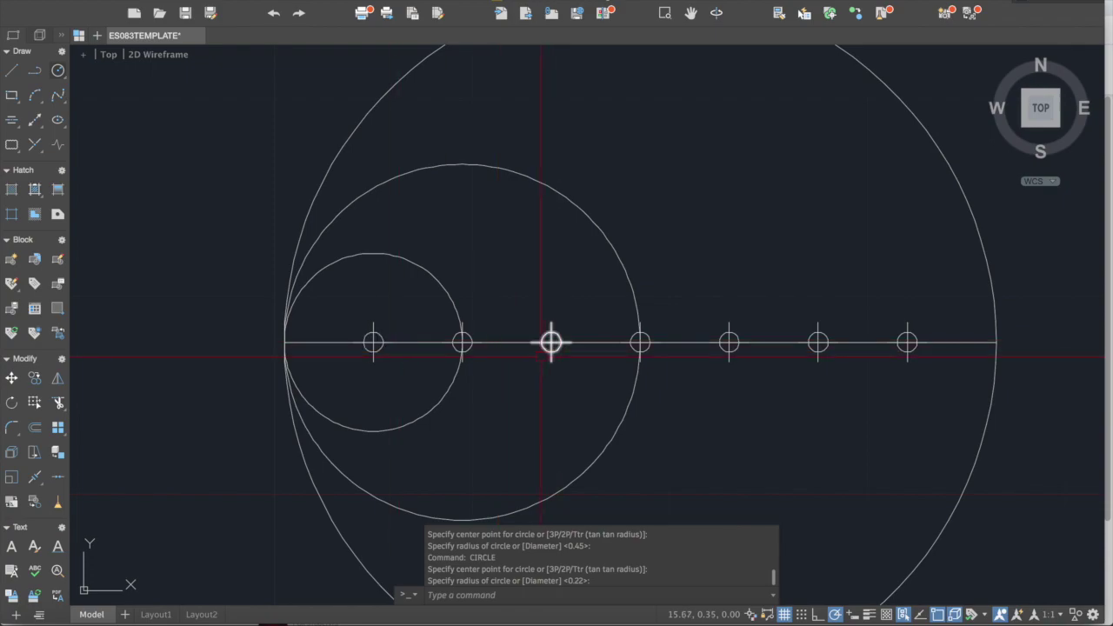
pyautogui.press('Return')
pyautogui.click(551, 342)
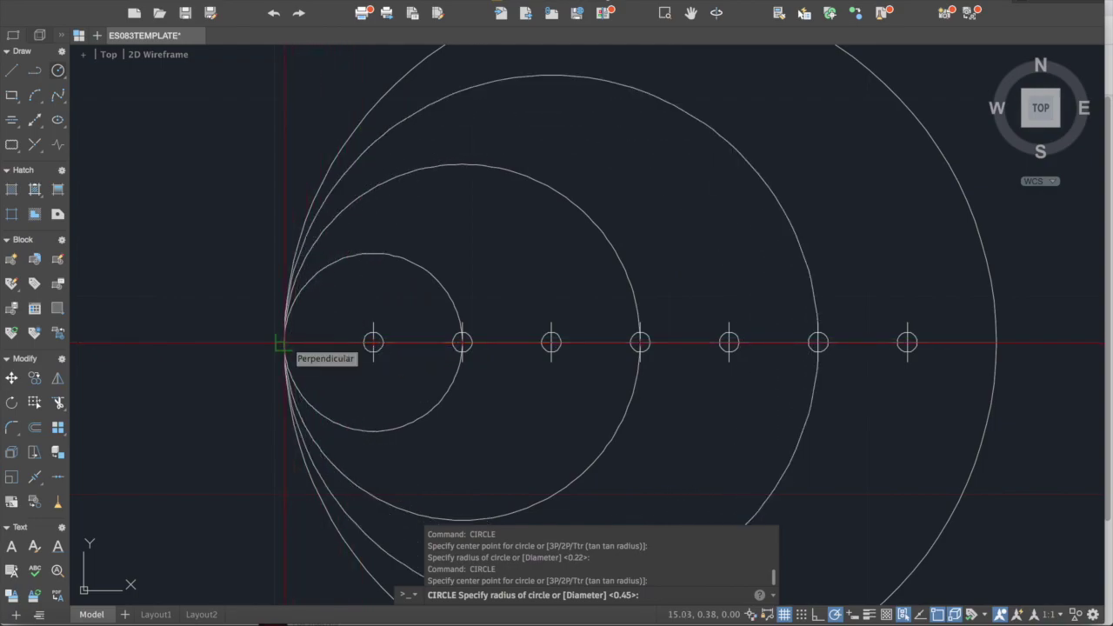
pyautogui.click(286, 344)
# Compare the three inner circles with the swirl reference to see which halves form its upper arcs
pyautogui.scroll(-2, 684, 321)
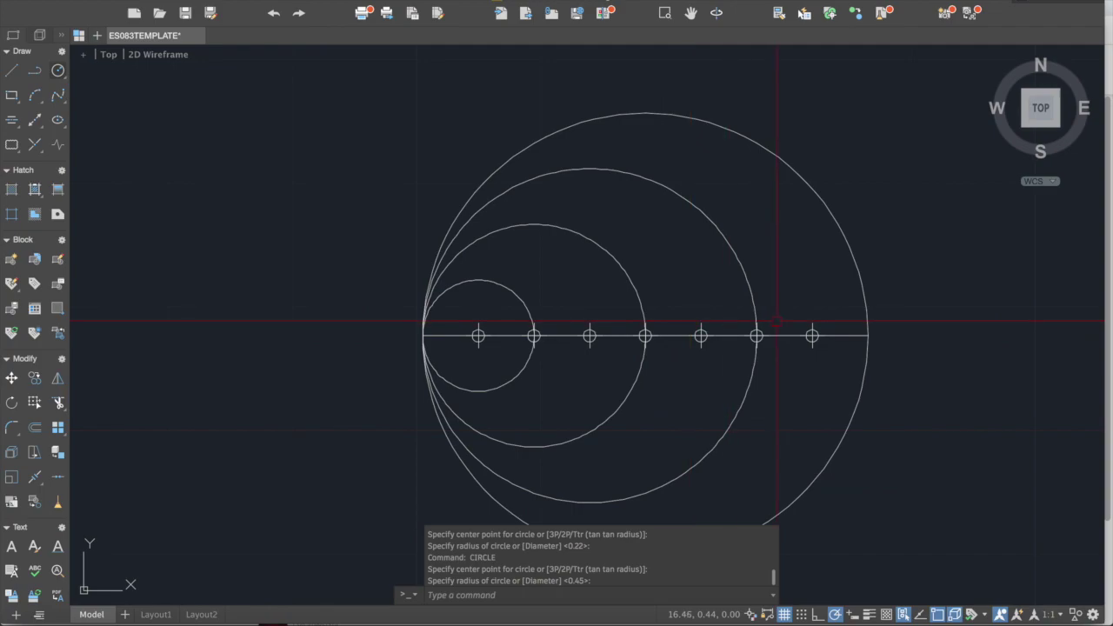
pyautogui.scroll(-4, 676, 343)
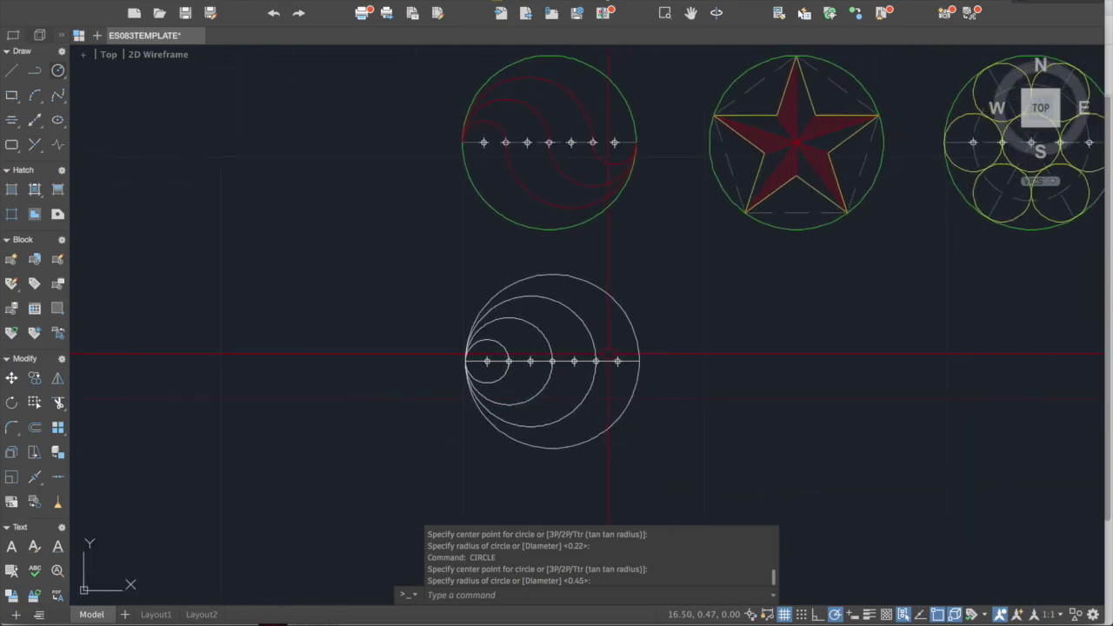
pyautogui.scroll(2, 600, 396)
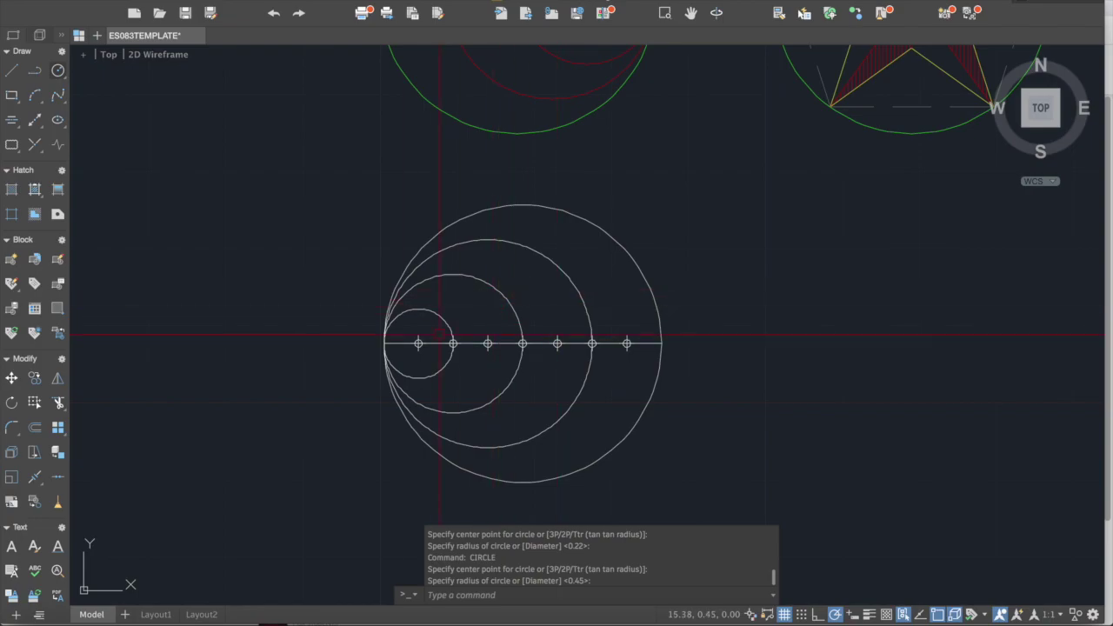
pyautogui.scroll(-2, 473, 473)
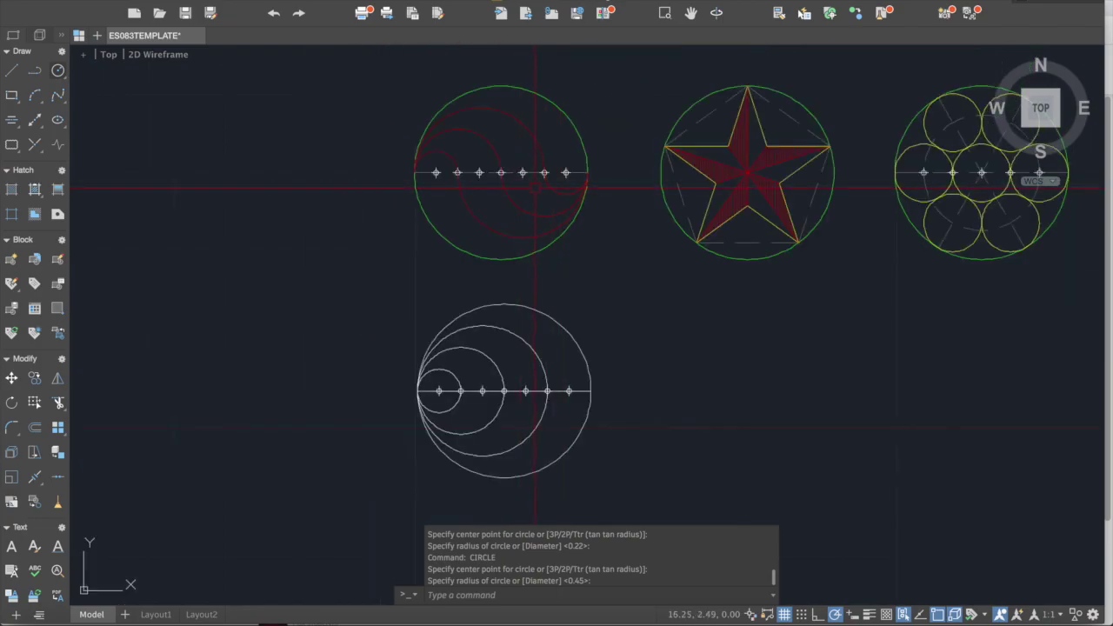
pyautogui.scroll(2, 556, 424)
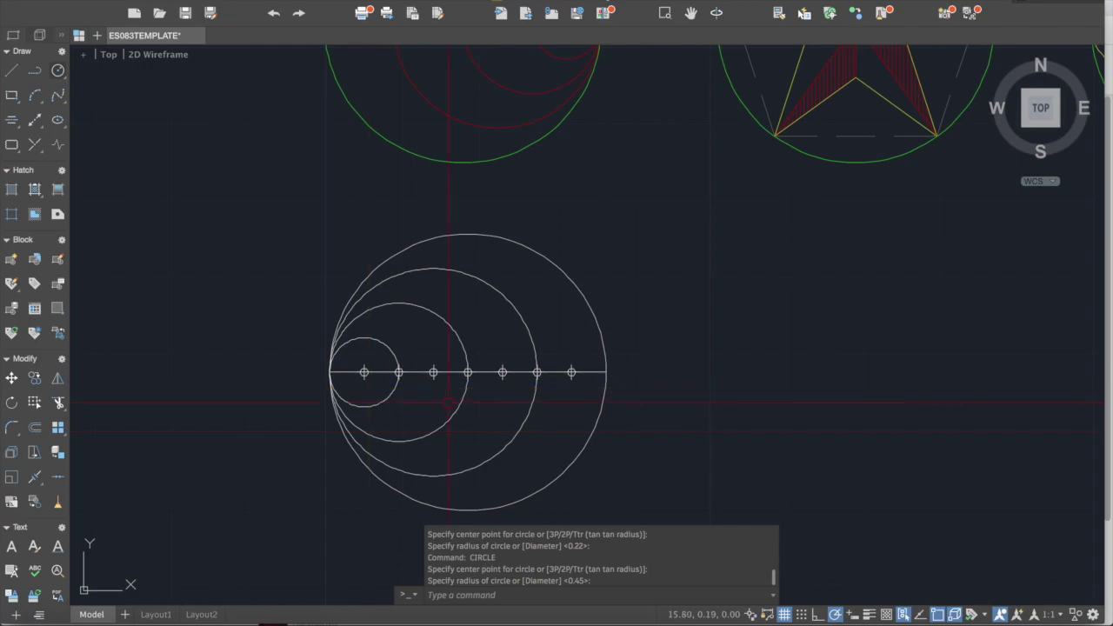
pyautogui.scroll(-2, 376, 390)
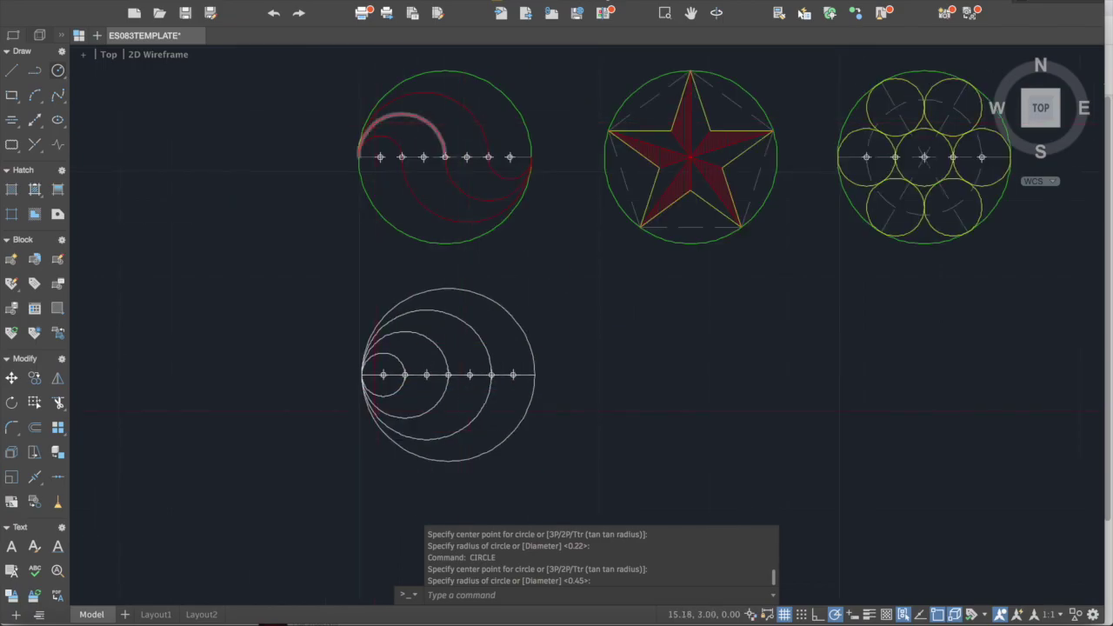
pyautogui.scroll(2, 397, 154)
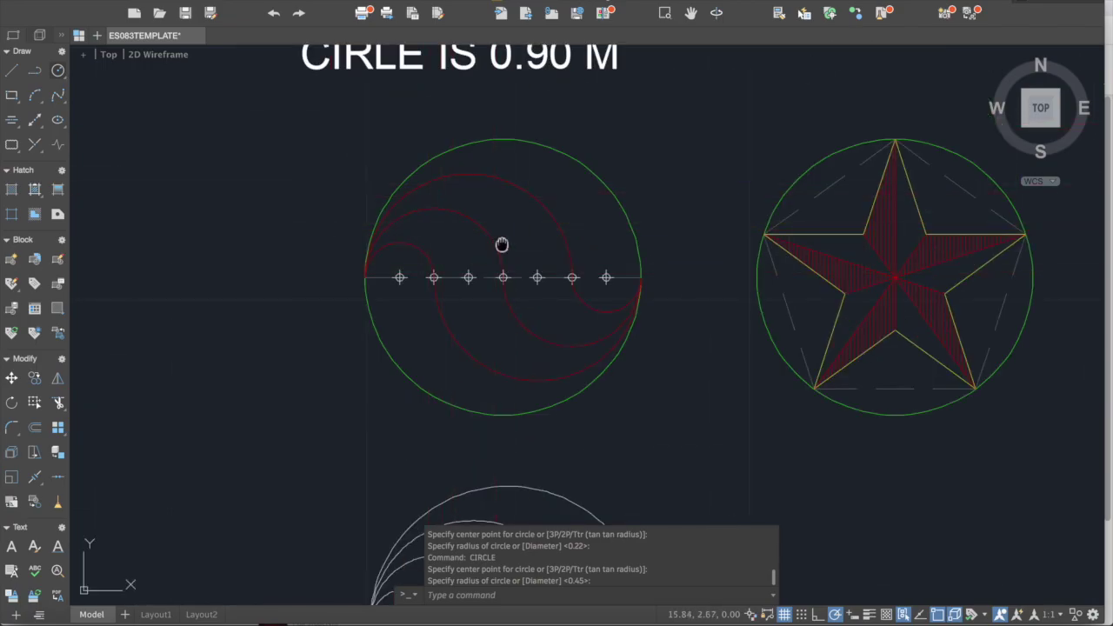
pyautogui.moveTo(502, 245); pyautogui.dragTo(510, 216, button='middle')
pyautogui.scroll(-2, 527, 191)
pyautogui.moveTo(552, 315); pyautogui.dragTo(558, 233, button='middle')
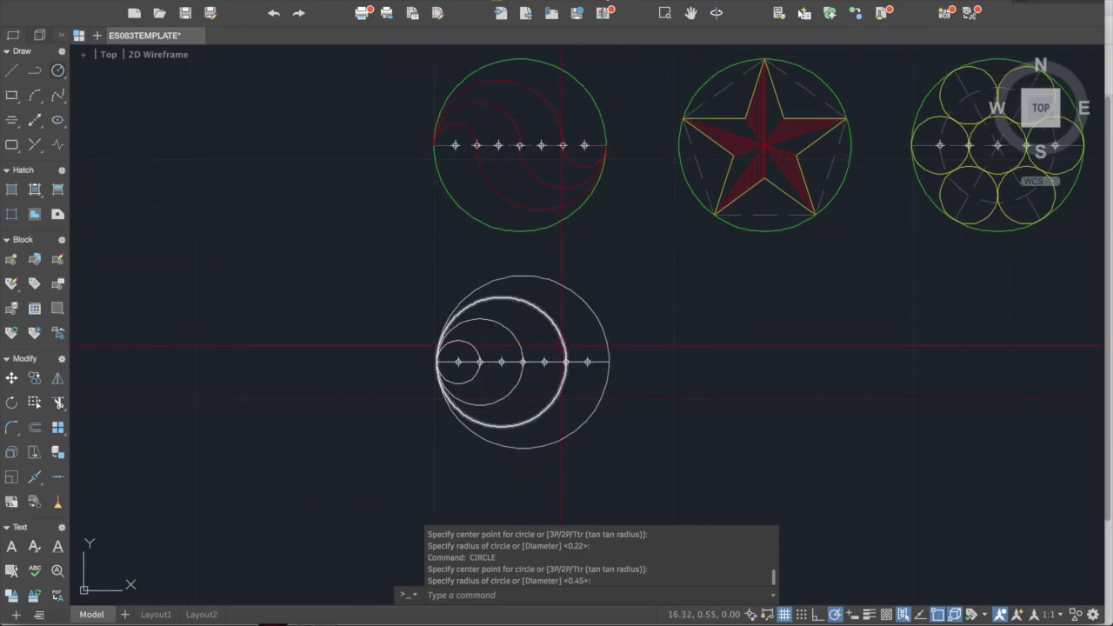
pyautogui.scroll(1, 567, 348)
pyautogui.scroll(3, 470, 387)
pyautogui.write('tr')
pyautogui.press('Return')
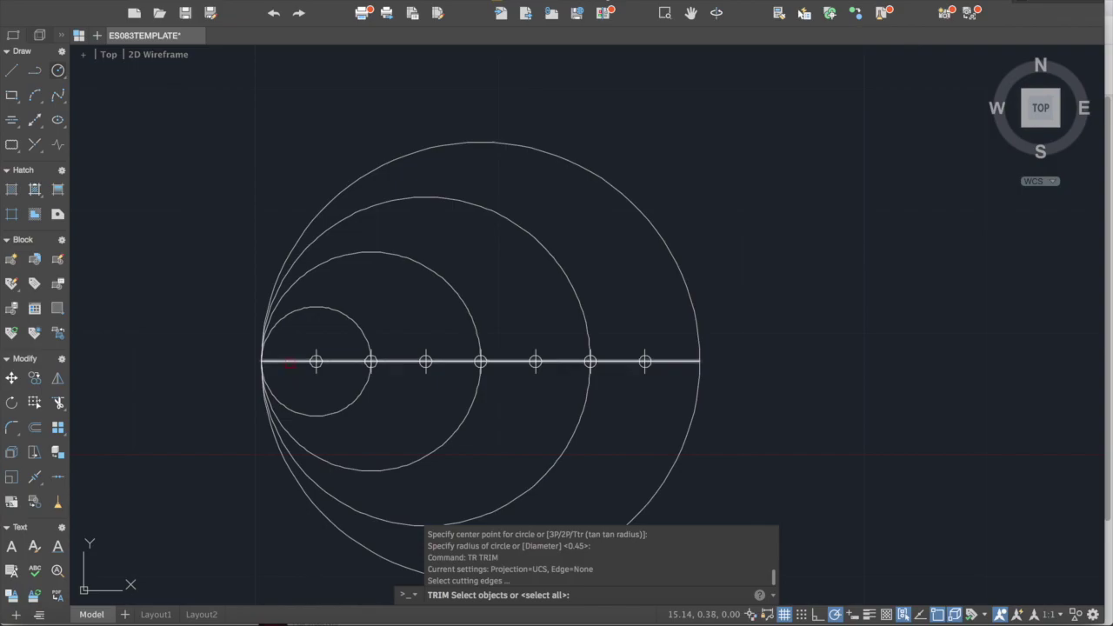
pyautogui.click(289, 362)
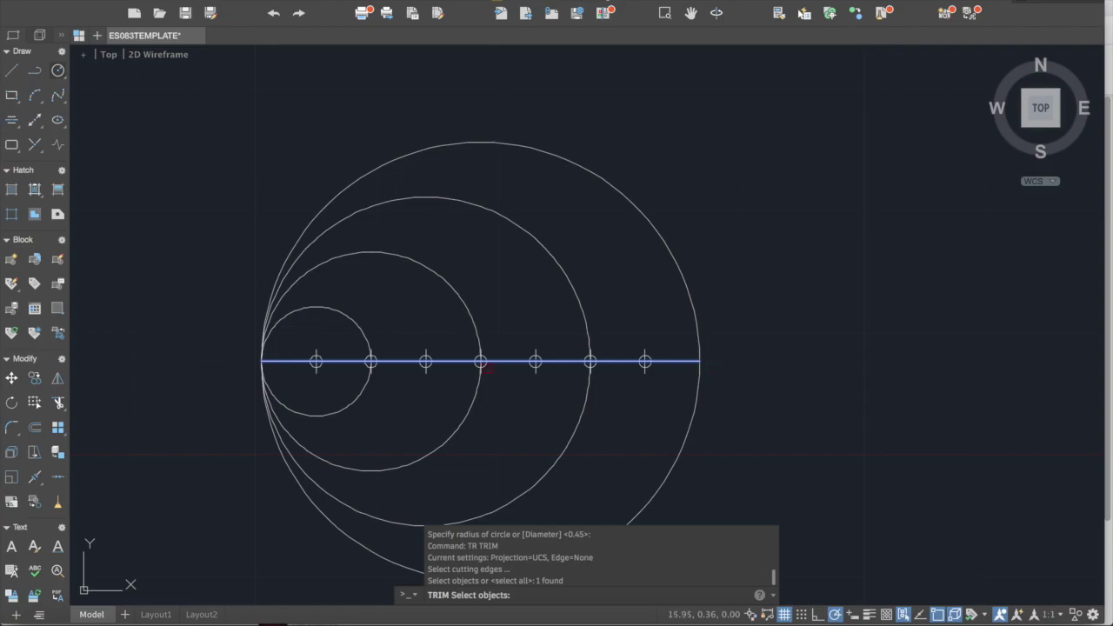
pyautogui.scroll(-2, 489, 368)
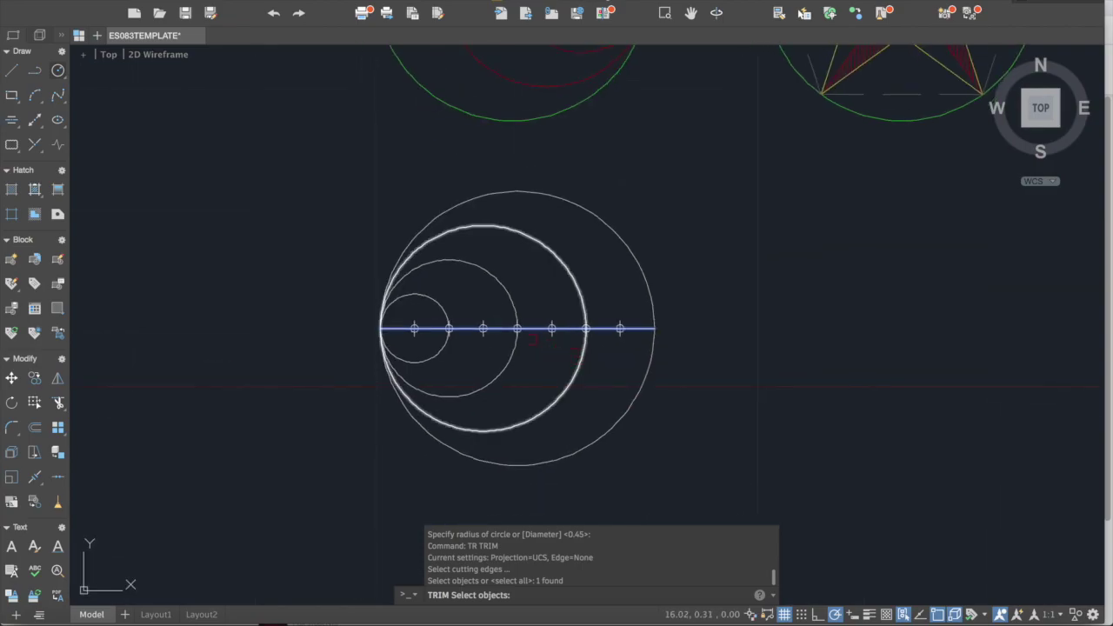
pyautogui.scroll(2, 431, 337)
pyautogui.press('Escape')
# Trim away the lower halves of the three inner circles, using the diameter line as the cutting edge
pyautogui.write('tr')
pyautogui.press('Return')
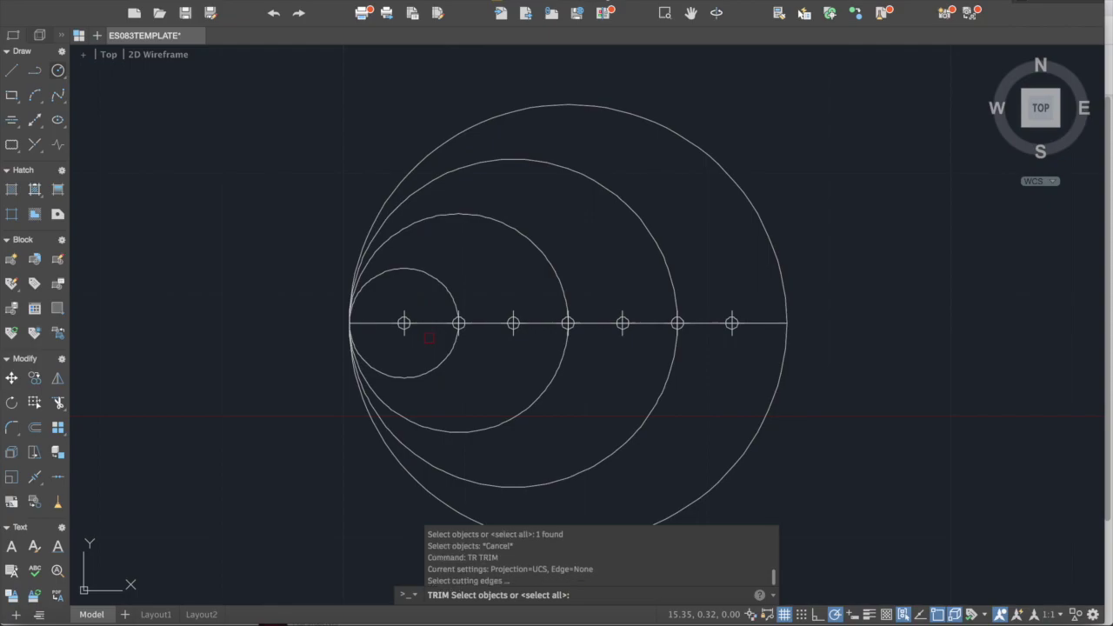
pyautogui.click(434, 326)
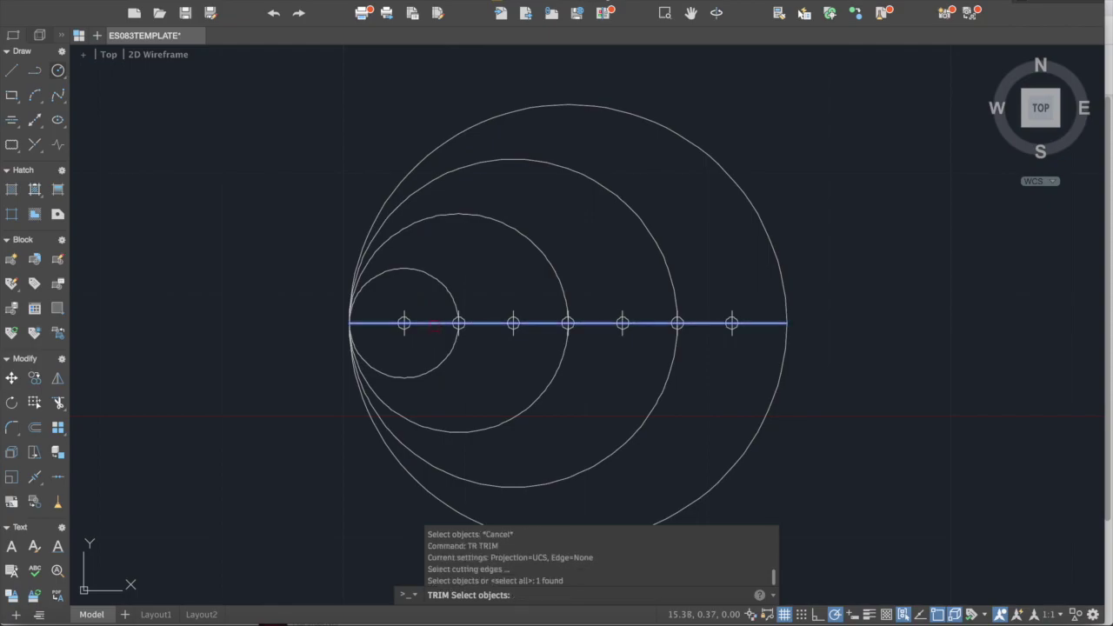
pyautogui.press('Return')
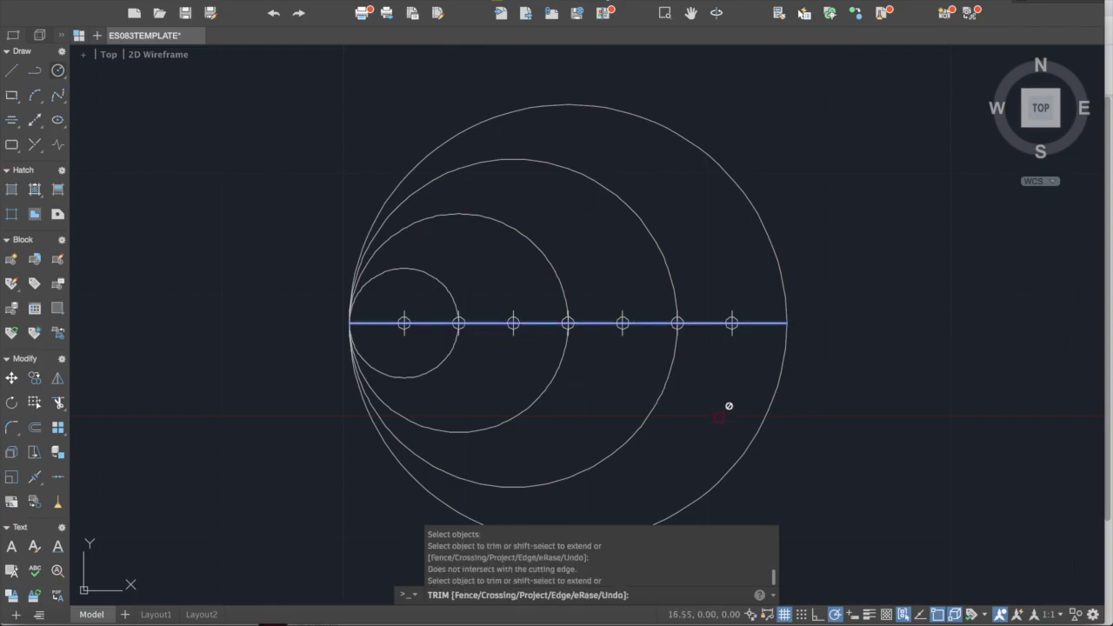
pyautogui.click(718, 417)
pyautogui.click(469, 377)
pyautogui.click(443, 365)
pyautogui.press('Return')
pyautogui.scroll(-6, 653, 356)
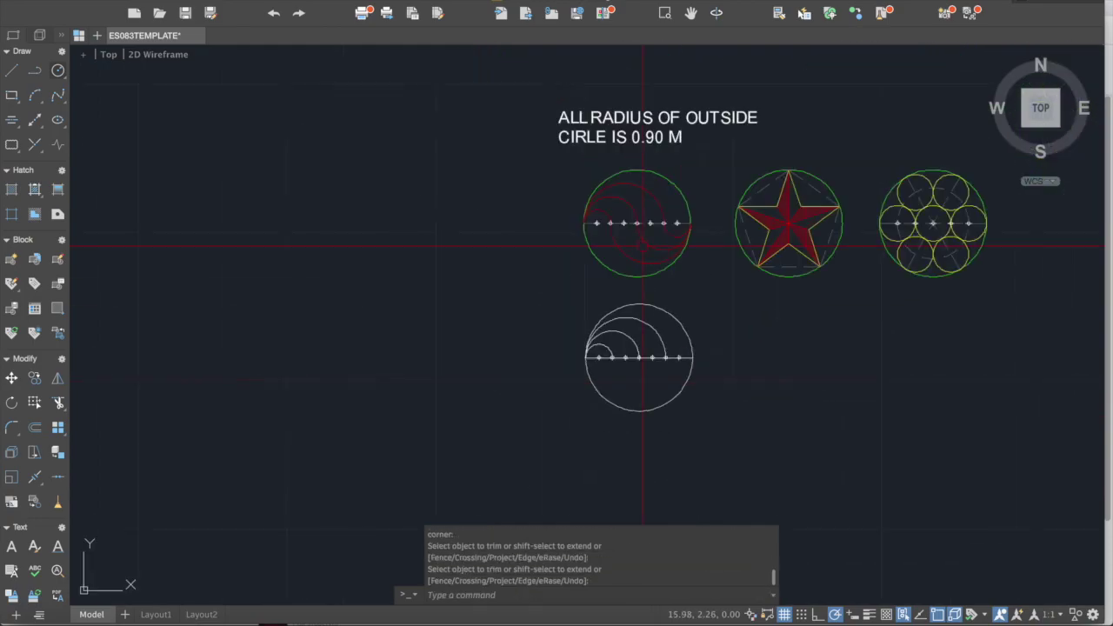
pyautogui.scroll(2, 643, 237)
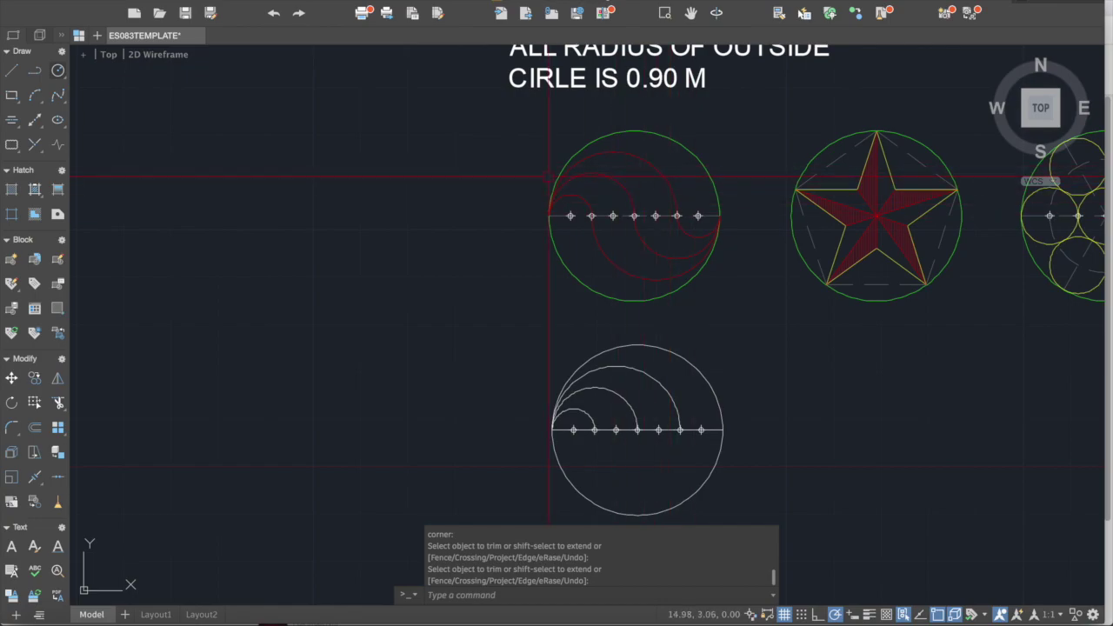
# Compare the partial swirl with the reference to see which division points and halves form its lower arcs
pyautogui.scroll(2, 555, 354)
pyautogui.scroll(-2, 489, 482)
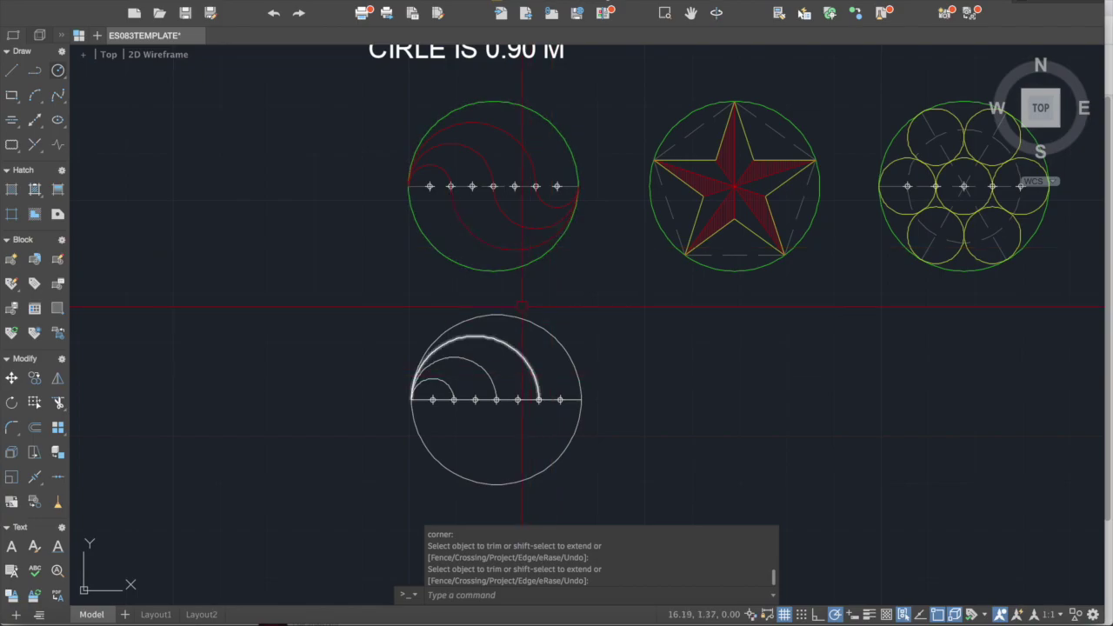
pyautogui.scroll(2, 561, 204)
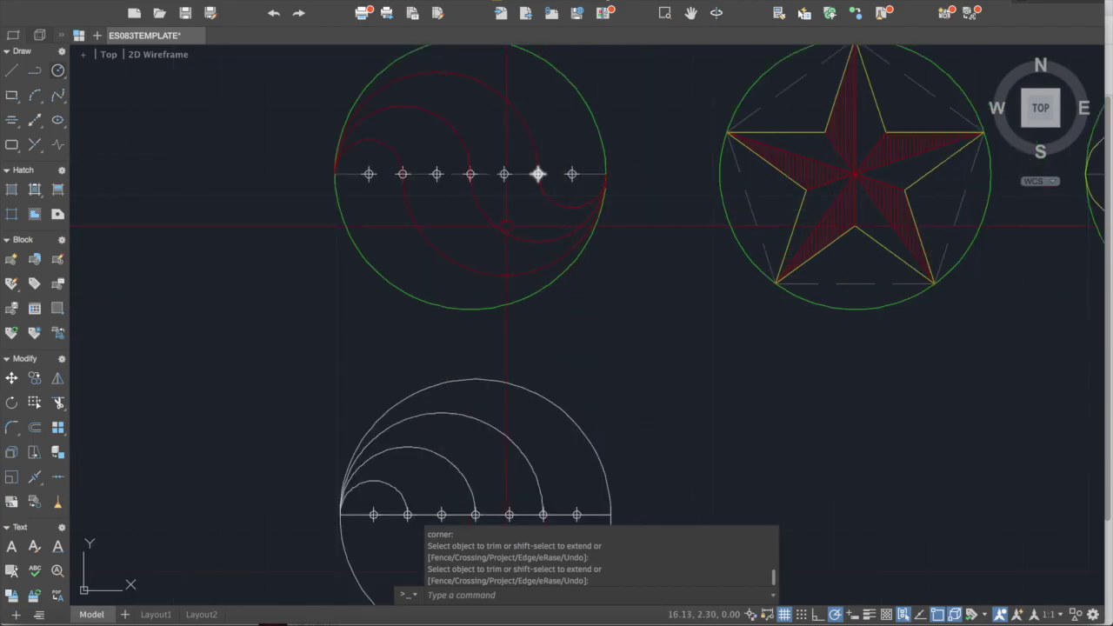
pyautogui.scroll(-2, 661, 52)
pyautogui.scroll(2, 588, 323)
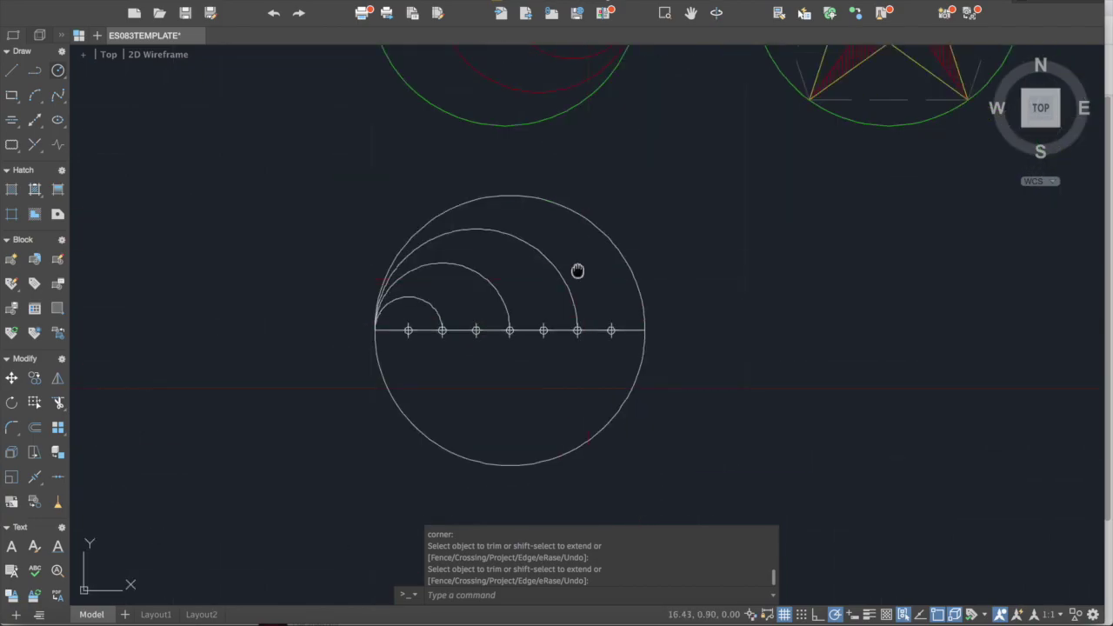
pyautogui.moveTo(578, 271); pyautogui.dragTo(551, 386, button='middle')
pyautogui.moveTo(378, 106); pyautogui.dragTo(380, 253, button='middle')
pyautogui.scroll(-1, 422, 281)
pyautogui.moveTo(425, 281); pyautogui.dragTo(426, 92, button='middle')
pyautogui.scroll(2, 412, 251)
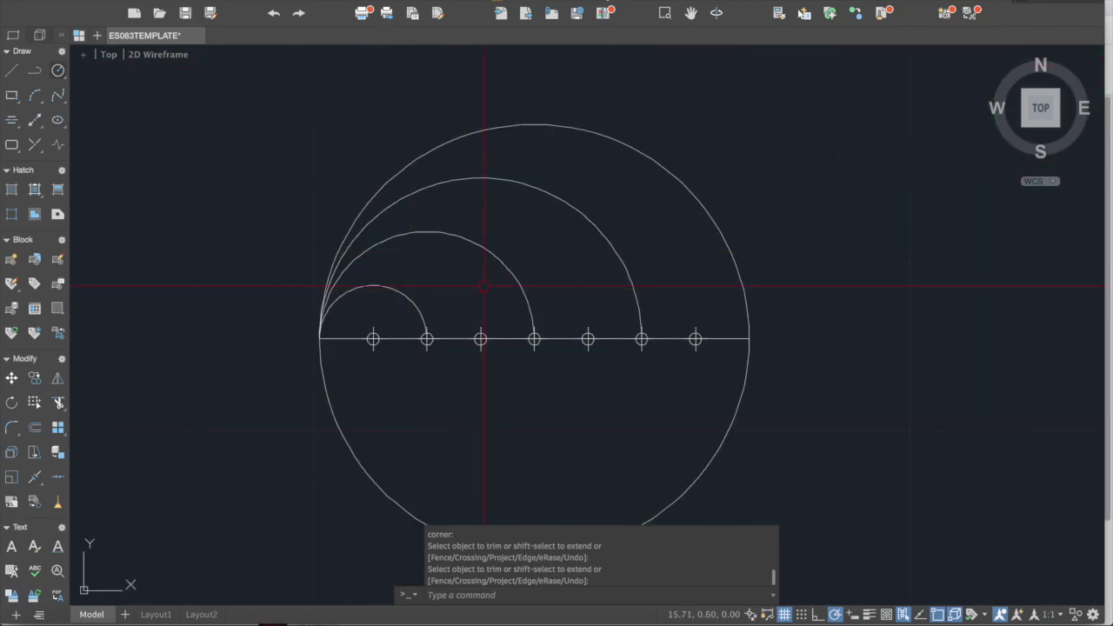
pyautogui.scroll(-1, 393, 280)
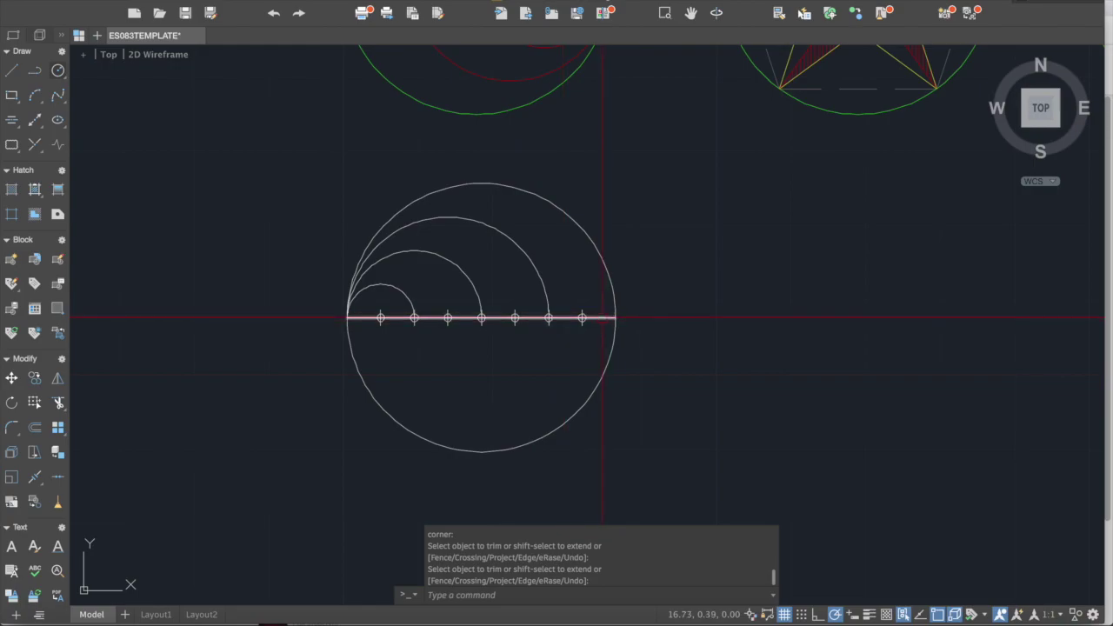
pyautogui.scroll(2, 604, 321)
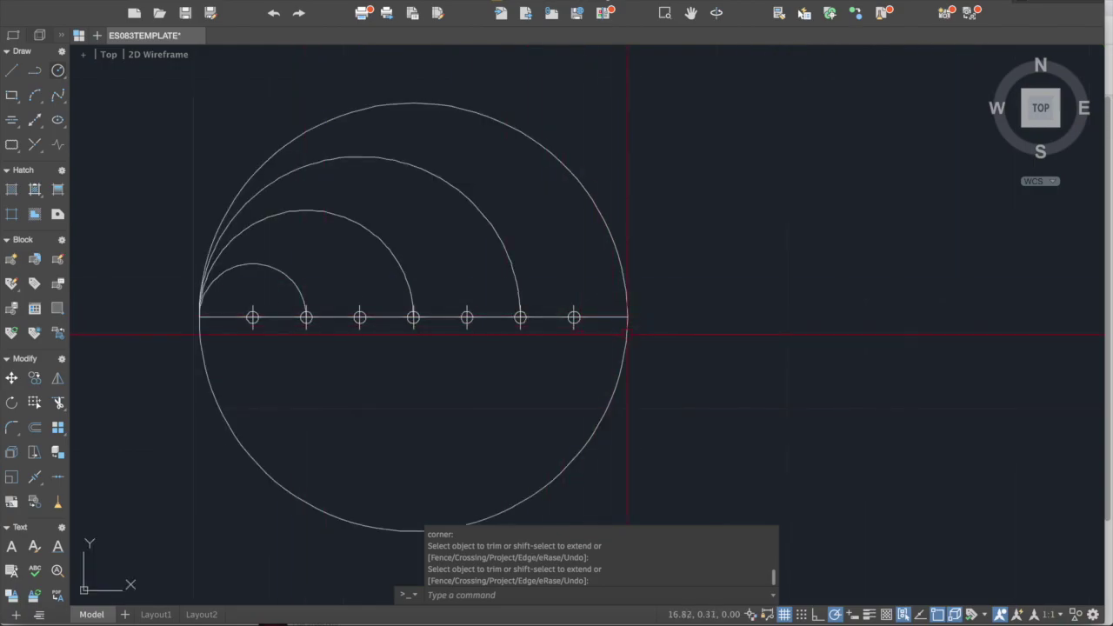
pyautogui.scroll(4, 622, 326)
pyautogui.scroll(-4, 618, 325)
pyautogui.scroll(2, 331, 223)
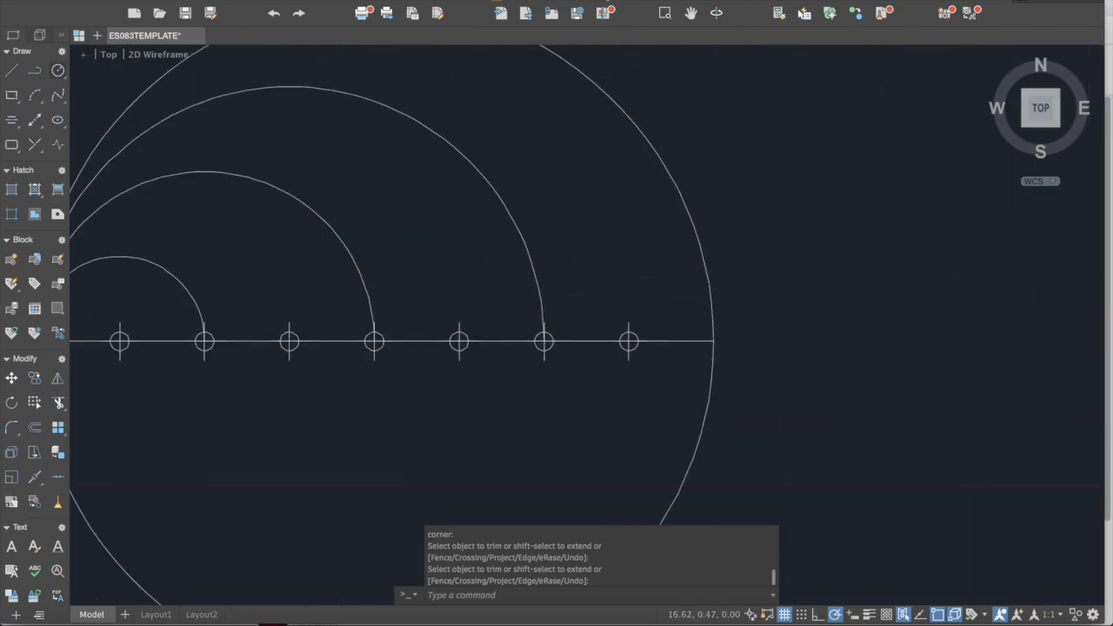
# Draw a circle centred on the rightmost division point, with its radius reaching the diameter's right end
pyautogui.write('ci')
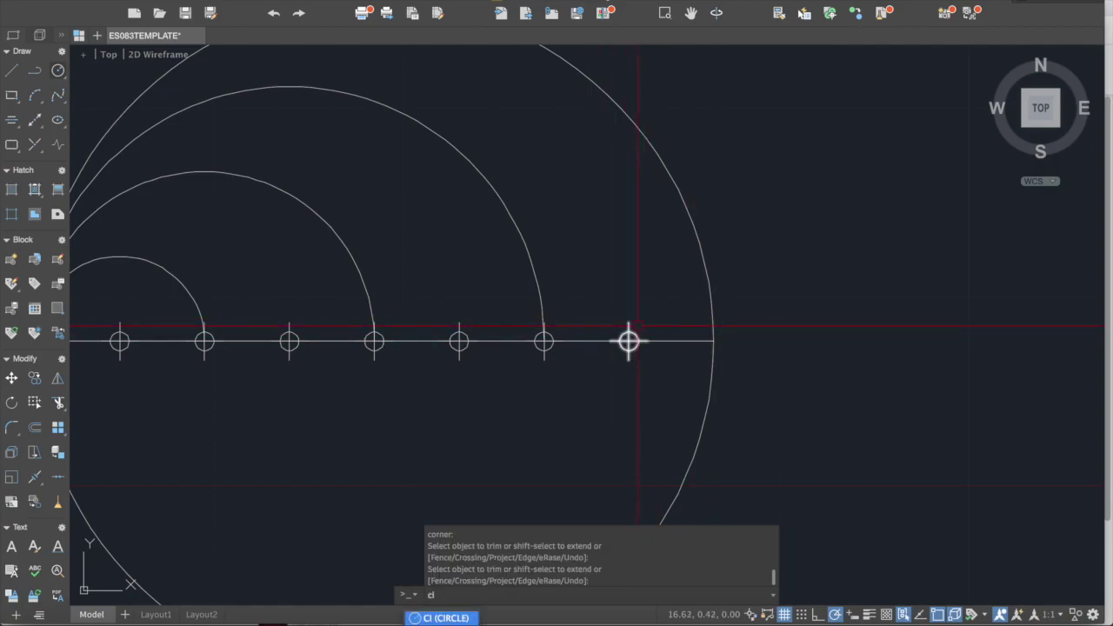
pyautogui.press('Escape')
pyautogui.press('Escape')
pyautogui.write('c')
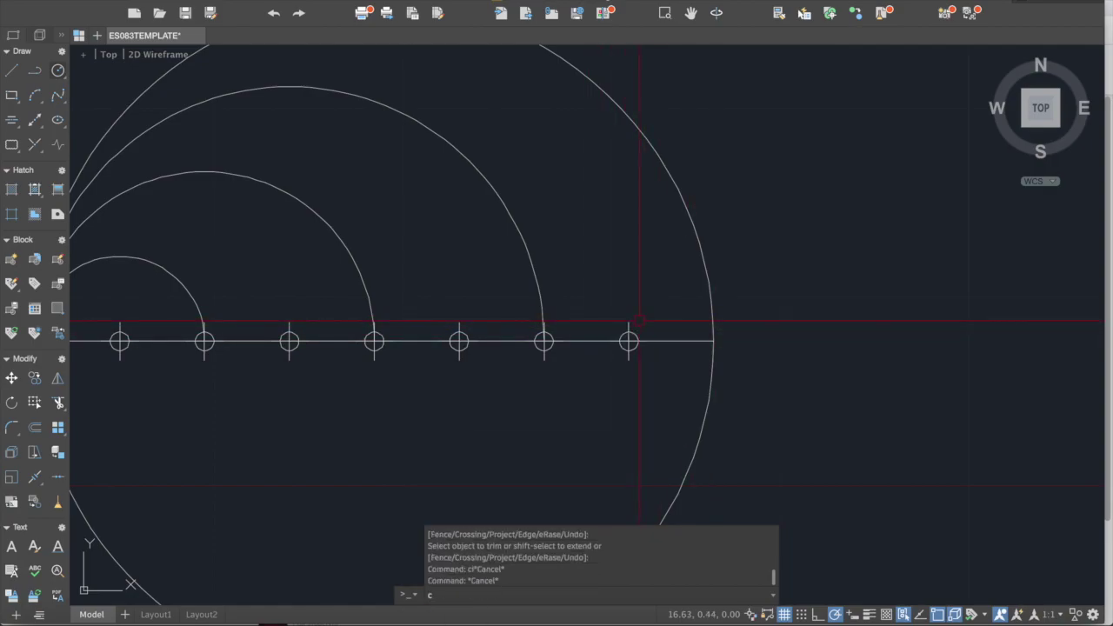
pyautogui.write('i')
pyautogui.press('Return')
pyautogui.click(630, 341)
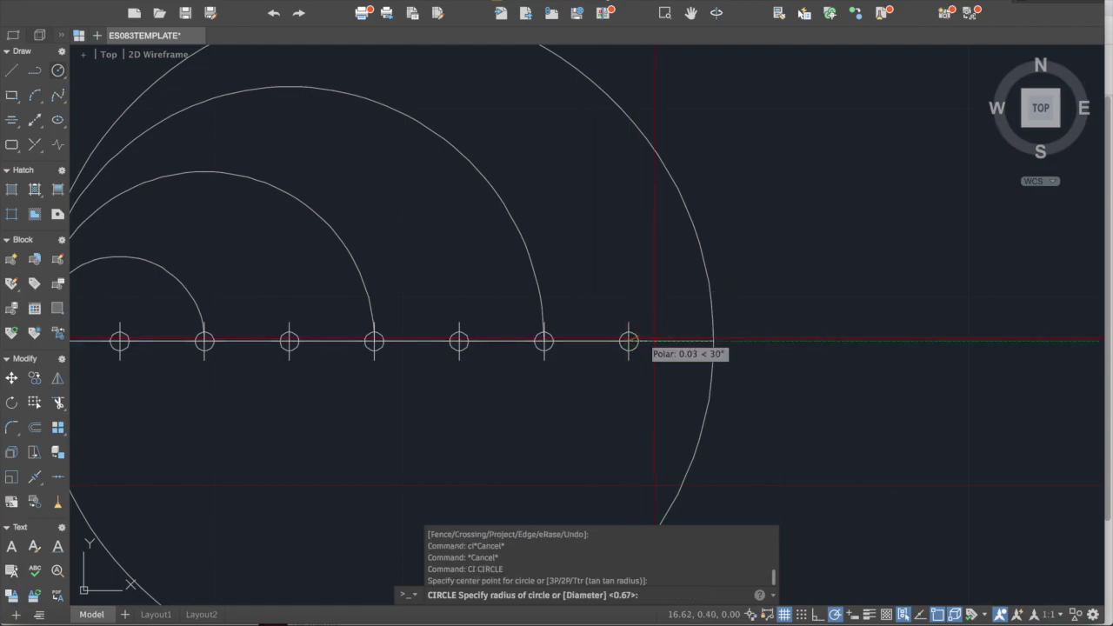
pyautogui.click(713, 342)
pyautogui.scroll(-4, 729, 337)
pyautogui.scroll(4, 699, 339)
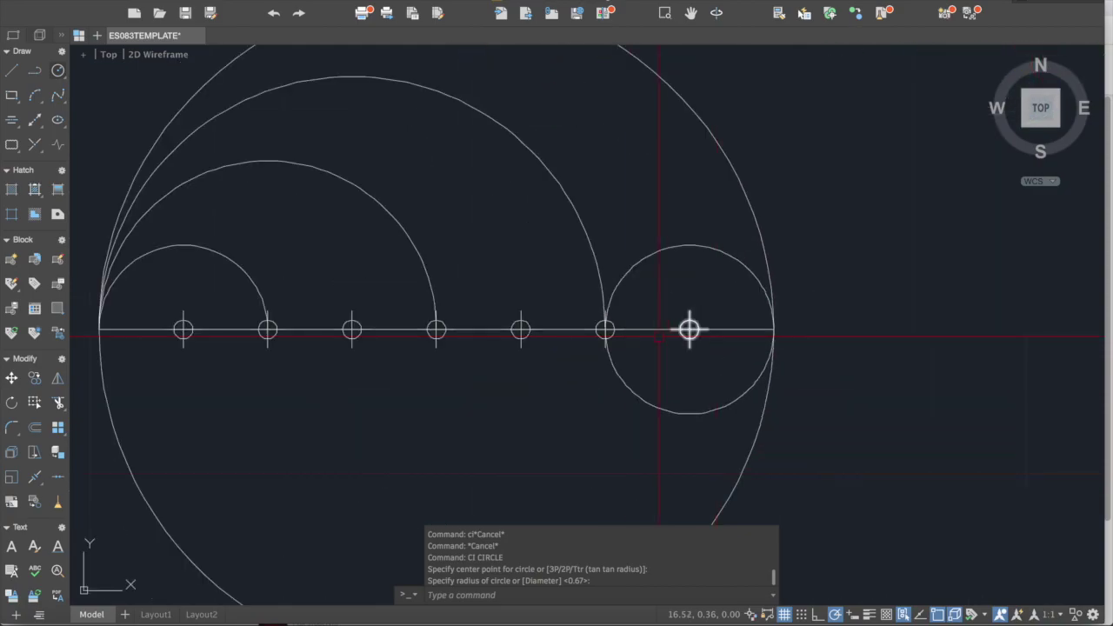
# Draw two circles centred on the second and third division points from the right, each reaching the diameter's right end
pyautogui.press('Return')
pyautogui.click(604, 330)
pyautogui.click(773, 330)
pyautogui.press('Return')
pyautogui.click(520, 329)
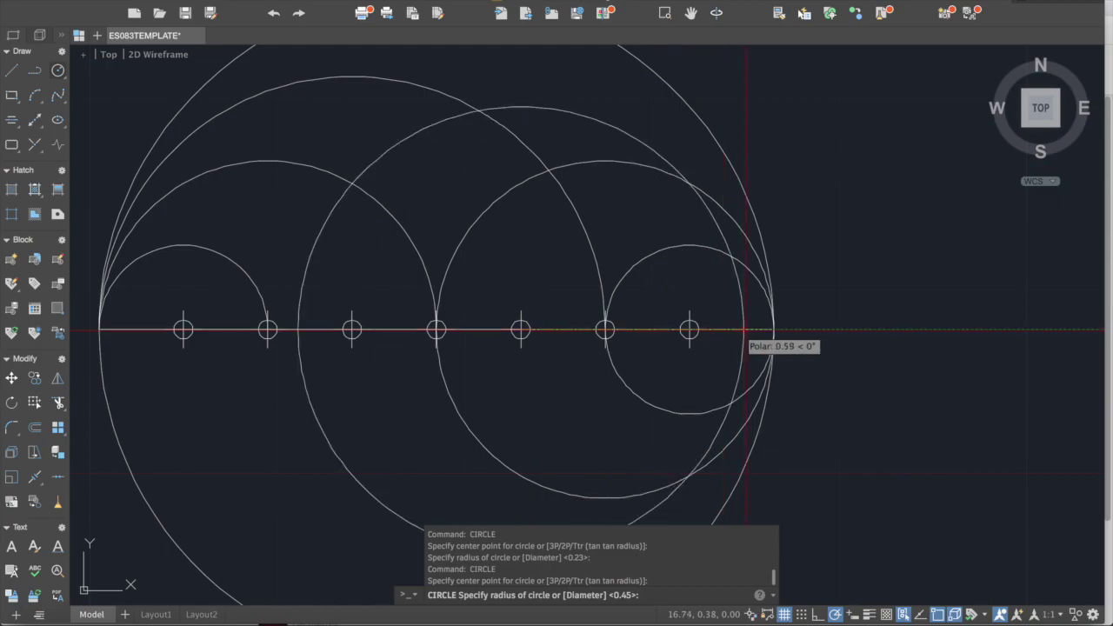
pyautogui.press('Escape')
pyautogui.scroll(-2, 600, 328)
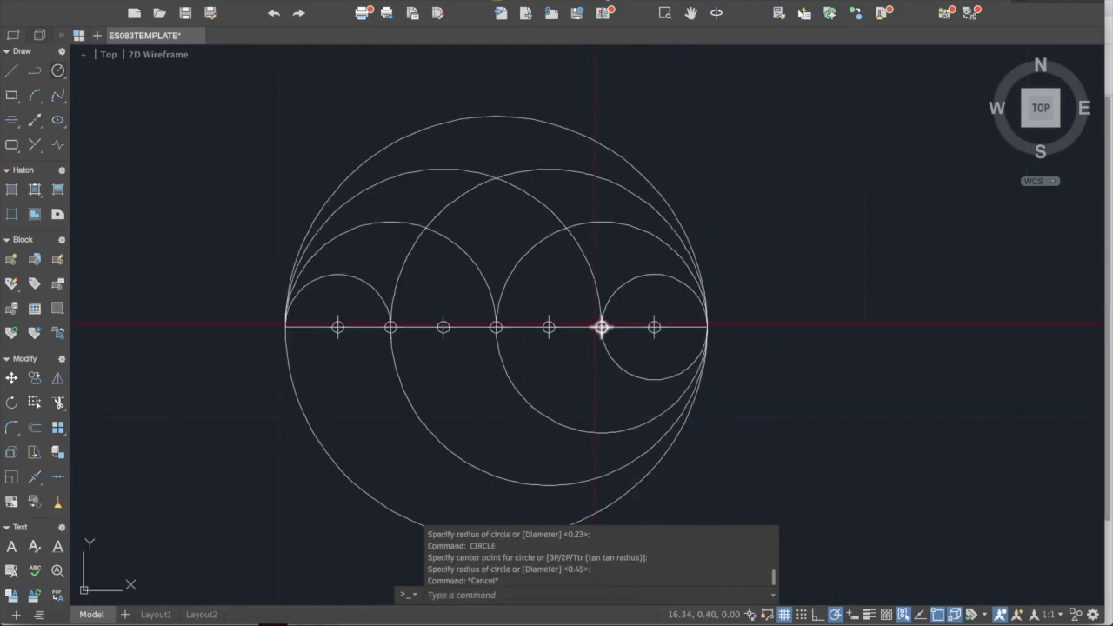
# Trim away the upper halves of the three new circles, using the diameter line as the cutting edge
pyautogui.write('tr')
pyautogui.press('Return')
pyautogui.click(489, 328)
pyautogui.press('Return')
pyautogui.click(524, 253)
pyautogui.click(644, 276)
pyautogui.scroll(-2, 623, 295)
pyautogui.press('Escape')
pyautogui.press('Escape')
pyautogui.moveTo(706, 329); pyautogui.dragTo(622, 318, button='middle')
pyautogui.scroll(-2, 624, 318)
pyautogui.moveTo(589, 122); pyautogui.dragTo(600, 184, button='middle')
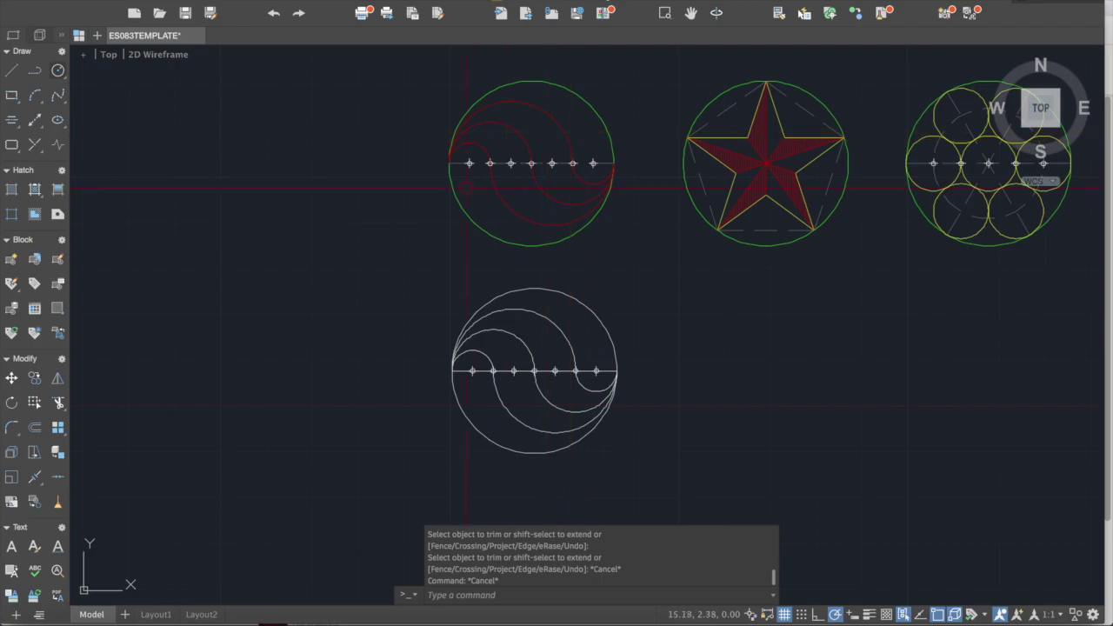
pyautogui.moveTo(596, 336); pyautogui.dragTo(588, 266, button='middle')
# Copy the complete swirl figure, with its outer circle and division points, to the empty space below it
pyautogui.press('Escape')
pyautogui.press('Escape')
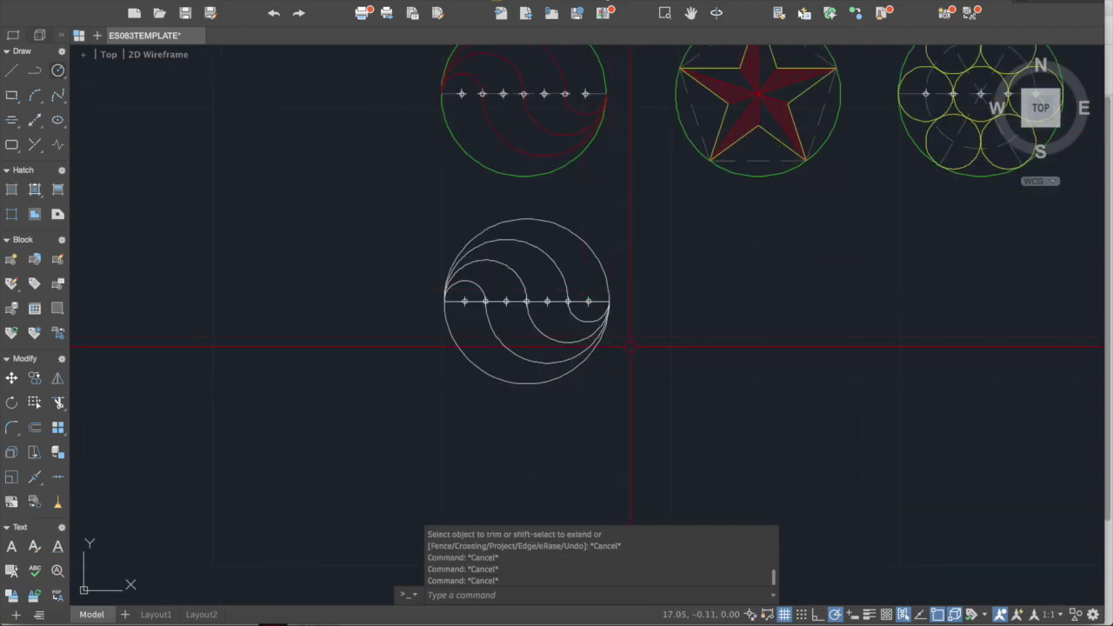
pyautogui.click(666, 396)
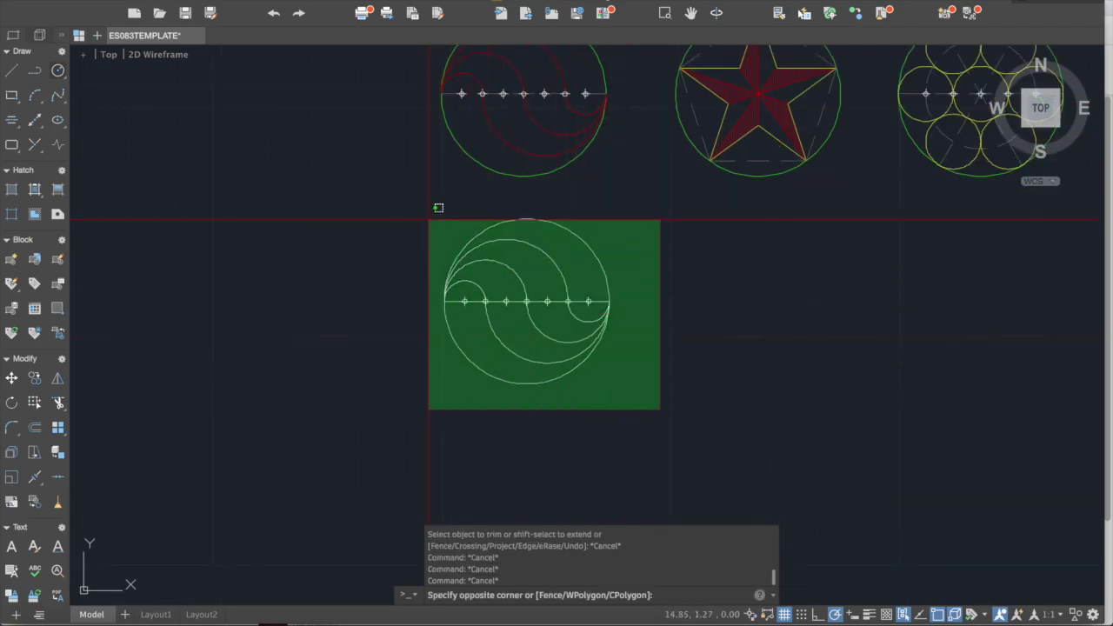
pyautogui.click(432, 197)
pyautogui.write('c')
pyautogui.press('Return')
pyautogui.click(651, 303)
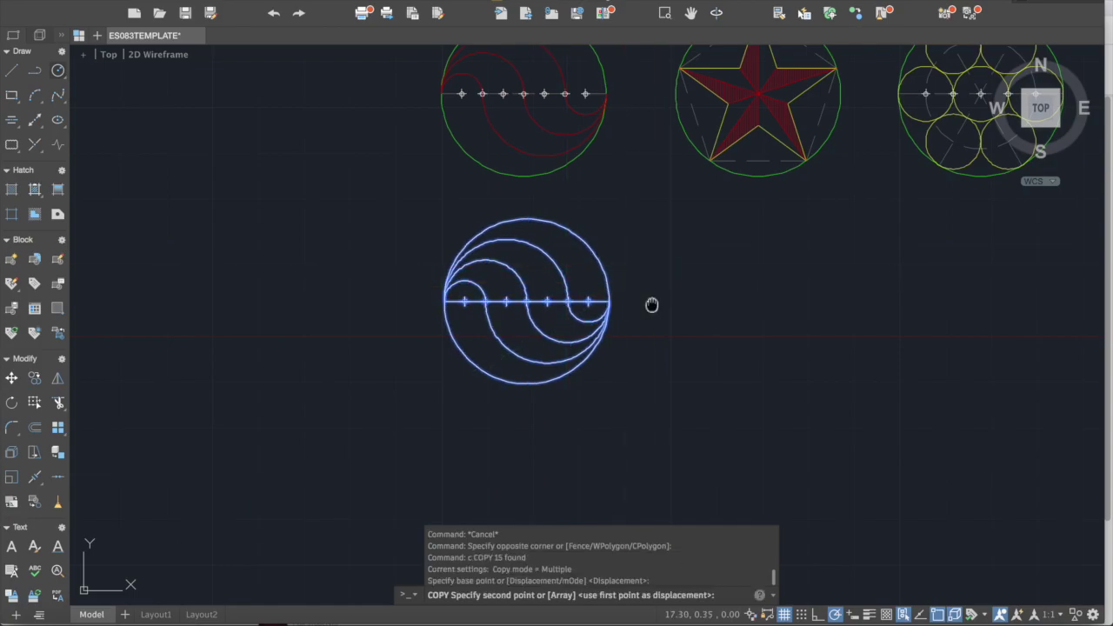
pyautogui.moveTo(651, 304); pyautogui.dragTo(664, 180, button='middle')
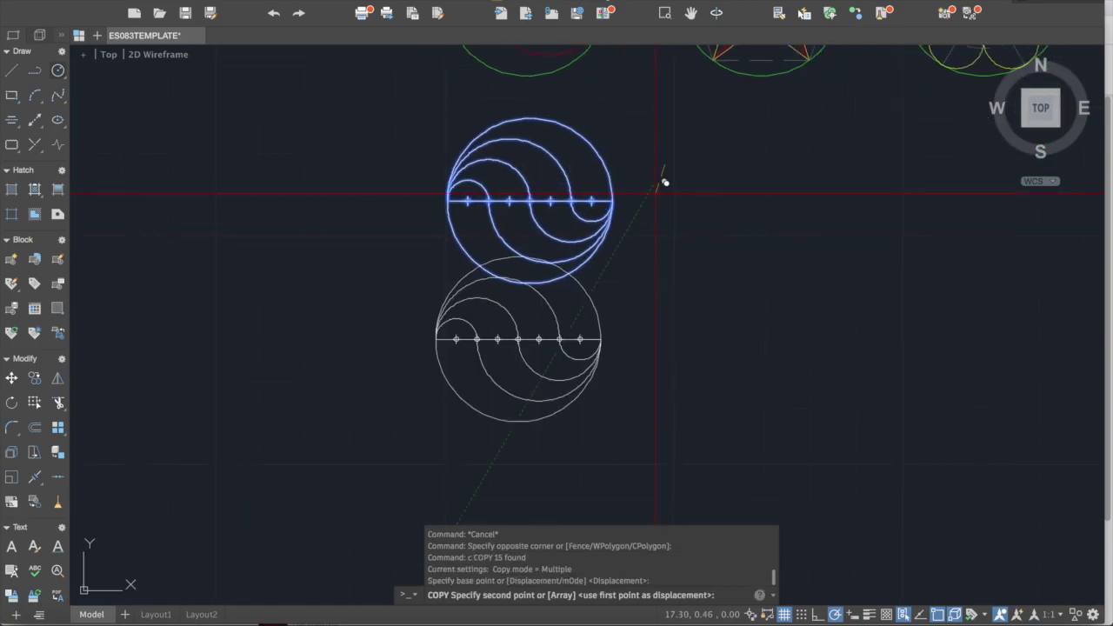
pyautogui.click(668, 381)
pyautogui.press('Escape')
# Erase the three lower arcs from the swirl copy
pyautogui.scroll(4, 547, 139)
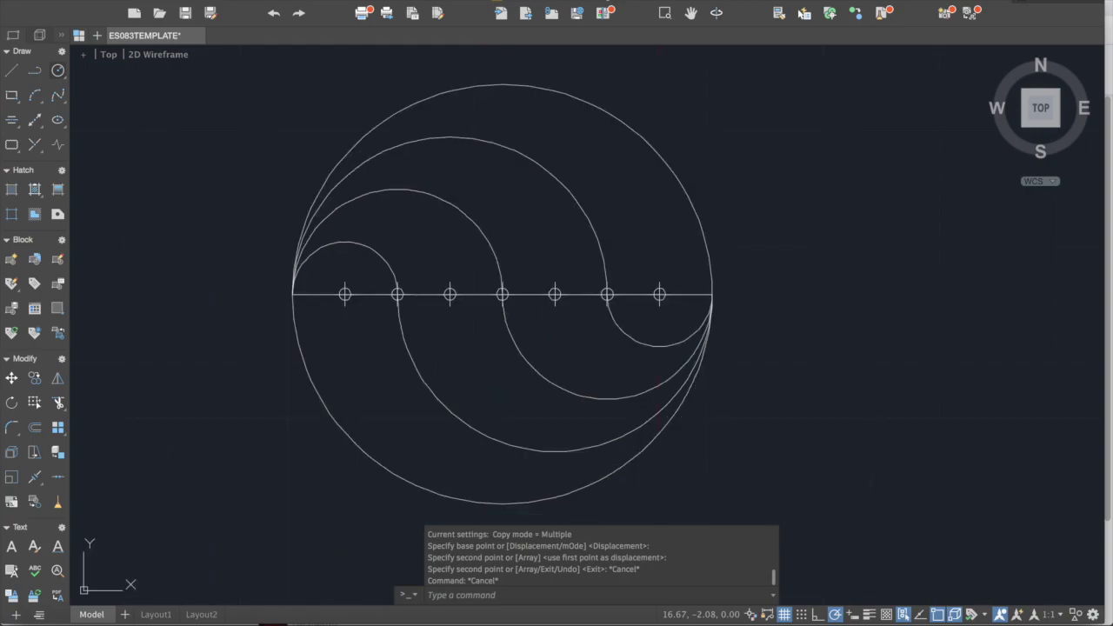
pyautogui.click(653, 330)
pyautogui.click(398, 404)
pyautogui.write('e')
pyautogui.press('Return')
pyautogui.scroll(-3, 622, 374)
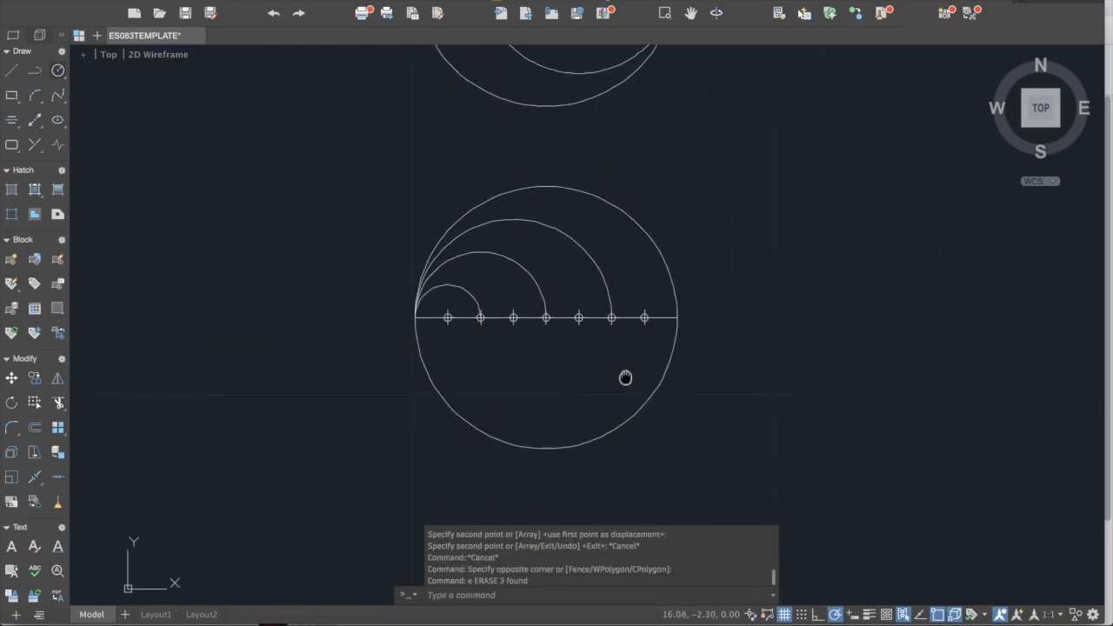
pyautogui.scroll(-3, 583, 340)
pyautogui.moveTo(566, 338); pyautogui.dragTo(727, 348, button='middle')
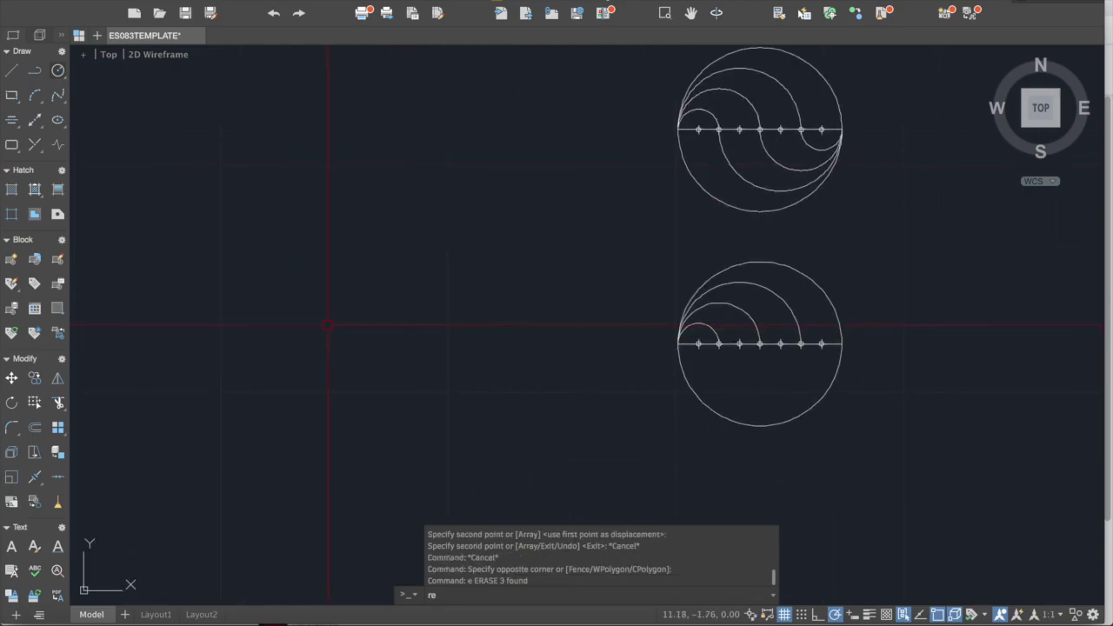
# Draw a practice rectangle in the empty space to the left of the swirl copy
pyautogui.write('rec')
pyautogui.press('Return')
pyautogui.click(314, 269)
pyautogui.click(431, 369)
pyautogui.press('Escape')
pyautogui.hscroll(-2, 398, 300)
pyautogui.press('Escape')
pyautogui.press('Escape')
pyautogui.scroll(3, 400, 267)
# Shorten the practice rectangle by stretching its bottom edge upward
pyautogui.click(400, 270)
pyautogui.press('Escape')
pyautogui.click(455, 468)
pyautogui.click(398, 419)
pyautogui.click(397, 429)
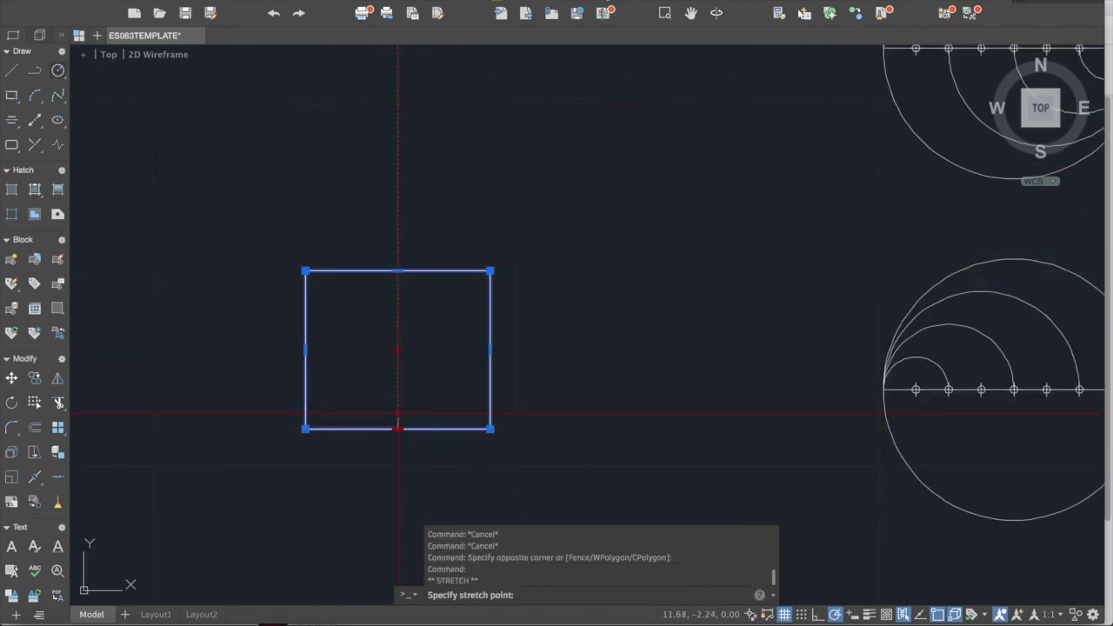
pyautogui.press('Escape')
pyautogui.press('Escape')
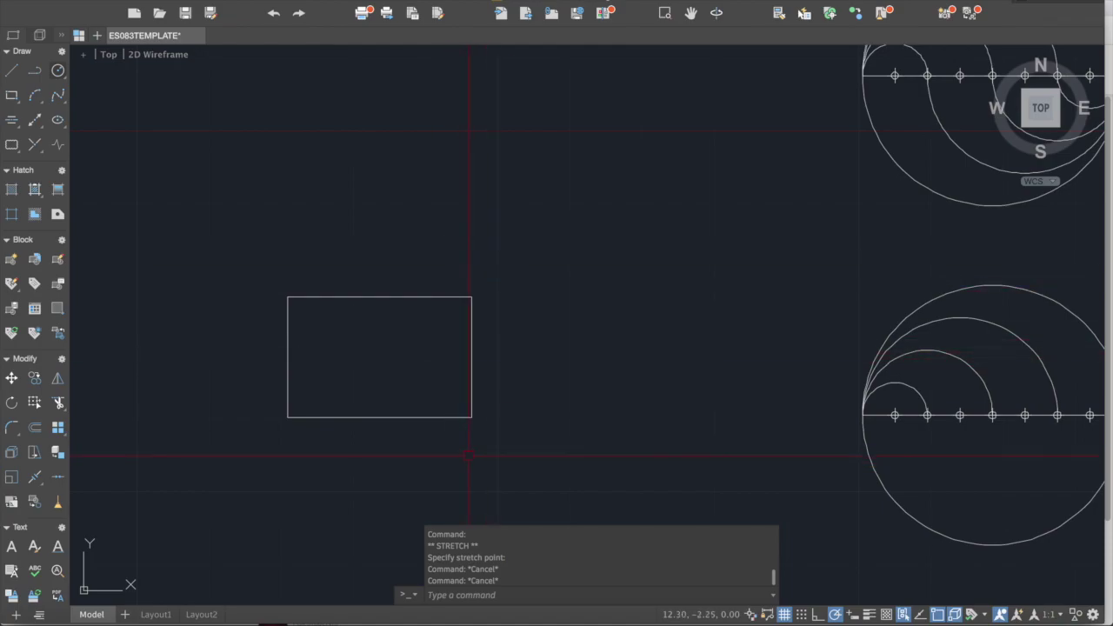
pyautogui.click(472, 340)
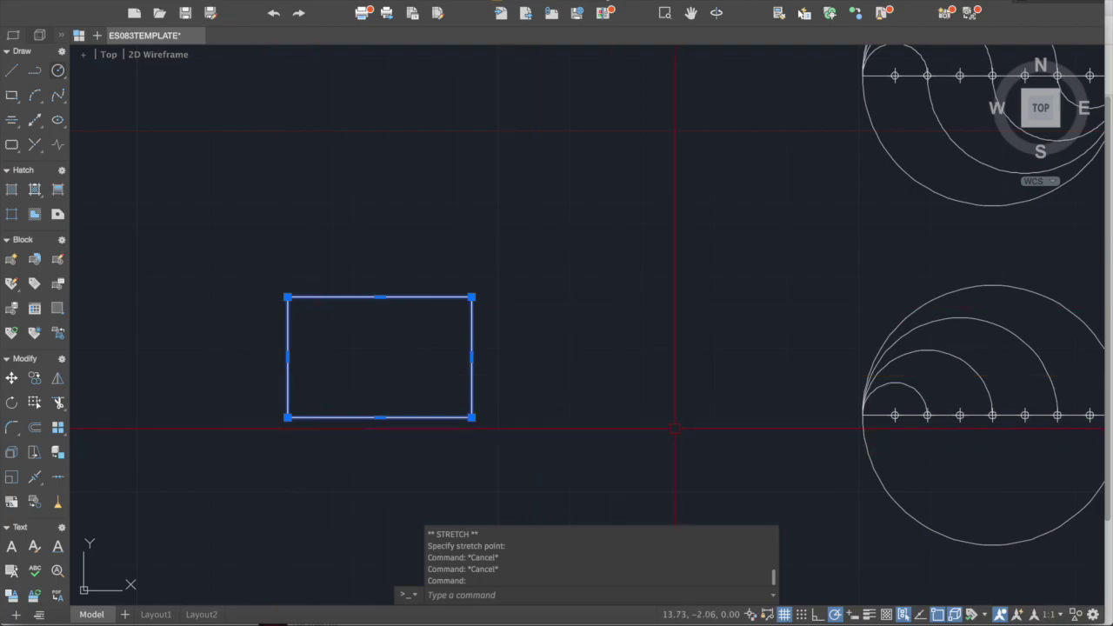
pyautogui.write('mi')
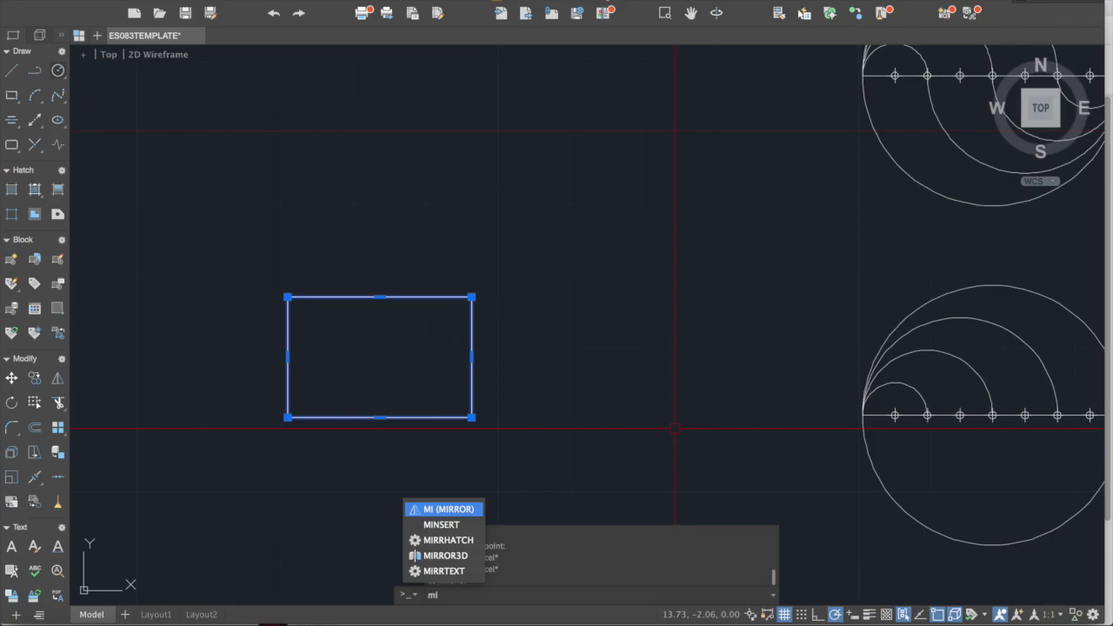
pyautogui.press('Return')
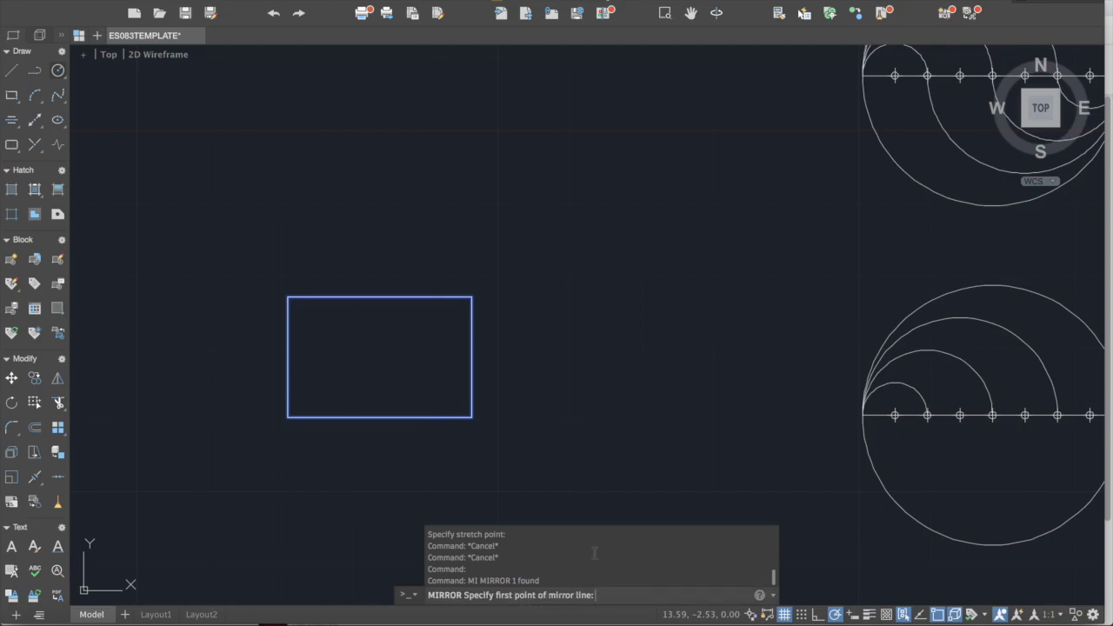
pyautogui.click(471, 417)
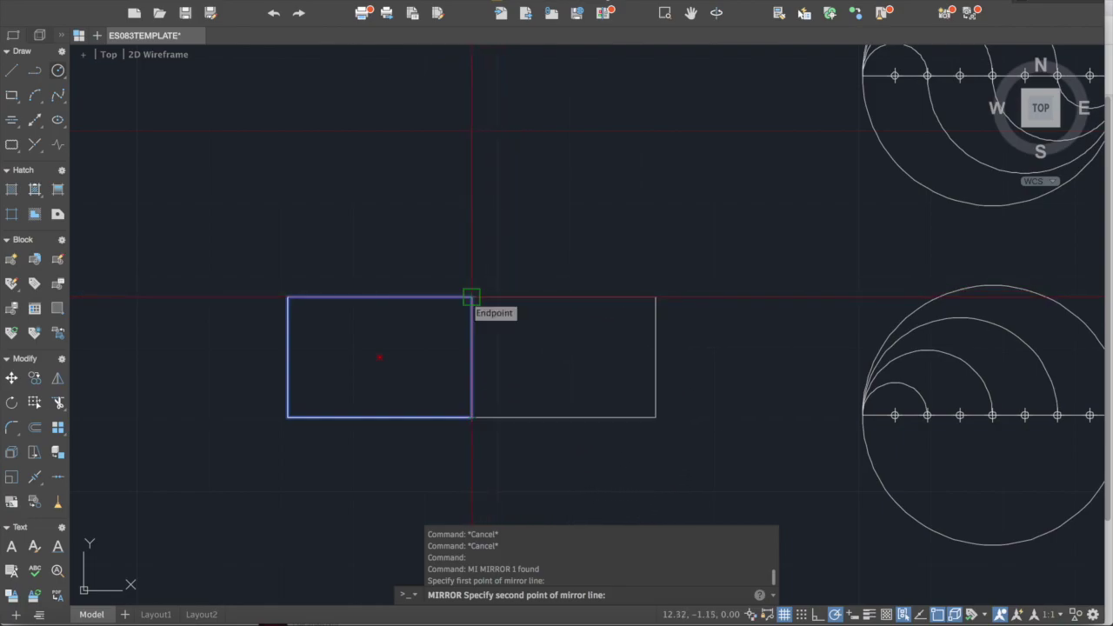
pyautogui.press('Escape')
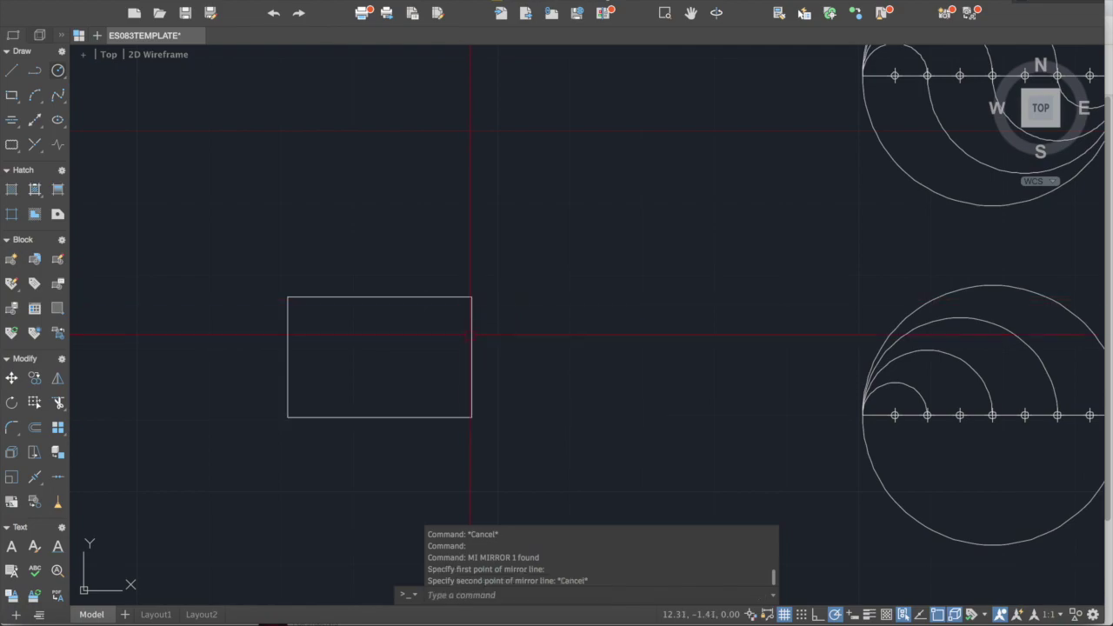
# Draw a vertical line along the rectangle's right edge extending above it, and stretch its lower end below the rectangle
pyautogui.write('l')
pyautogui.press('Return')
pyautogui.click(471, 417)
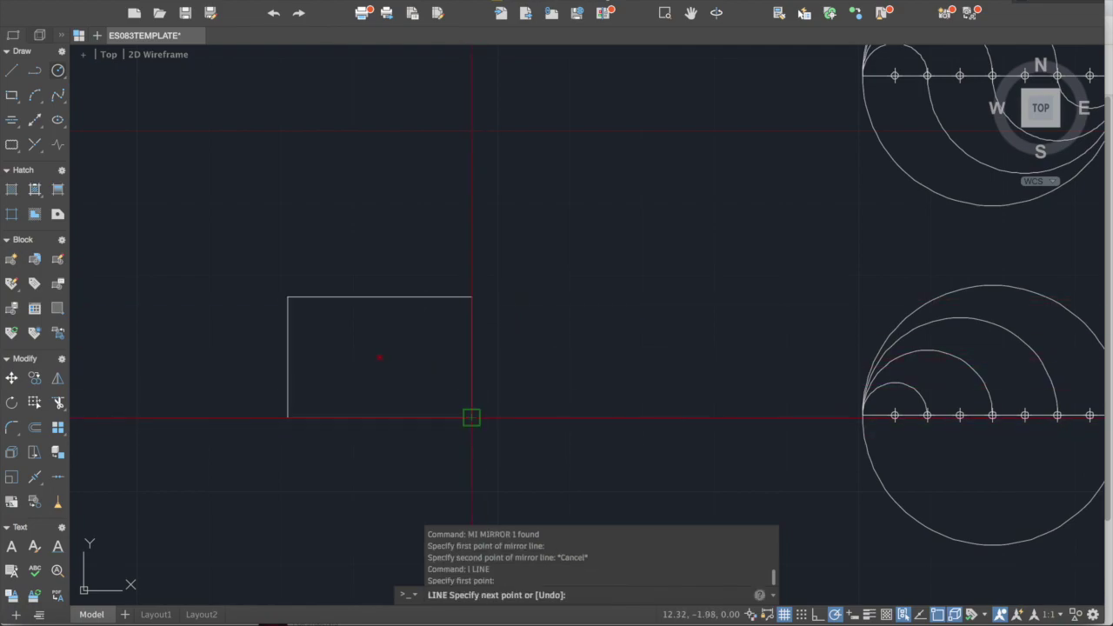
pyautogui.click(471, 179)
pyautogui.press('Escape')
pyautogui.click(462, 269)
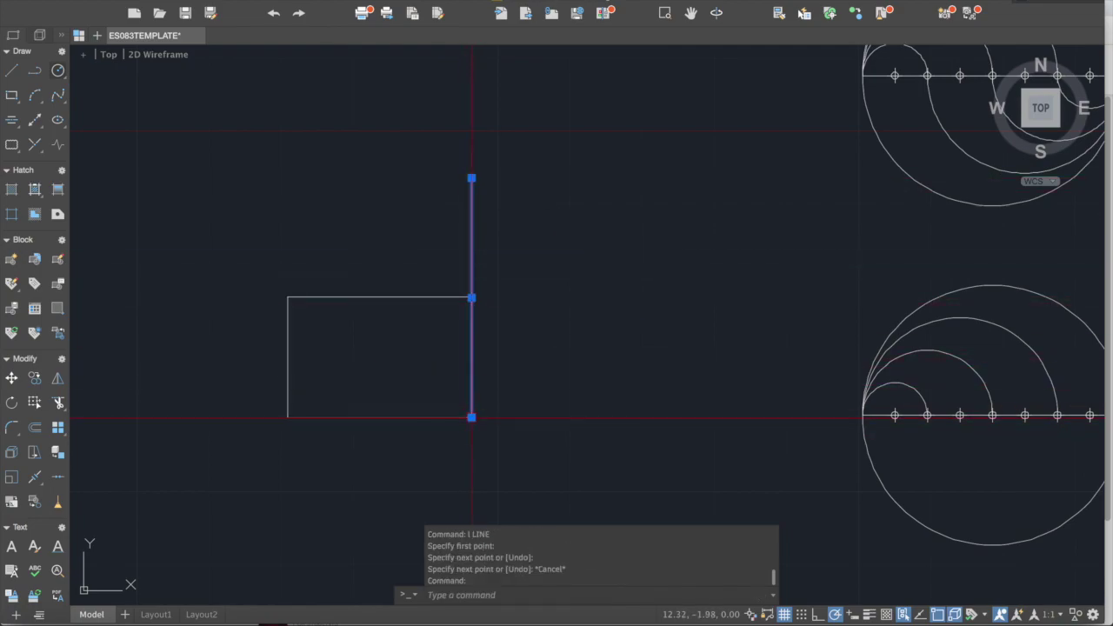
pyautogui.click(471, 417)
pyautogui.click(471, 492)
pyautogui.press('Escape')
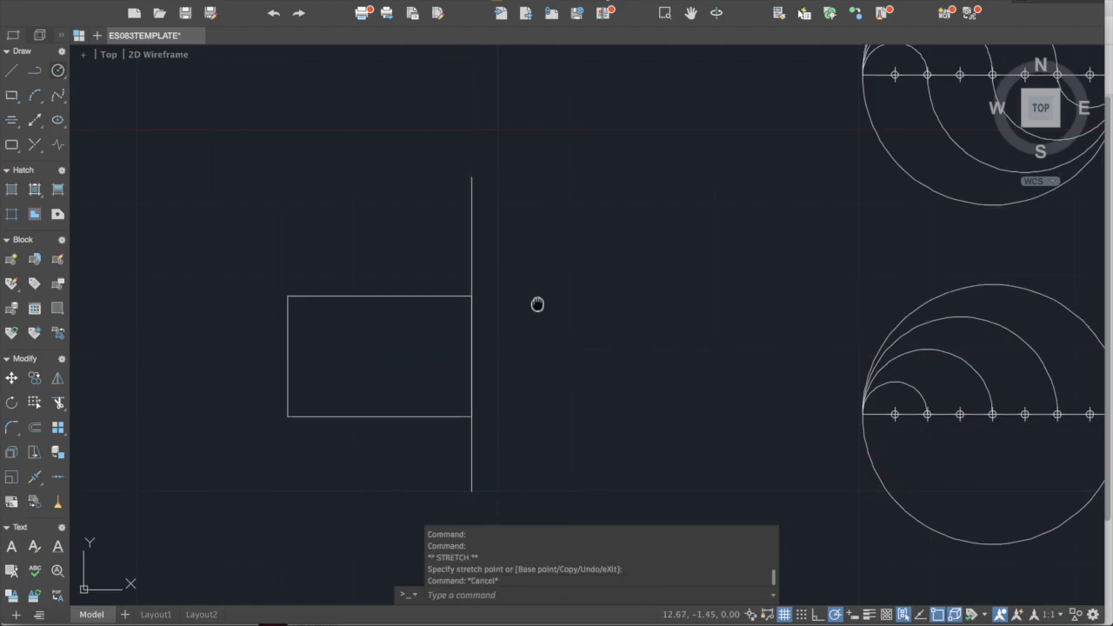
# Stretch the vertical line's lower end further down below the rectangle
pyautogui.moveTo(494, 259); pyautogui.dragTo(511, 219, button='middle')
pyautogui.click(497, 215)
pyautogui.click(447, 181)
pyautogui.press('Escape')
pyautogui.click(524, 226)
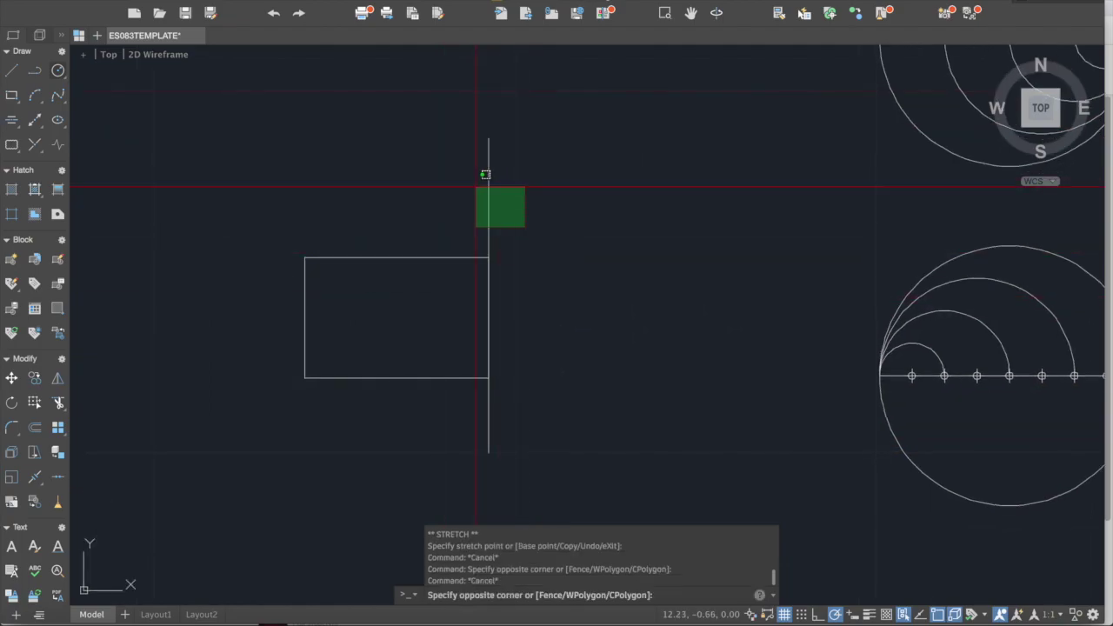
pyautogui.click(476, 193)
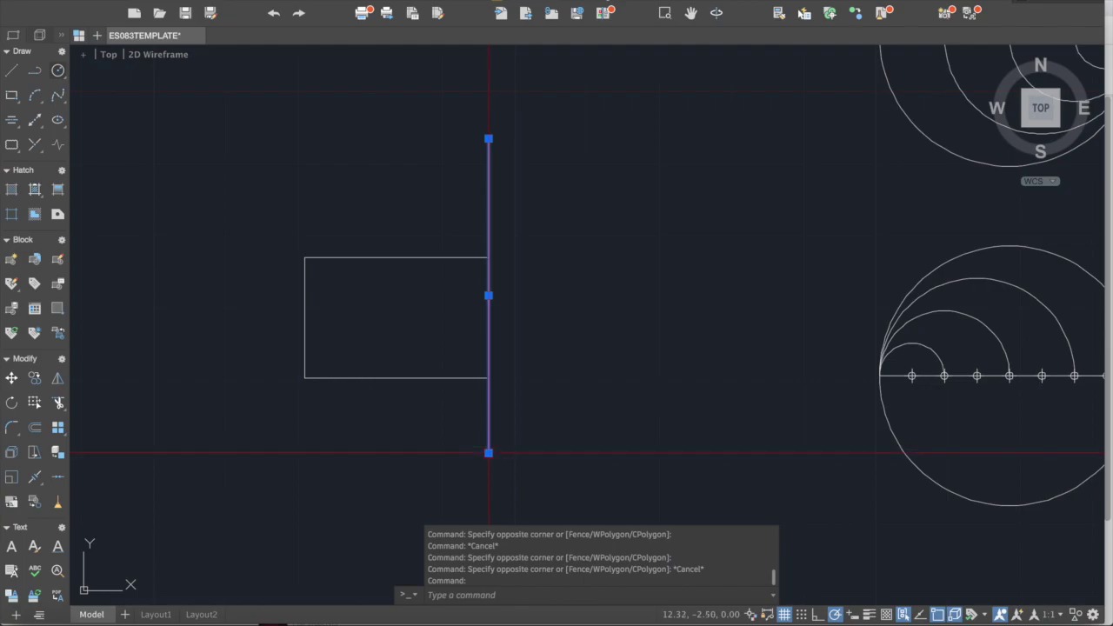
pyautogui.click(488, 453)
pyautogui.click(488, 484)
pyautogui.press('Escape')
pyautogui.press('Escape')
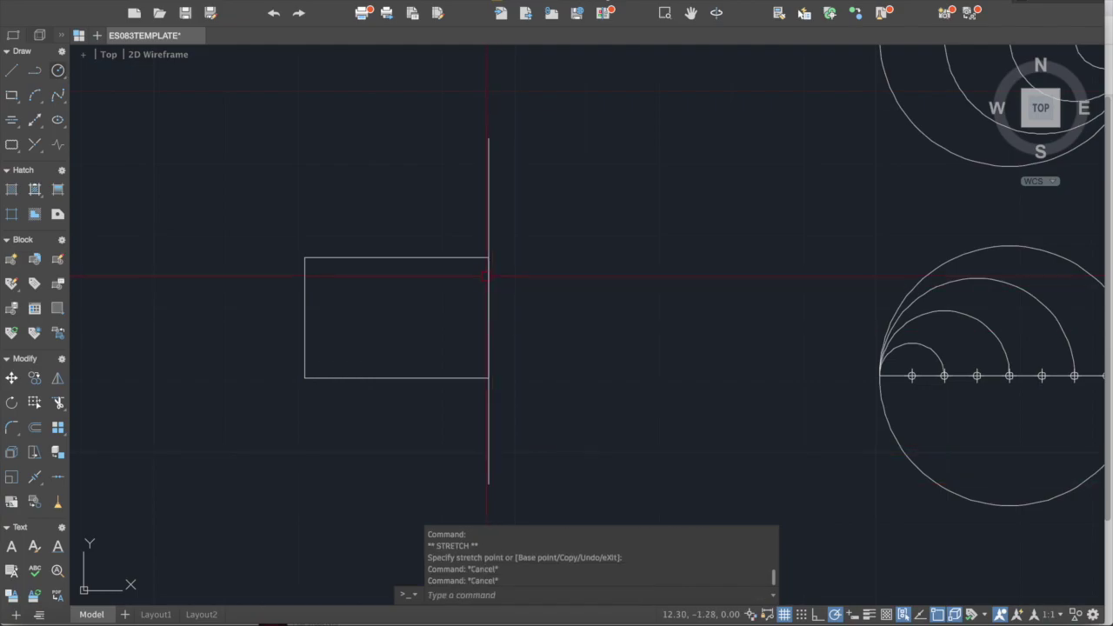
pyautogui.click(456, 259)
pyautogui.click(402, 207)
pyautogui.press('Escape')
pyautogui.press('Escape')
pyautogui.press('Escape')
pyautogui.click(497, 209)
pyautogui.click(469, 143)
pyautogui.press('Escape')
pyautogui.press('Escape')
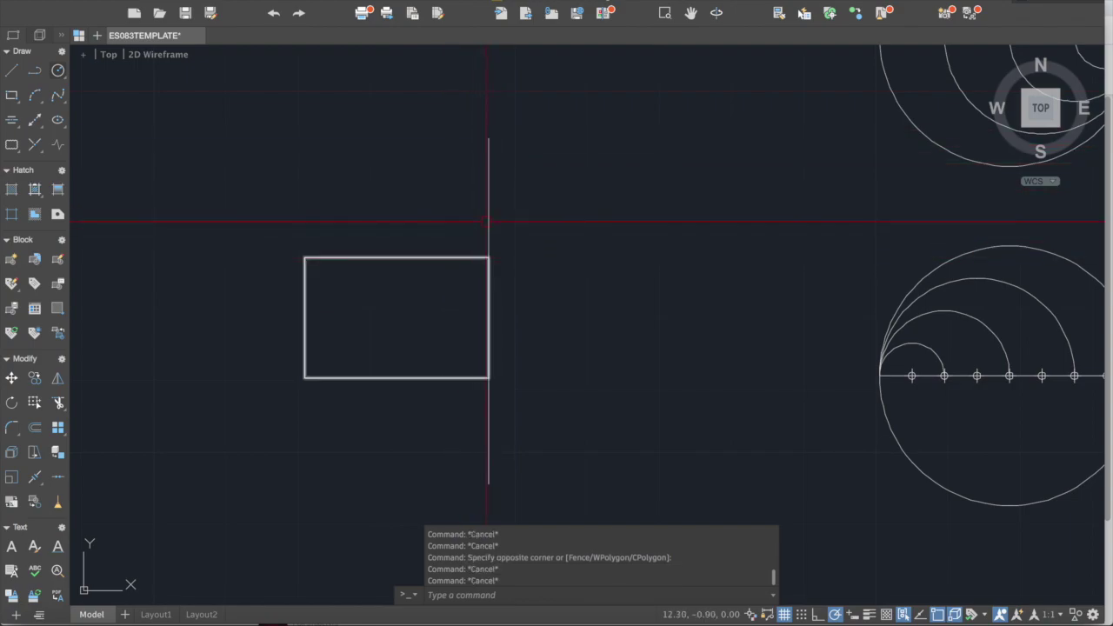
# Erase the vertical line running along the practice rectangle's right edge
pyautogui.click(552, 207)
pyautogui.click(405, 147)
pyautogui.click(493, 220)
pyautogui.click(451, 212)
pyautogui.write('e')
pyautogui.press('space')
# Mirror the practice rectangle about its right edge with the source object erased, and undo the mirror
pyautogui.click(474, 258)
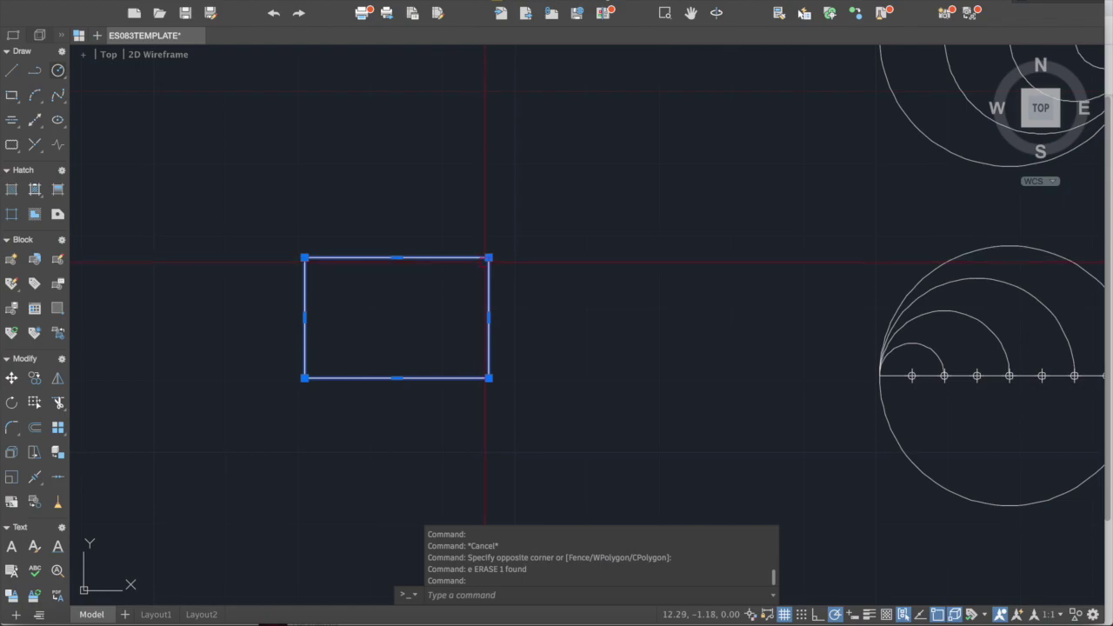
pyautogui.write('mi')
pyautogui.press('space')
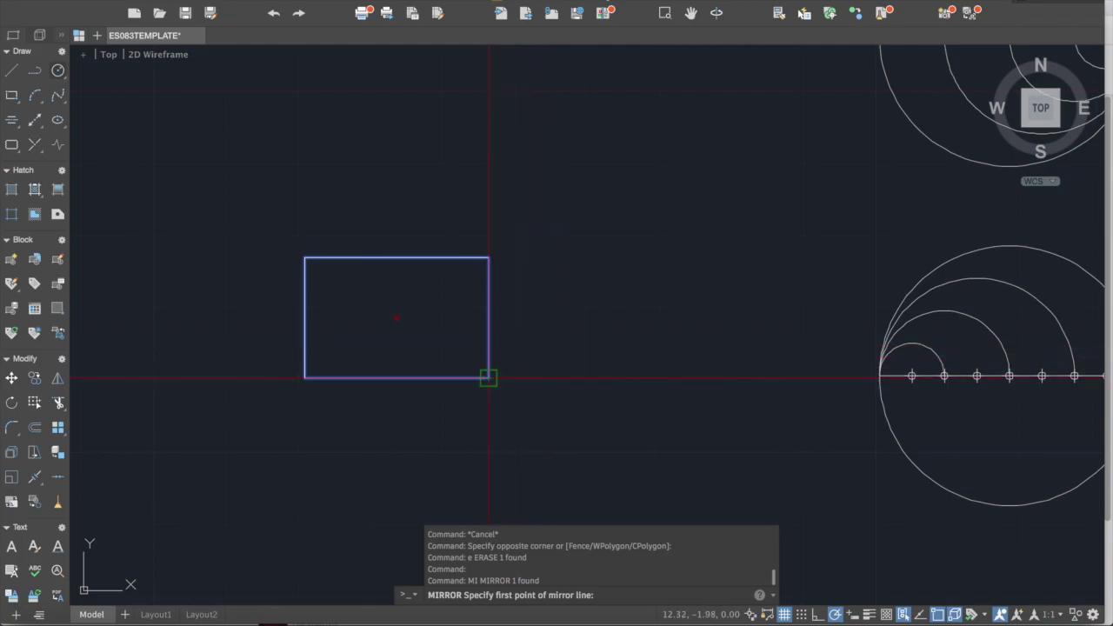
pyautogui.click(489, 378)
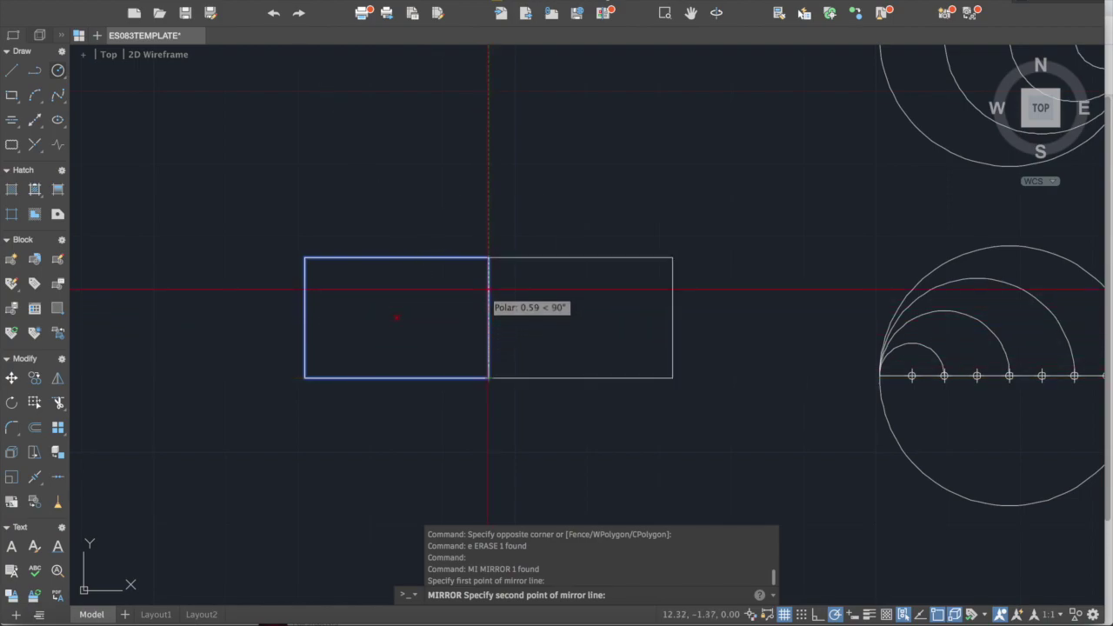
pyautogui.click(489, 262)
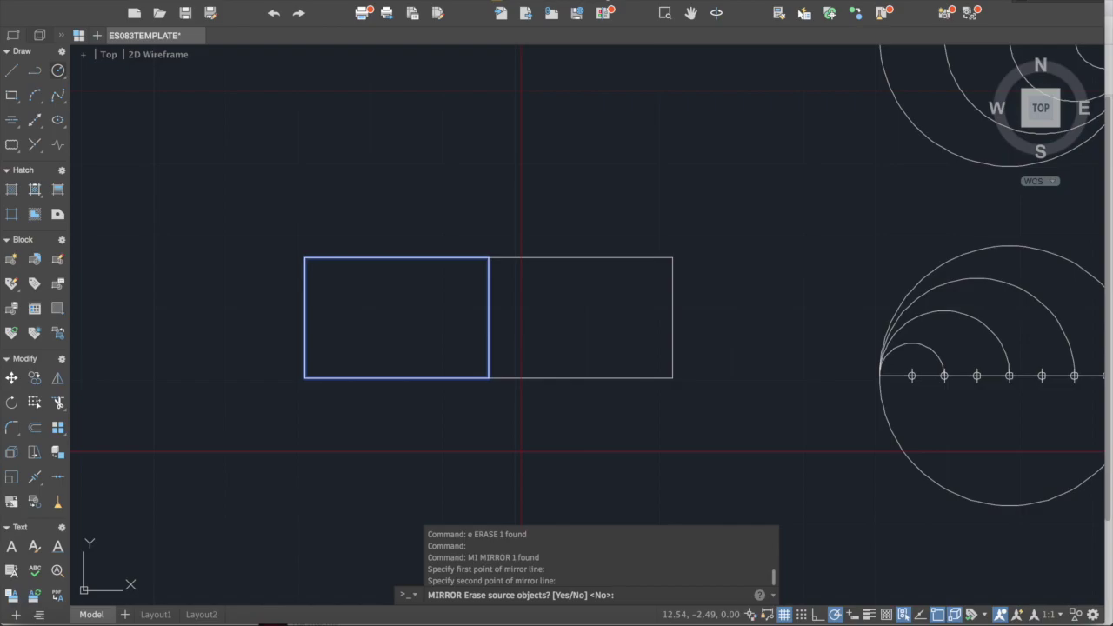
pyautogui.press('Return')
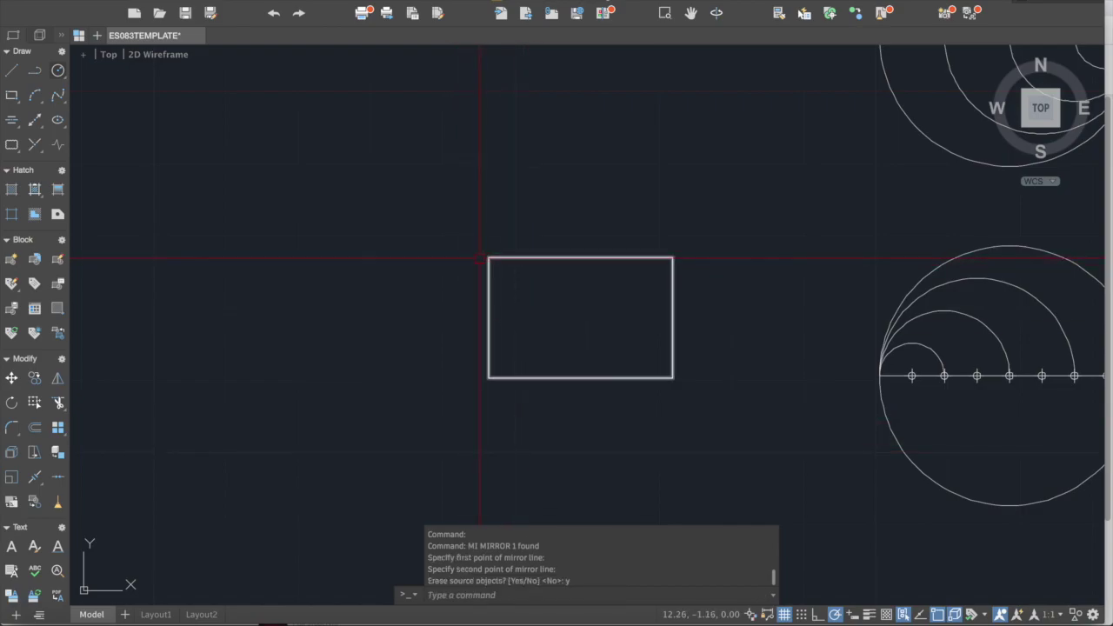
pyautogui.hotkey('ctrl', 'z')
# Mirror the practice rectangle about its right edge and keep the source object
pyautogui.click(513, 364)
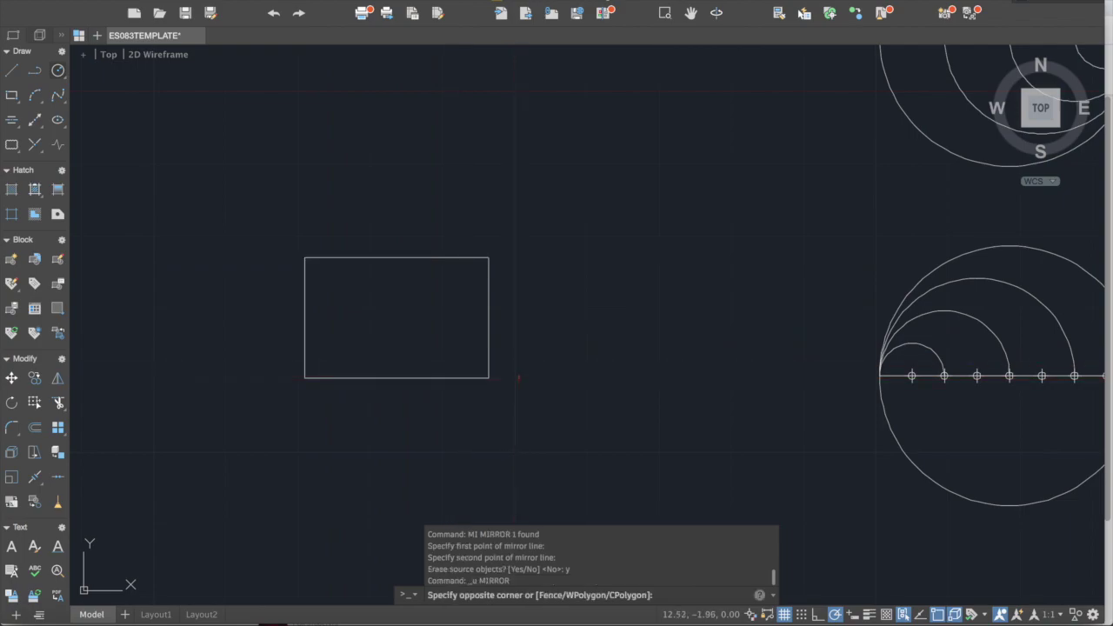
pyautogui.click(437, 276)
pyautogui.write('mi')
pyautogui.press('Return')
pyautogui.click(488, 378)
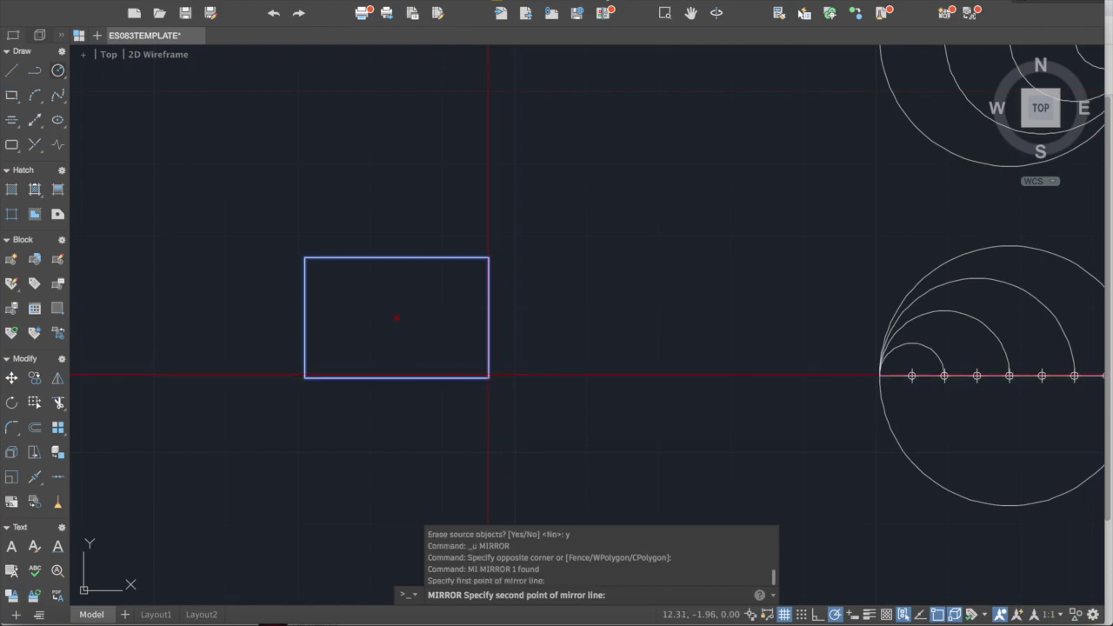
pyautogui.click(490, 258)
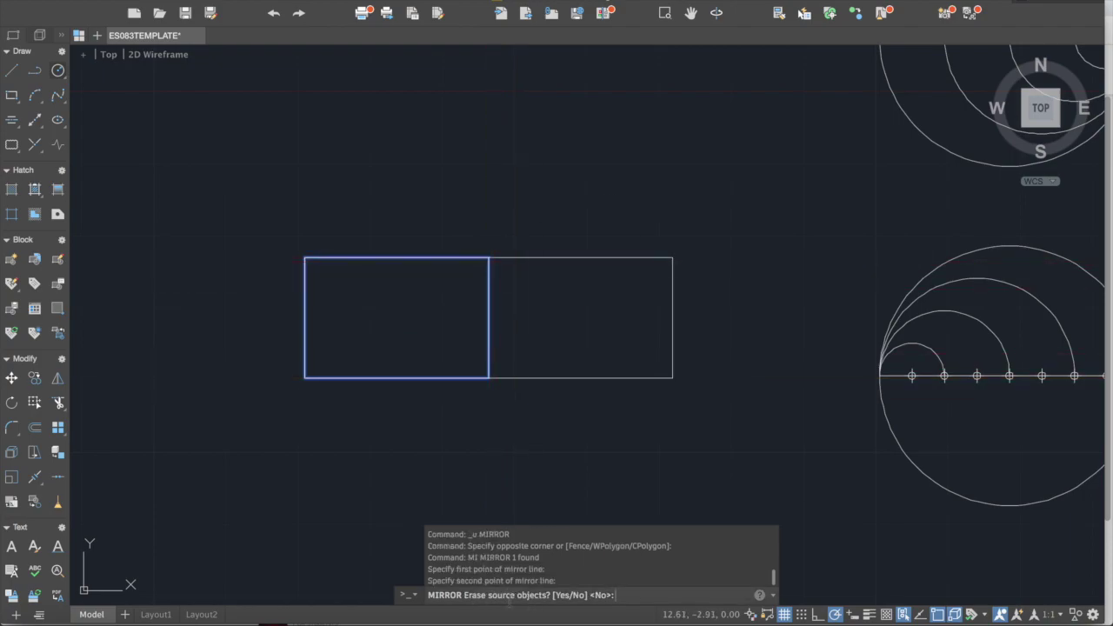
pyautogui.moveTo(495, 569); pyautogui.dragTo(553, 581)
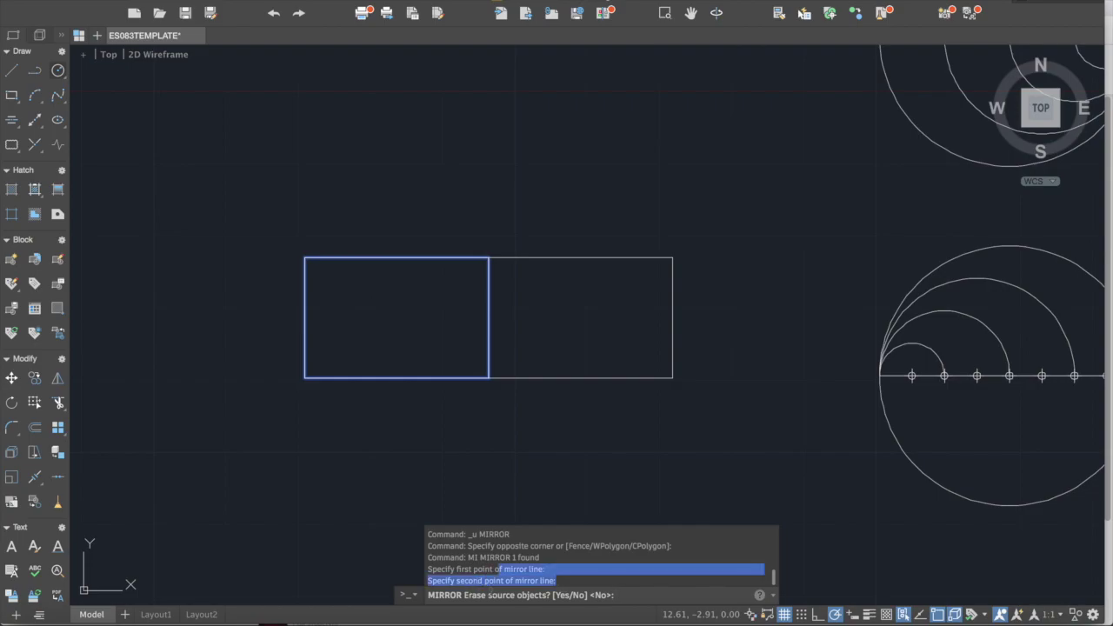
pyautogui.click(582, 577)
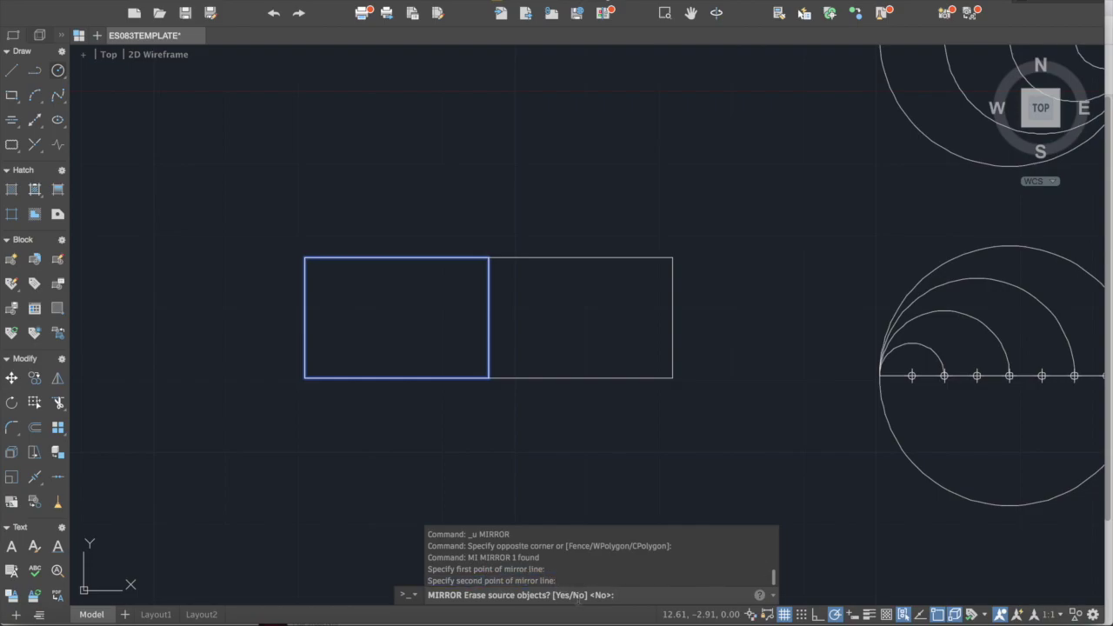
pyautogui.write('n')
pyautogui.press('Return')
# Erase the mirrored copy on the right side of the practice rectangle
pyautogui.click(579, 306)
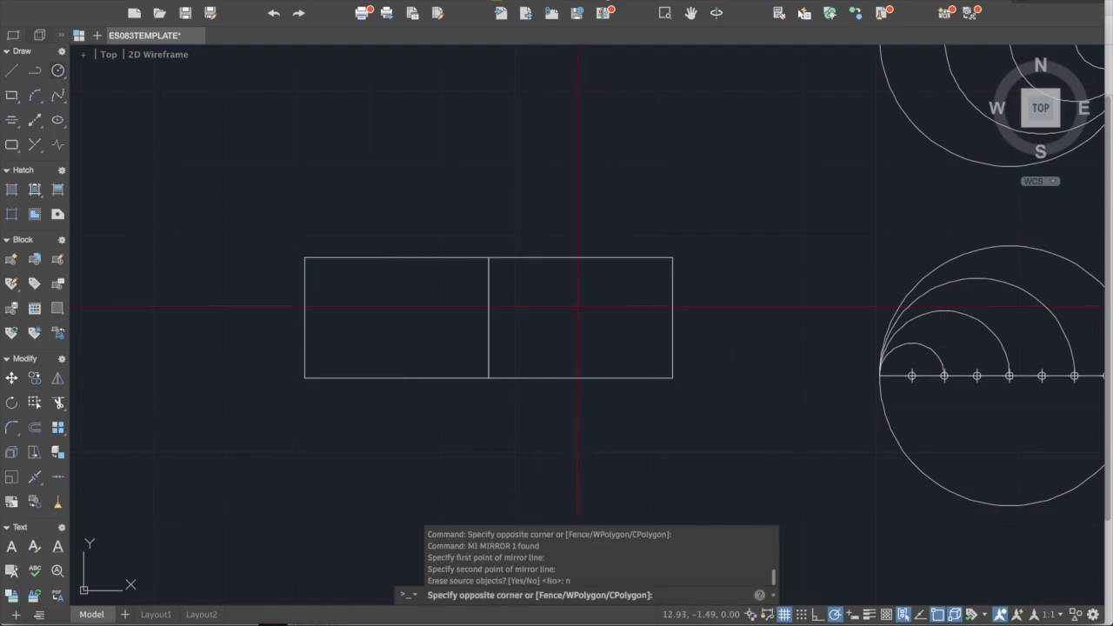
pyautogui.click(514, 240)
pyautogui.press('Escape')
pyautogui.click(461, 258)
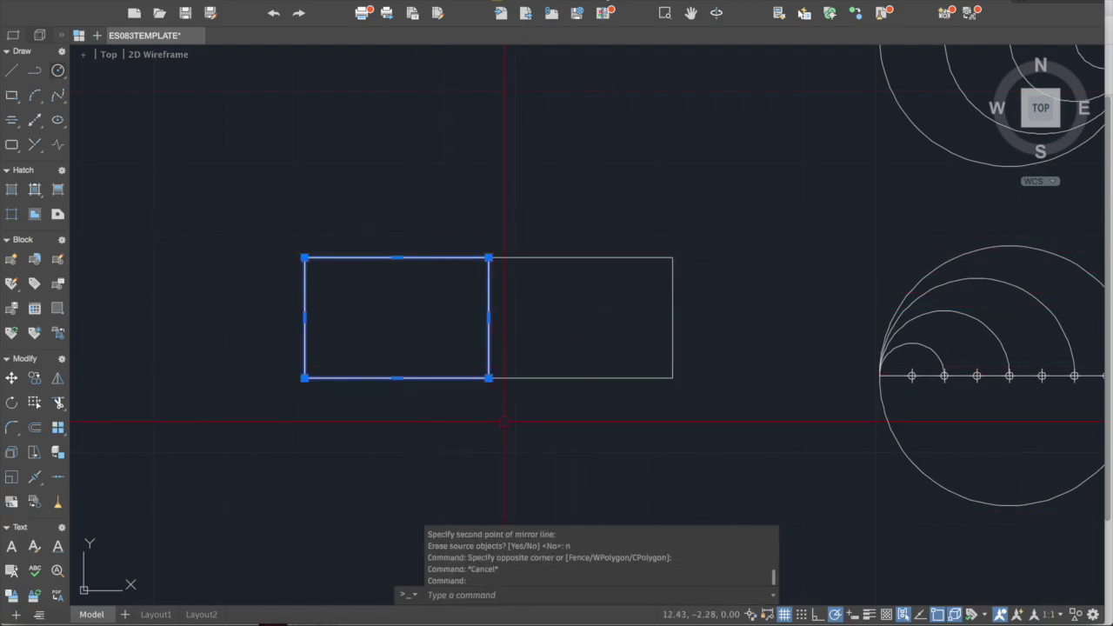
pyautogui.press('Escape')
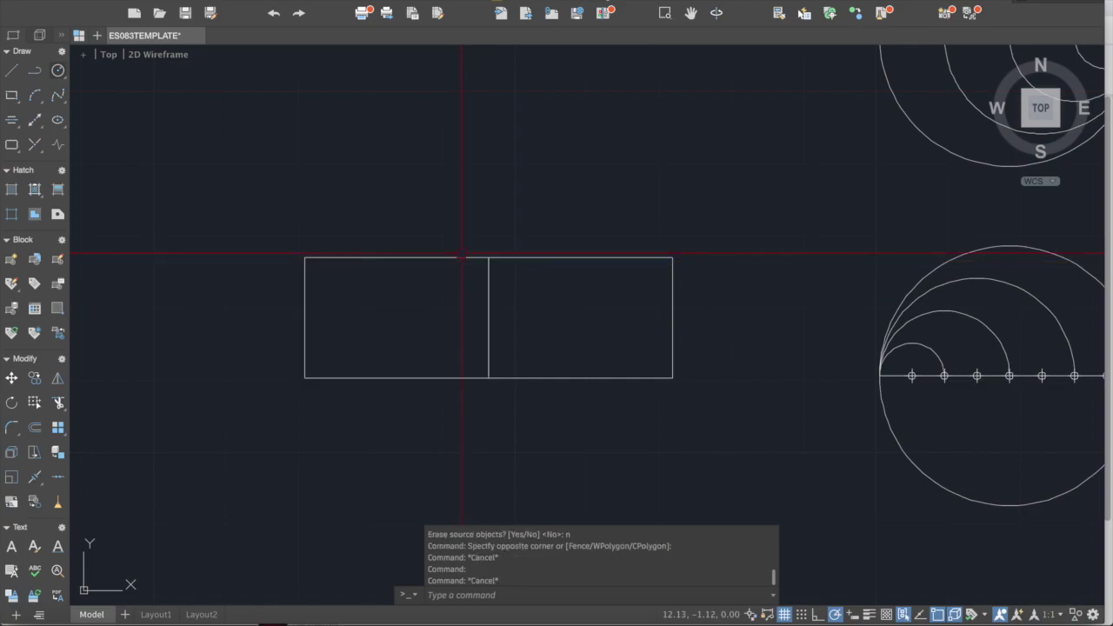
pyautogui.press('Escape')
pyautogui.click(532, 252)
pyautogui.click(494, 281)
pyautogui.write('e')
pyautogui.press('Return')
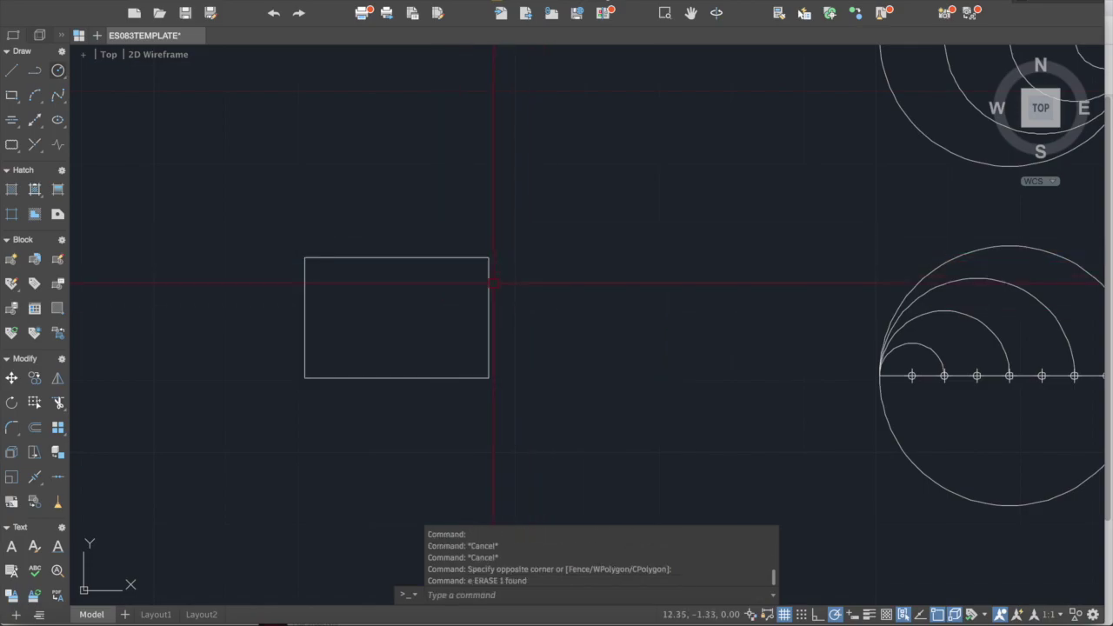
pyautogui.press('Escape')
pyautogui.press('Escape')
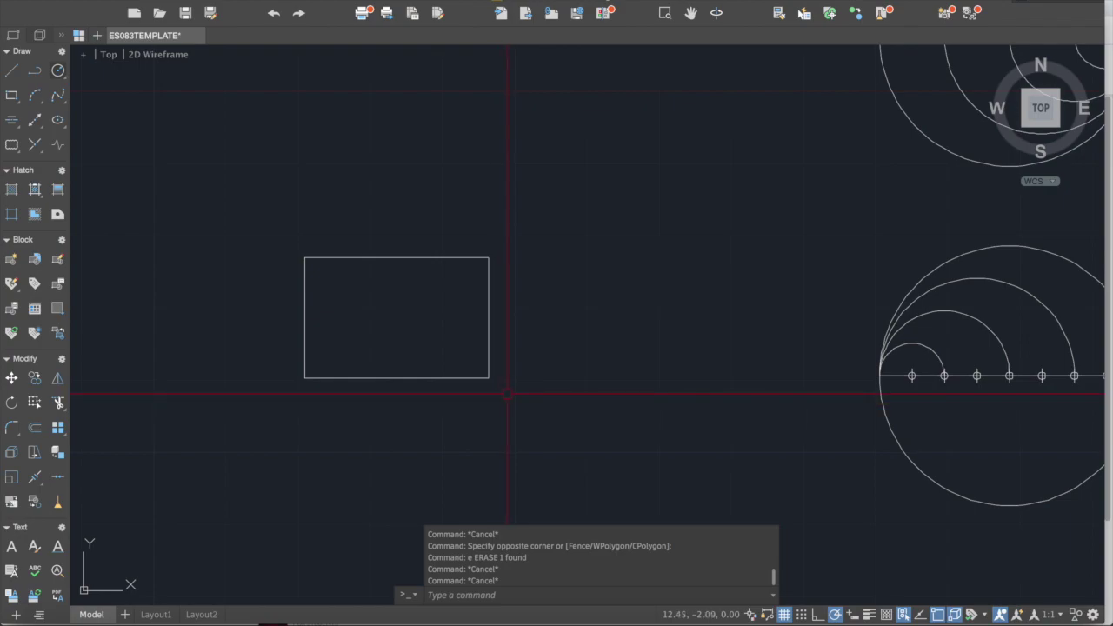
# Mirror the practice rectangle about its bottom edge, keeping the original
pyautogui.click(504, 398)
pyautogui.click(459, 337)
pyautogui.write('mi')
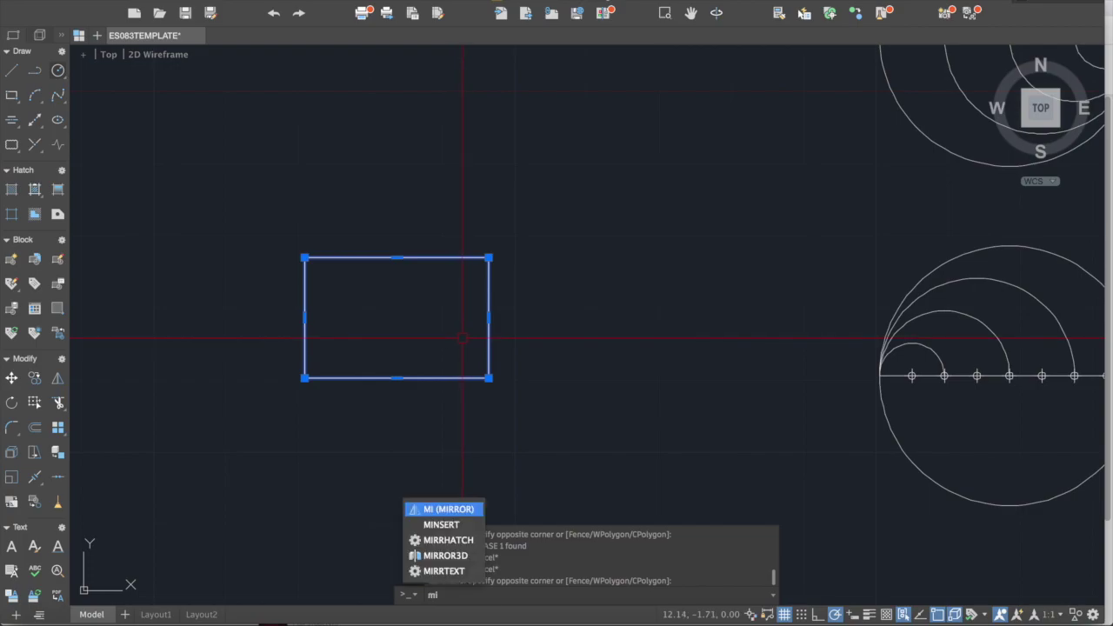
pyautogui.press('Return')
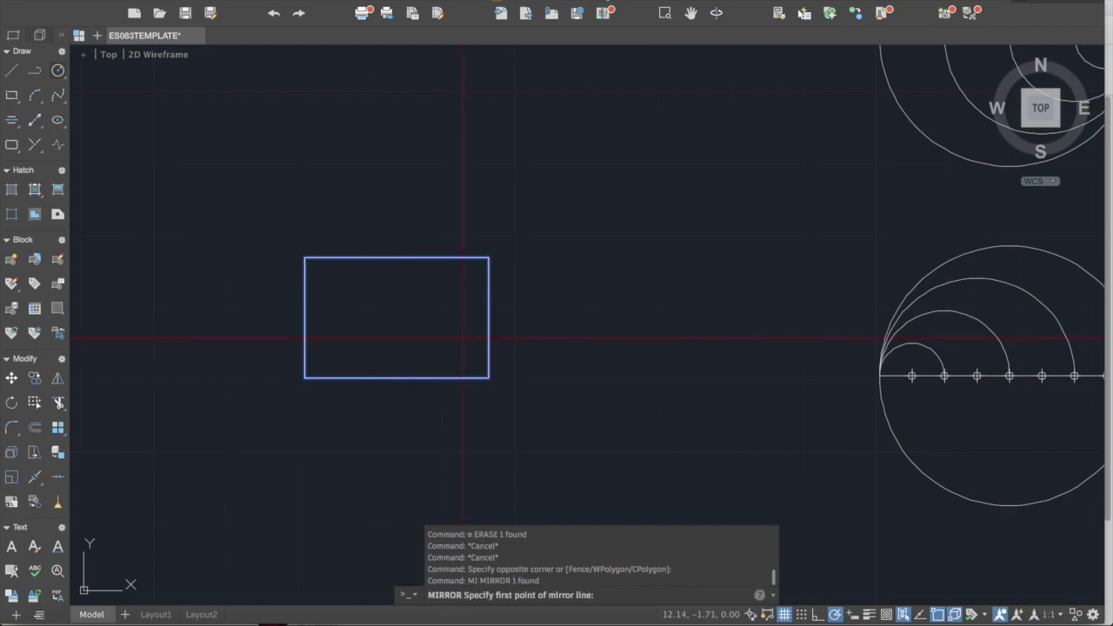
pyautogui.click(487, 377)
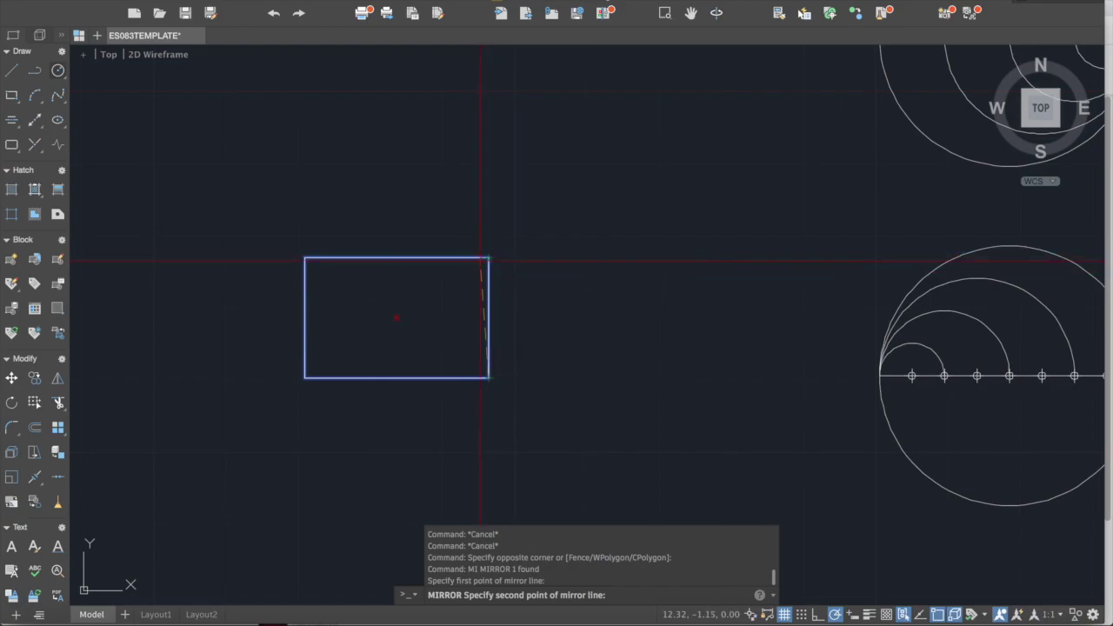
pyautogui.click(305, 377)
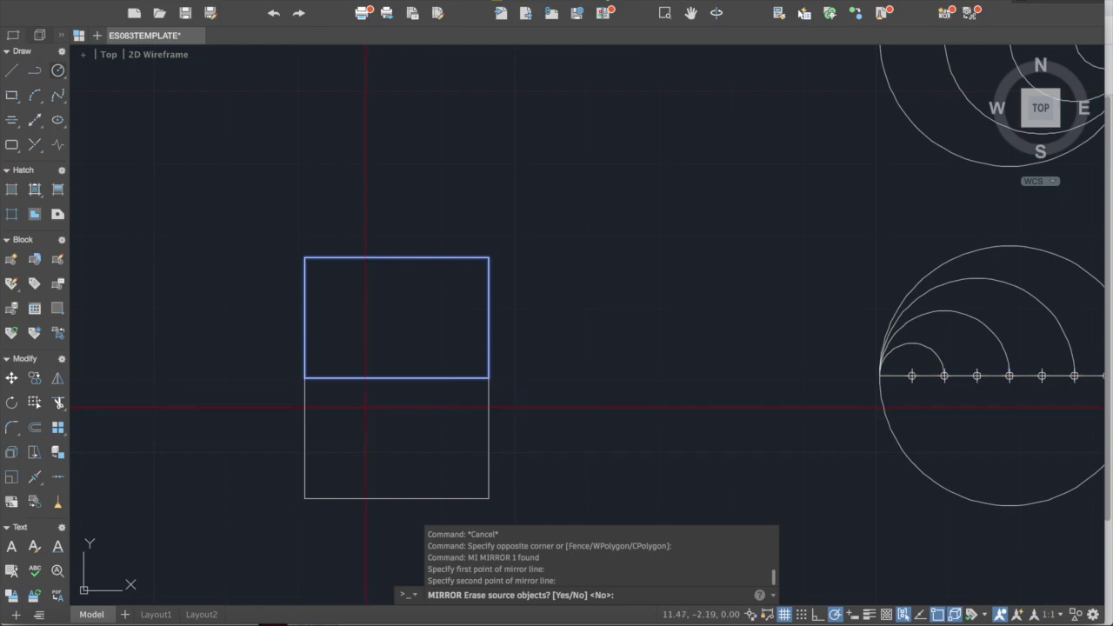
pyautogui.press('Return')
# Erase both the practice rectangle and its mirrored copy below it
pyautogui.moveTo(432, 355); pyautogui.dragTo(434, 293, button='middle')
pyautogui.click(494, 349)
pyautogui.click(429, 328)
pyautogui.press('Escape')
pyautogui.click(499, 262)
pyautogui.click(374, 211)
pyautogui.press('Escape')
pyautogui.click(527, 376)
pyautogui.click(374, 261)
pyautogui.write('e')
pyautogui.press('Return')
# Mirror the three upper arcs of the lower swirl copy about its horizontal diameter line, keeping the source arcs
pyautogui.moveTo(828, 340); pyautogui.dragTo(380, 378, button='middle')
pyautogui.scroll(-2, 574, 321)
pyautogui.moveTo(522, 365); pyautogui.dragTo(491, 393, button='middle')
pyautogui.scroll(2, 572, 177)
pyautogui.scroll(-2, 509, 154)
pyautogui.scroll(2, 536, 115)
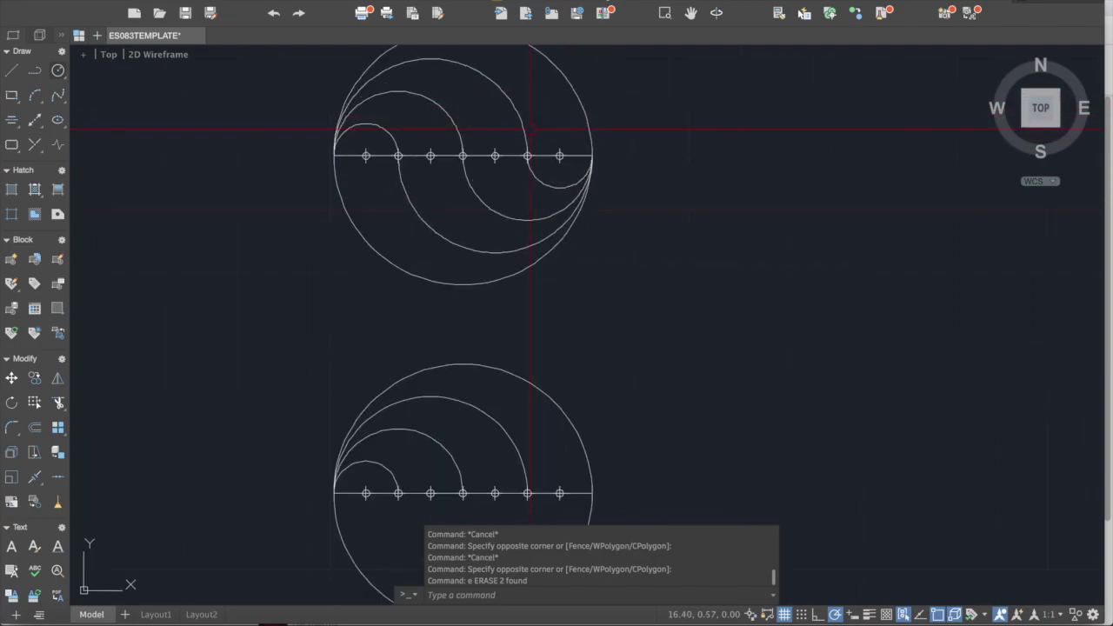
pyautogui.scroll(-4, 536, 247)
pyautogui.moveTo(539, 336); pyautogui.dragTo(539, 300, button='middle')
pyautogui.scroll(3, 549, 304)
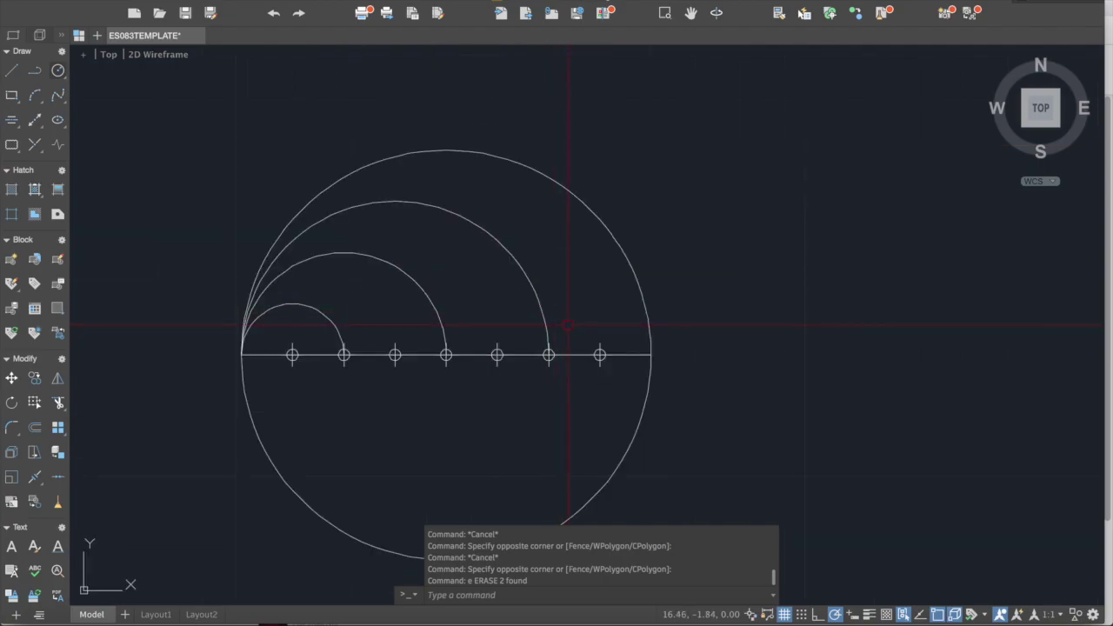
pyautogui.click(568, 326)
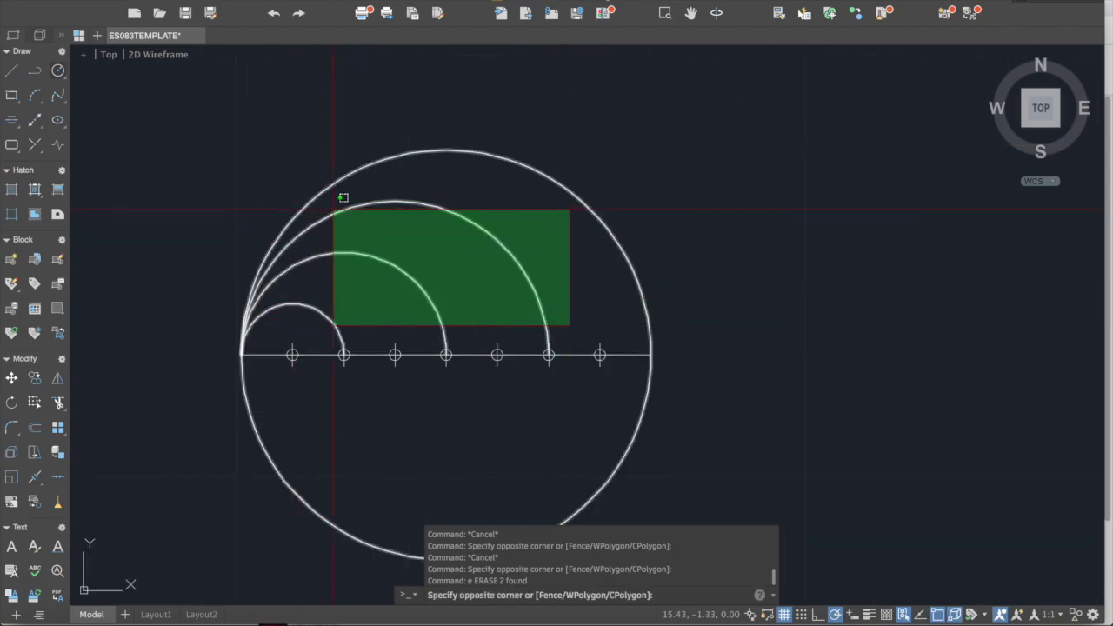
pyautogui.click(341, 193)
pyautogui.moveTo(471, 293); pyautogui.dragTo(542, 306, button='middle')
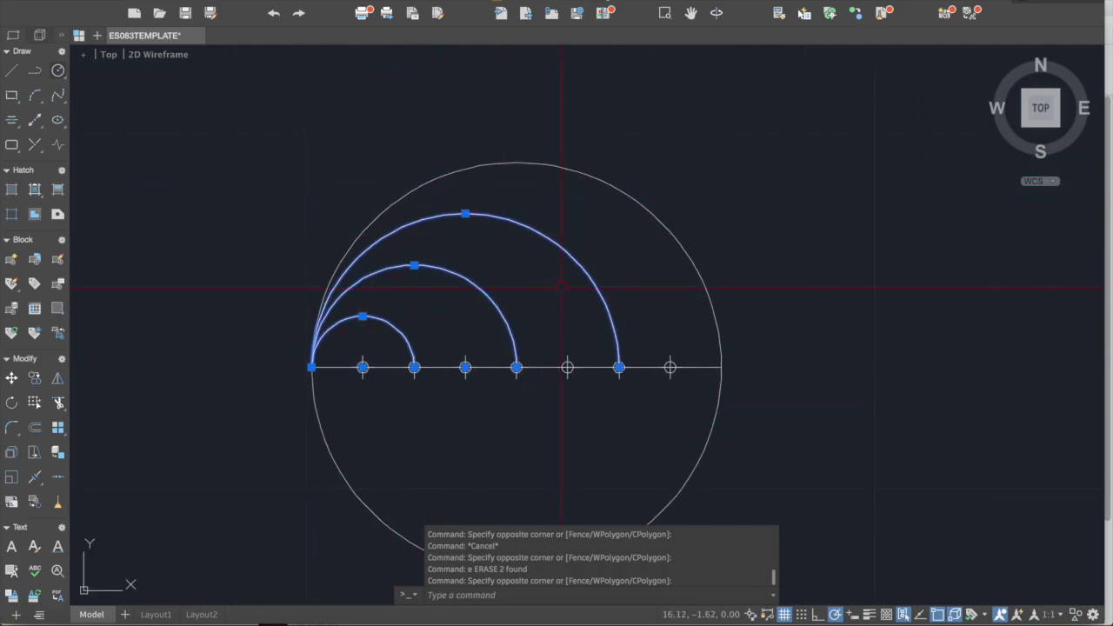
pyautogui.moveTo(534, 273); pyautogui.dragTo(479, 250, button='middle')
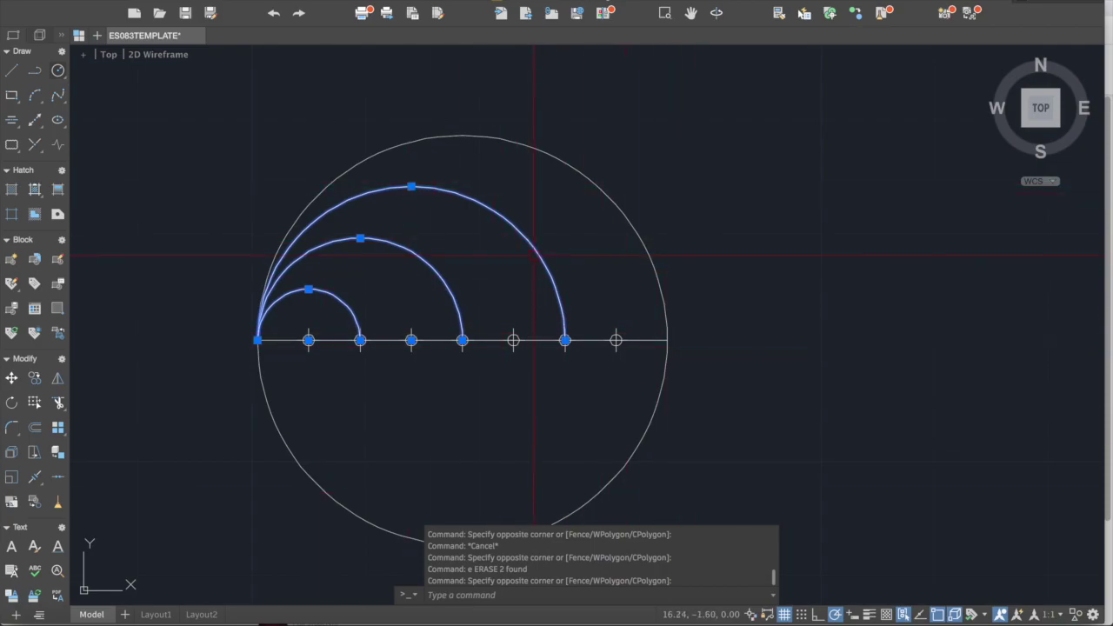
pyautogui.moveTo(522, 453)
pyautogui.mouseDown()
pyautogui.moveTo(561, 309)
pyautogui.moveTo(581, 329)
pyautogui.mouseUp()
pyautogui.press('Escape')
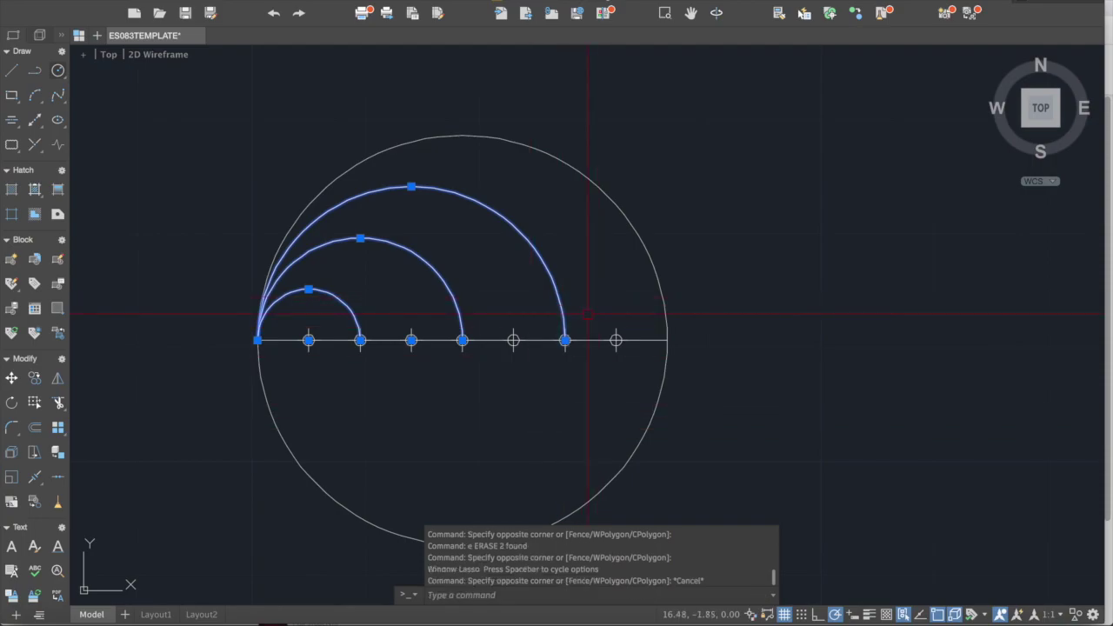
pyautogui.press('Escape')
pyautogui.click(594, 316)
pyautogui.click(326, 196)
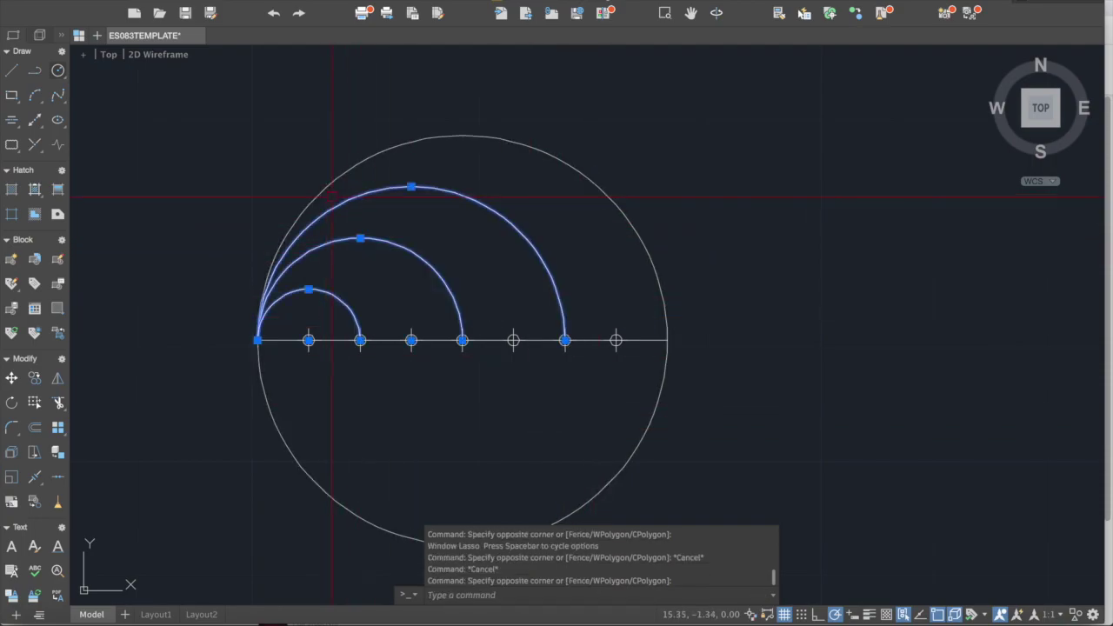
pyautogui.write('mi')
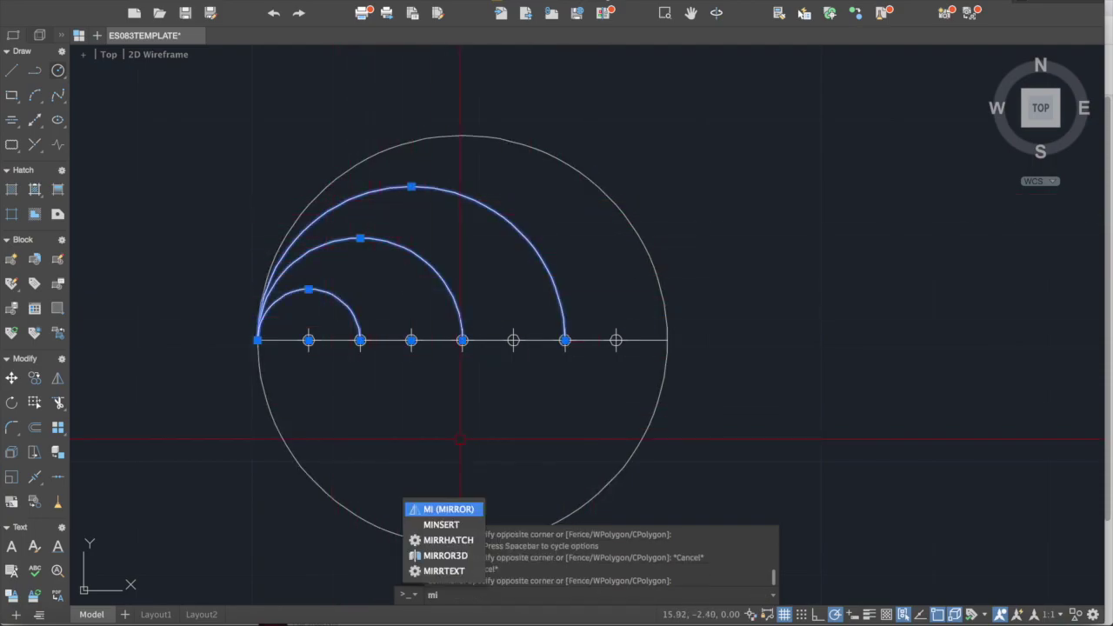
pyautogui.press('Return')
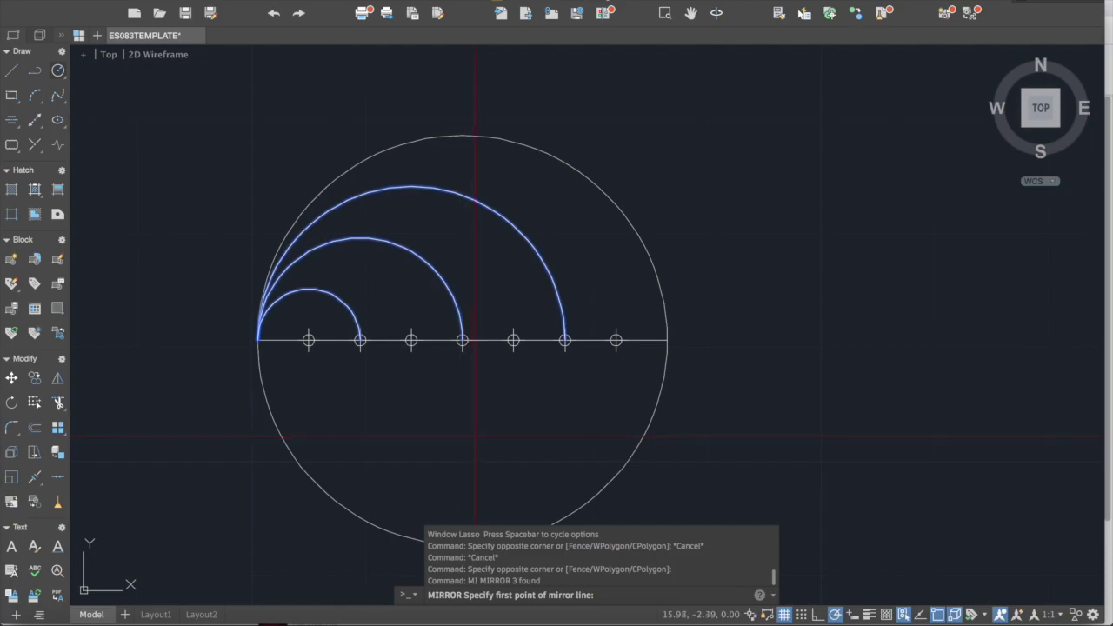
pyautogui.click(667, 340)
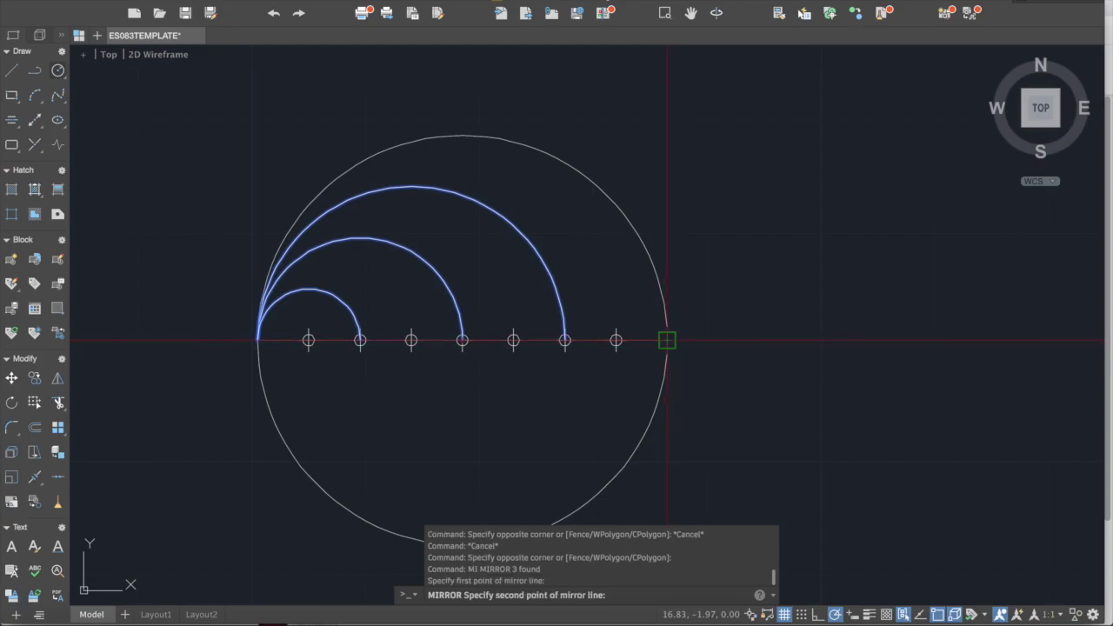
pyautogui.click(257, 340)
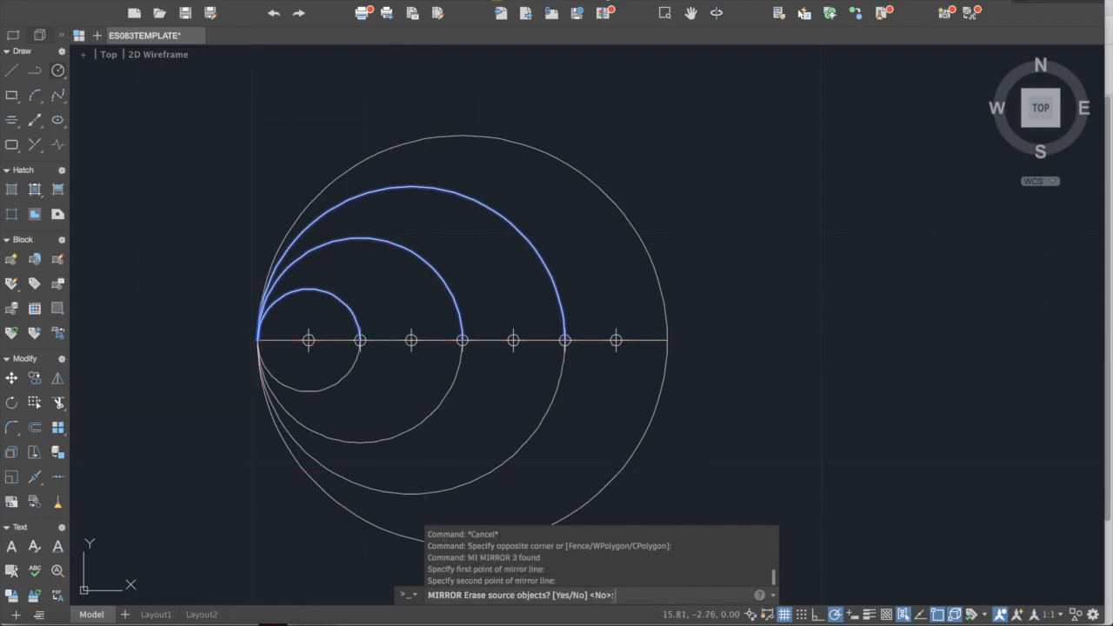
pyautogui.write('n')
pyautogui.press('Return')
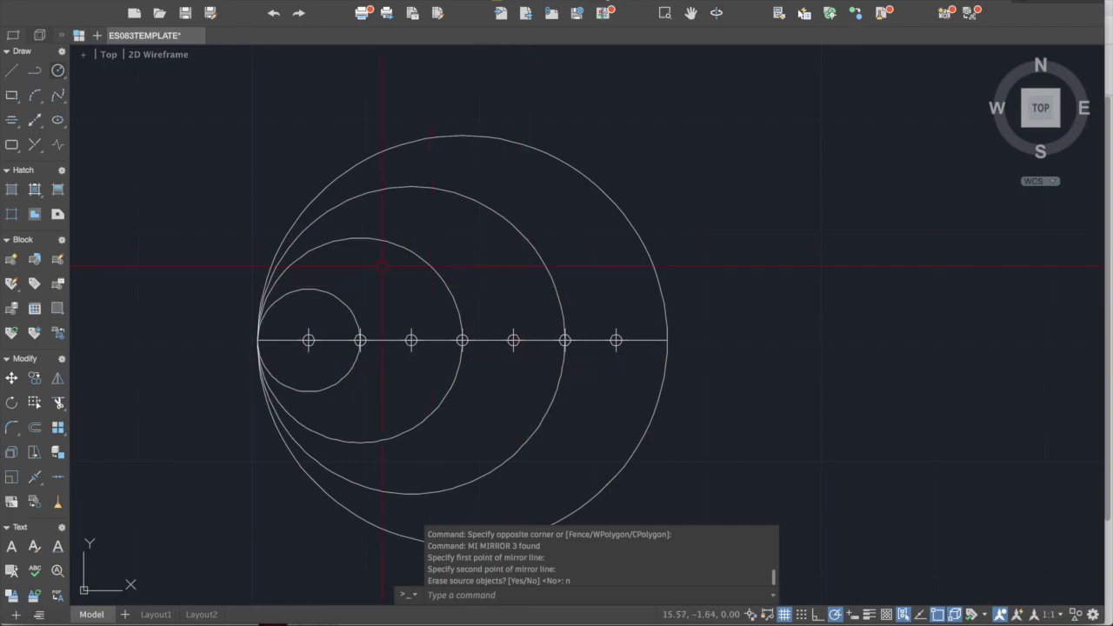
pyautogui.click(587, 298)
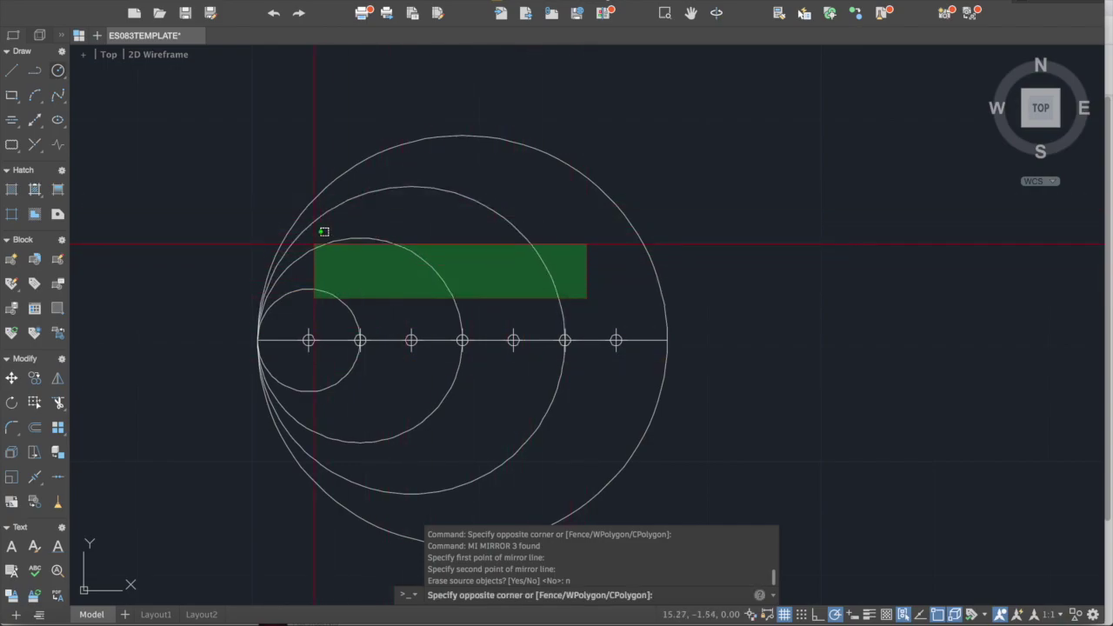
pyautogui.click(301, 214)
pyautogui.press('Escape')
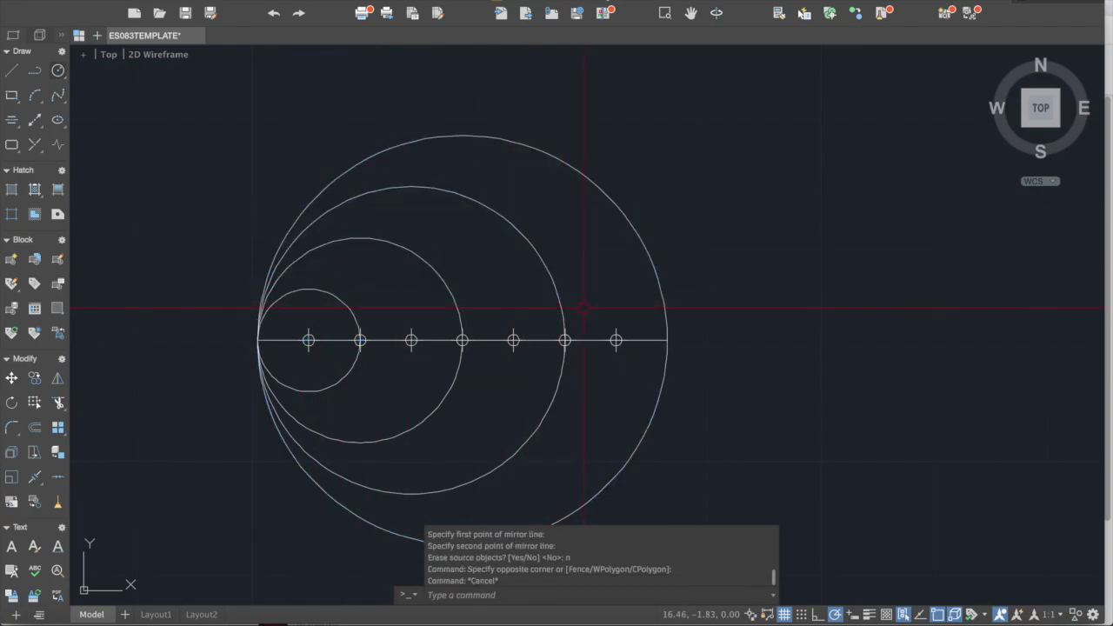
pyautogui.click(583, 305)
pyautogui.click(310, 213)
pyautogui.scroll(-4, 434, 348)
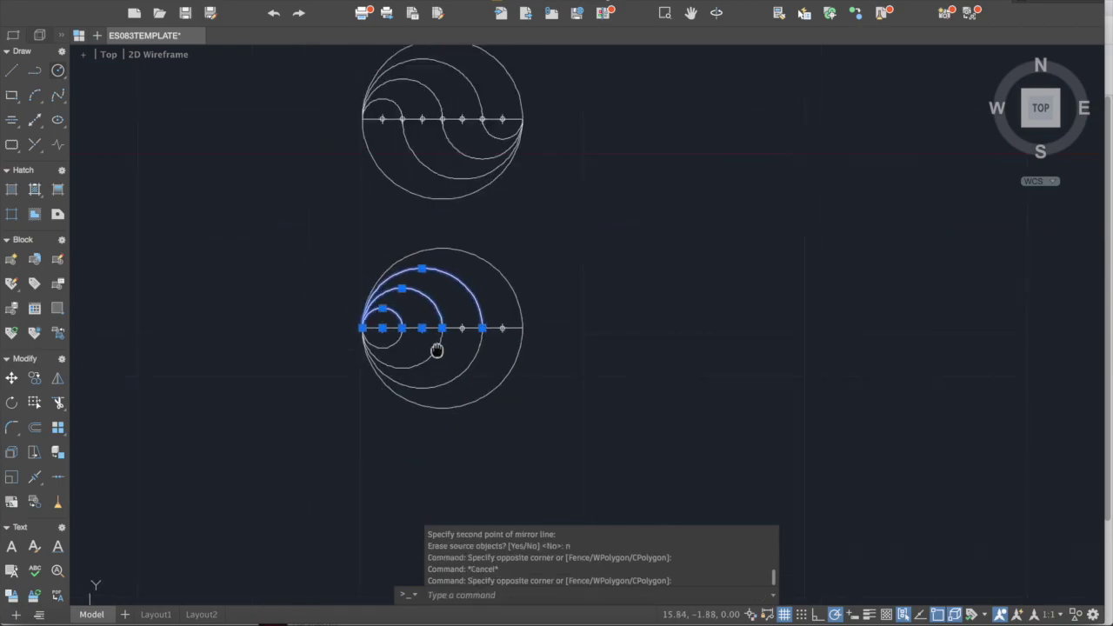
pyautogui.press('Escape')
pyautogui.scroll(3, 462, 409)
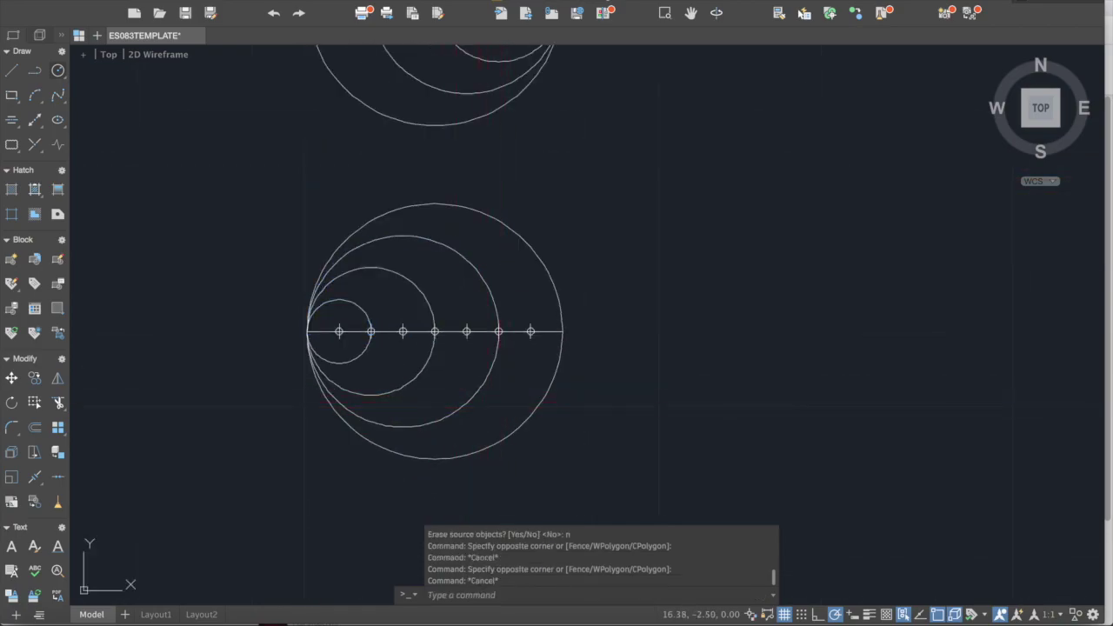
pyautogui.click(499, 408)
pyautogui.click(405, 369)
pyautogui.click(372, 356)
pyautogui.click(351, 350)
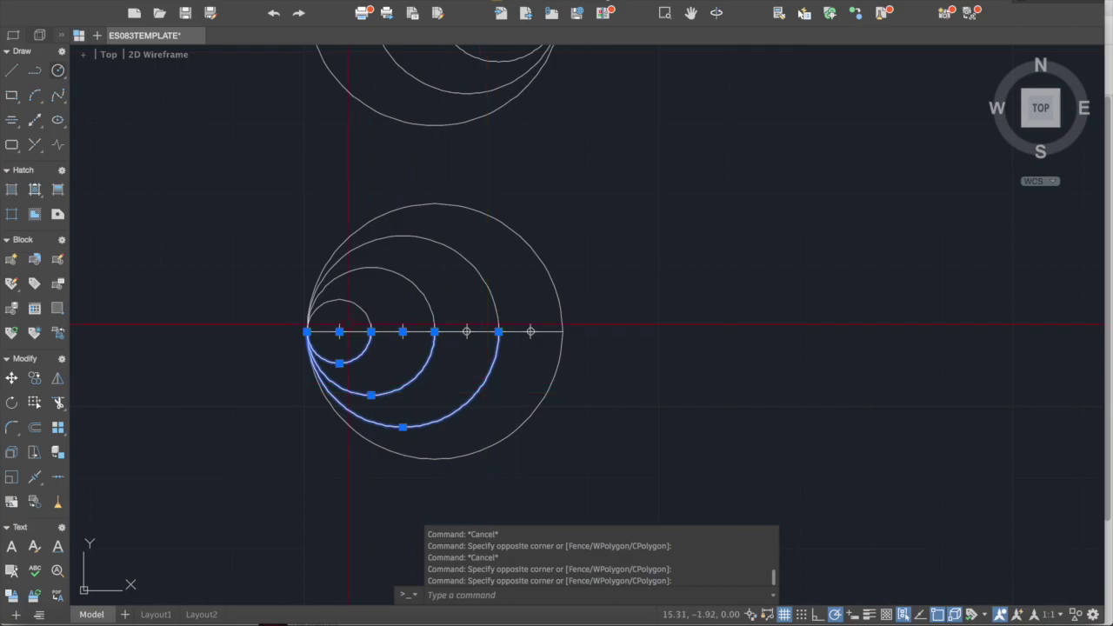
pyautogui.press('Escape')
pyautogui.click(472, 396)
pyautogui.click(437, 381)
pyautogui.click(355, 354)
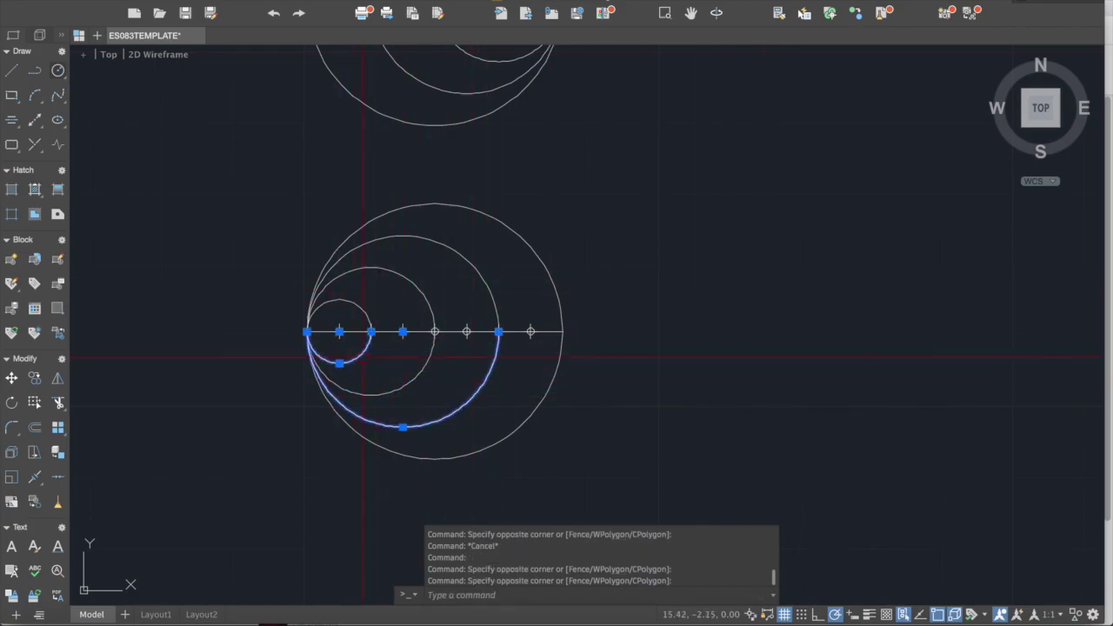
pyautogui.press('Escape')
pyautogui.click(412, 355)
pyautogui.press('Escape')
pyautogui.scroll(3, 444, 358)
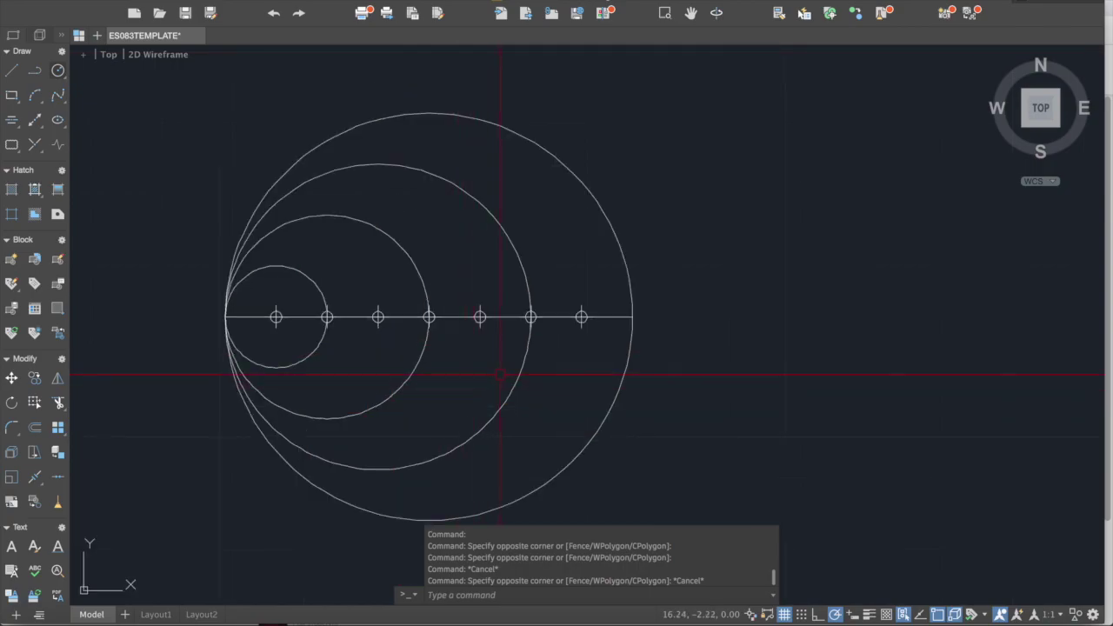
pyautogui.scroll(-3, 500, 376)
pyautogui.scroll(1, 514, 365)
pyautogui.scroll(-2, 518, 392)
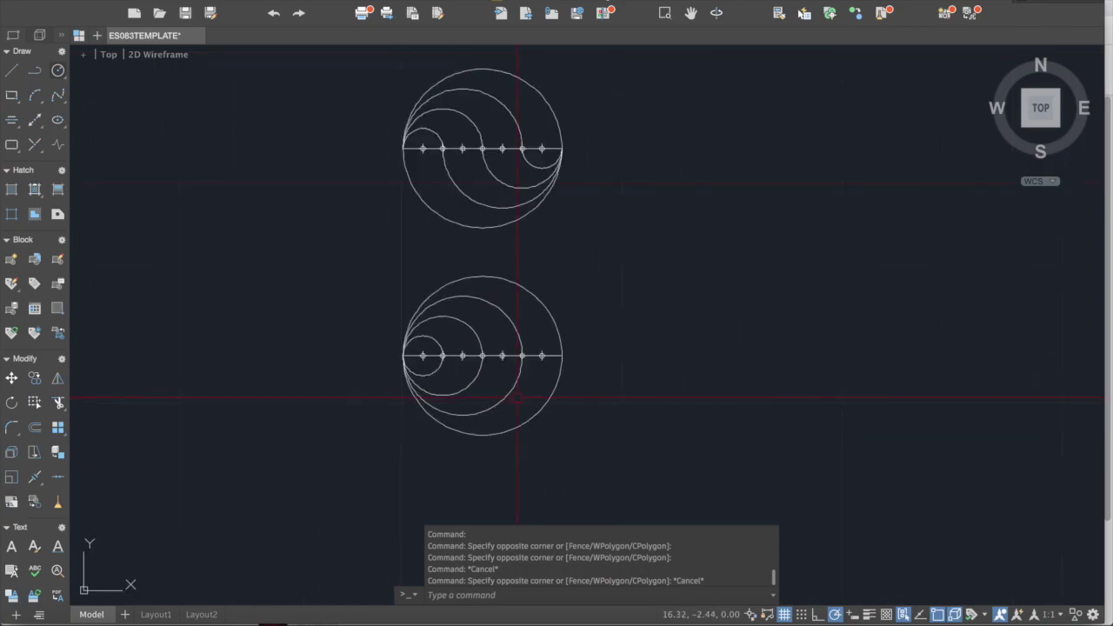
pyautogui.scroll(2, 521, 393)
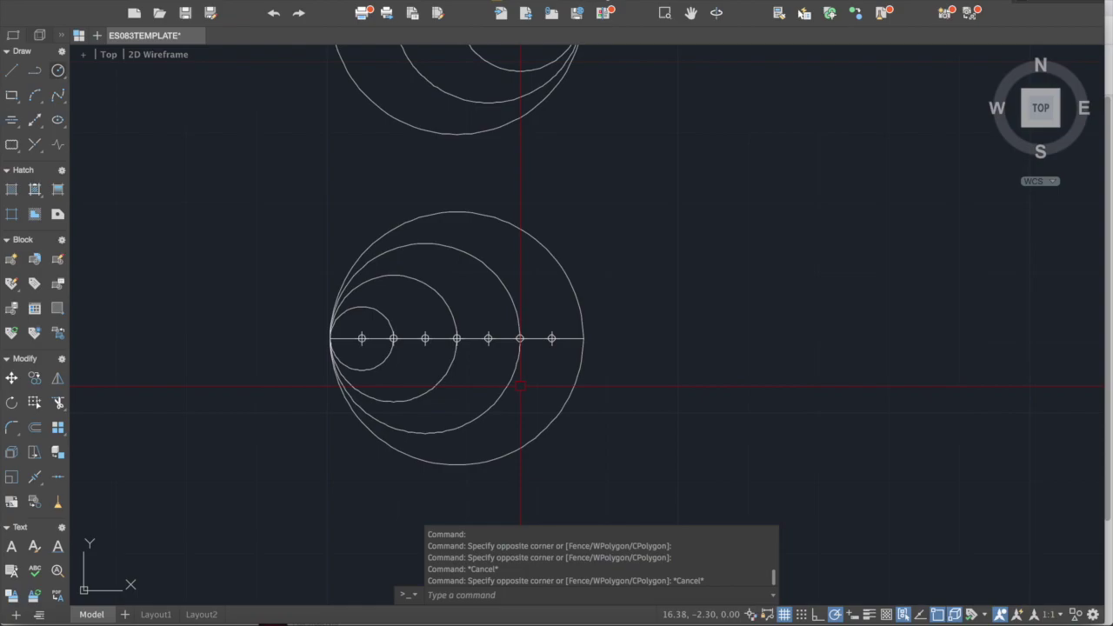
pyautogui.scroll(-2, 482, 324)
pyautogui.moveTo(482, 325); pyautogui.dragTo(475, 363, button='middle')
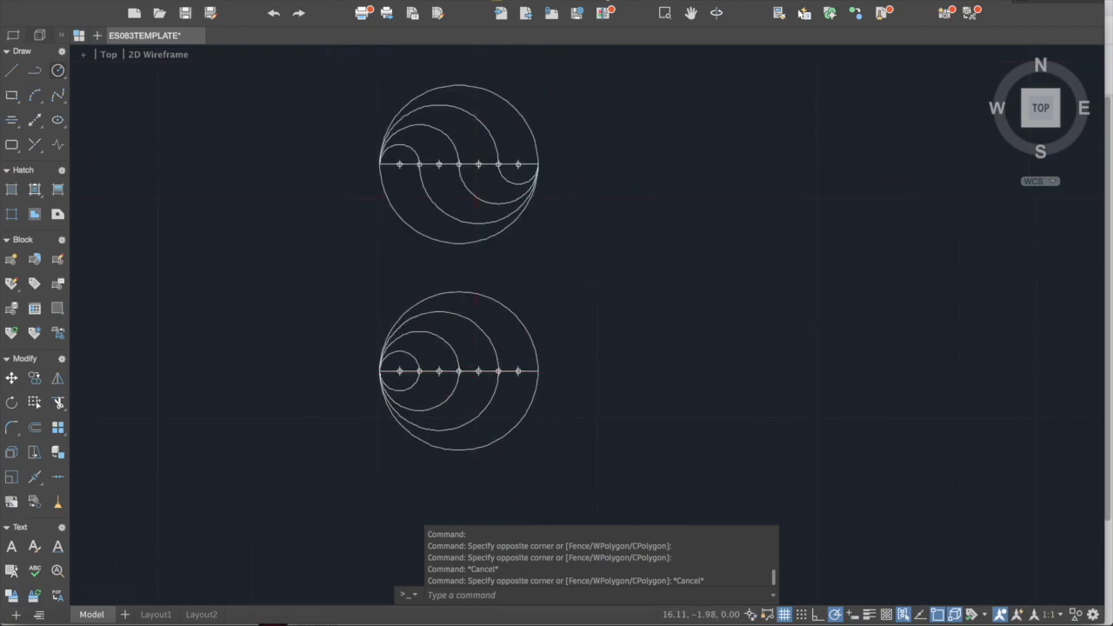
pyautogui.scroll(3, 487, 387)
pyautogui.moveTo(497, 323); pyautogui.dragTo(510, 259, button='middle')
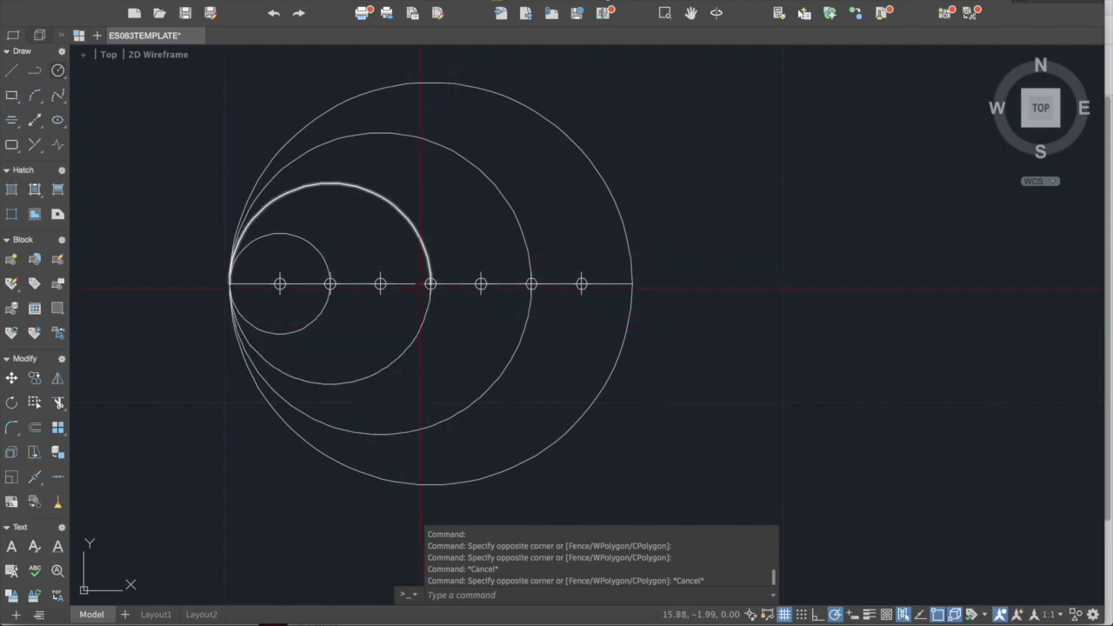
pyautogui.press('Escape')
pyautogui.press('Escape')
pyautogui.click(535, 392)
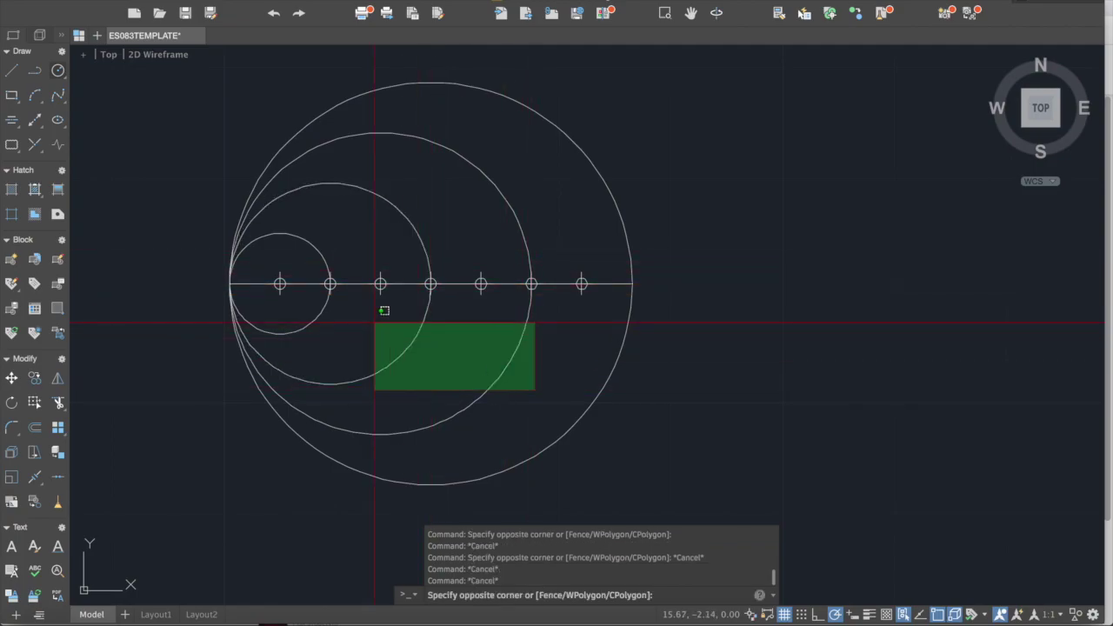
pyautogui.press('Escape')
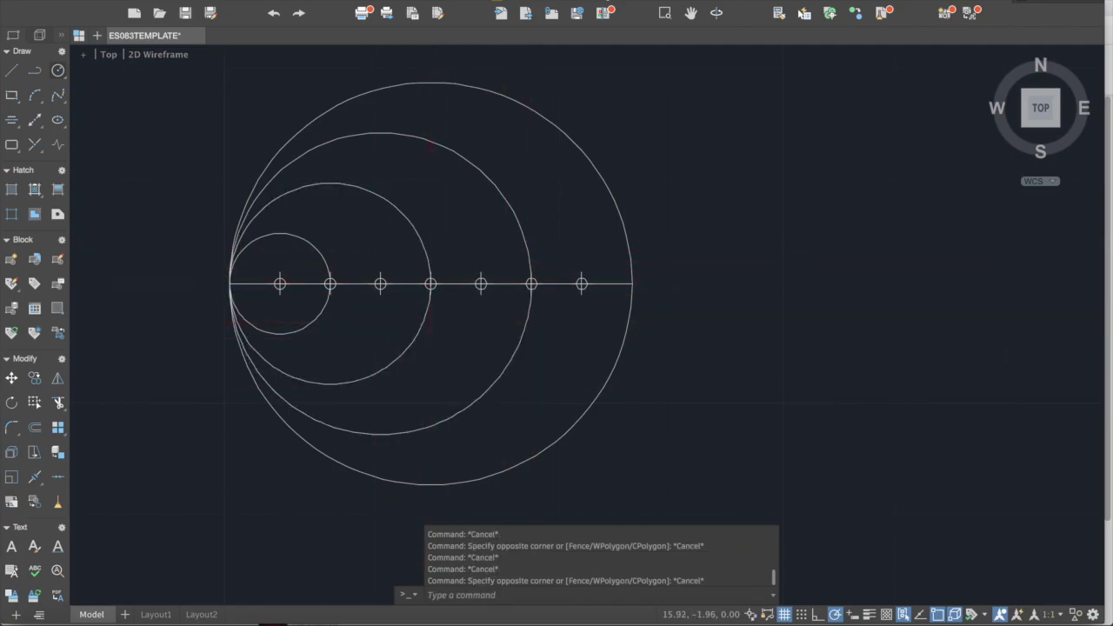
pyautogui.scroll(-3, 433, 290)
pyautogui.moveTo(434, 291); pyautogui.dragTo(461, 330, button='middle')
pyautogui.scroll(-2, 457, 383)
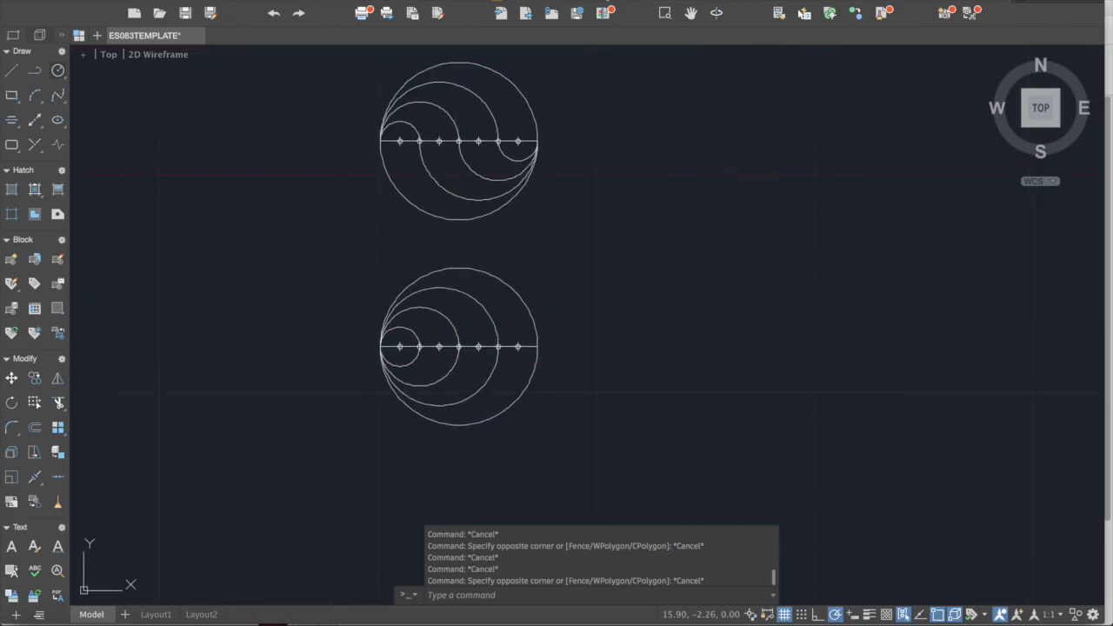
pyautogui.scroll(4, 464, 335)
pyautogui.click(511, 407)
pyautogui.click(419, 374)
pyautogui.click(323, 352)
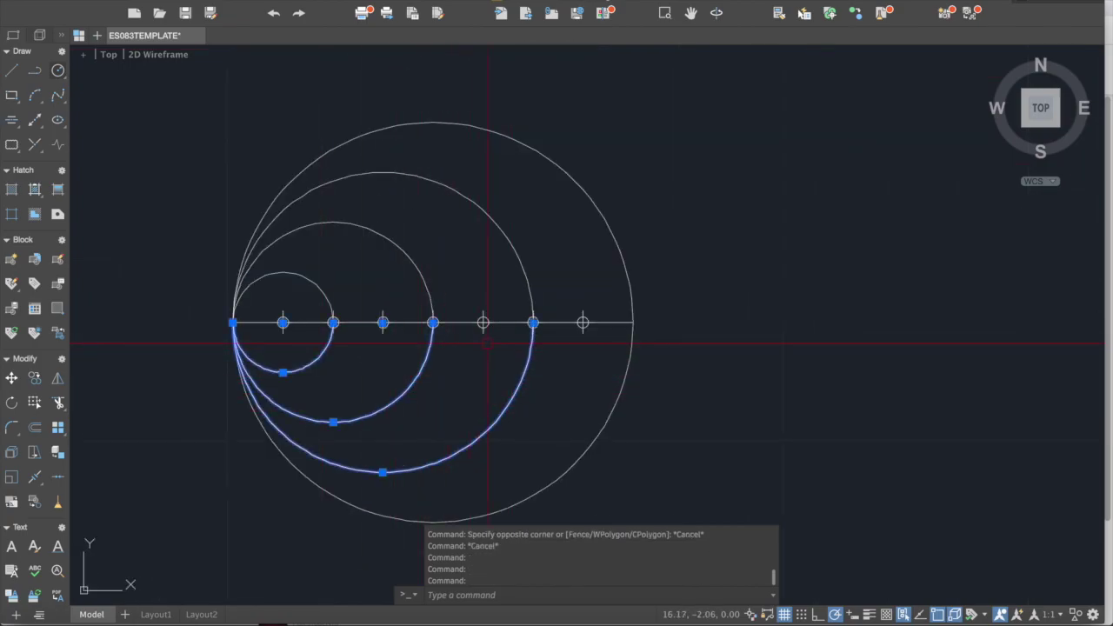
pyautogui.write('mi')
pyautogui.press('Return')
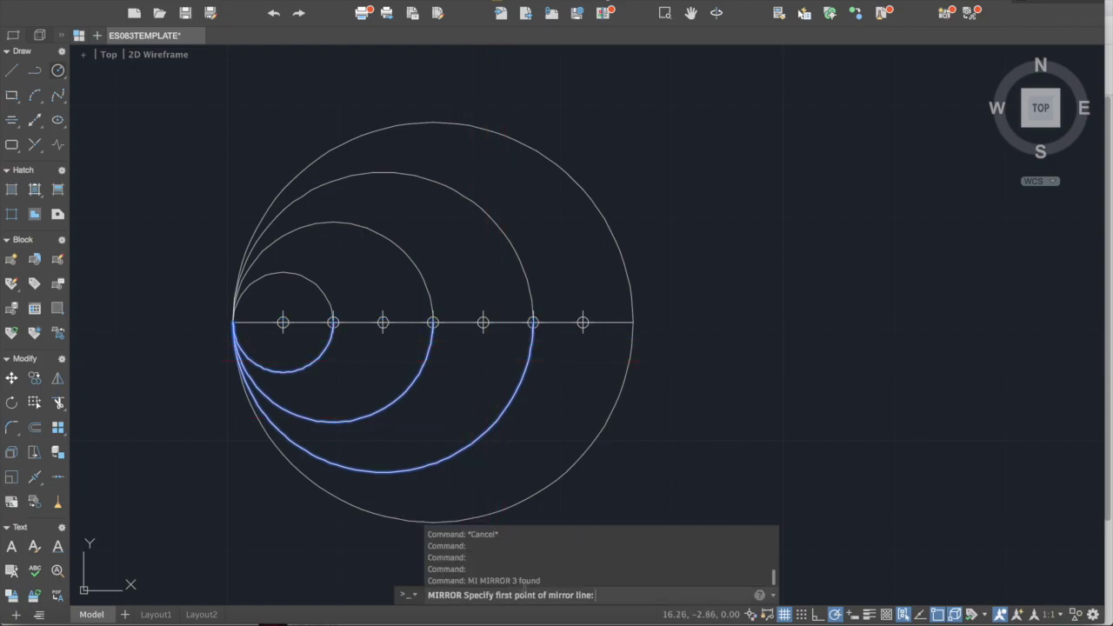
pyautogui.click(433, 323)
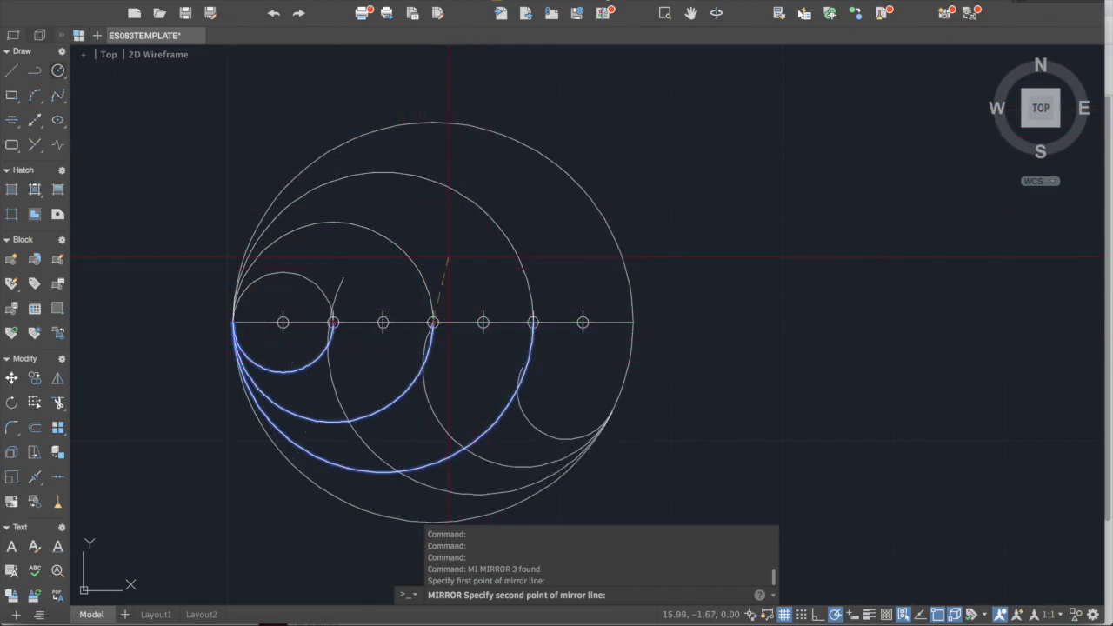
pyautogui.press('Escape')
# Mirror the three lower arcs of the lower swirl copy about the vertical axis through the circle's centre, erasing the source arcs
pyautogui.click(542, 443)
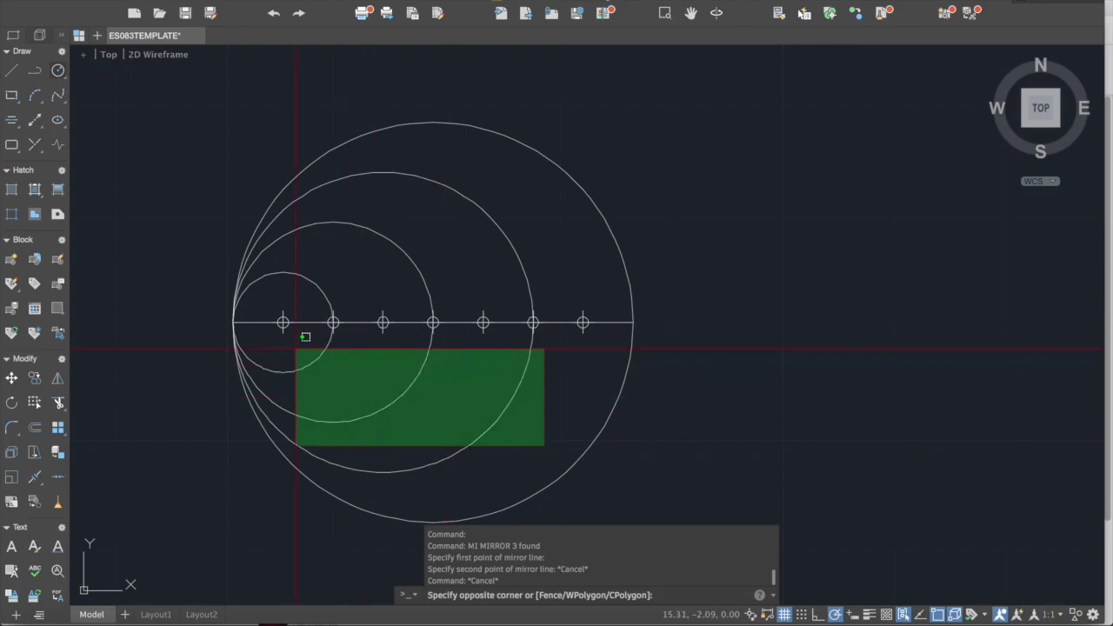
pyautogui.click(300, 348)
pyautogui.write('mi')
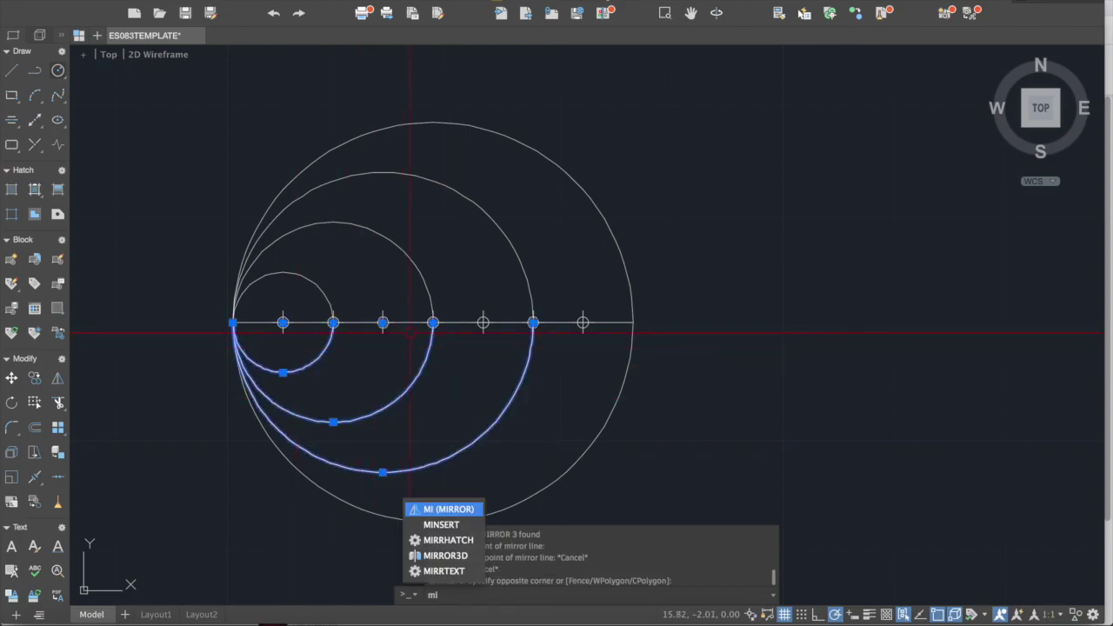
pyautogui.press('Return')
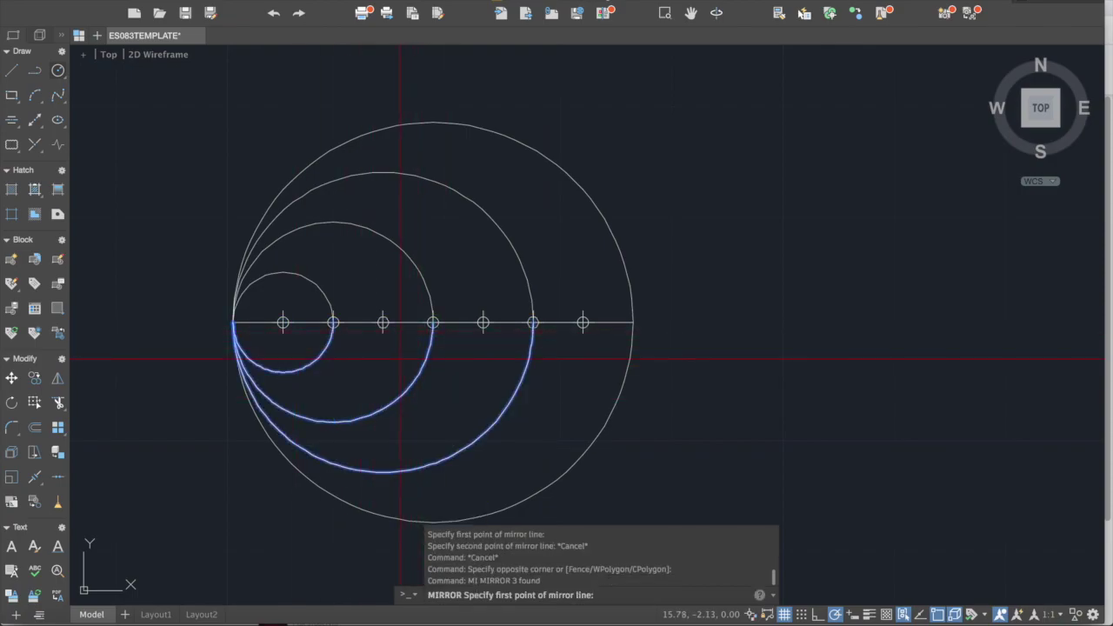
pyautogui.click(434, 322)
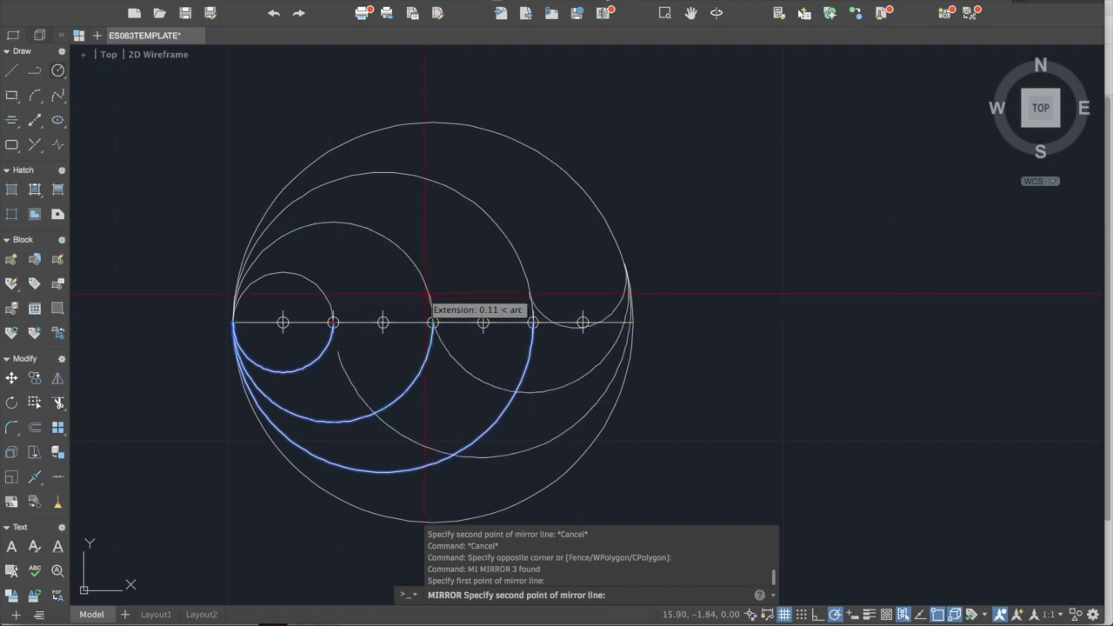
pyautogui.click(433, 122)
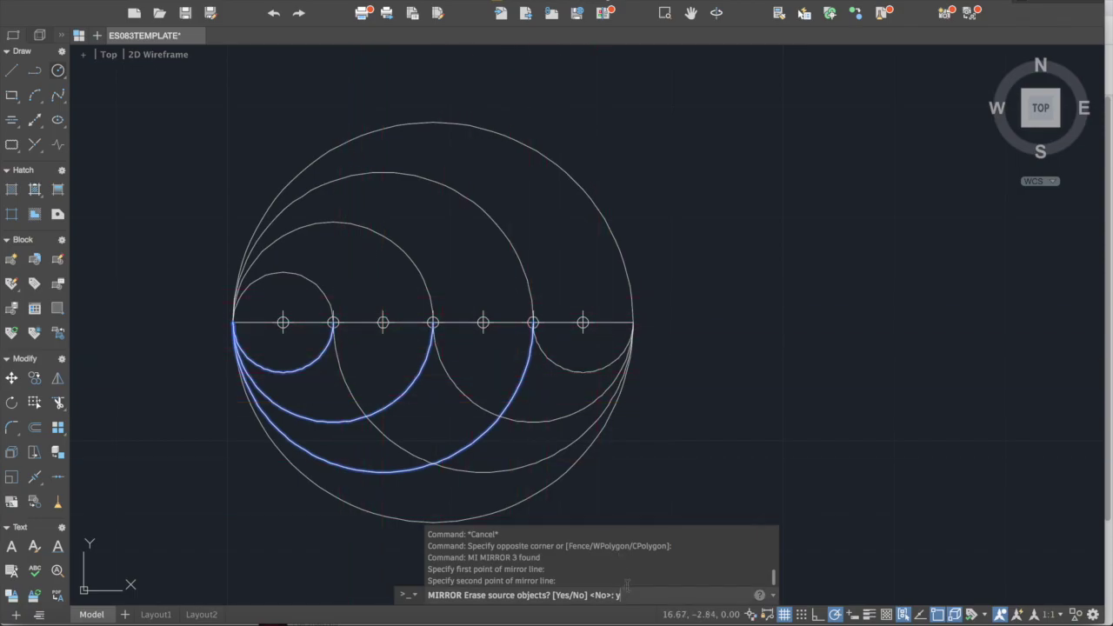
pyautogui.press('Return')
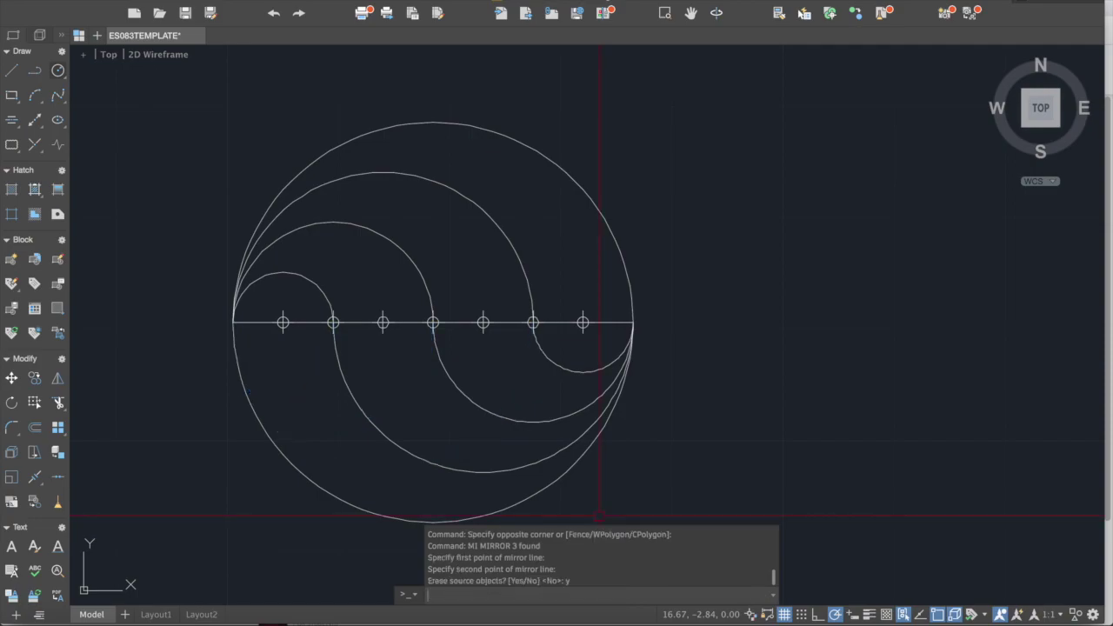
pyautogui.scroll(-4, 400, 374)
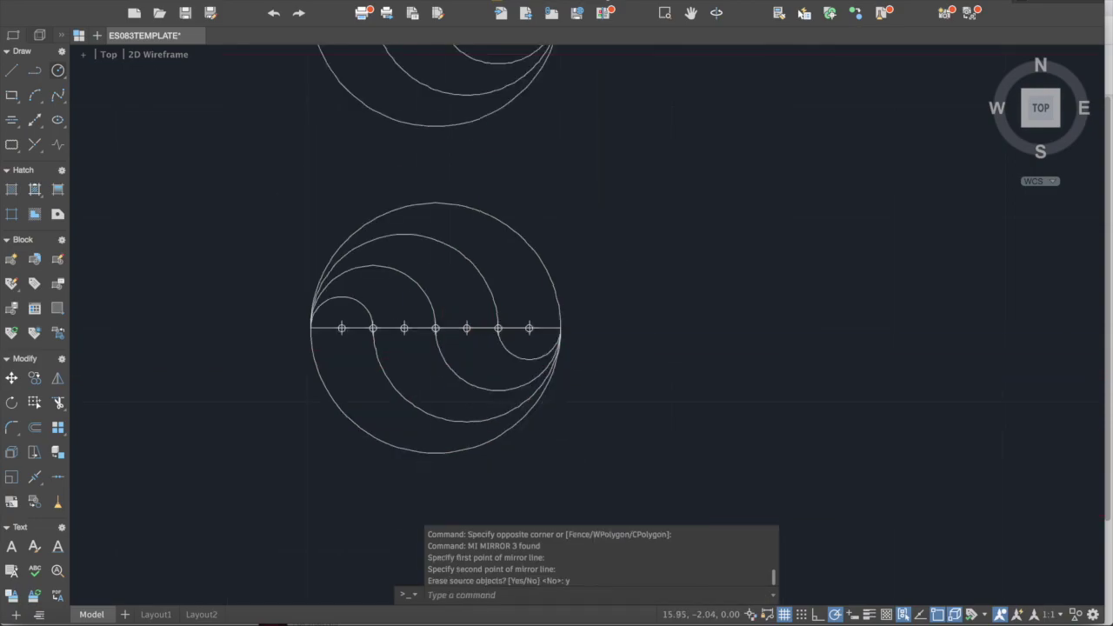
pyautogui.scroll(2, 478, 317)
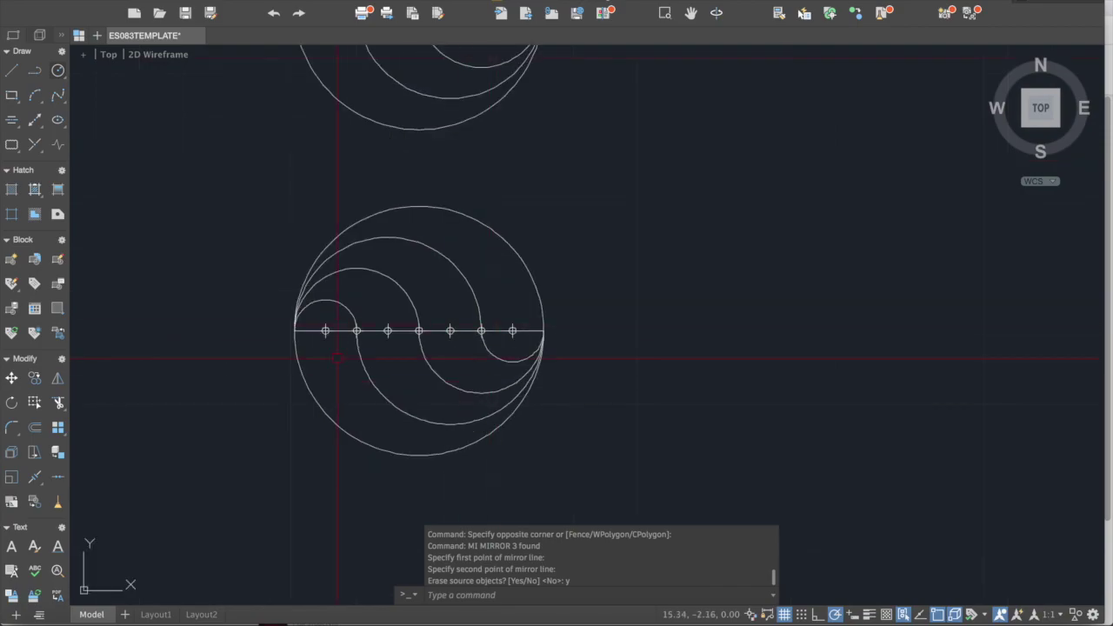
pyautogui.scroll(2, 306, 346)
pyautogui.scroll(-4, 439, 426)
pyautogui.scroll(-1, 460, 248)
pyautogui.scroll(2, 487, 235)
pyautogui.click(569, 323)
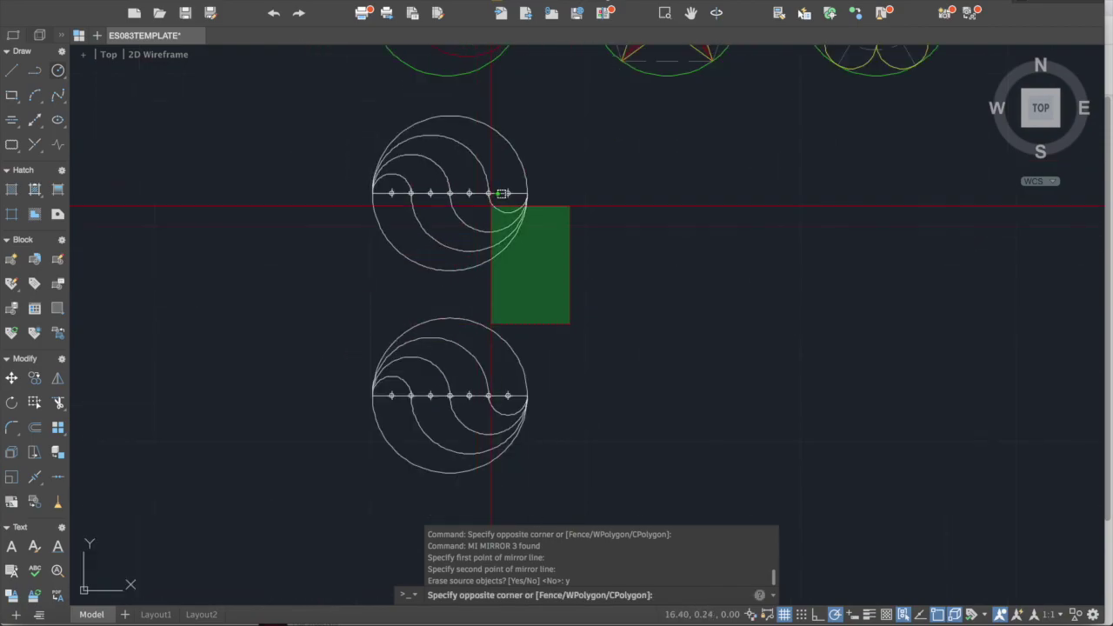
pyautogui.press('Escape')
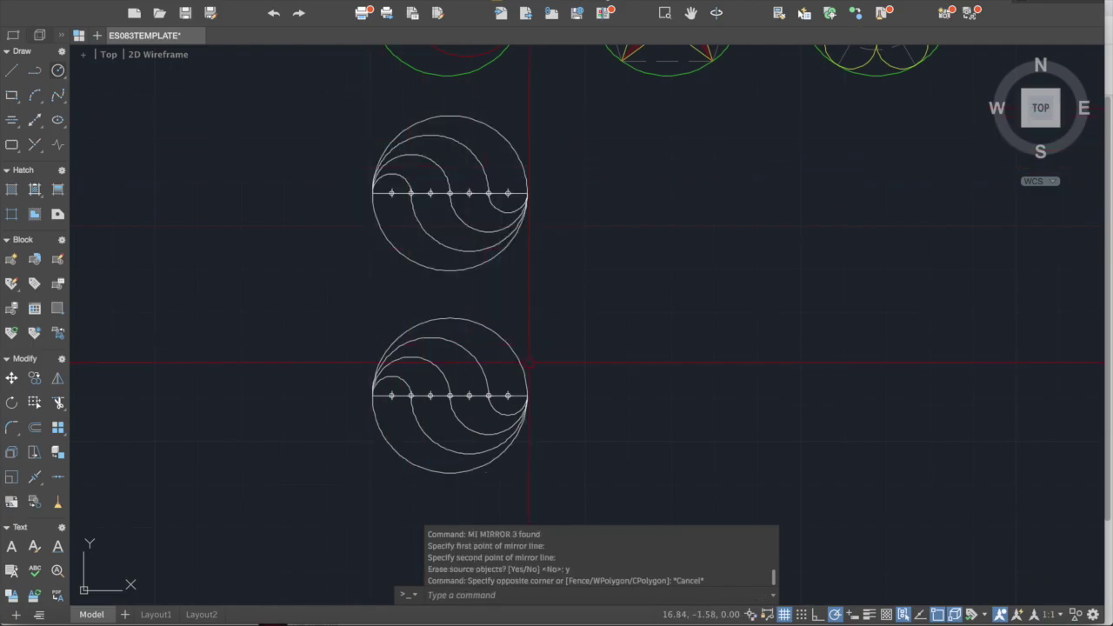
pyautogui.moveTo(530, 363); pyautogui.dragTo(488, 371, button='middle')
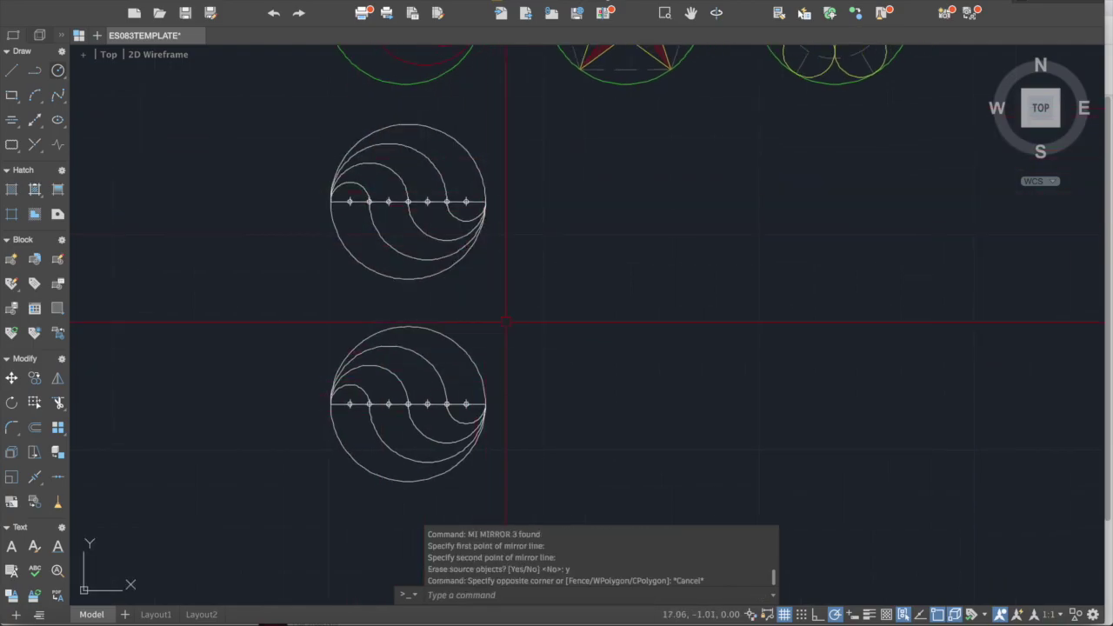
# Erase the whole upper swirl copy directly below the reference designs
pyautogui.click(533, 303)
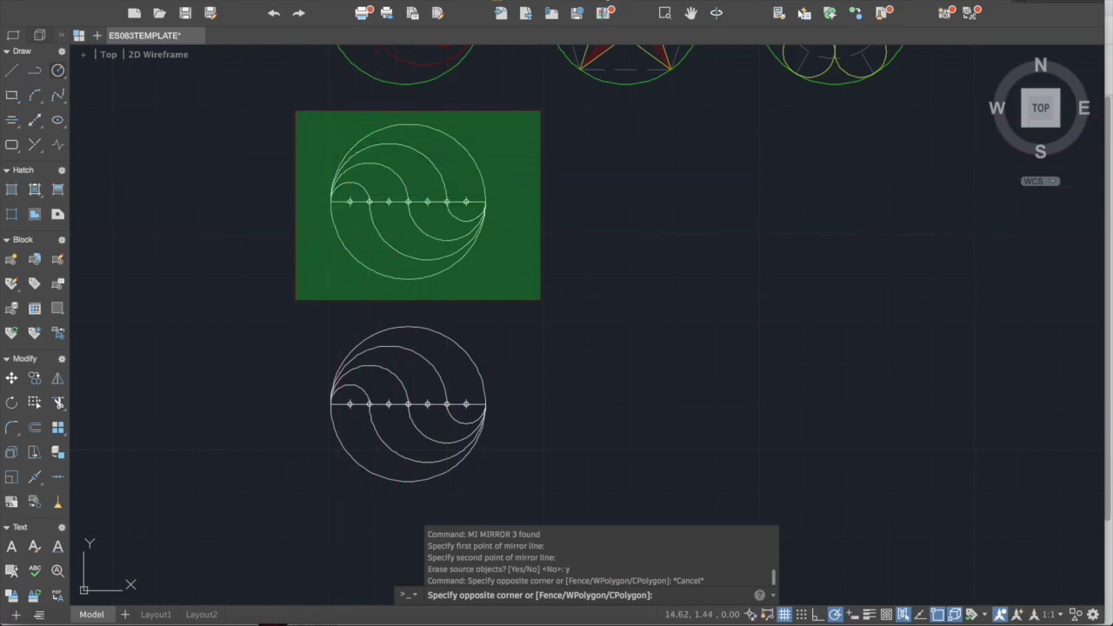
pyautogui.click(296, 110)
pyautogui.write('e')
pyautogui.press('Return')
# Move the remaining swirl copy straight up to just below the reference swirl
pyautogui.click(525, 498)
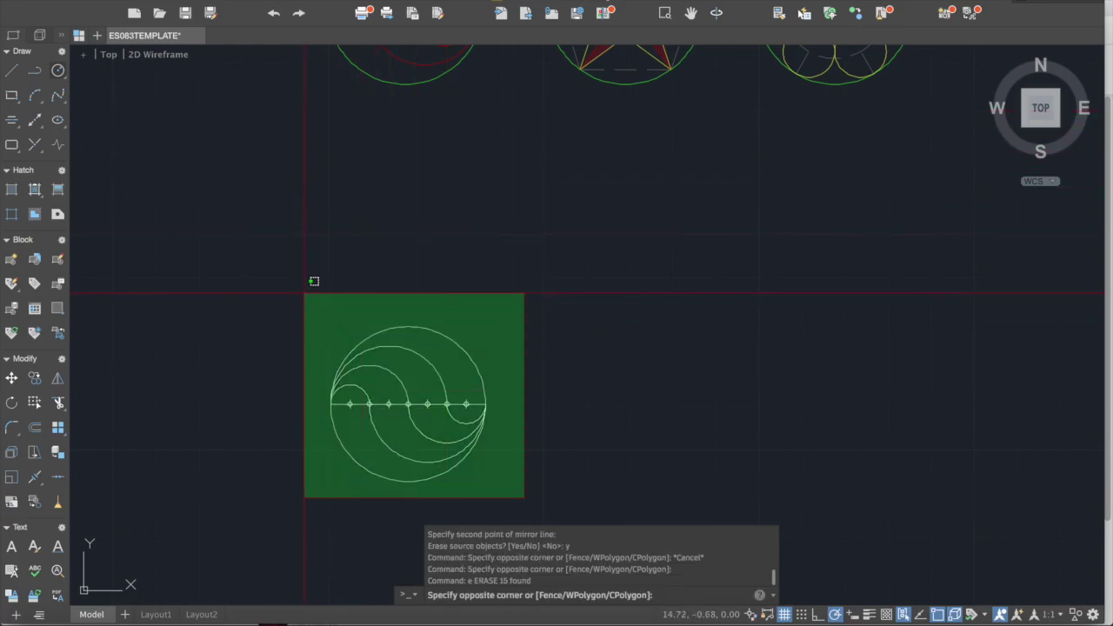
pyautogui.click(306, 293)
pyautogui.write('m')
pyautogui.press('Return')
pyautogui.click(298, 348)
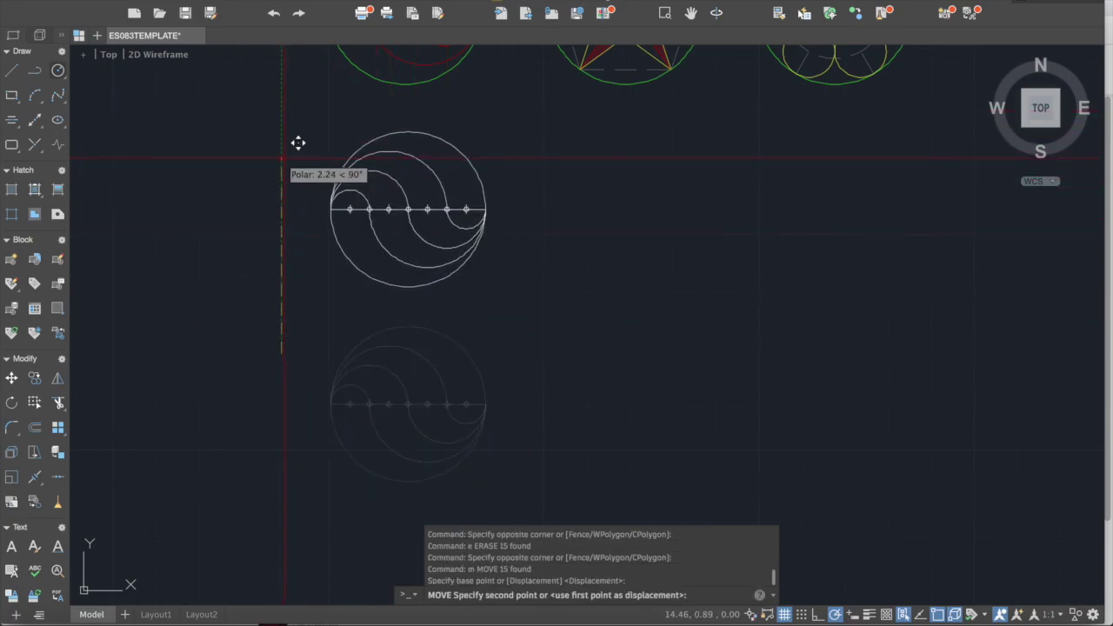
pyautogui.click(298, 144)
pyautogui.press('Escape')
# Match the properties of the reference swirl's outer circle onto the outer circle of the copy
pyautogui.moveTo(374, 242); pyautogui.dragTo(396, 429, button='middle')
pyautogui.write('ma')
pyautogui.press('Return')
pyautogui.click(426, 271)
pyautogui.click(473, 325)
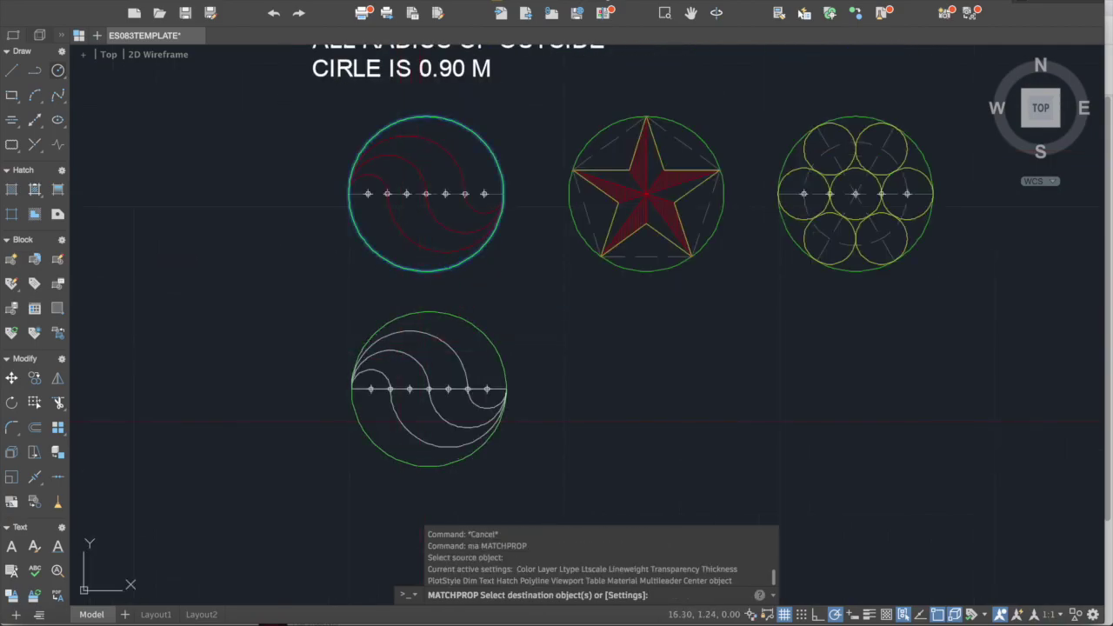
pyautogui.press('Escape')
# Display the properties of the swirl copy's outer circle and check its layer and radius
pyautogui.scroll(2, 473, 326)
pyautogui.click(470, 326)
pyautogui.moveTo(457, 333); pyautogui.dragTo(464, 327, button='middle')
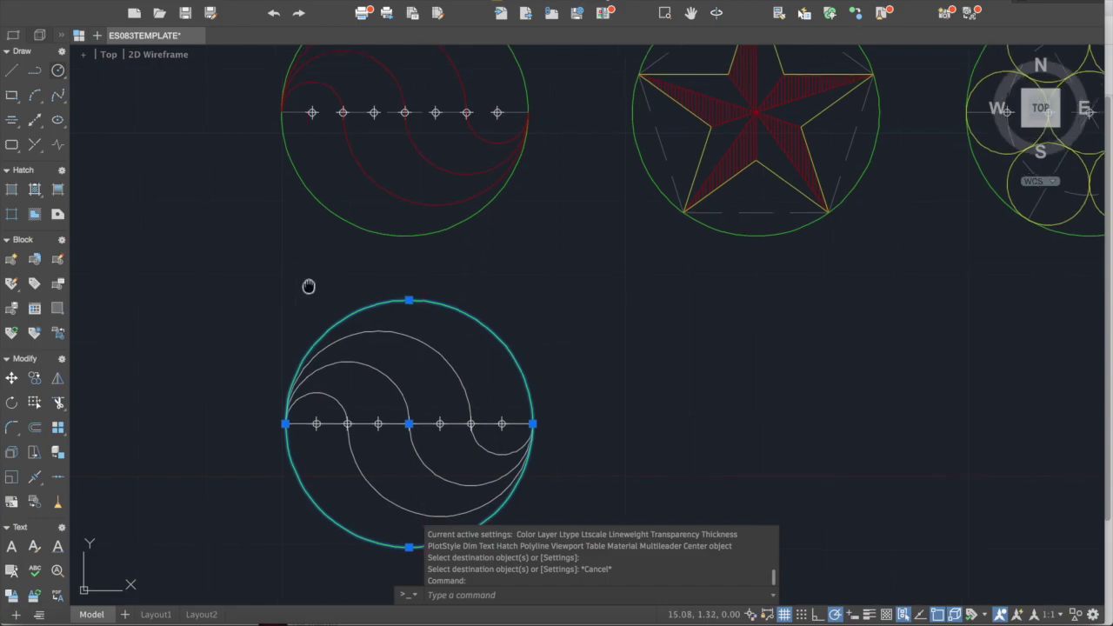
pyautogui.moveTo(296, 295); pyautogui.dragTo(378, 192, button='middle')
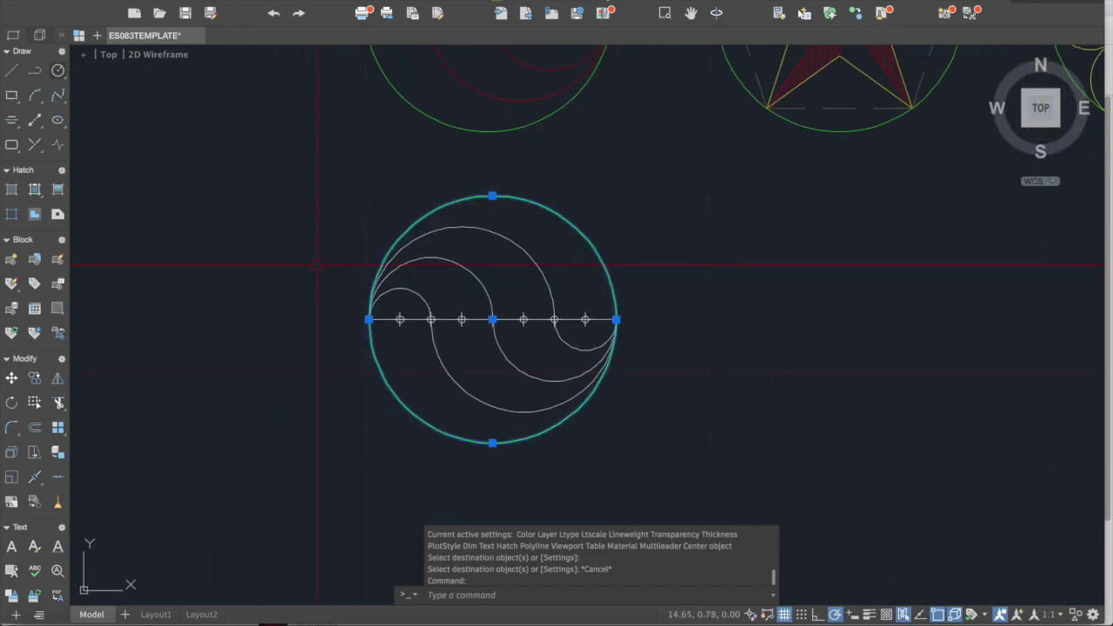
pyautogui.rightClick(545, 209)
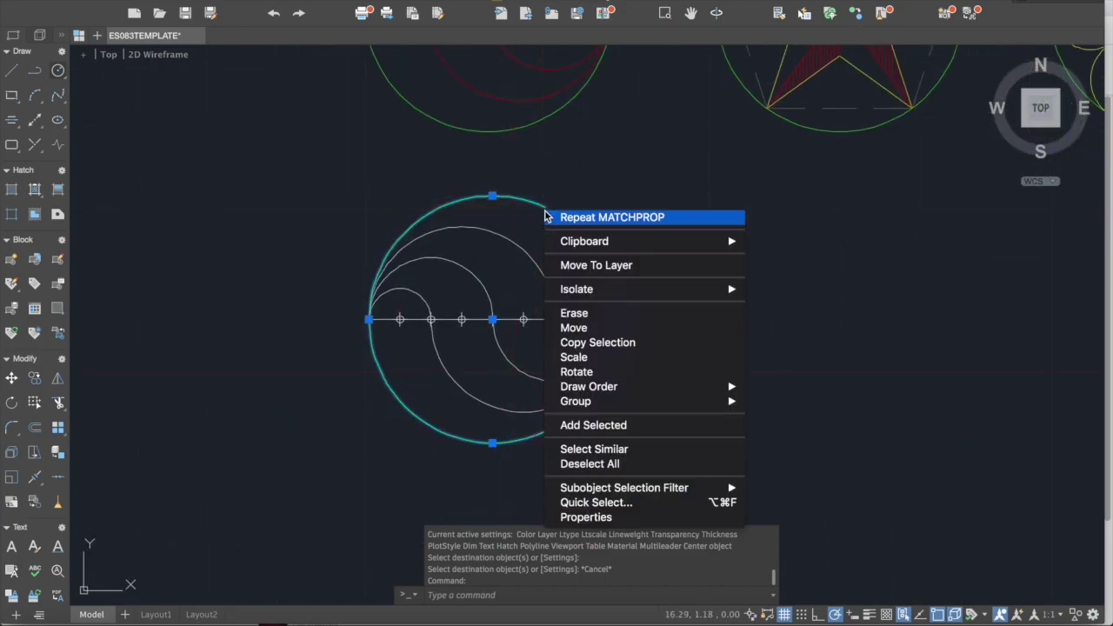
pyautogui.click(586, 517)
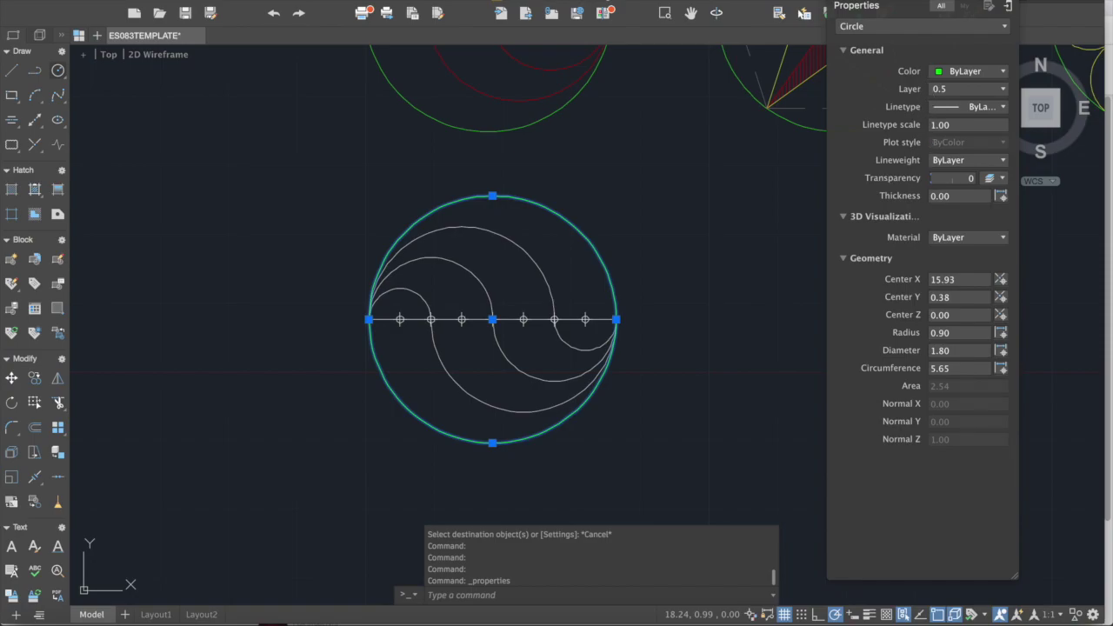
pyautogui.press('Escape')
pyautogui.press('Escape')
pyautogui.scroll(-3, 505, 252)
pyautogui.scroll(3, 522, 278)
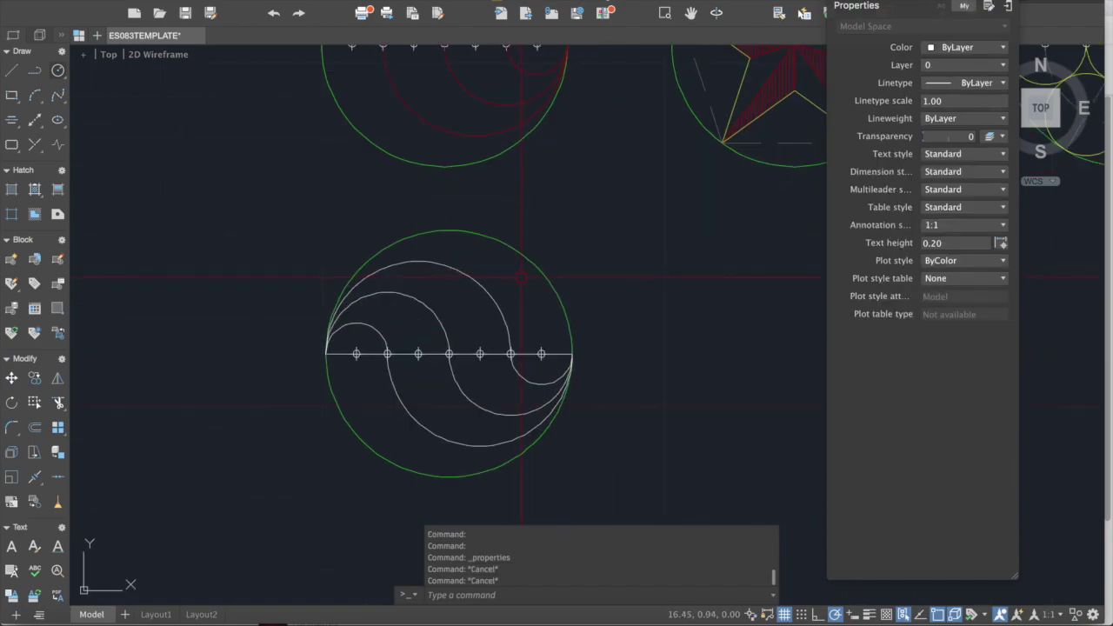
# Put the three upper arcs of the swirl copy on the red layer
pyautogui.click(517, 328)
pyautogui.click(360, 262)
pyautogui.click(946, 89)
pyautogui.click(943, 123)
pyautogui.press('Escape')
pyautogui.press('Escape')
# Match the properties of an upper red arc onto the three lower arcs of the swirl copy
pyautogui.write('ma')
pyautogui.press('Return')
pyautogui.click(508, 330)
pyautogui.click(535, 376)
pyautogui.click(406, 416)
pyautogui.click(415, 405)
pyautogui.press('Escape')
# Put the horizontal diameter line of the swirl copy on the HIDDEN LINE layer
pyautogui.scroll(2, 404, 374)
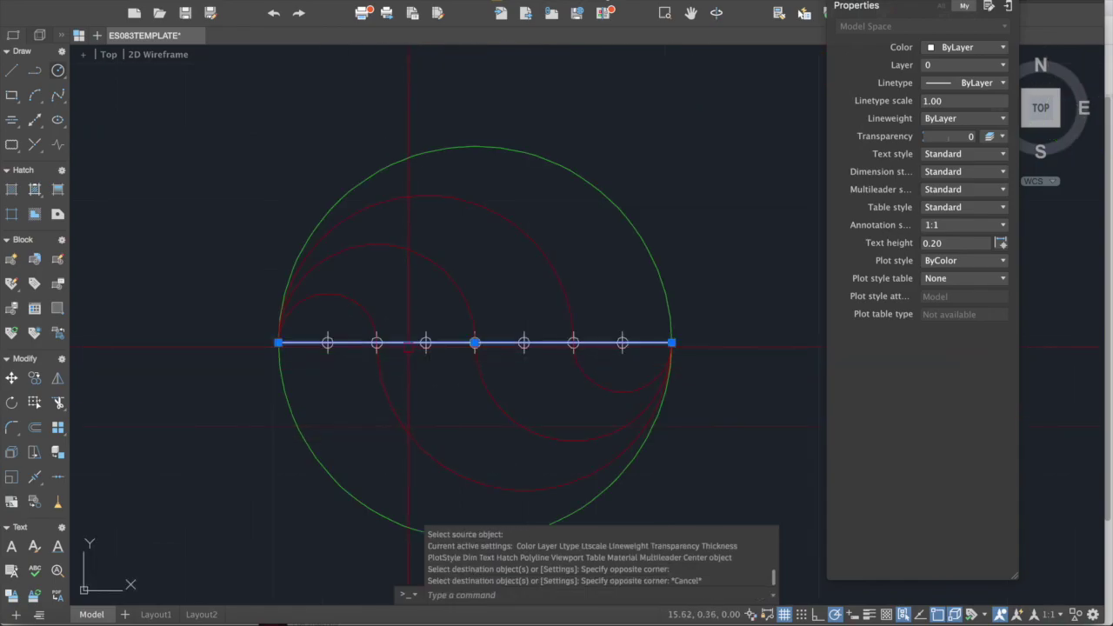
pyautogui.click(421, 344)
pyautogui.scroll(-2, 422, 339)
pyautogui.moveTo(476, 198); pyautogui.dragTo(473, 298, button='middle')
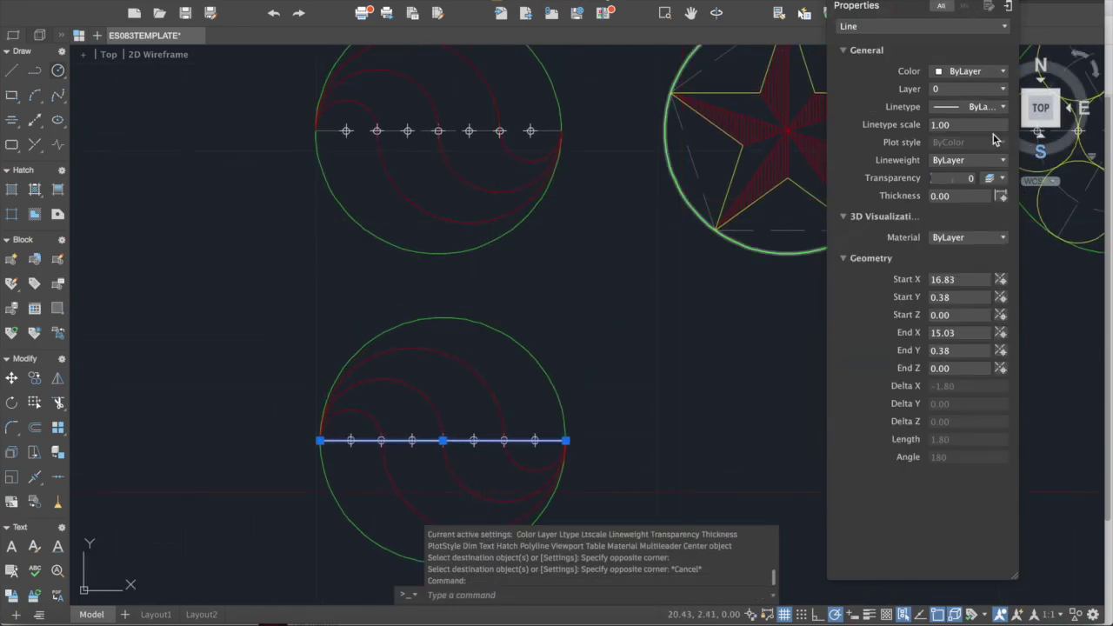
pyautogui.click(1002, 89)
pyautogui.click(956, 172)
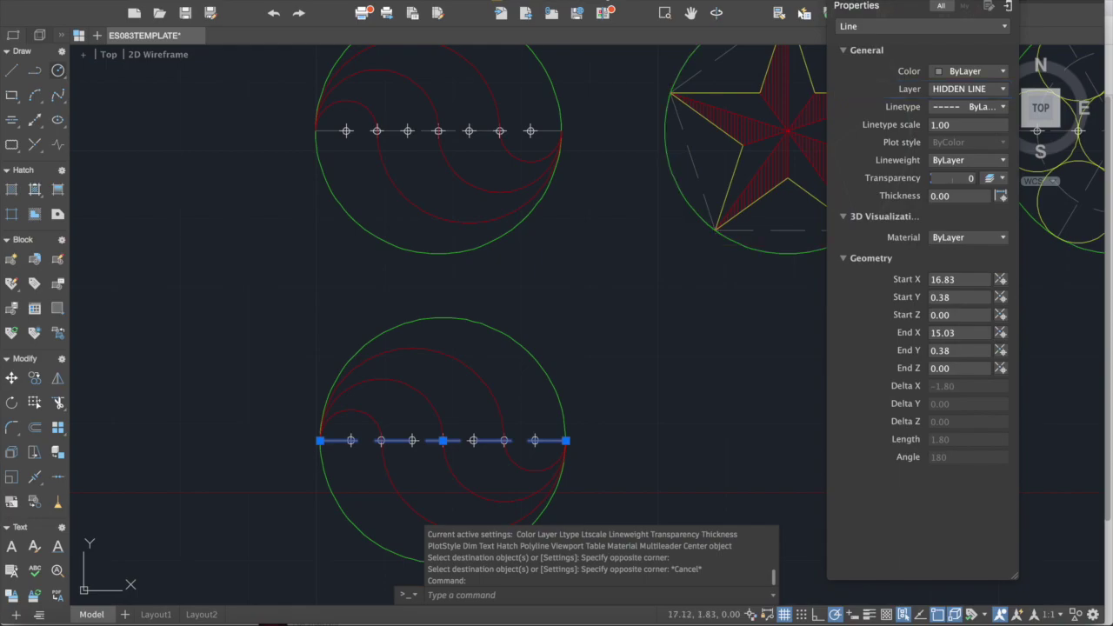
pyautogui.press('Escape')
pyautogui.scroll(-5, 635, 267)
pyautogui.press('Escape')
pyautogui.moveTo(606, 287); pyautogui.dragTo(454, 328, button='middle')
pyautogui.scroll(3, 444, 327)
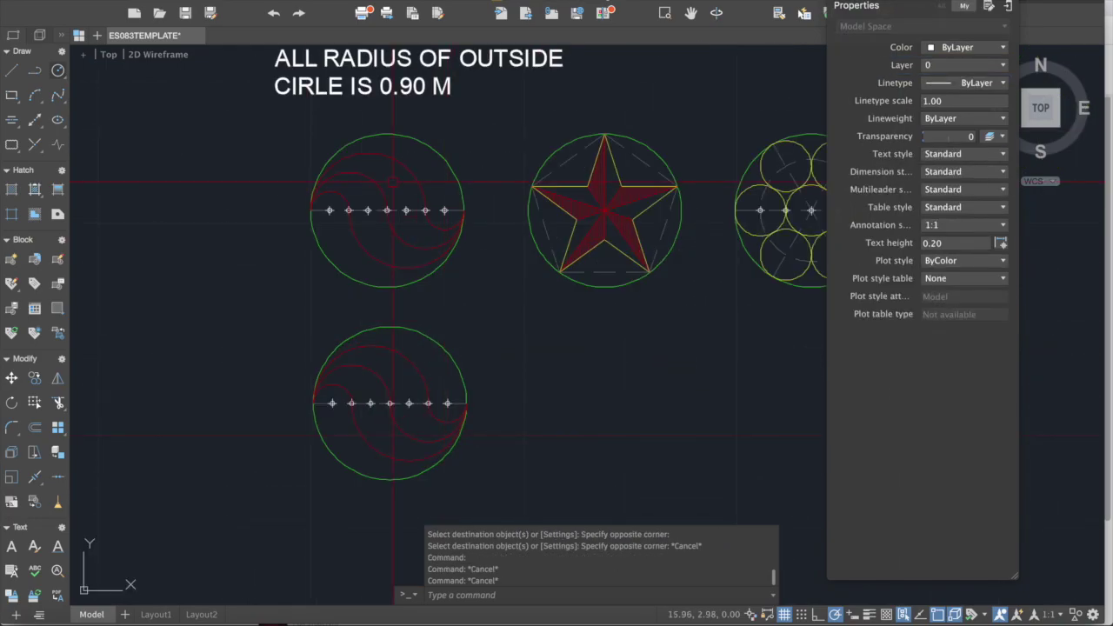
# Examine the reference star design, including its outer circle, hatched points and dashed pentagon
pyautogui.moveTo(512, 234); pyautogui.dragTo(428, 216, button='middle')
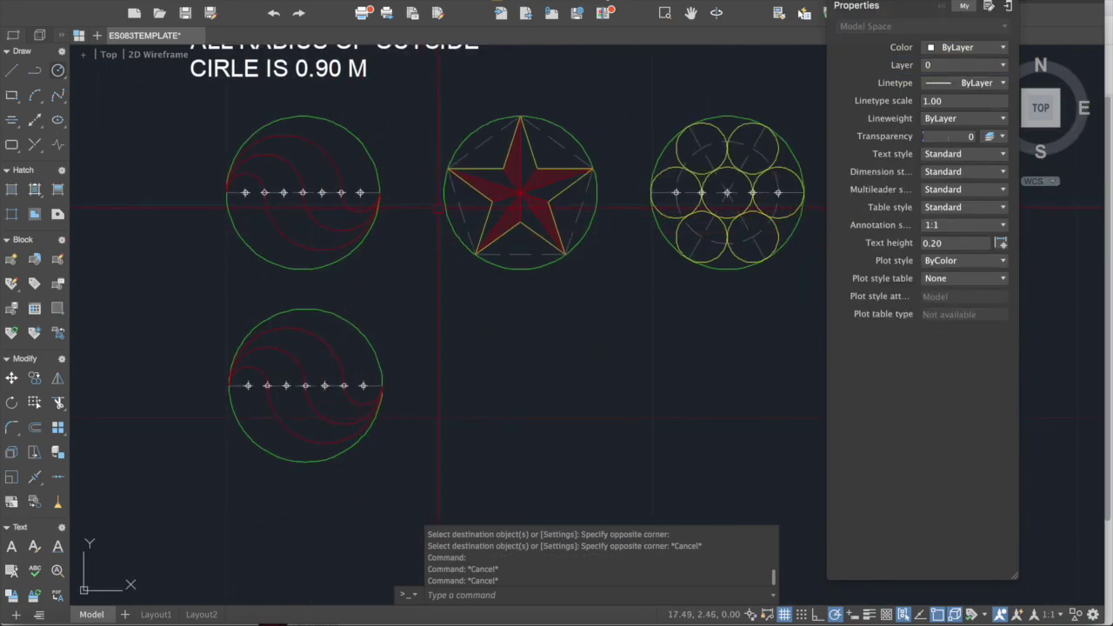
pyautogui.scroll(3, 570, 132)
pyautogui.moveTo(557, 138); pyautogui.dragTo(540, 162, button='middle')
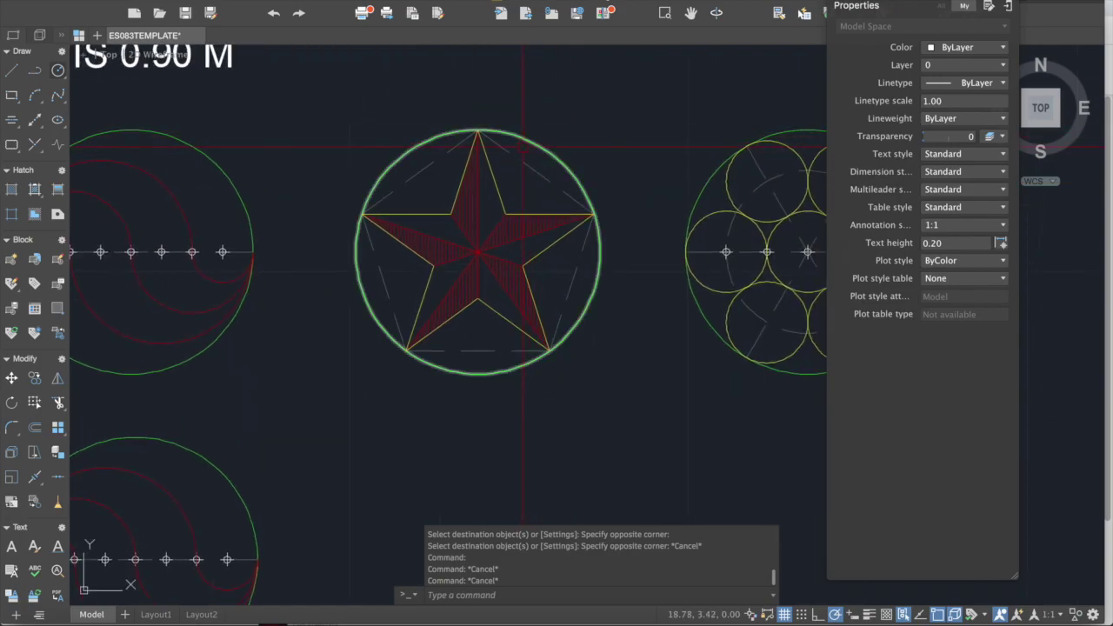
pyautogui.click(527, 144)
pyautogui.press('Escape')
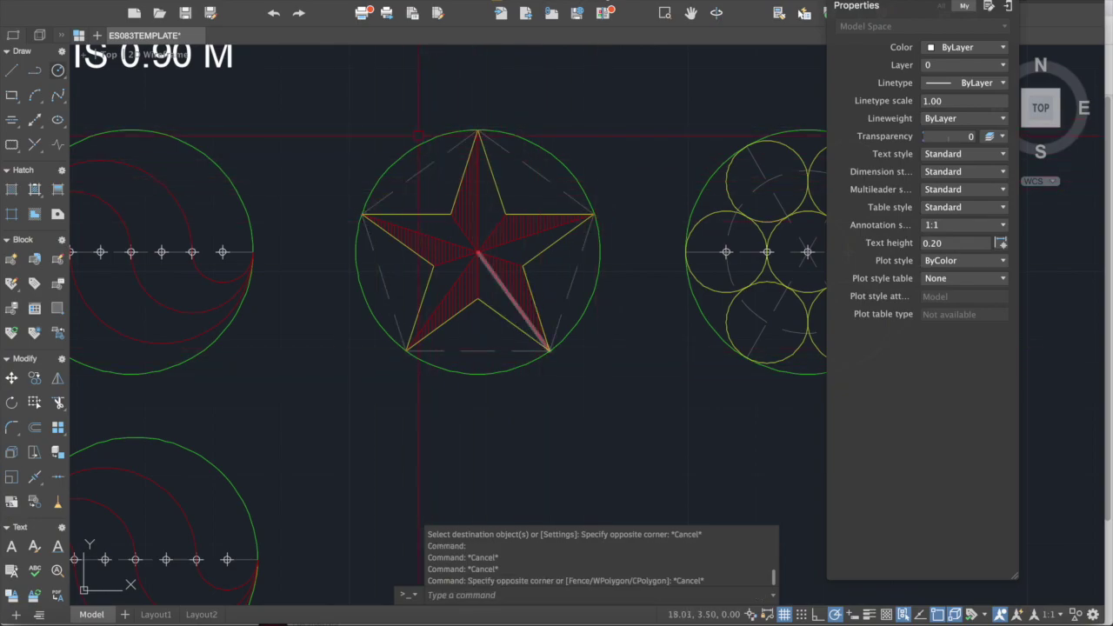
pyautogui.press('Escape')
pyautogui.press('Escape')
pyautogui.scroll(-3, 543, 226)
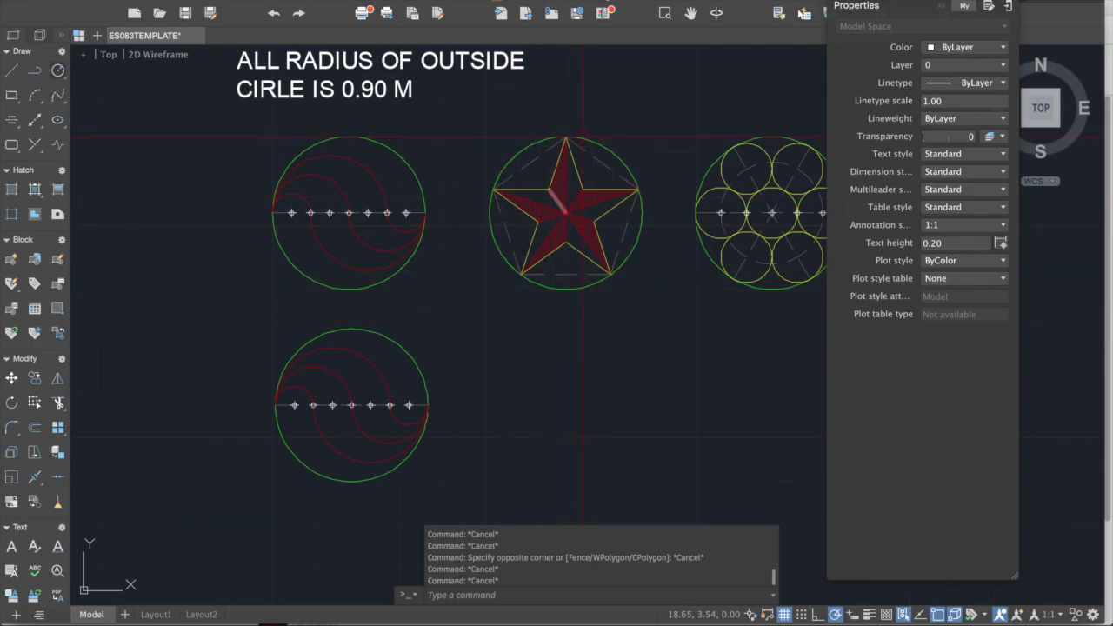
pyautogui.moveTo(578, 293); pyautogui.dragTo(525, 249, button='middle')
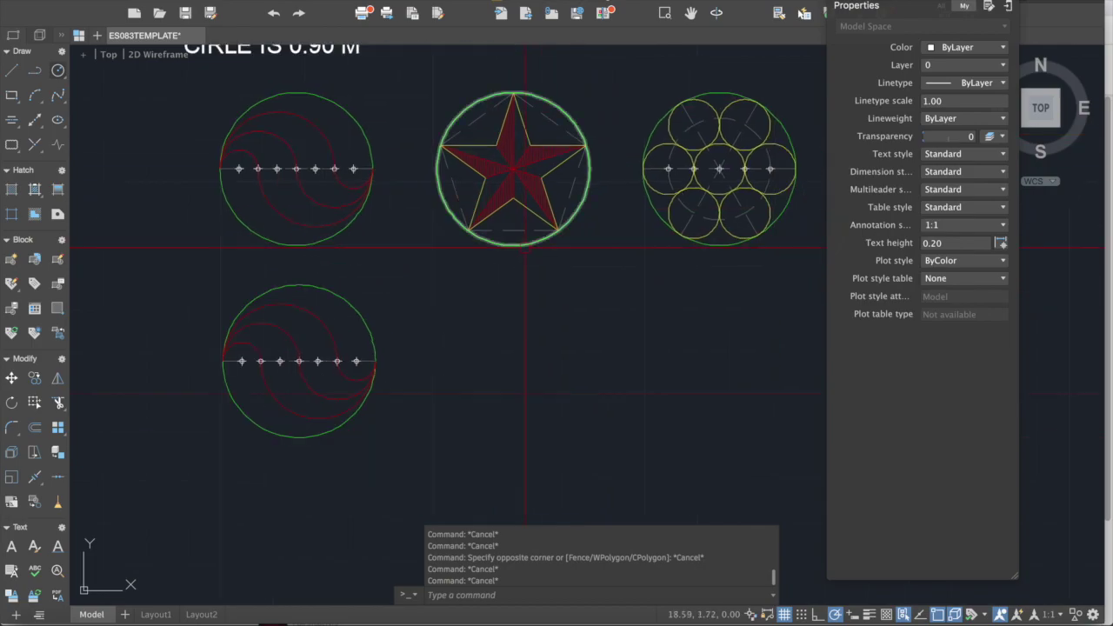
pyautogui.press('Escape')
pyautogui.press('Escape')
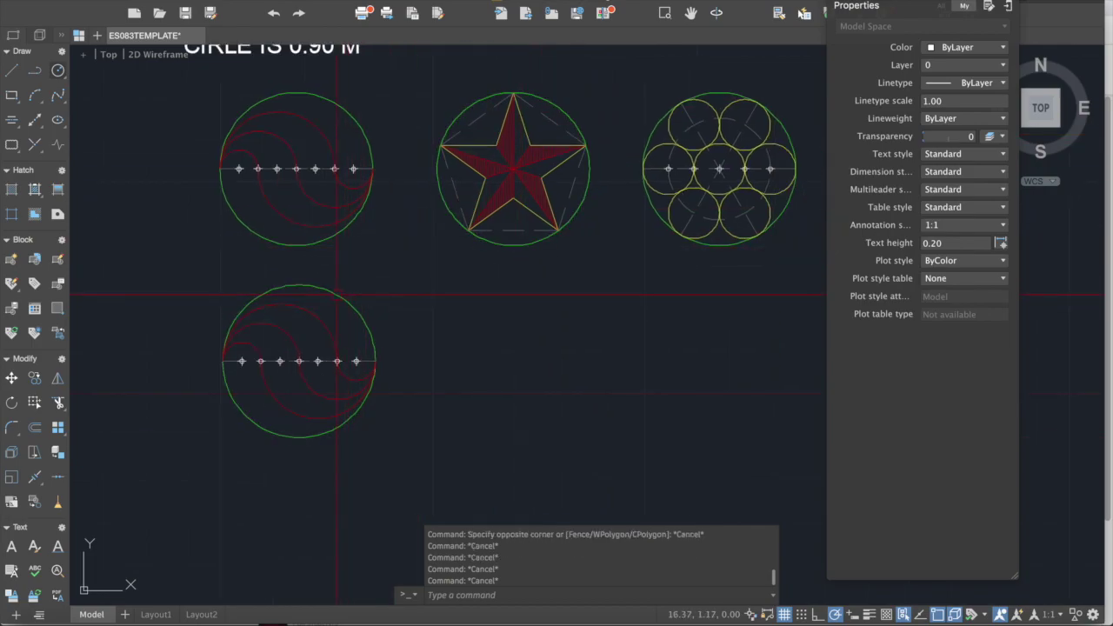
pyautogui.click(339, 294)
pyautogui.write('c')
pyautogui.press('Return')
pyautogui.press('Escape')
# Copy the outer circle of the swirl copy horizontally into the empty space below the reference star
pyautogui.scroll(-3, 342, 416)
pyautogui.write('c')
pyautogui.press('Return')
pyautogui.click(331, 446)
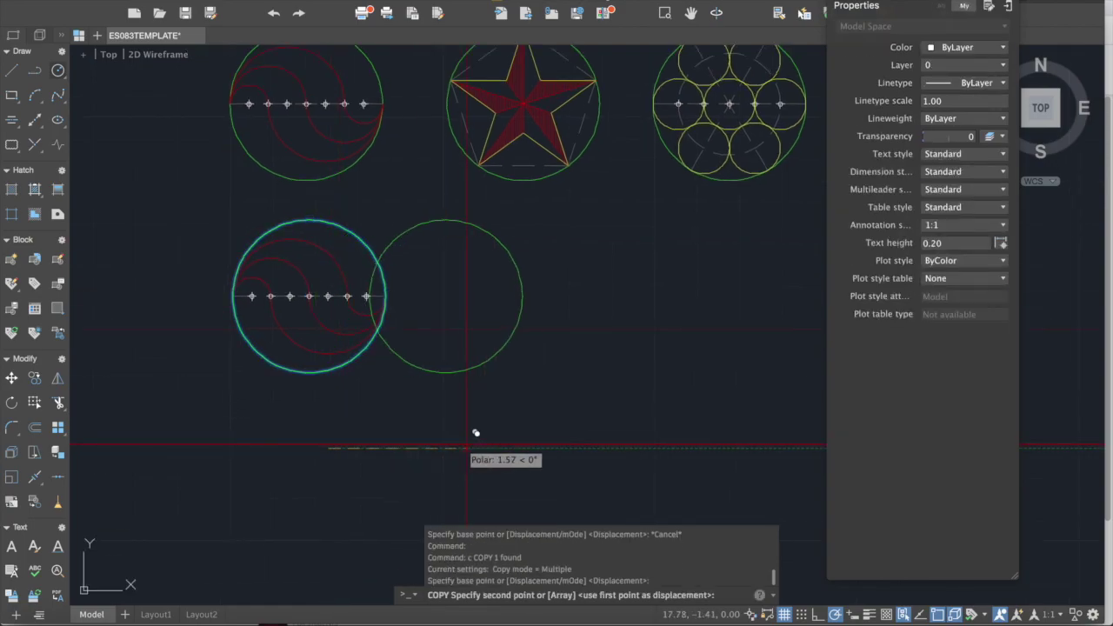
pyautogui.click(553, 439)
pyautogui.press('Escape')
pyautogui.scroll(-3, 495, 442)
pyautogui.scroll(2, 476, 236)
pyautogui.moveTo(496, 398); pyautogui.dragTo(491, 200, button='middle')
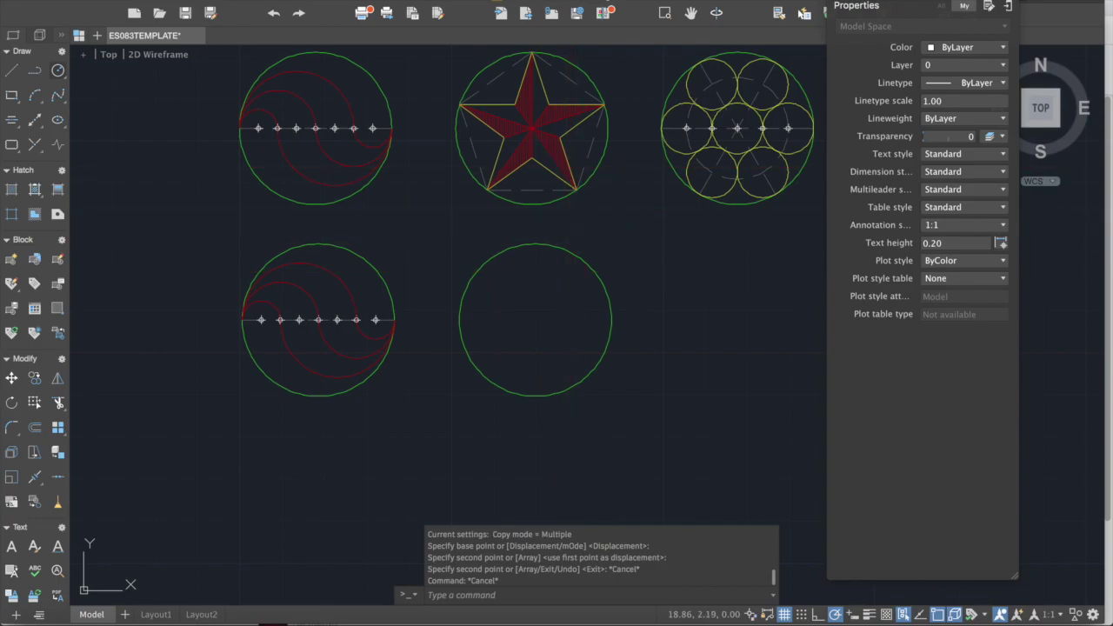
# Move the Properties palette aside so that it no longer covers the circle figures in the drawing
pyautogui.moveTo(568, 167); pyautogui.dragTo(533, 256, button='middle')
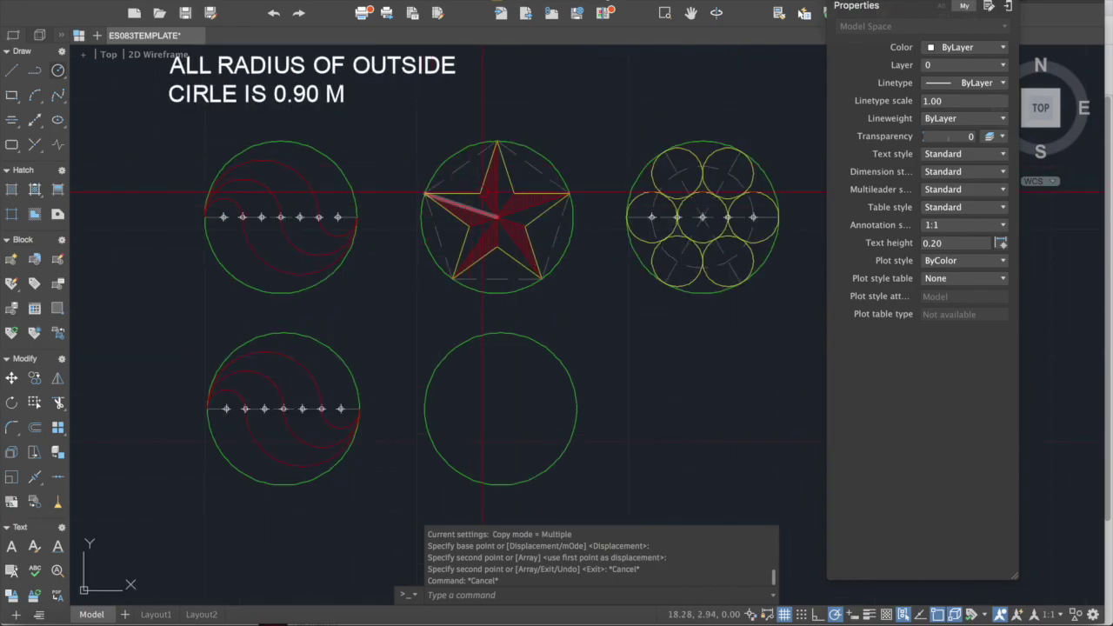
pyautogui.scroll(2, 442, 142)
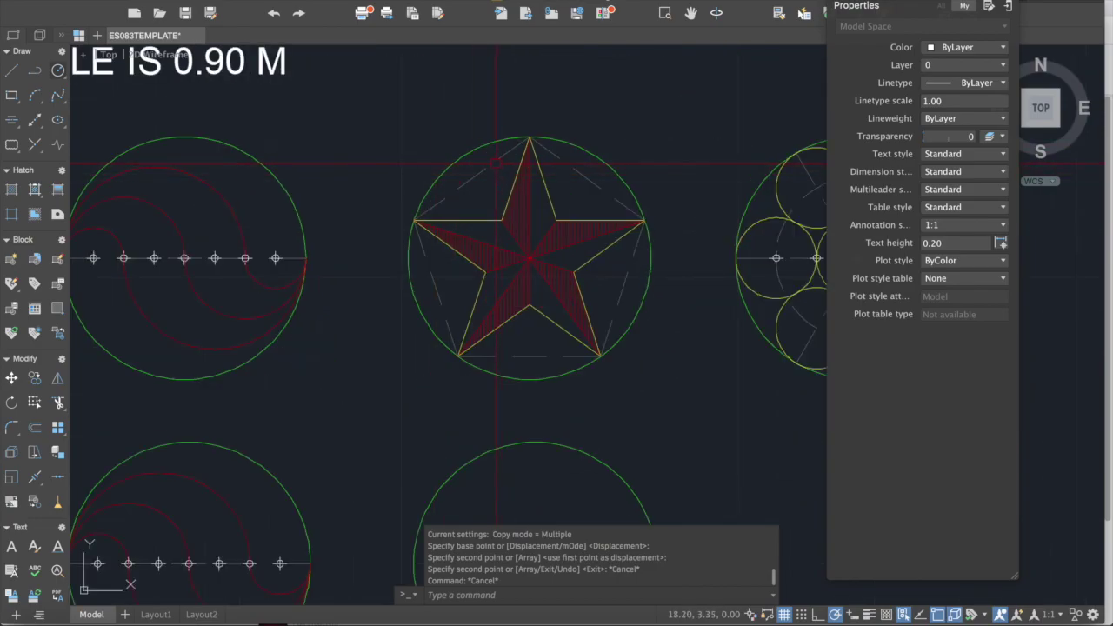
pyautogui.scroll(-2, 502, 164)
pyautogui.press('Escape')
pyautogui.moveTo(537, 250); pyautogui.dragTo(544, 183, button='middle')
pyautogui.press('Escape')
pyautogui.press('Escape')
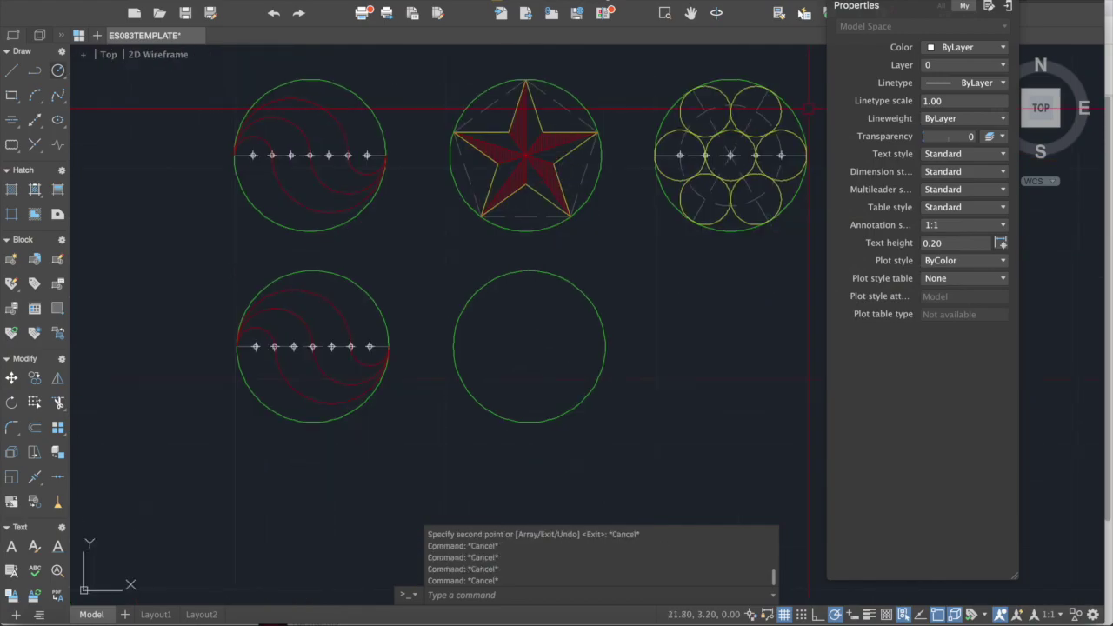
pyautogui.moveTo(869, 6); pyautogui.dragTo(953, 7)
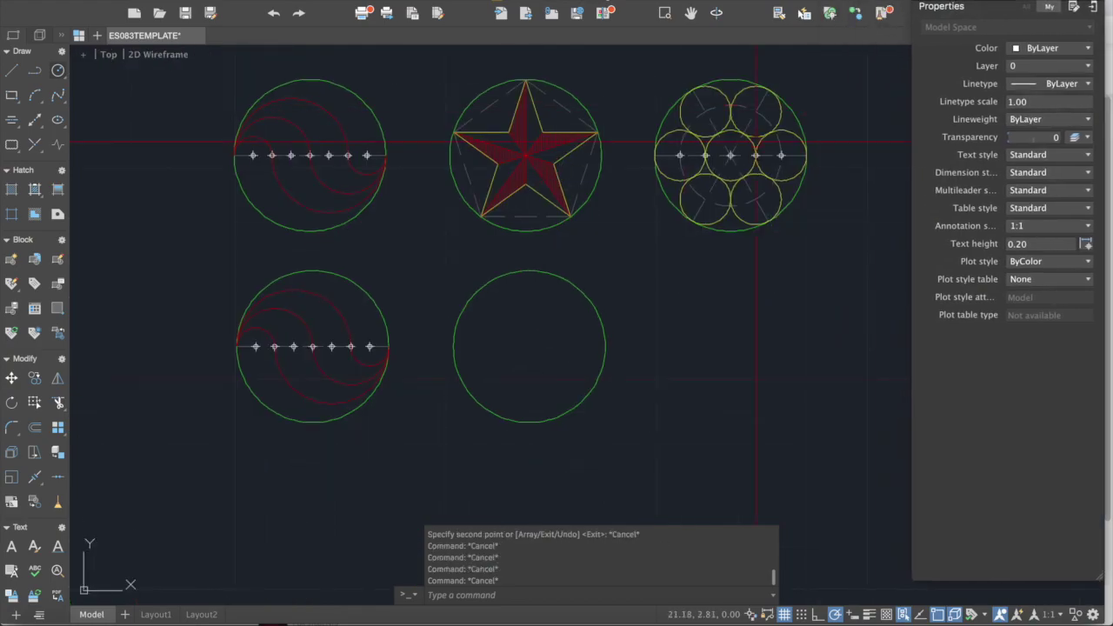
# Draw a 5-sided polygon inscribed in the empty green circle, using the circle's center and a radius of 0.9
pyautogui.scroll(2, 558, 307)
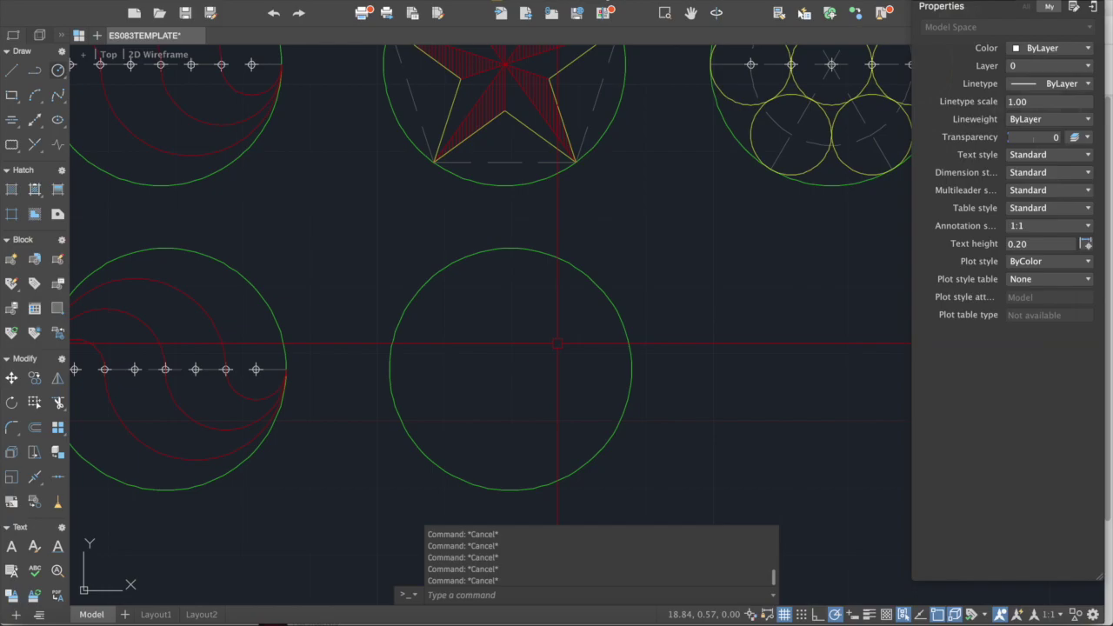
pyautogui.write('polygon')
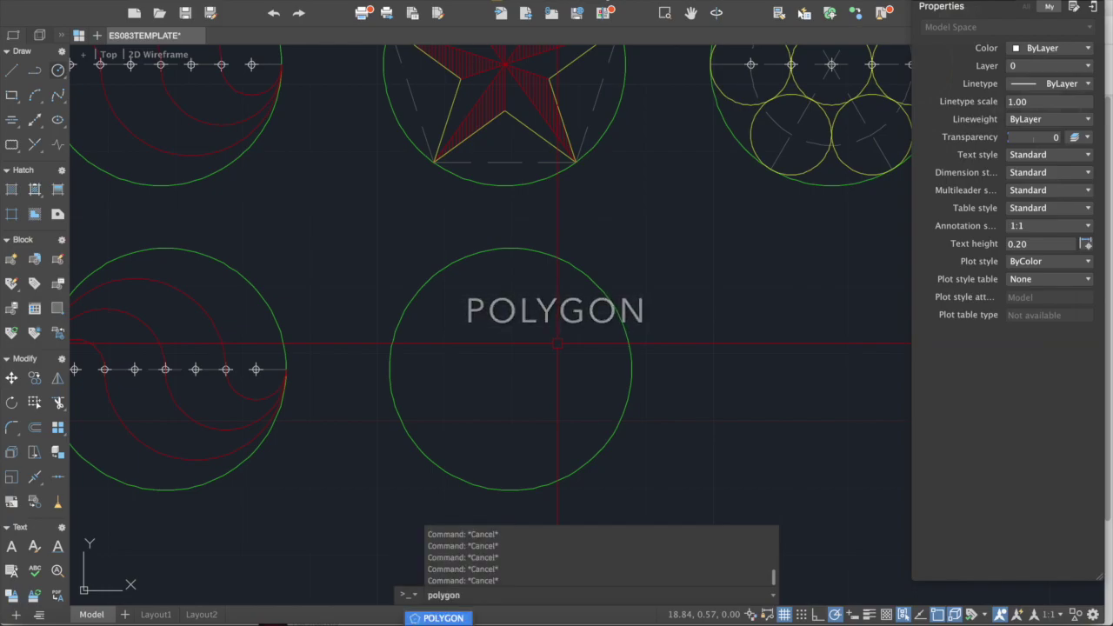
pyautogui.press('Return')
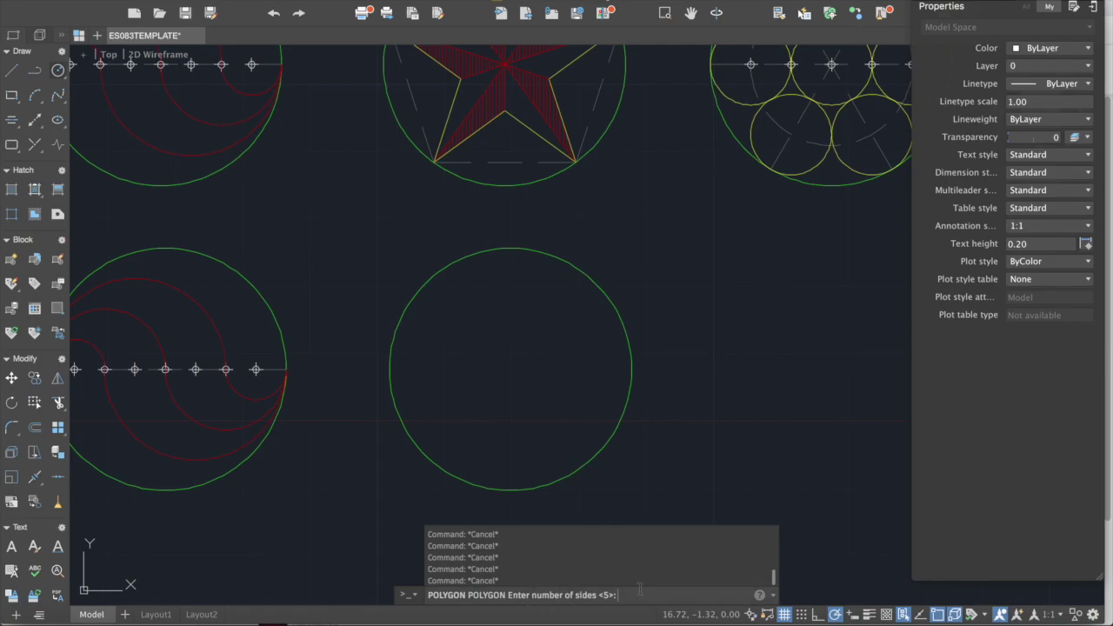
pyautogui.scroll(-3, 540, 249)
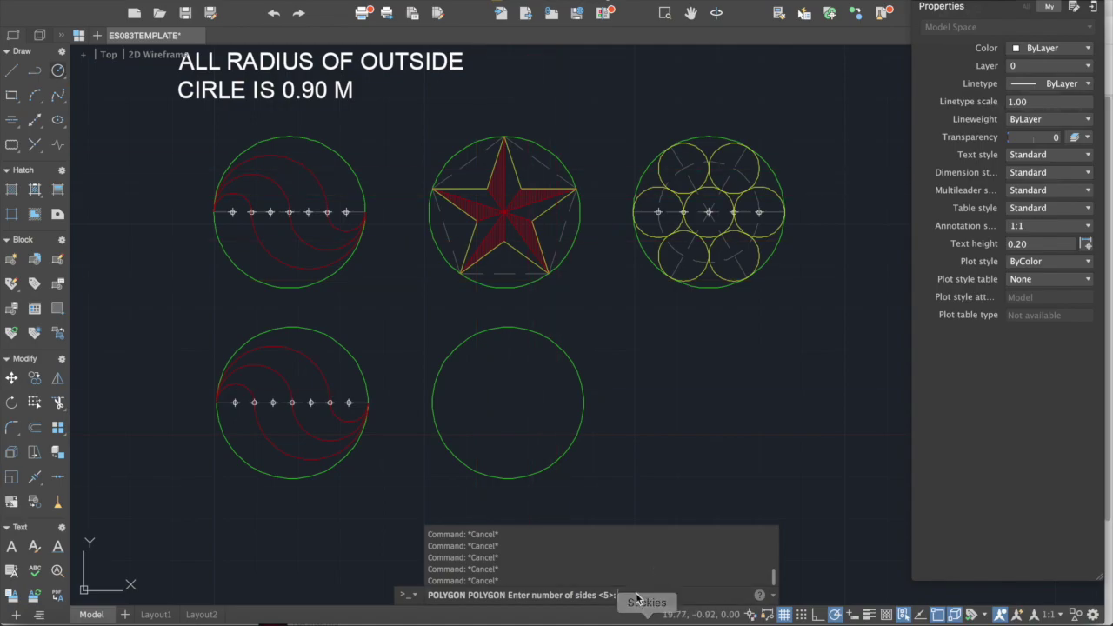
pyautogui.write('5')
pyautogui.press('Return')
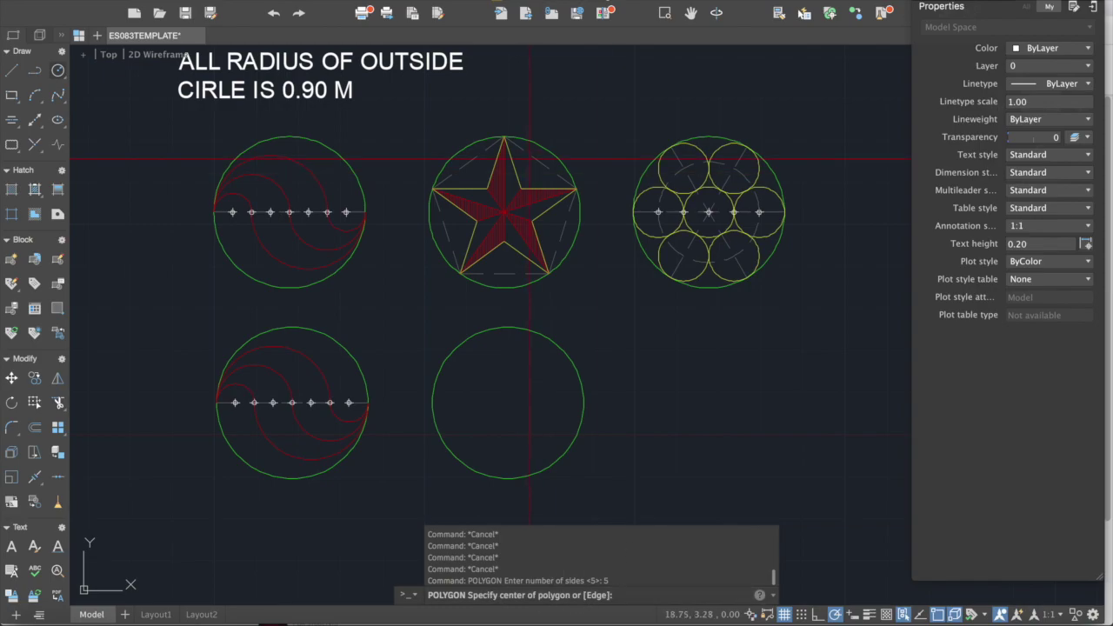
pyautogui.scroll(3, 530, 158)
pyautogui.scroll(-3, 549, 169)
pyautogui.moveTo(557, 131); pyautogui.dragTo(556, 171, button='middle')
pyautogui.moveTo(650, 402); pyautogui.dragTo(667, 238, button='middle')
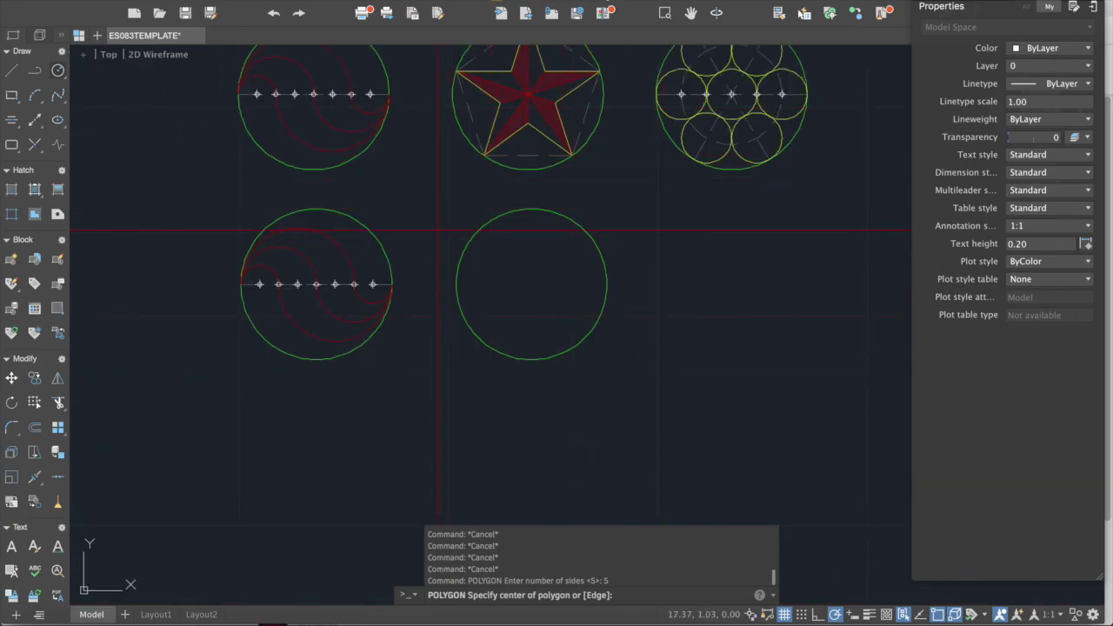
pyautogui.scroll(4, 600, 380)
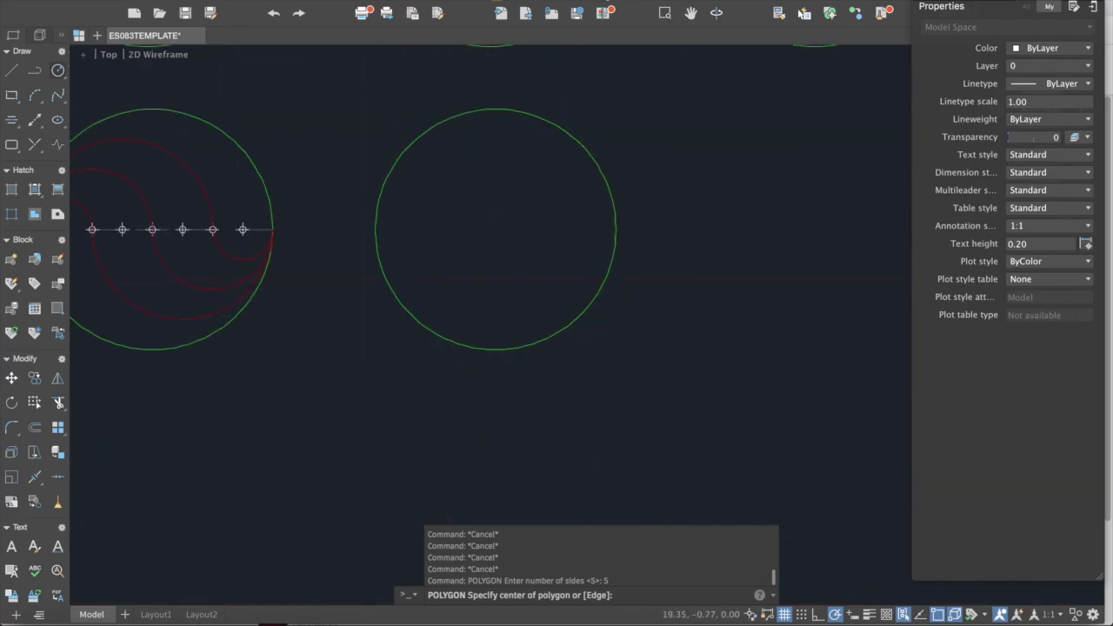
pyautogui.moveTo(607, 287); pyautogui.dragTo(622, 388, button='middle')
pyautogui.scroll(-3, 622, 383)
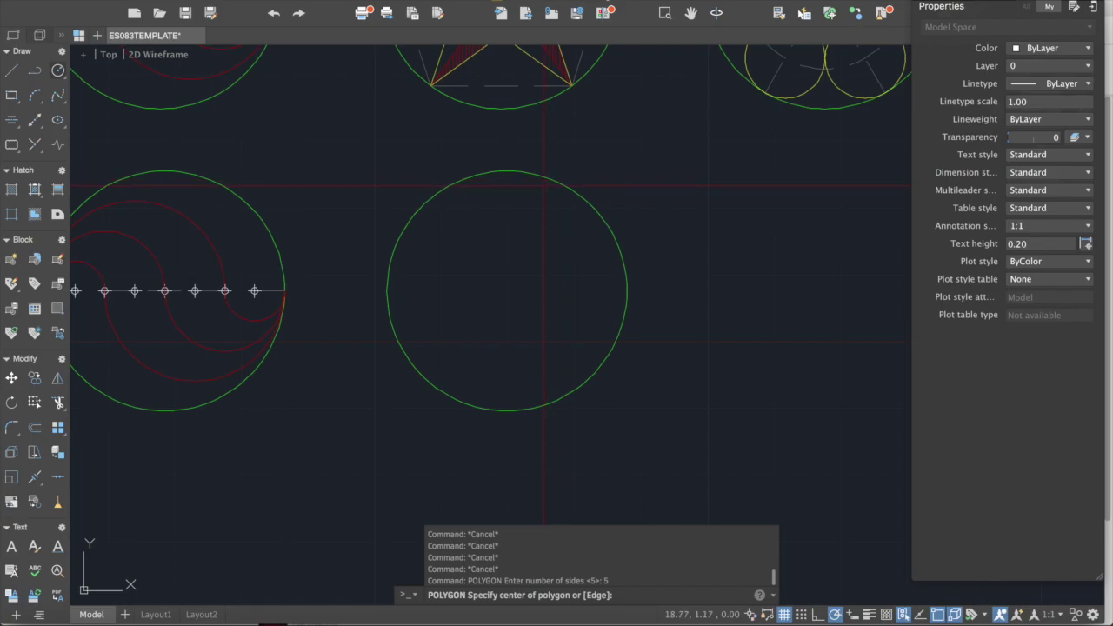
pyautogui.scroll(-3, 592, 375)
pyautogui.moveTo(591, 375); pyautogui.dragTo(580, 425, button='middle')
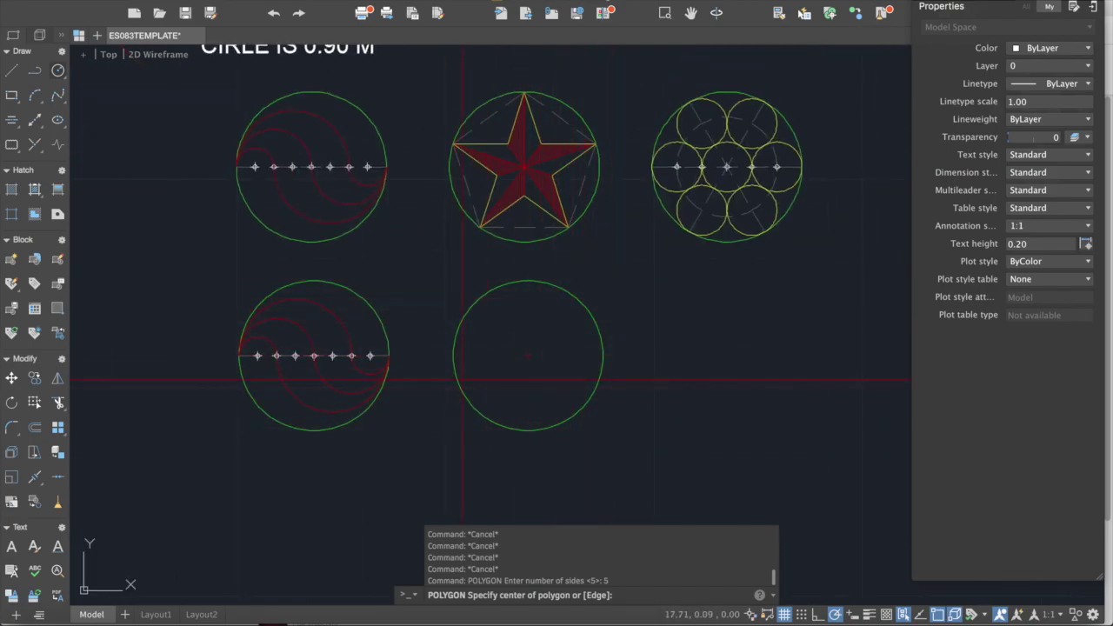
pyautogui.click(528, 356)
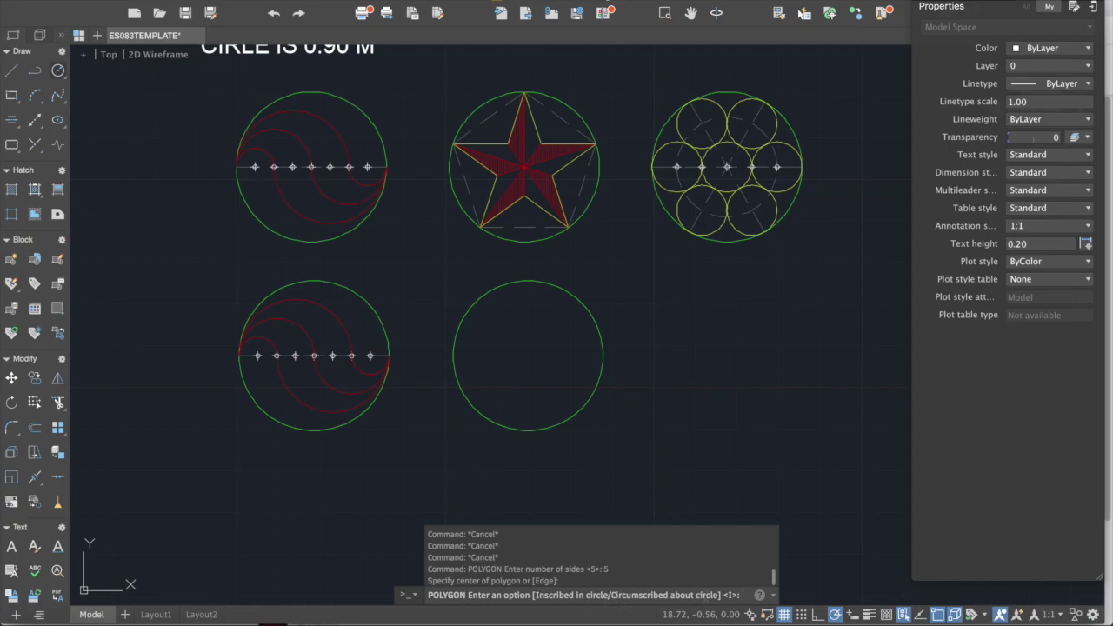
pyautogui.scroll(2, 517, 398)
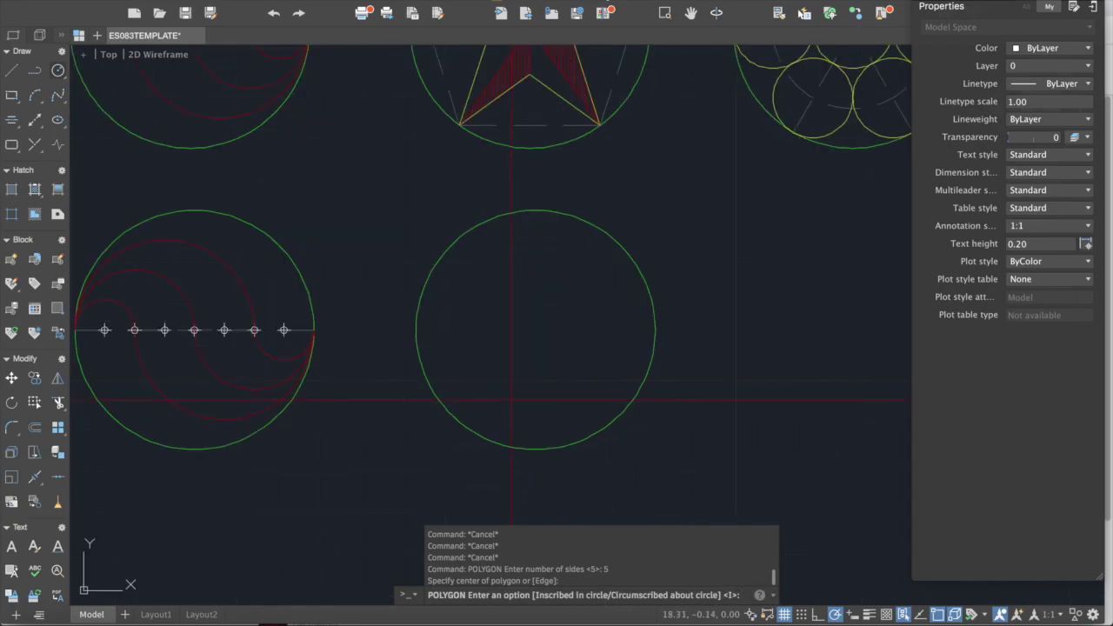
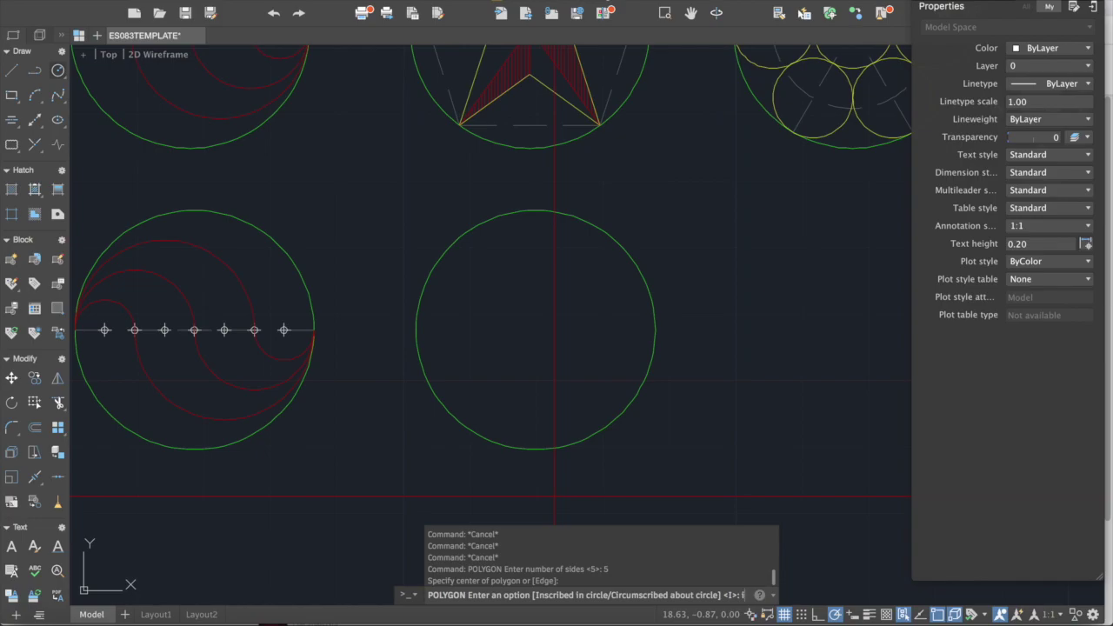
pyautogui.press('Return')
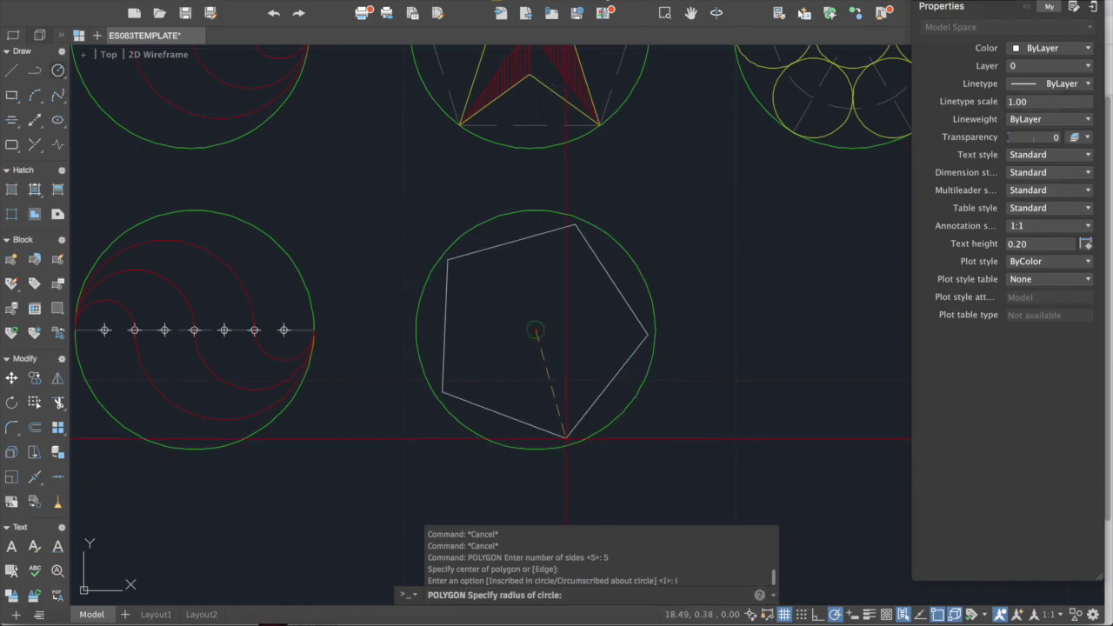
pyautogui.write('.9')
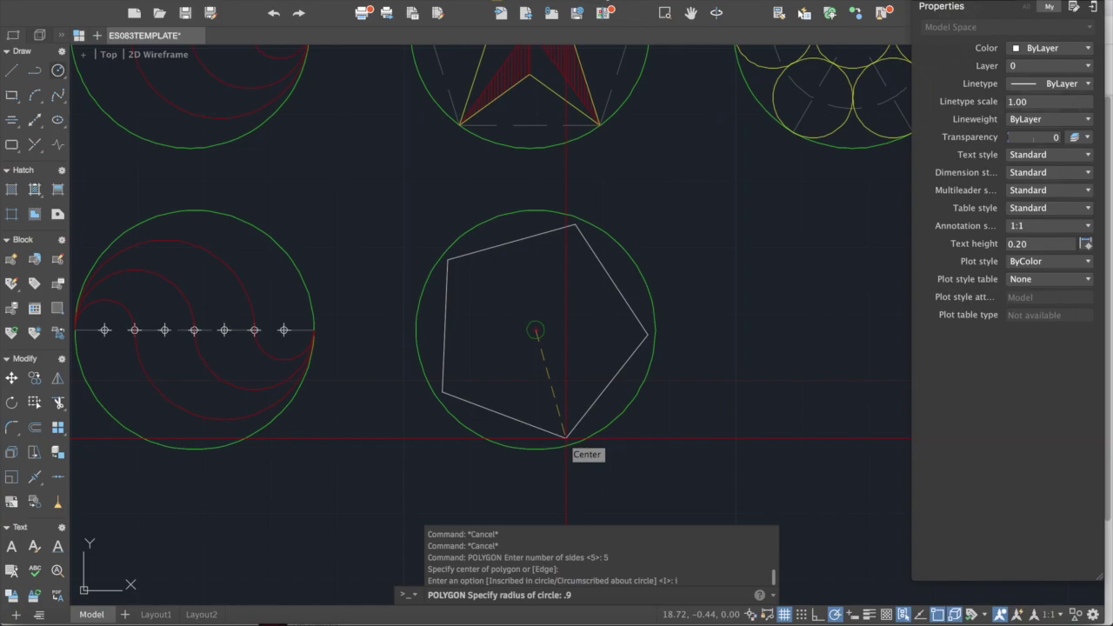
pyautogui.press('Return')
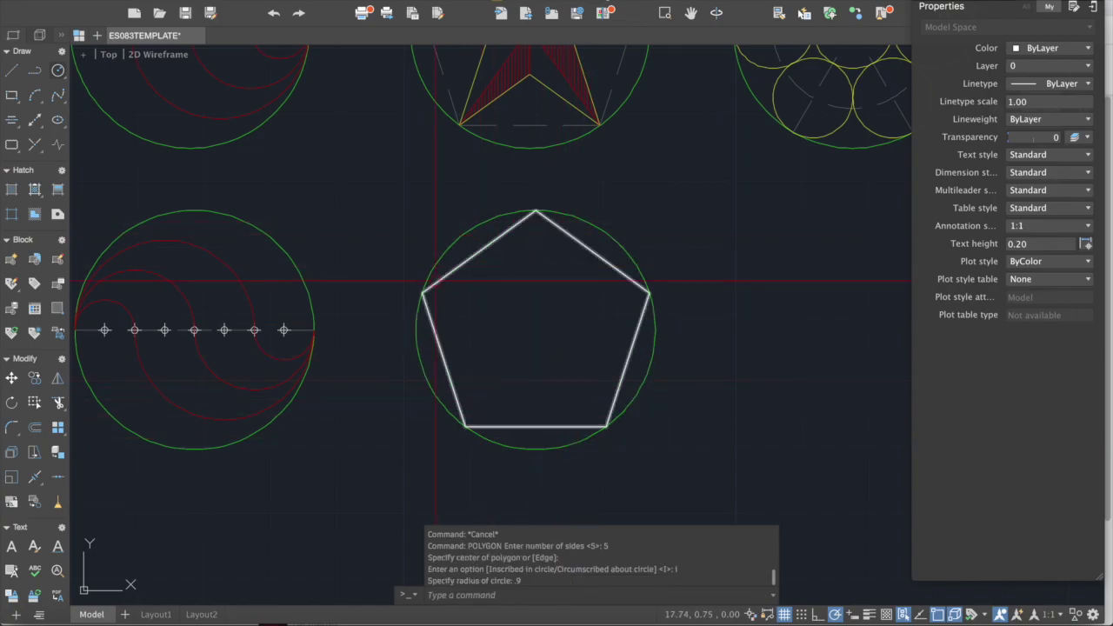
# Examine how the inscribed pentagon fits inside its circle and compare it with the reference star figure above
pyautogui.scroll(4, 438, 281)
pyautogui.moveTo(471, 278); pyautogui.dragTo(380, 278, button='middle')
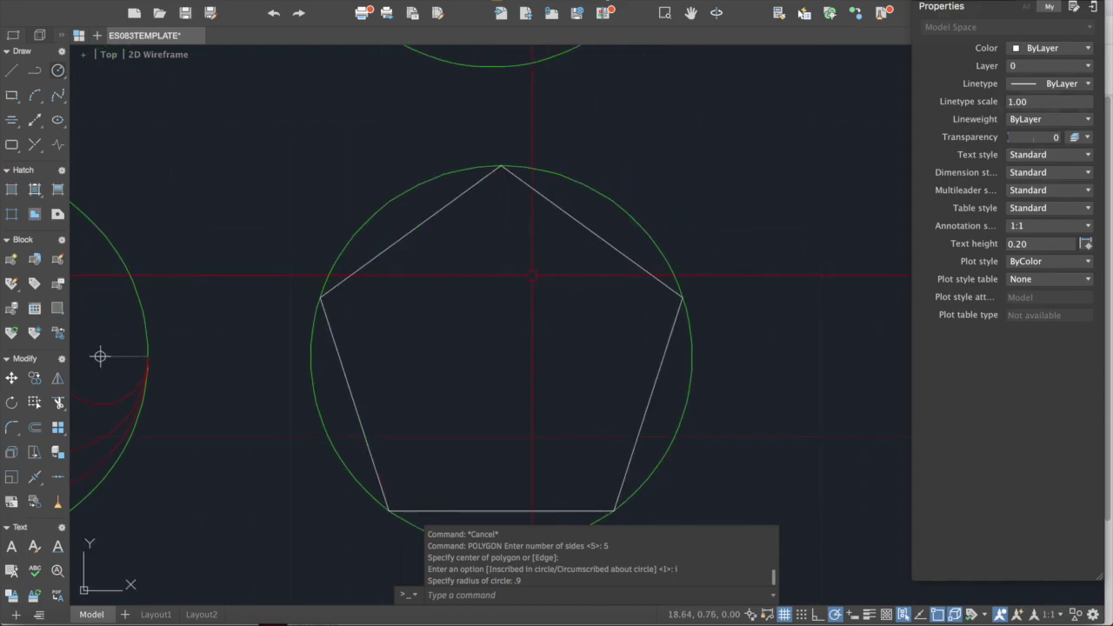
pyautogui.scroll(-2, 516, 231)
pyautogui.moveTo(519, 230); pyautogui.dragTo(522, 223, button='middle')
pyautogui.scroll(1, 523, 224)
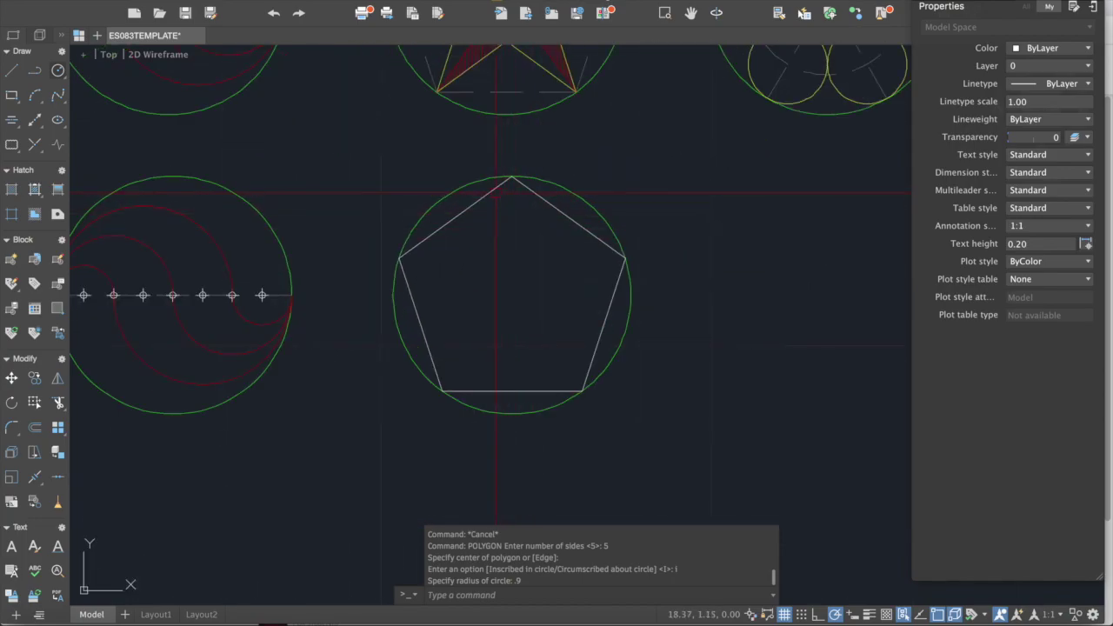
pyautogui.scroll(-2, 548, 304)
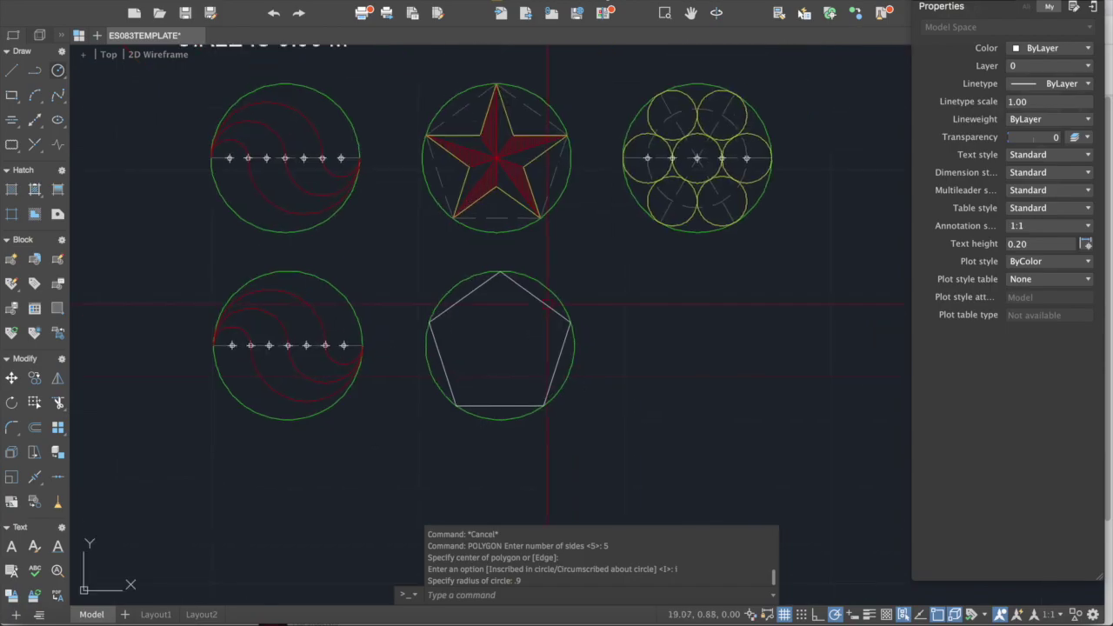
pyautogui.scroll(2, 548, 304)
pyautogui.moveTo(533, 289)
pyautogui.mouseDown()
pyautogui.moveTo(540, 281)
pyautogui.moveTo(520, 294)
pyautogui.mouseUp()
pyautogui.press('Escape')
pyautogui.press('Escape')
pyautogui.press('Escape')
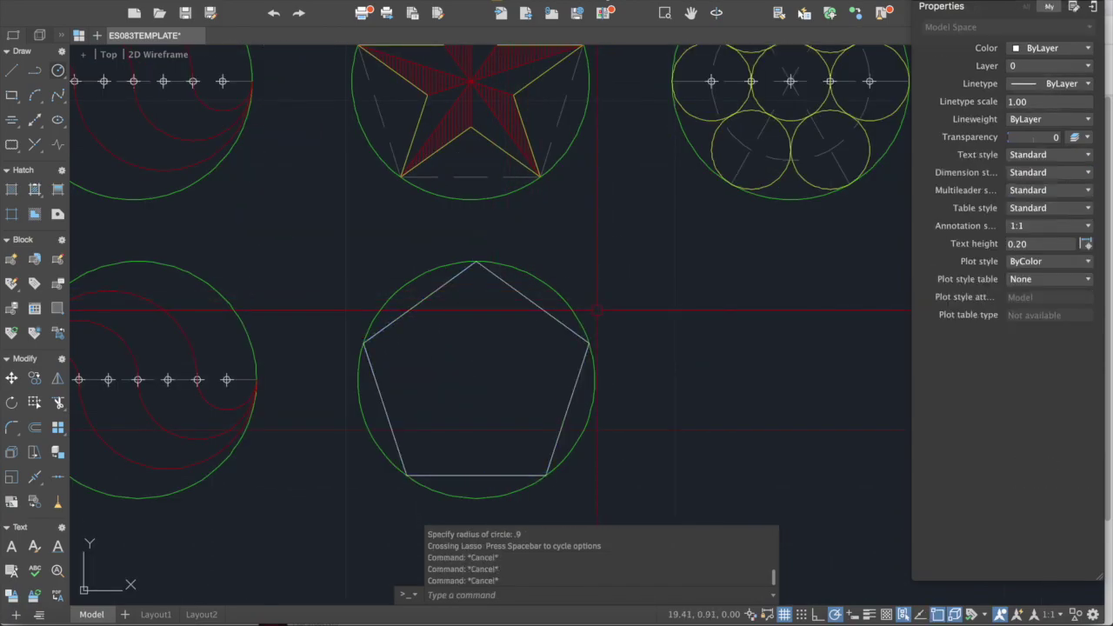
# Draw a second 5-sided polygon on the same center, circumscribed about the green circle with a radius of 0.9
pyautogui.write('poly')
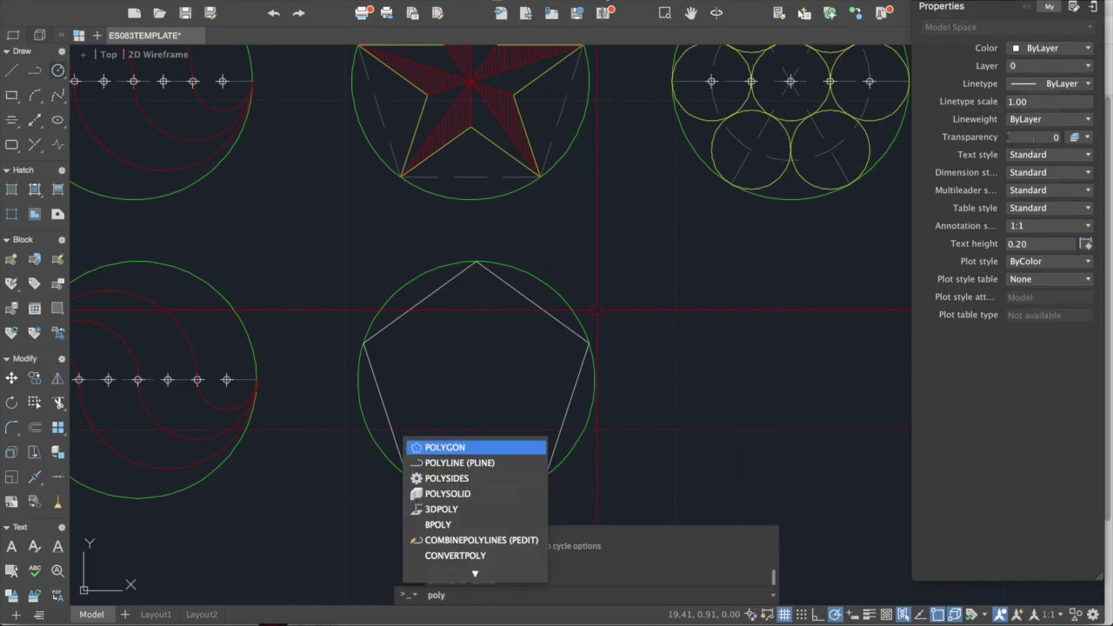
pyautogui.press('Return')
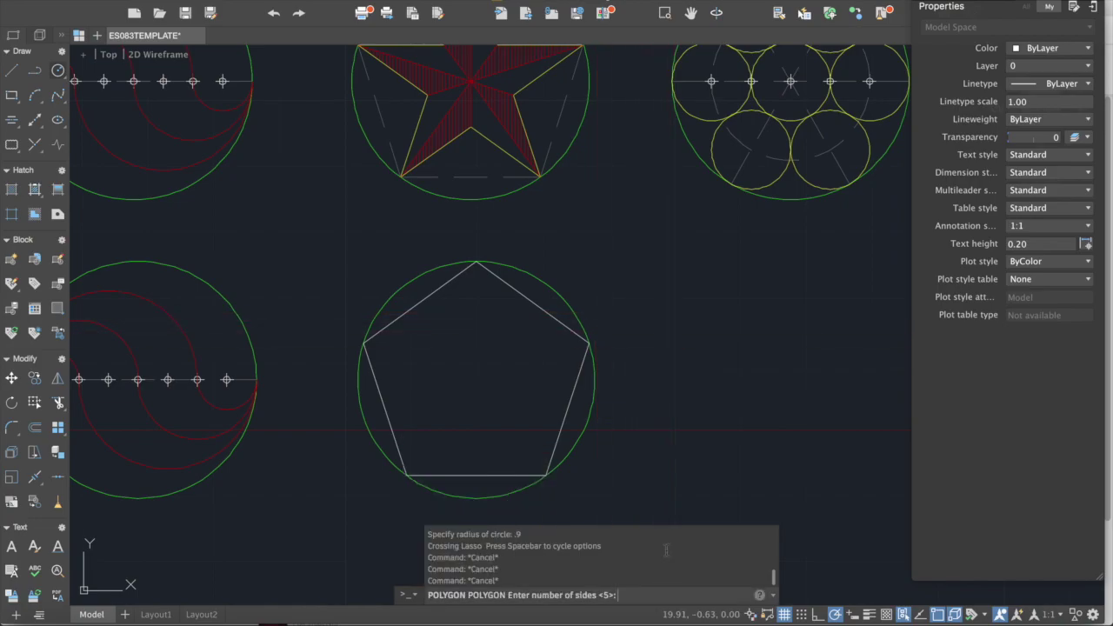
pyautogui.write('5')
pyautogui.press('Return')
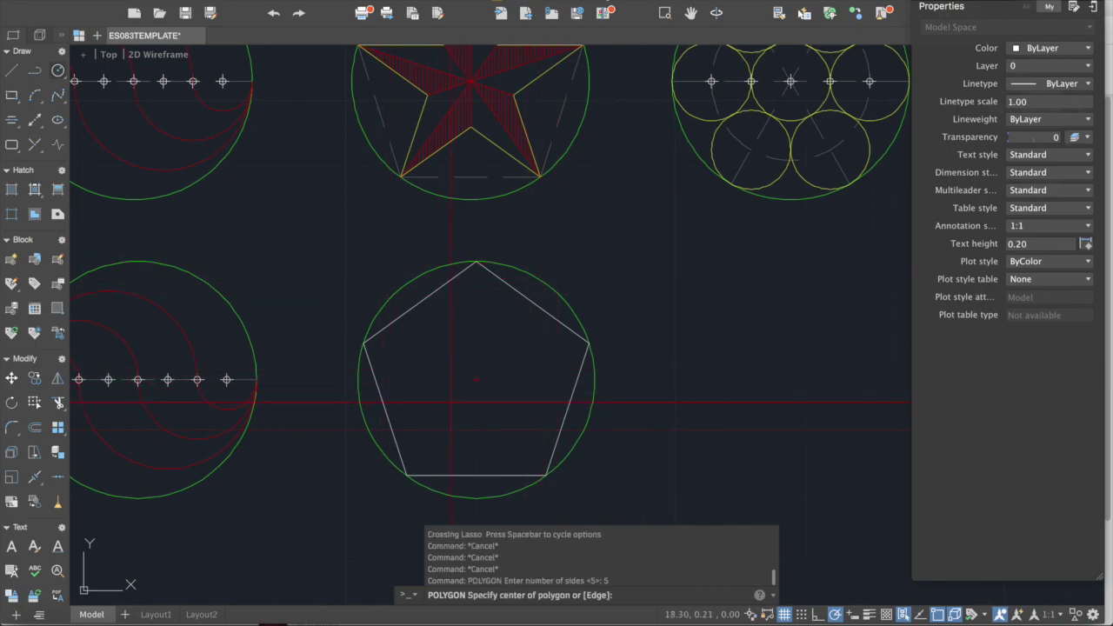
pyautogui.click(475, 380)
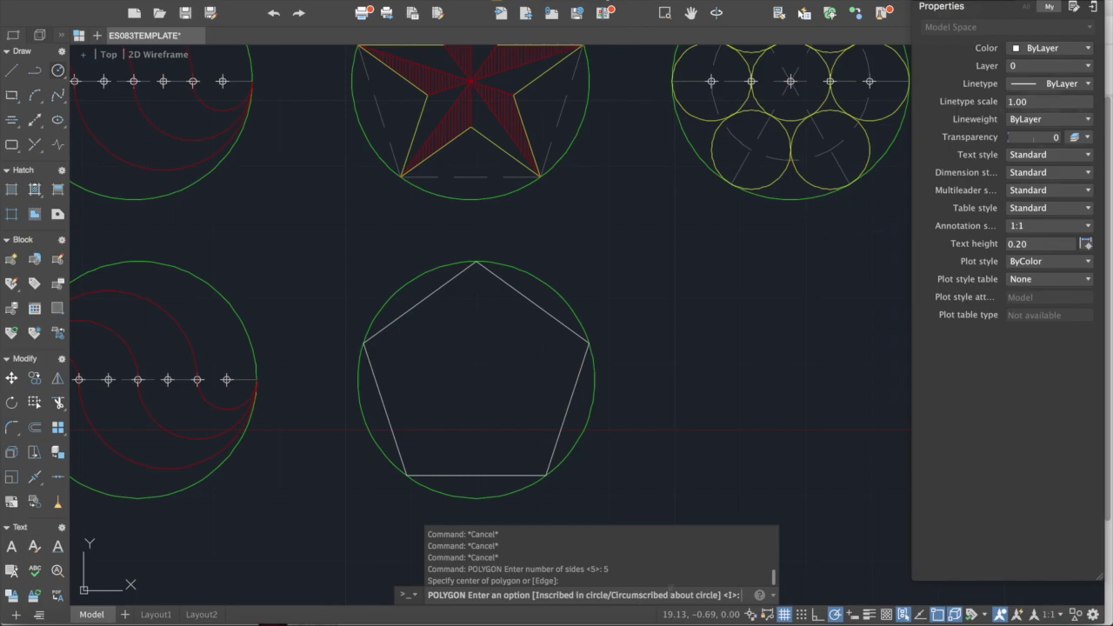
pyautogui.write('c')
pyautogui.press('Return')
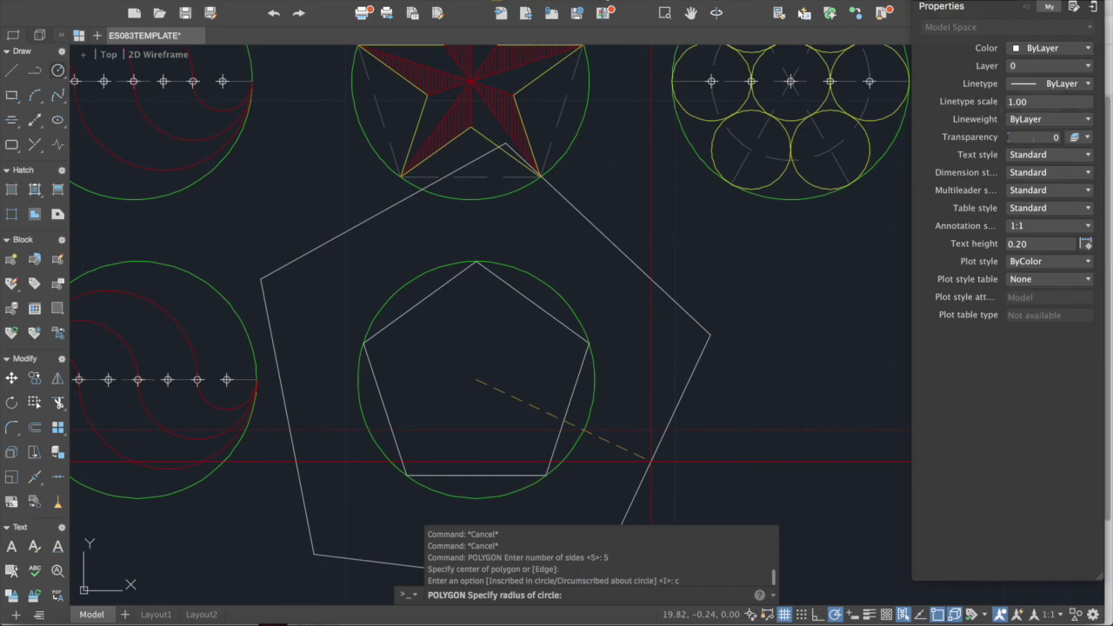
pyautogui.press('Return')
pyautogui.press('Escape')
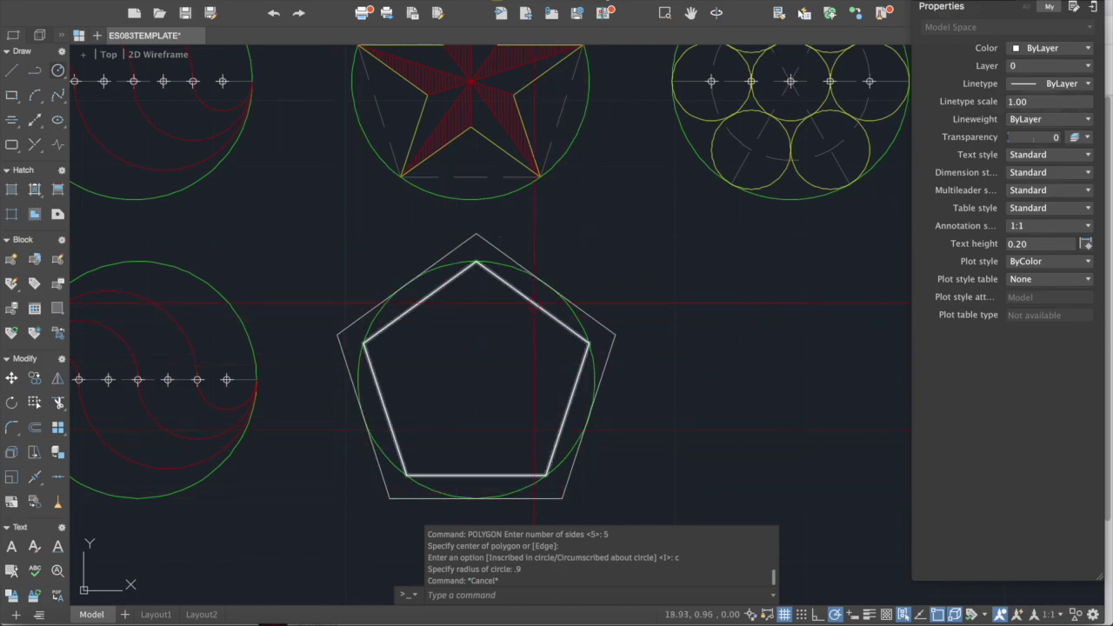
# Erase the outer pentagon circumscribed about the circle, keeping the inscribed one
pyautogui.click(507, 280)
pyautogui.press('Escape')
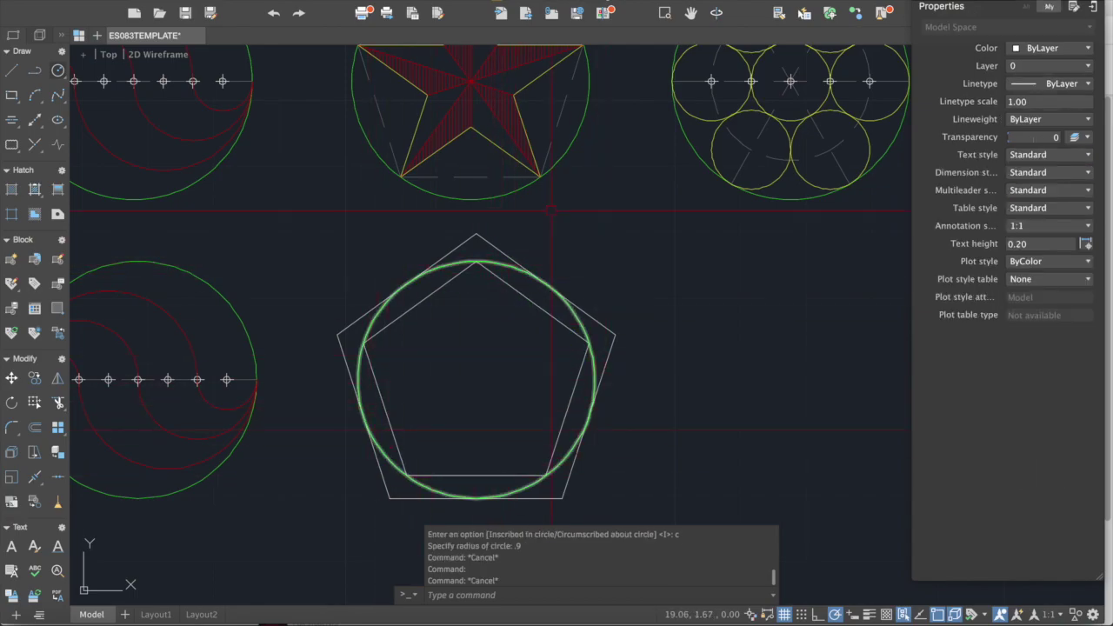
pyautogui.press('Escape')
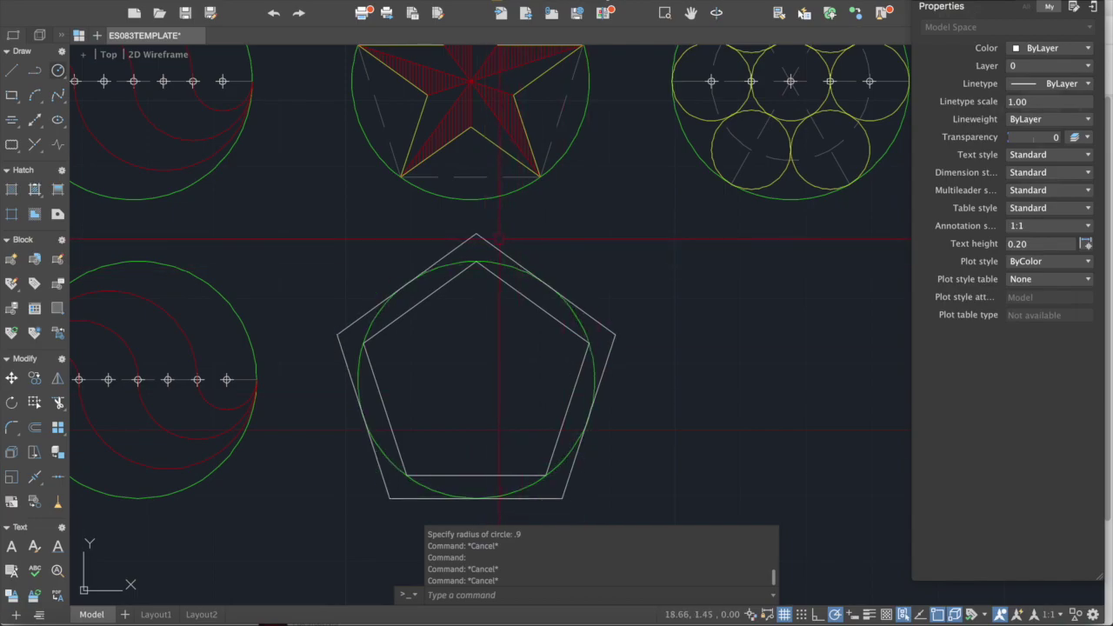
pyautogui.click(492, 246)
pyautogui.press('Escape')
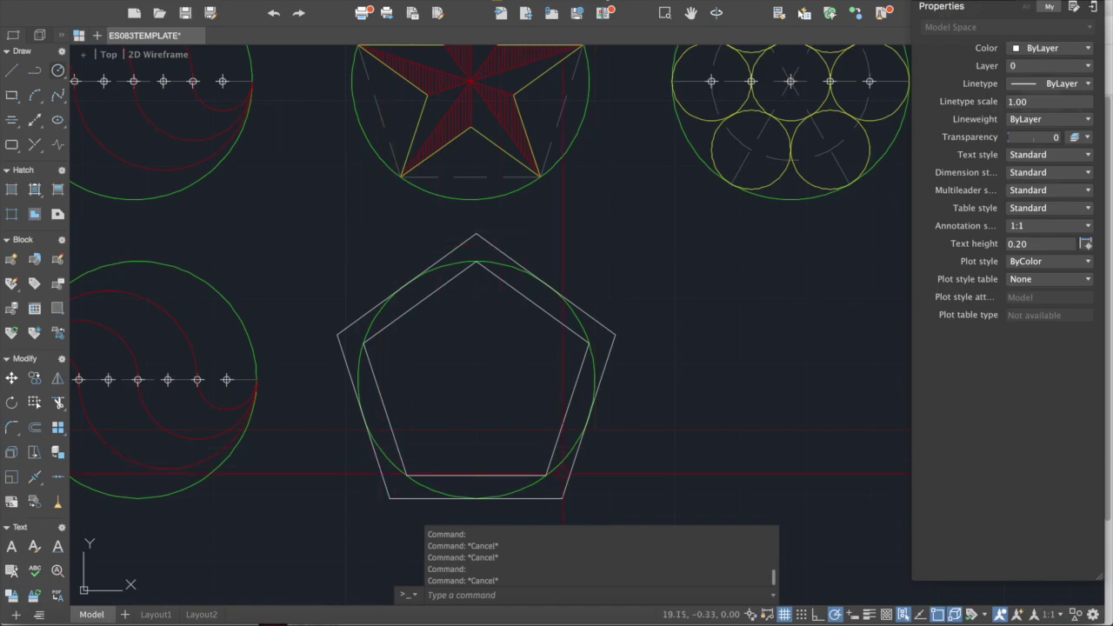
pyautogui.click(483, 238)
pyautogui.write('e')
pyautogui.press('Return')
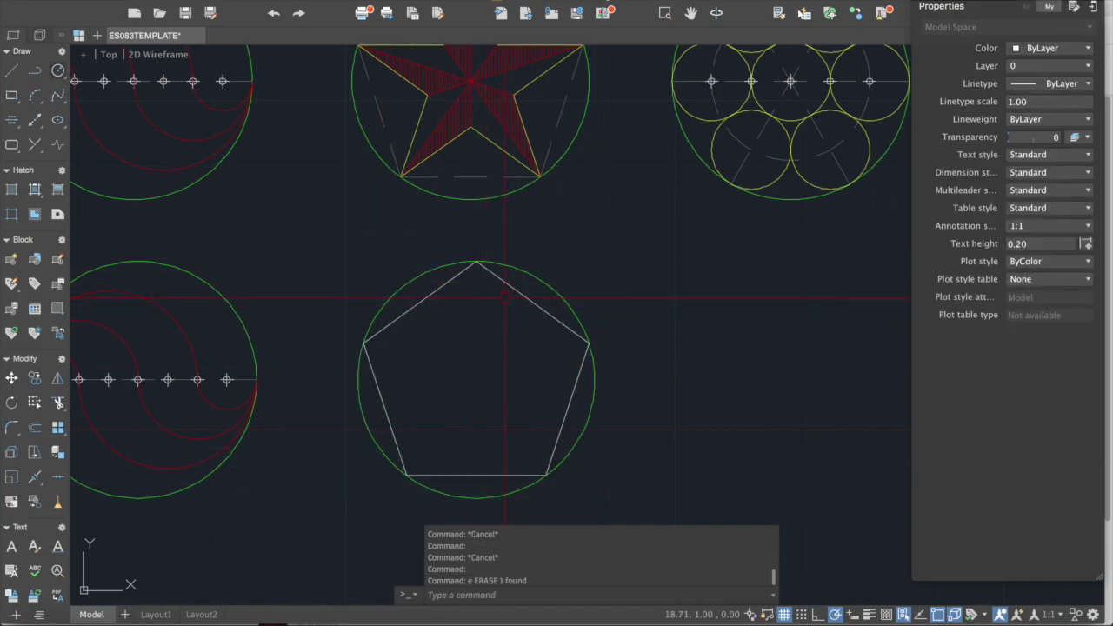
pyautogui.scroll(-1, 506, 298)
pyautogui.scroll(1, 511, 282)
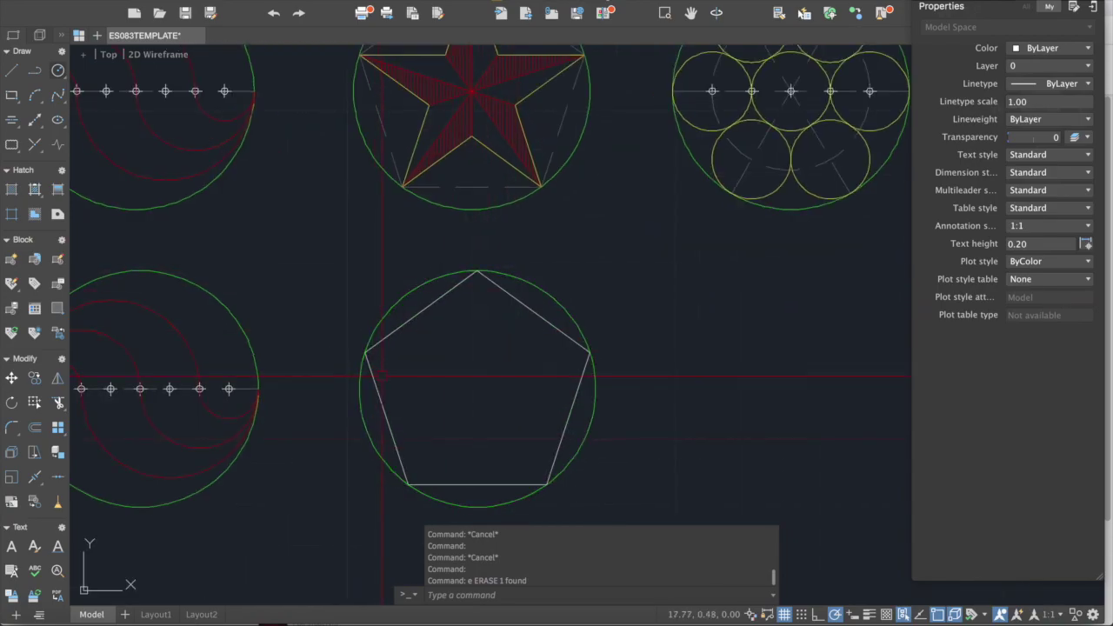
pyautogui.scroll(-2, 469, 280)
pyautogui.moveTo(471, 278); pyautogui.dragTo(494, 283, button='middle')
pyautogui.scroll(2, 497, 278)
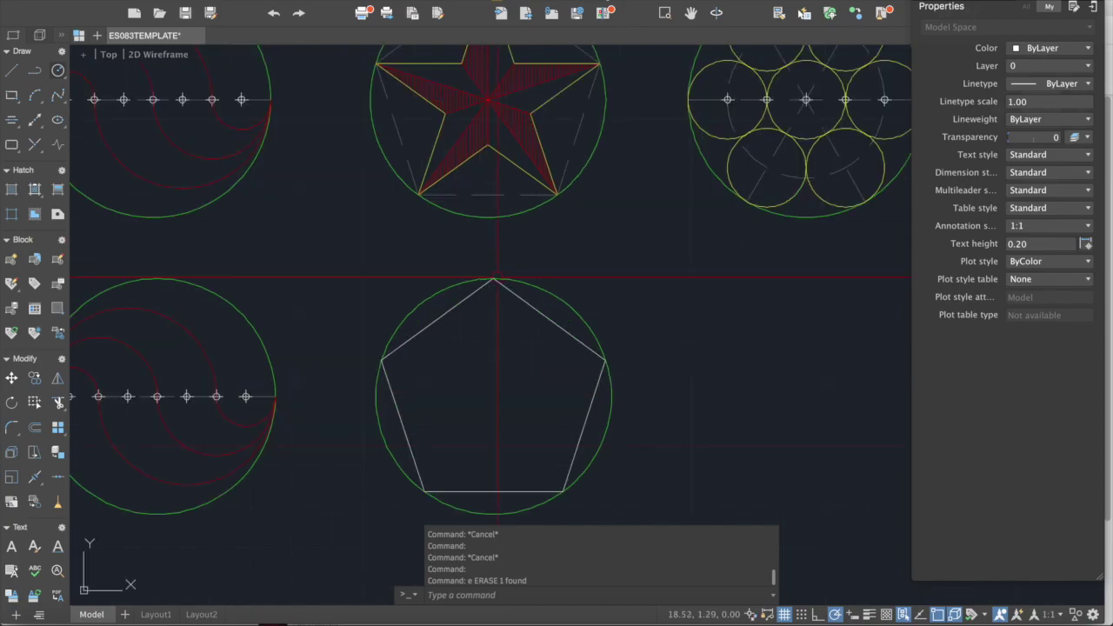
# Draw a continuous chain of five lines linking the pentagon's non-adjacent vertices, starting and ending at its lower-left vertex, to form a star
pyautogui.scroll(-2, 470, 158)
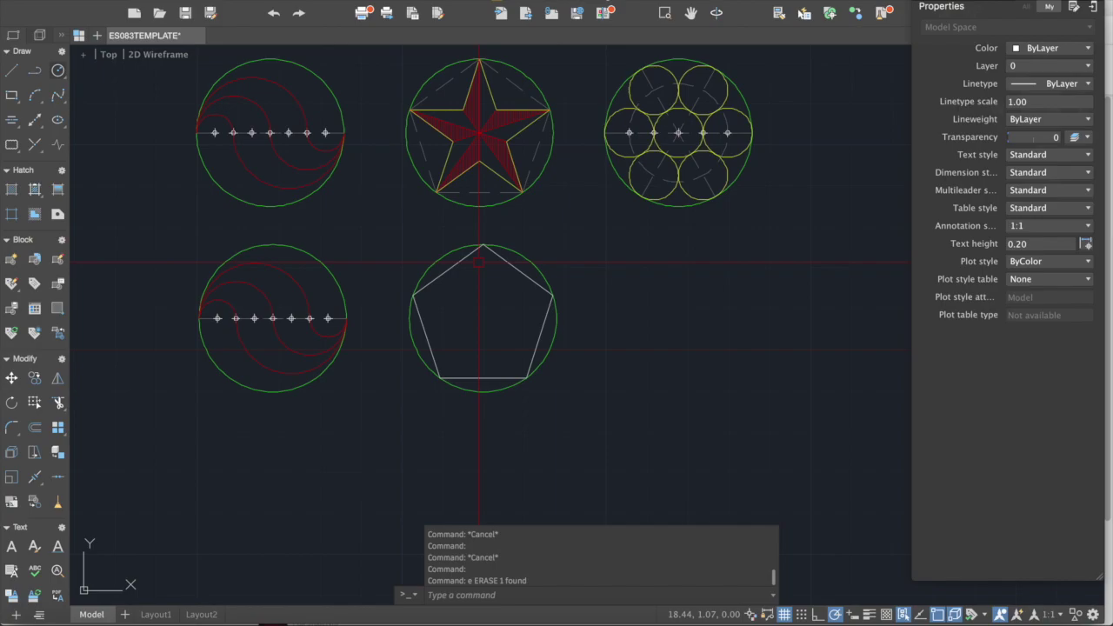
pyautogui.write('l')
pyautogui.press('Return')
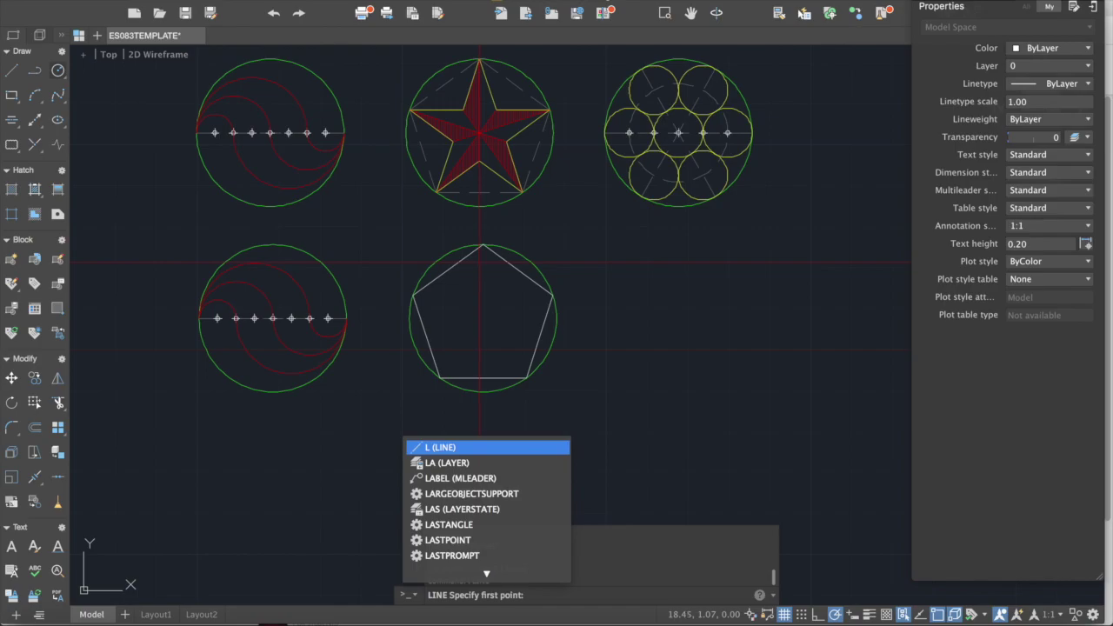
pyautogui.press('Return')
pyautogui.click(440, 378)
pyautogui.click(484, 246)
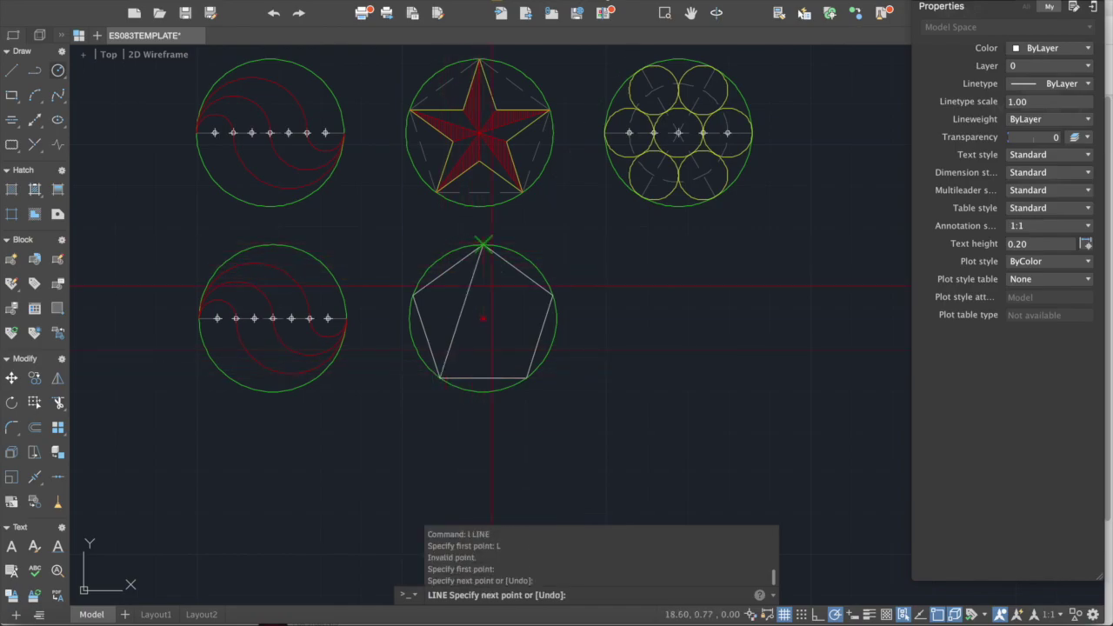
pyautogui.click(527, 379)
pyautogui.click(413, 297)
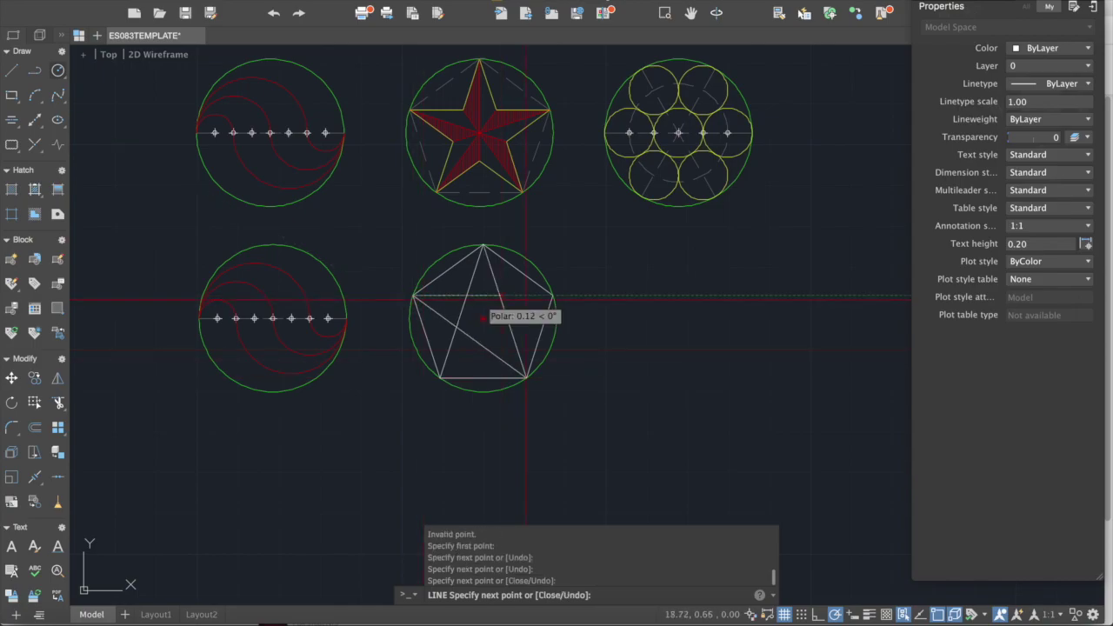
pyautogui.click(553, 297)
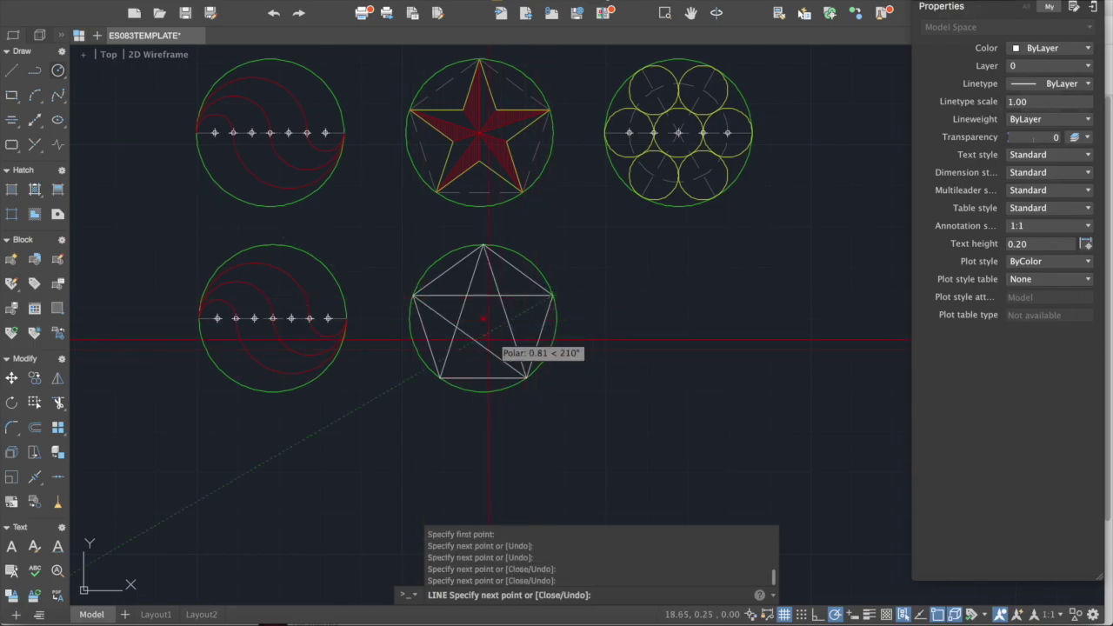
pyautogui.click(440, 378)
pyautogui.press('Return')
pyautogui.scroll(2, 542, 317)
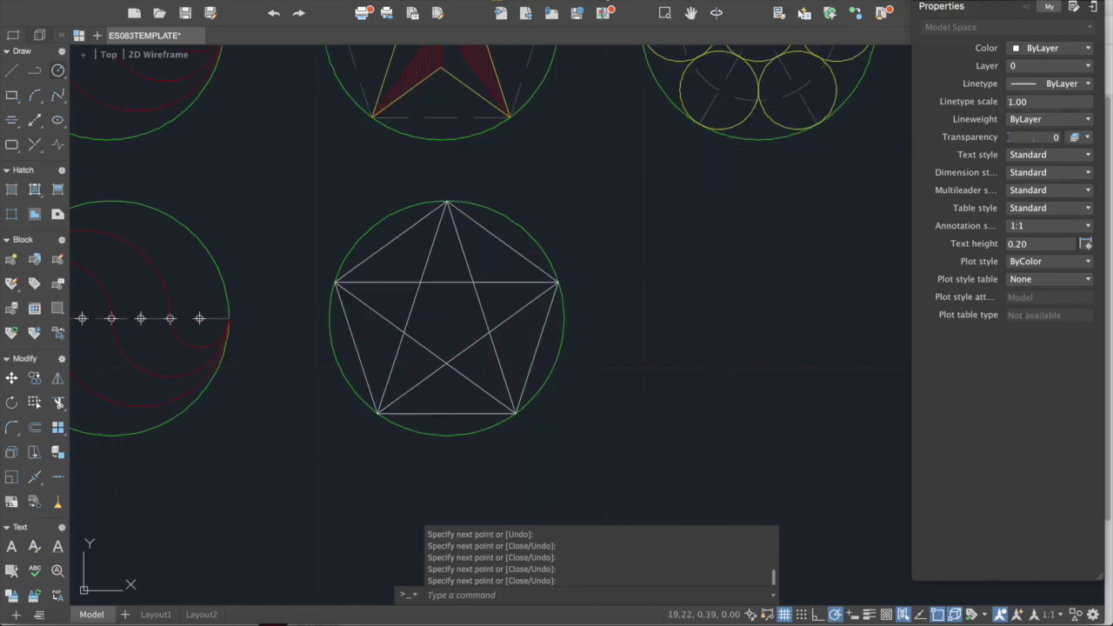
pyautogui.scroll(-2, 590, 369)
pyautogui.scroll(2, 558, 332)
pyautogui.scroll(-2, 561, 348)
pyautogui.press('Escape')
# Trim the five inner segments where the star's diagonals cross, leaving only the outline of the five-pointed star
pyautogui.scroll(2, 534, 371)
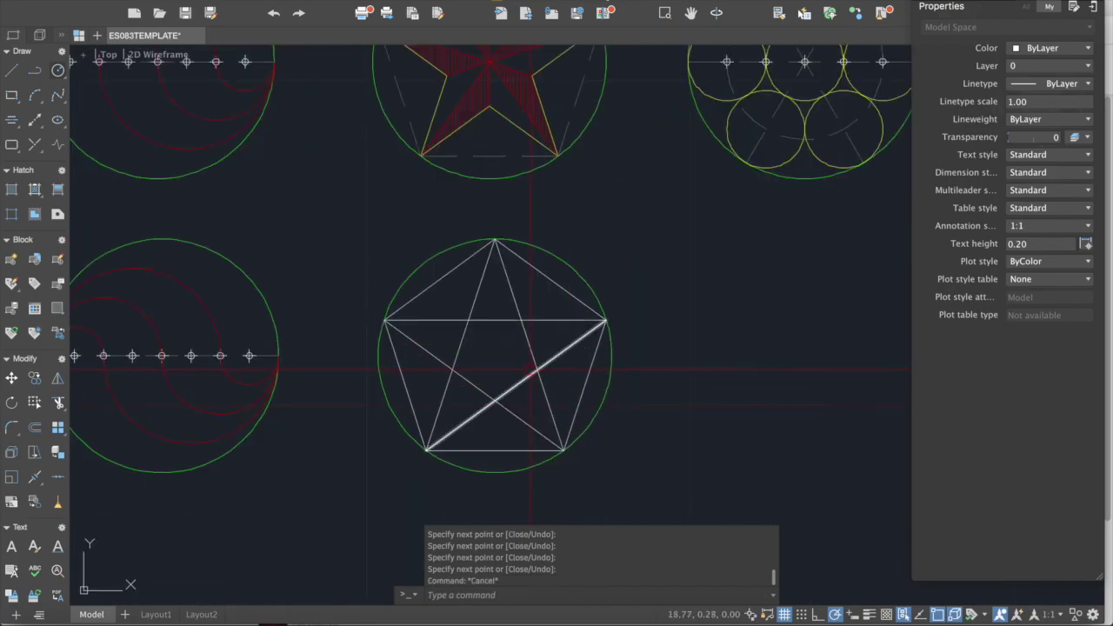
pyautogui.write('tr')
pyautogui.press('Return')
pyautogui.press('Return')
pyautogui.click(493, 322)
pyautogui.click(460, 341)
pyautogui.click(467, 379)
pyautogui.click(516, 386)
pyautogui.click(532, 348)
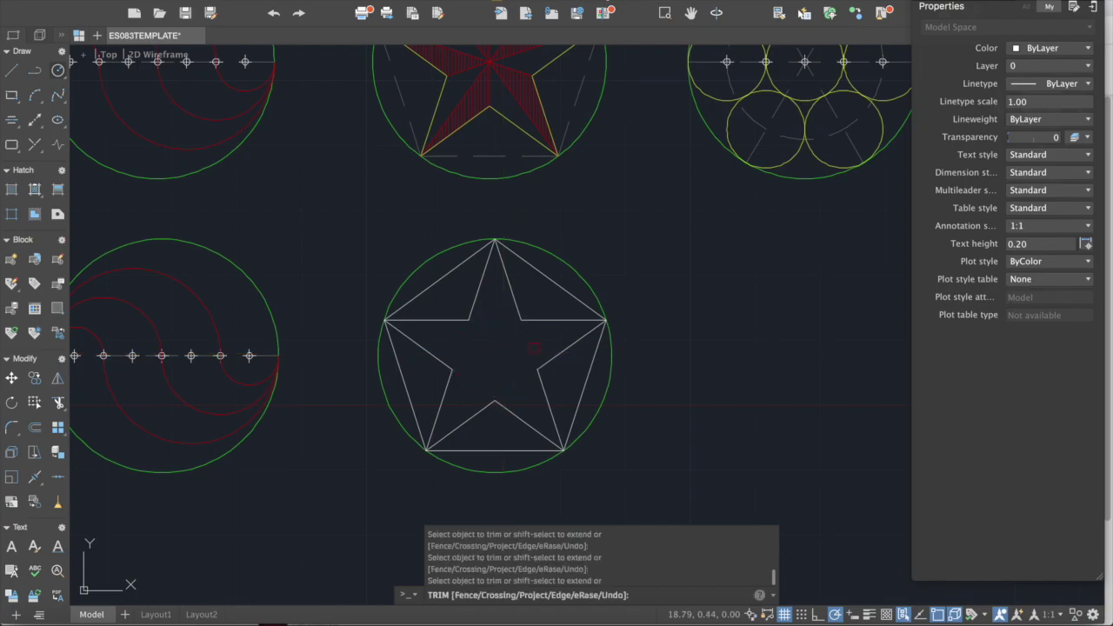
pyautogui.scroll(-3, 534, 348)
pyautogui.press('Escape')
pyautogui.press('Escape')
# Draw a line from the circle's center to the star's top tip
pyautogui.scroll(2, 492, 297)
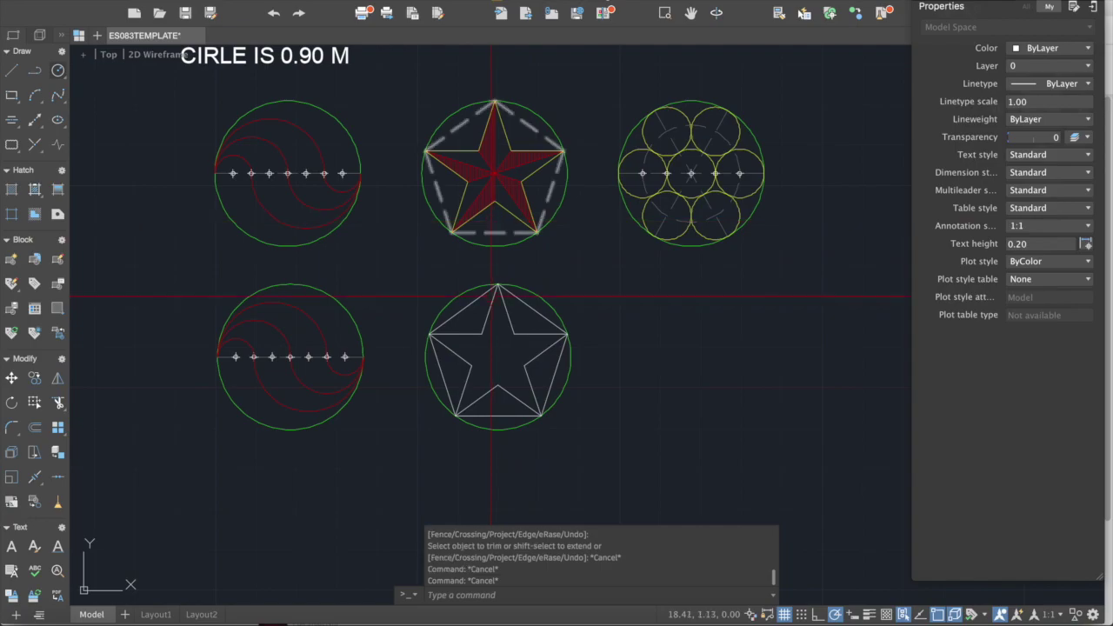
pyautogui.scroll(2, 480, 313)
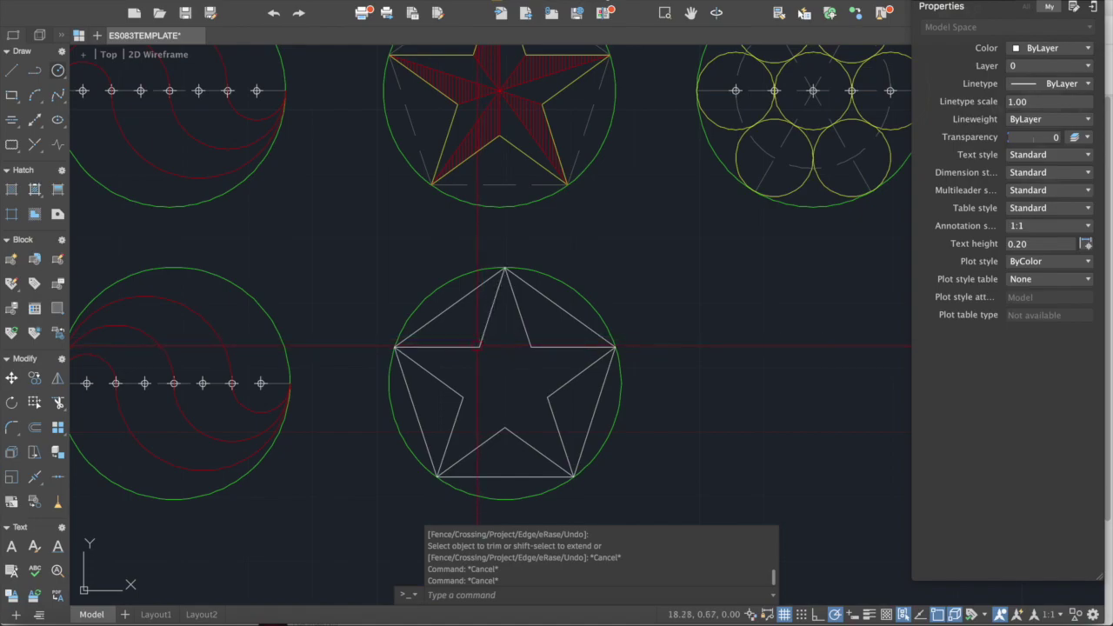
pyautogui.press('Escape')
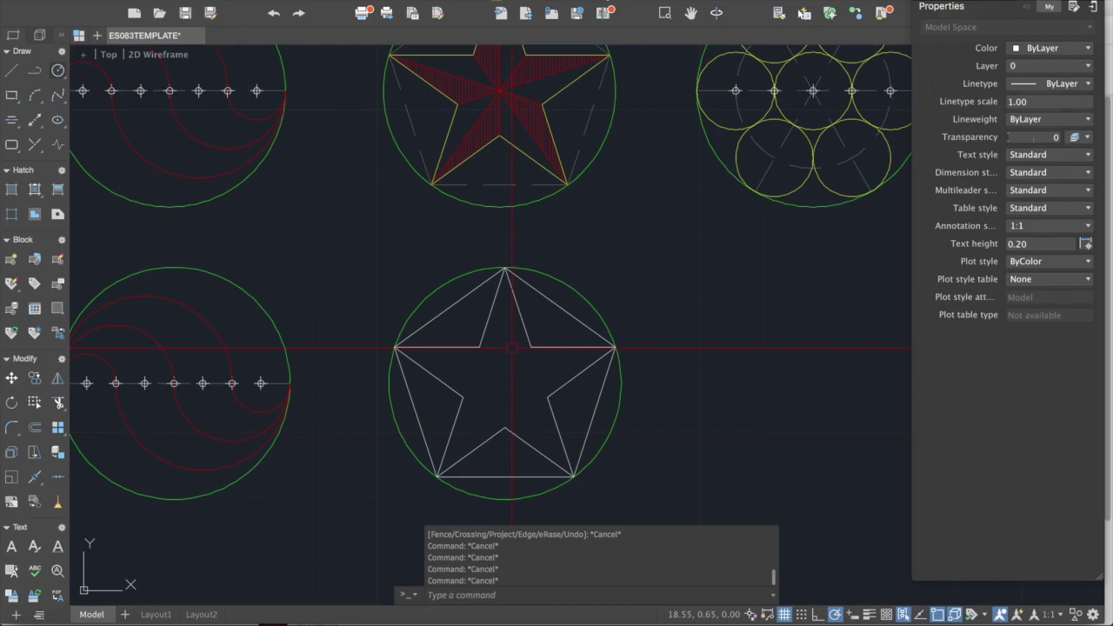
pyautogui.write('l')
pyautogui.press('Return')
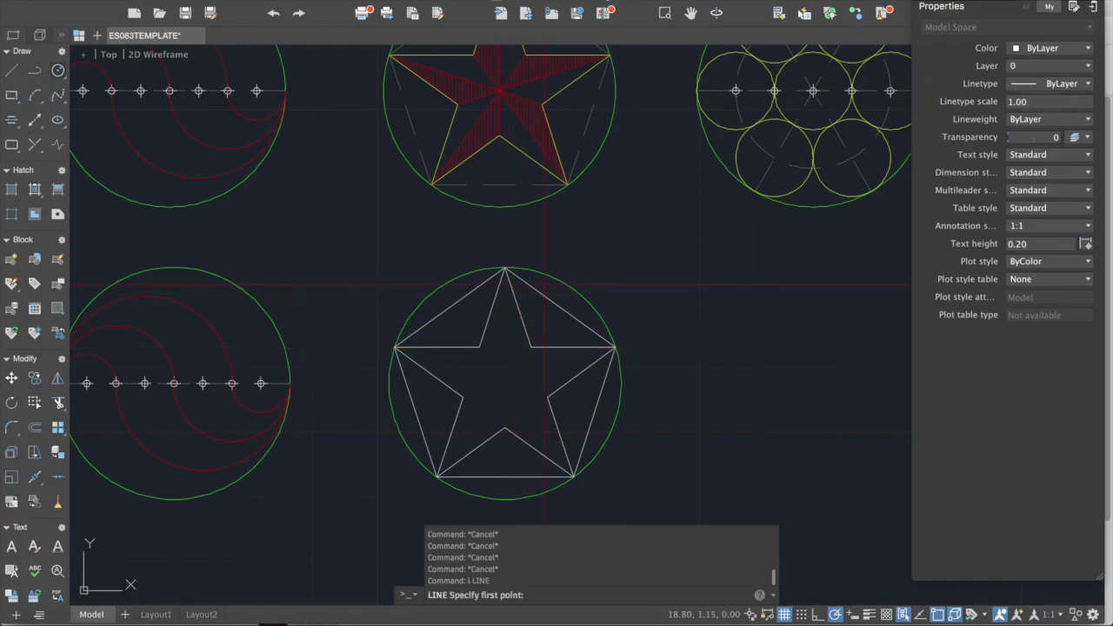
pyautogui.click(505, 383)
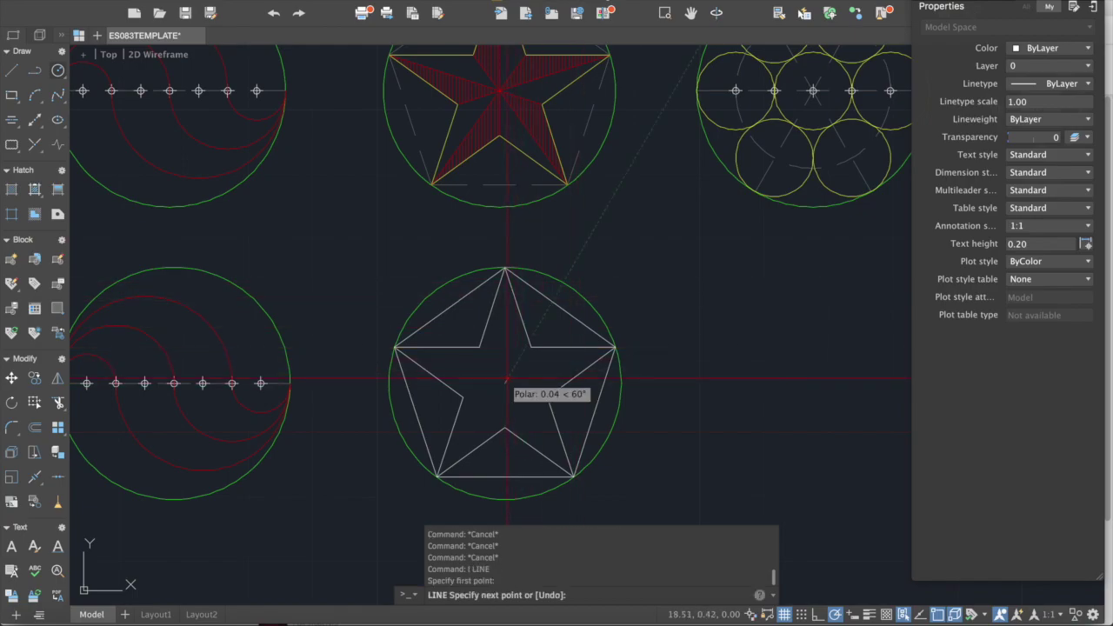
pyautogui.click(505, 268)
pyautogui.press('Escape')
# Draw lines from the circle's center to the two upper inner corners of the star, on either side of the top tip
pyautogui.press('Return')
pyautogui.click(505, 383)
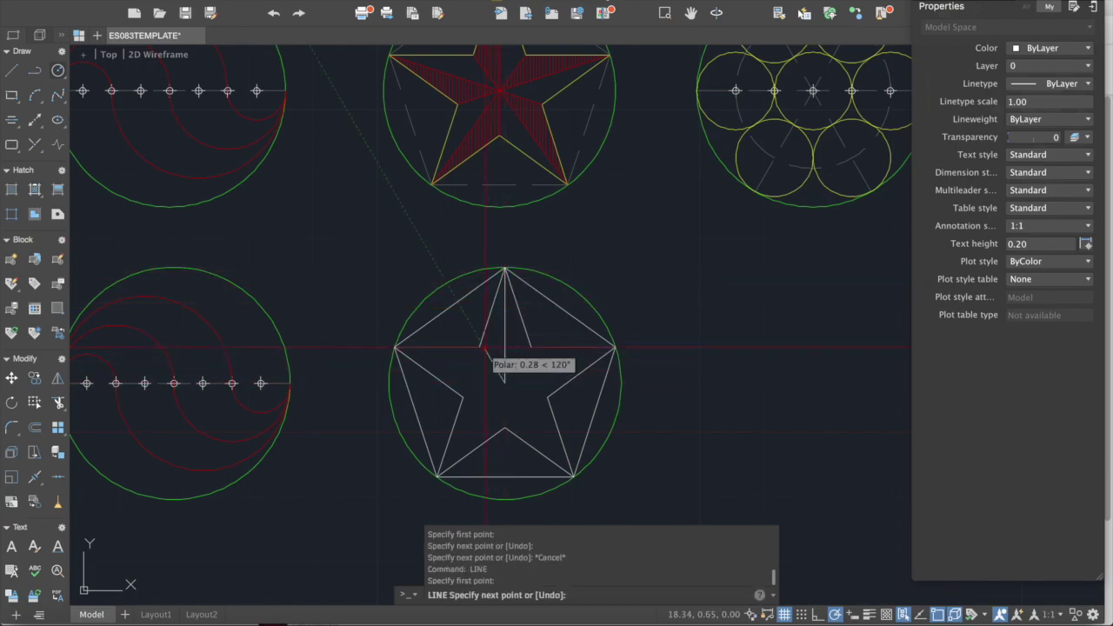
pyautogui.click(479, 348)
pyautogui.press('Return')
pyautogui.press('Return')
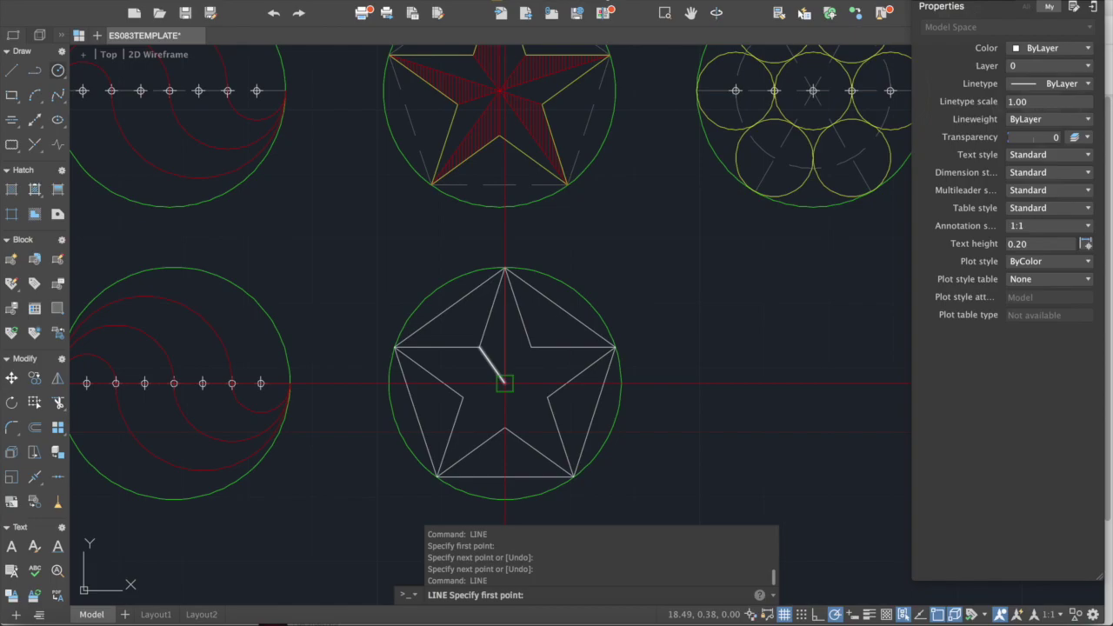
pyautogui.click(505, 382)
pyautogui.click(530, 348)
pyautogui.press('Return')
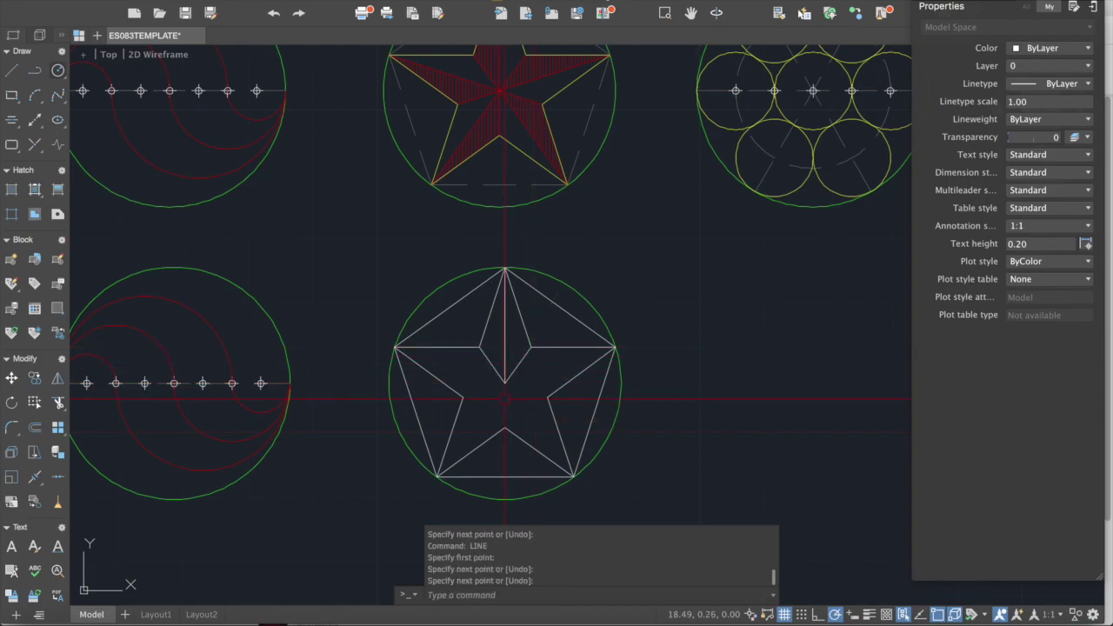
# Draw lines from the circle's center to the star's lower-left tip and to its bottom inner corner
pyautogui.press('Return')
pyautogui.click(505, 383)
pyautogui.click(438, 475)
pyautogui.press('Return')
pyautogui.press('Return')
pyautogui.click(506, 382)
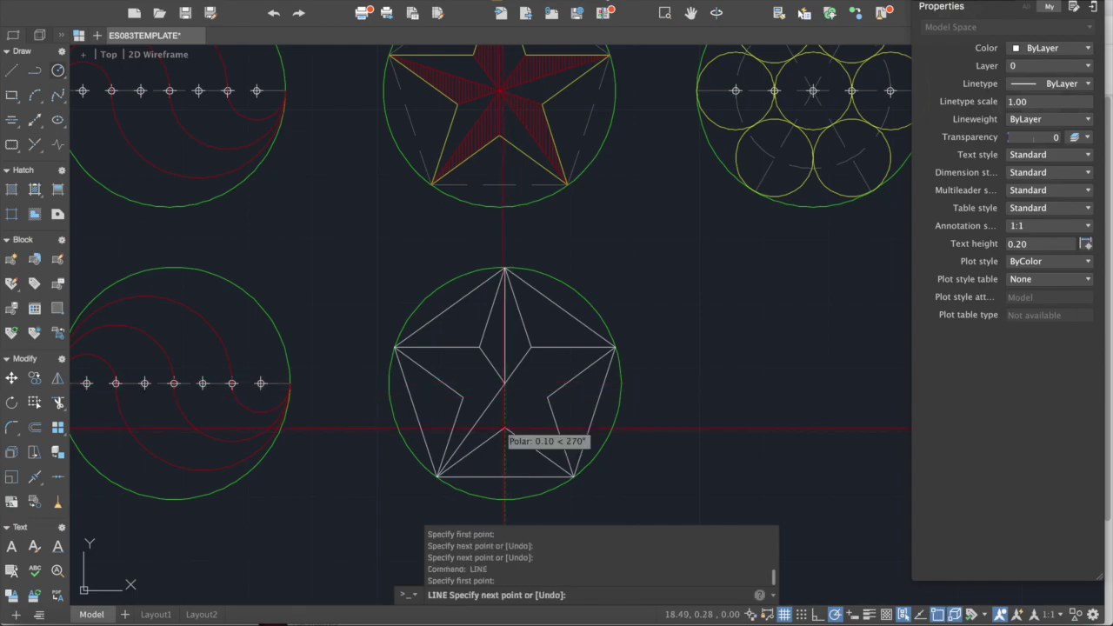
pyautogui.click(505, 427)
pyautogui.press('Return')
# Draw lines from the circle's center to the star's lower-left inner corner and to its upper-left tip
pyautogui.press('Return')
pyautogui.click(505, 383)
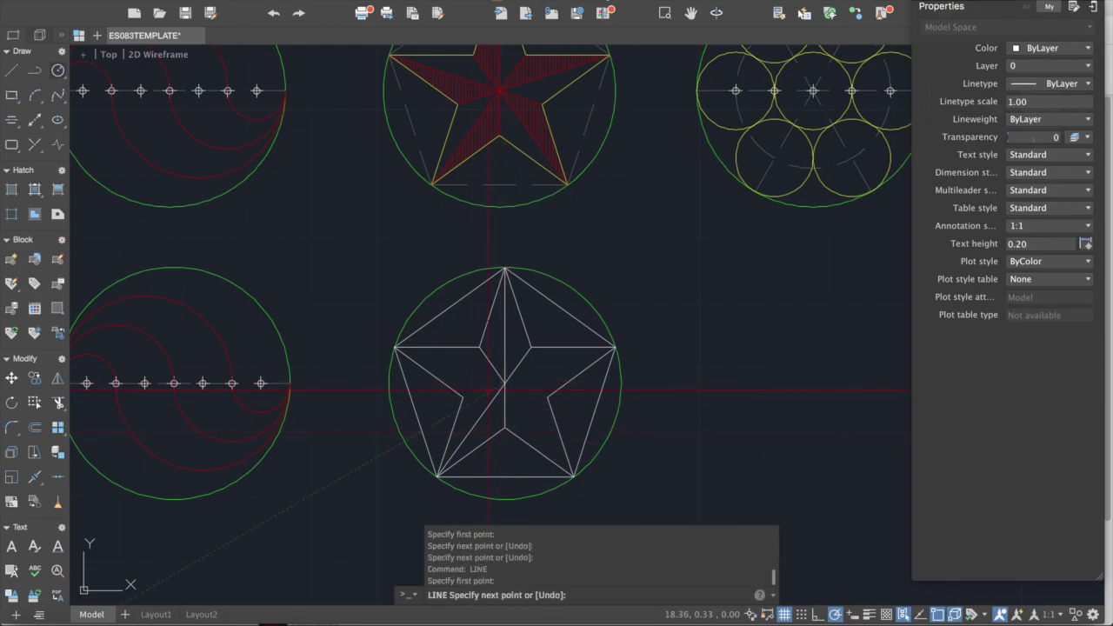
pyautogui.click(464, 395)
pyautogui.press('Return')
pyautogui.press('Return')
pyautogui.click(505, 383)
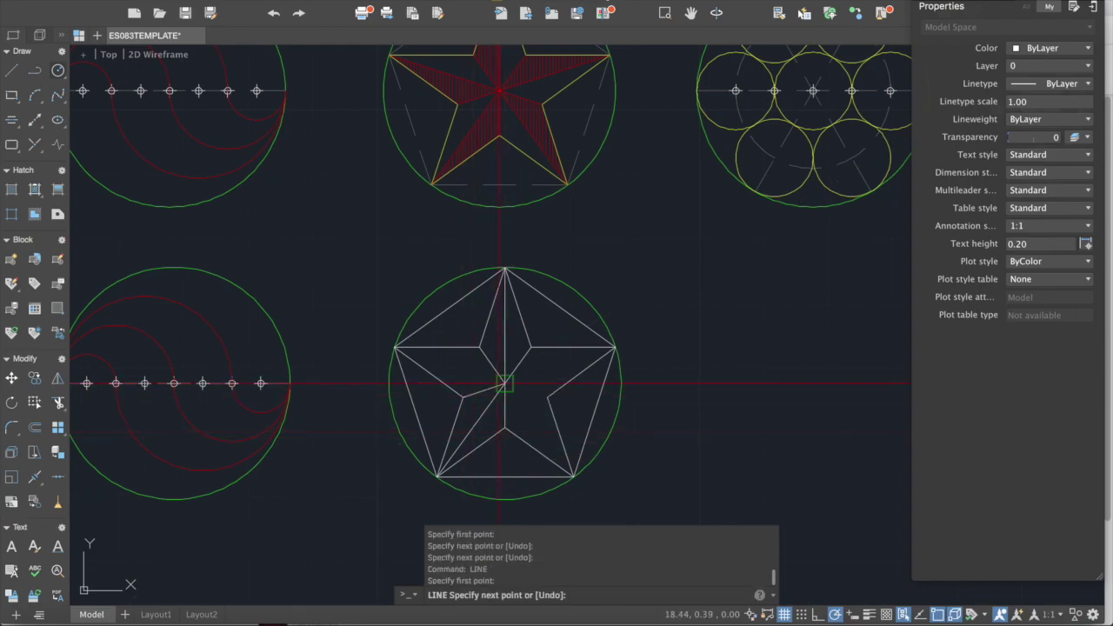
pyautogui.click(399, 351)
pyautogui.press('Return')
pyautogui.press('Return')
pyautogui.click(506, 383)
pyautogui.press('Return')
pyautogui.click(505, 383)
pyautogui.press('Escape')
# Draw lines from the circle's center to the star's upper-right tip and to its lower-right inner corner
pyautogui.press('Return')
pyautogui.click(505, 382)
pyautogui.click(615, 348)
pyautogui.press('Return')
pyautogui.press('Return')
pyautogui.click(506, 383)
pyautogui.click(548, 398)
pyautogui.press('Return')
# Draw a line from the circle's center to the star's lower-right tip
pyautogui.press('Return')
pyautogui.click(505, 383)
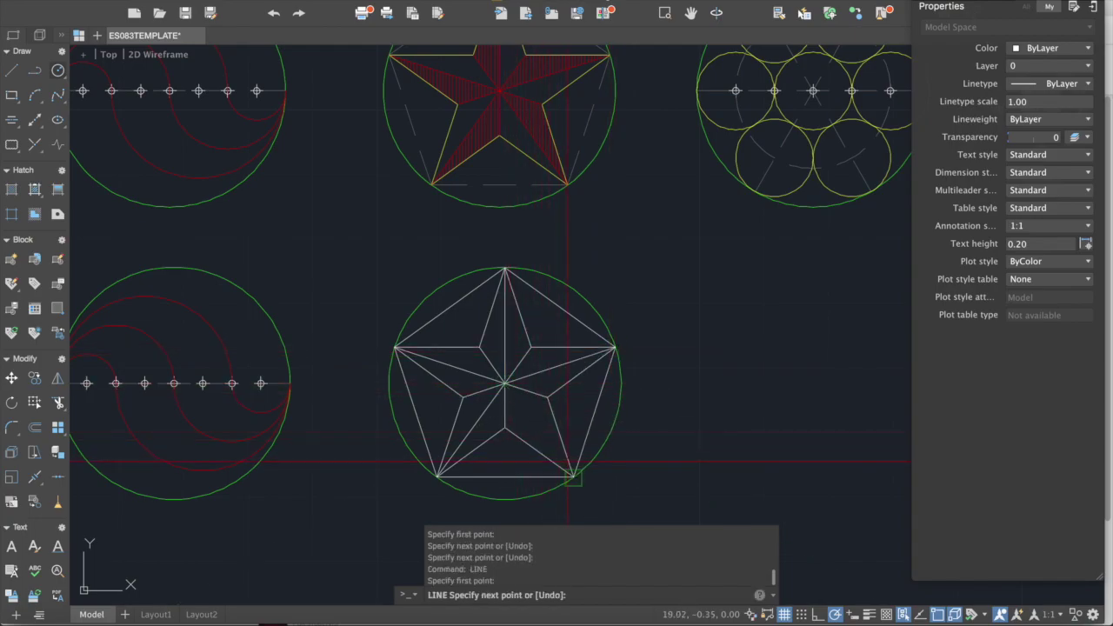
pyautogui.click(569, 468)
pyautogui.press('Return')
pyautogui.scroll(-2, 580, 368)
pyautogui.scroll(2, 625, 325)
pyautogui.press('Escape')
# Move the pentagon around the new star to the HIDDEN LINE layer
pyautogui.click(542, 338)
pyautogui.press('Escape')
pyautogui.press('Escape')
pyautogui.click(554, 347)
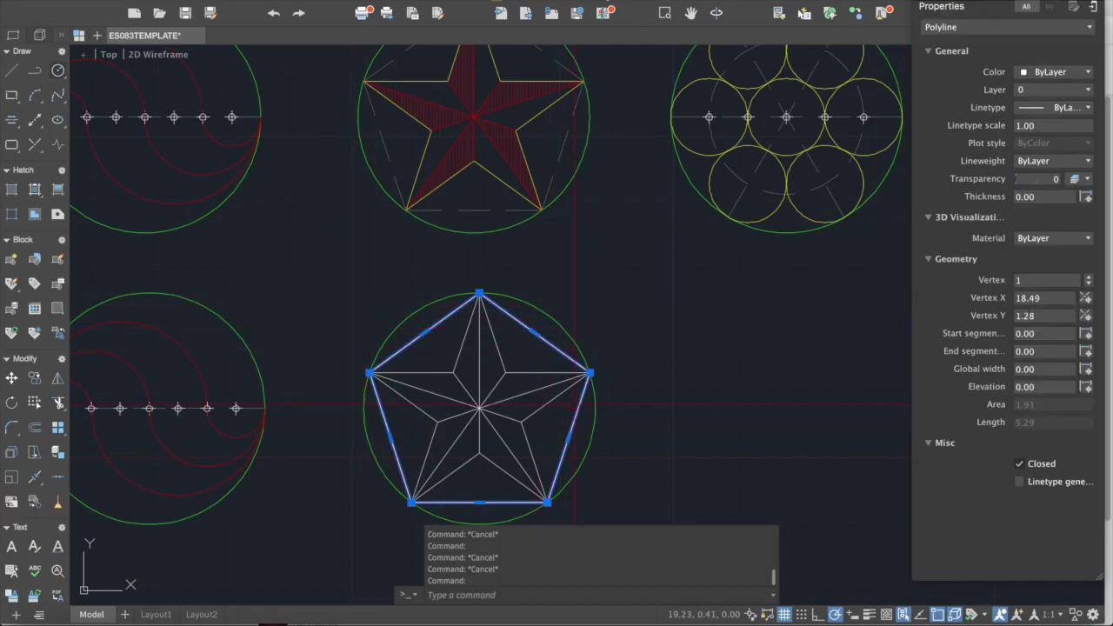
pyautogui.click(1065, 90)
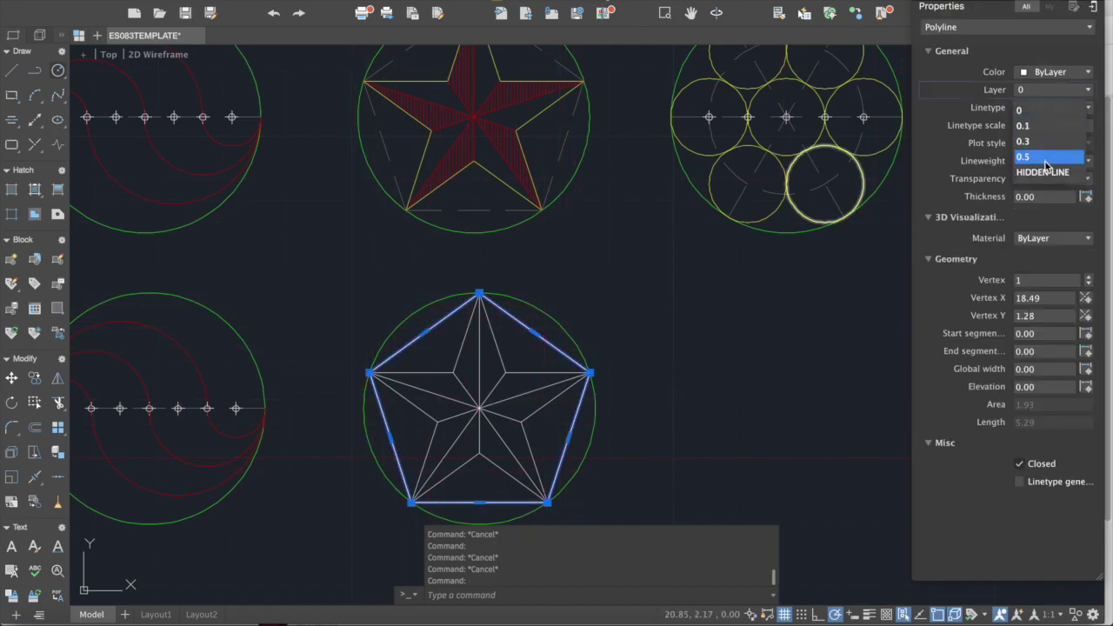
pyautogui.click(1044, 172)
pyautogui.press('Escape')
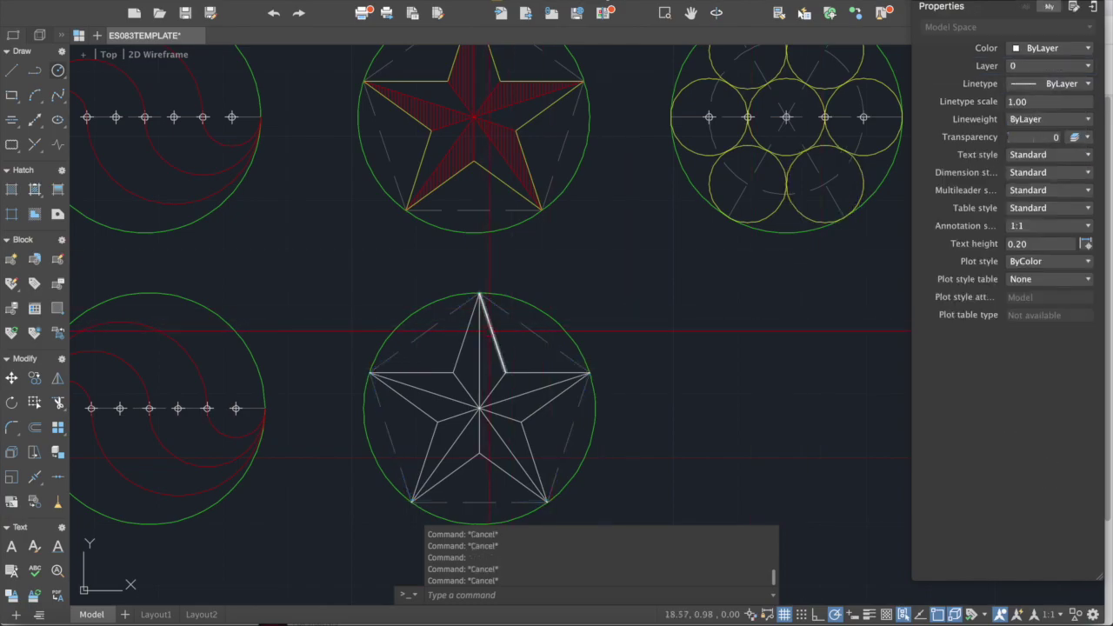
# Move five of the star's outline edges, from the top point around to the lower-left tip, to layer 0.3
pyautogui.click(491, 334)
pyautogui.click(461, 341)
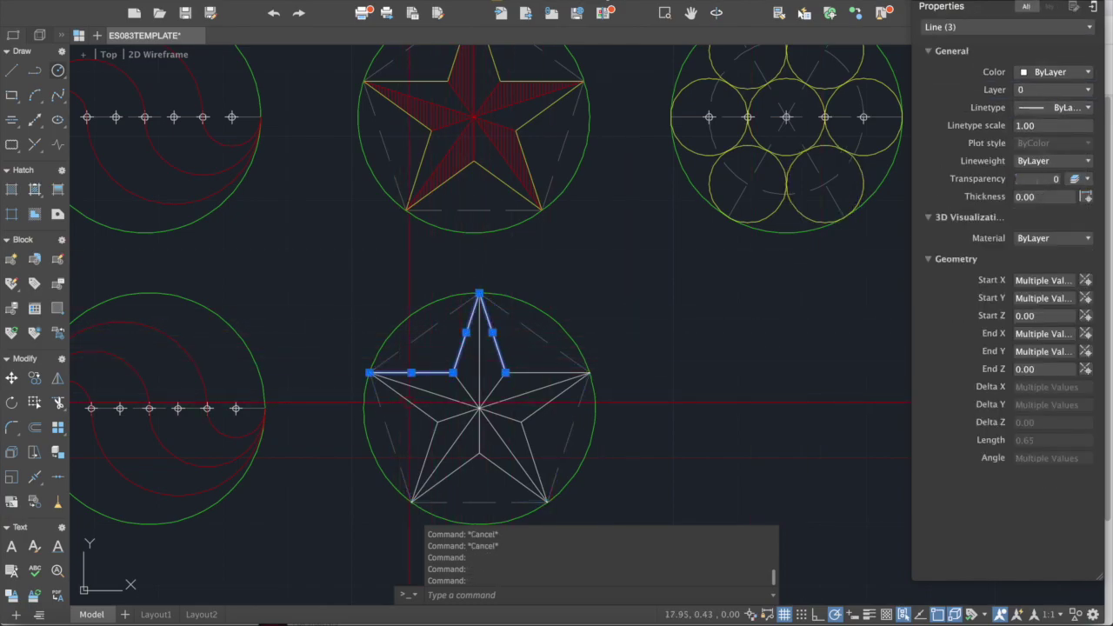
pyautogui.click(404, 398)
pyautogui.click(424, 462)
pyautogui.click(1032, 107)
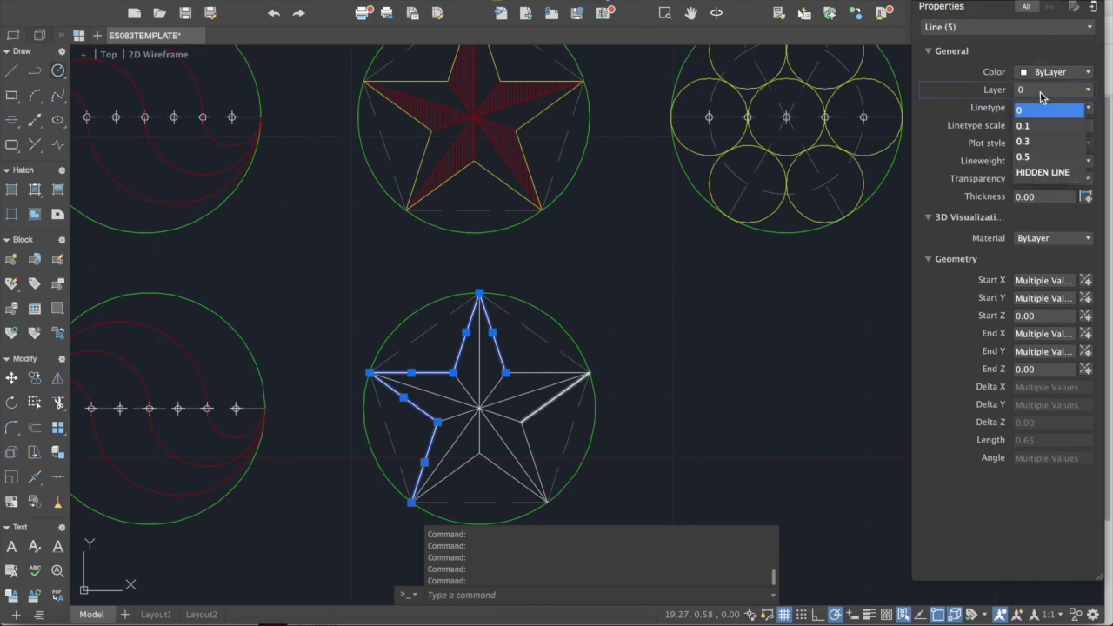
pyautogui.click(1044, 143)
pyautogui.press('Escape')
pyautogui.press('Escape')
# Match the properties of a layer 0.3 star edge onto the five remaining outline edges
pyautogui.write('ma')
pyautogui.press('Return')
pyautogui.click(467, 334)
pyautogui.click(472, 462)
pyautogui.click(494, 463)
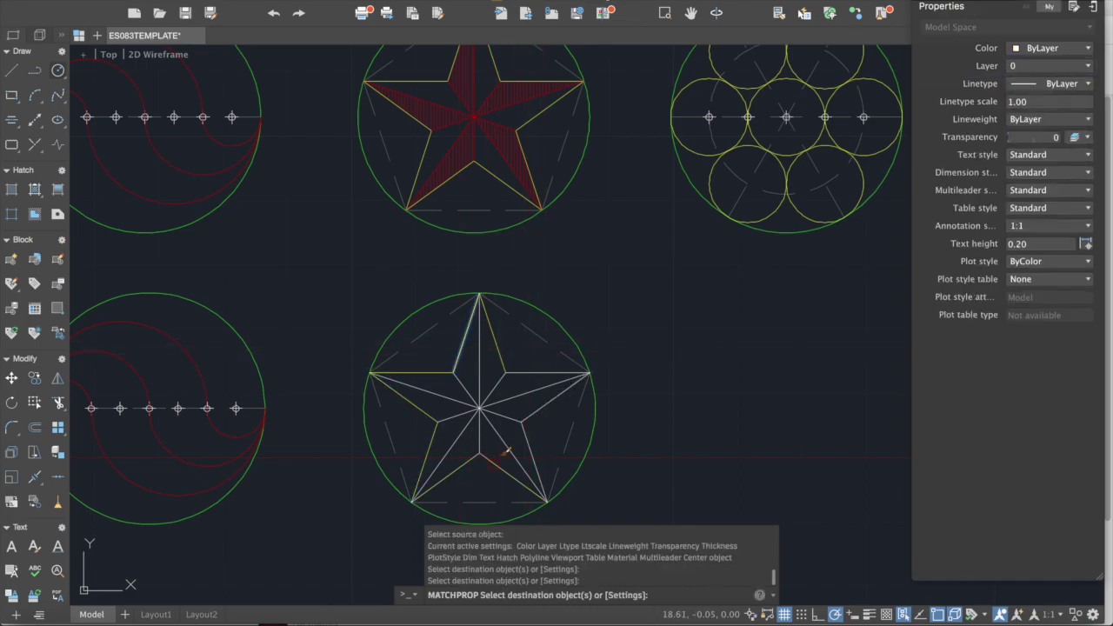
pyautogui.click(530, 445)
pyautogui.click(545, 406)
pyautogui.click(541, 372)
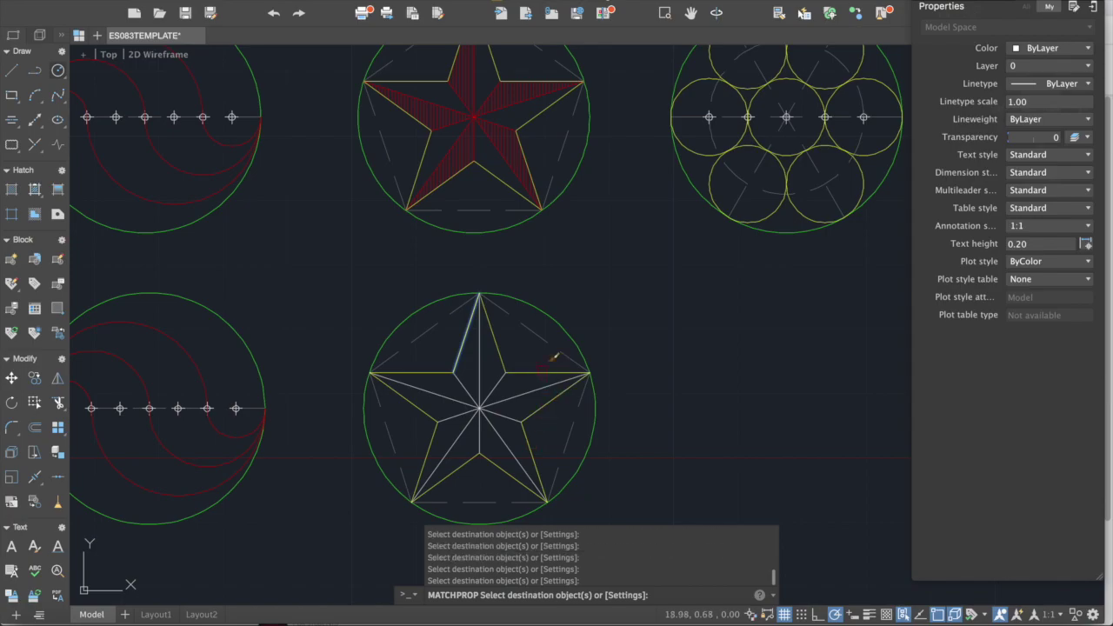
pyautogui.press('Escape')
pyautogui.press('Escape')
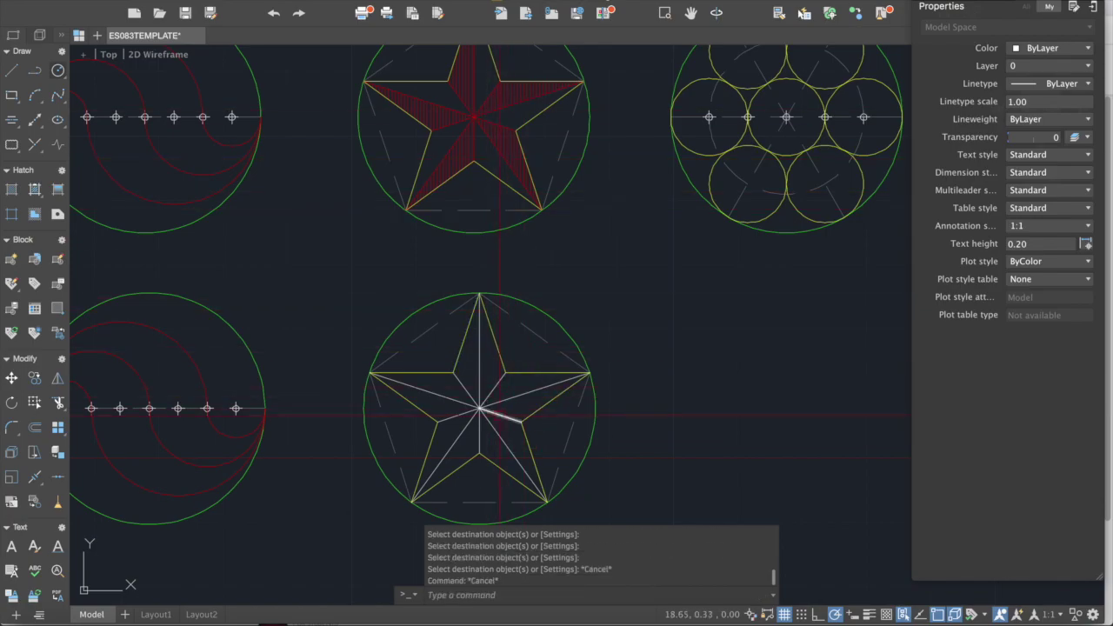
# Select all ten lines radiating from the star's center together and move them to layer 0.1
pyautogui.scroll(3, 506, 413)
pyautogui.click(504, 426)
pyautogui.click(461, 383)
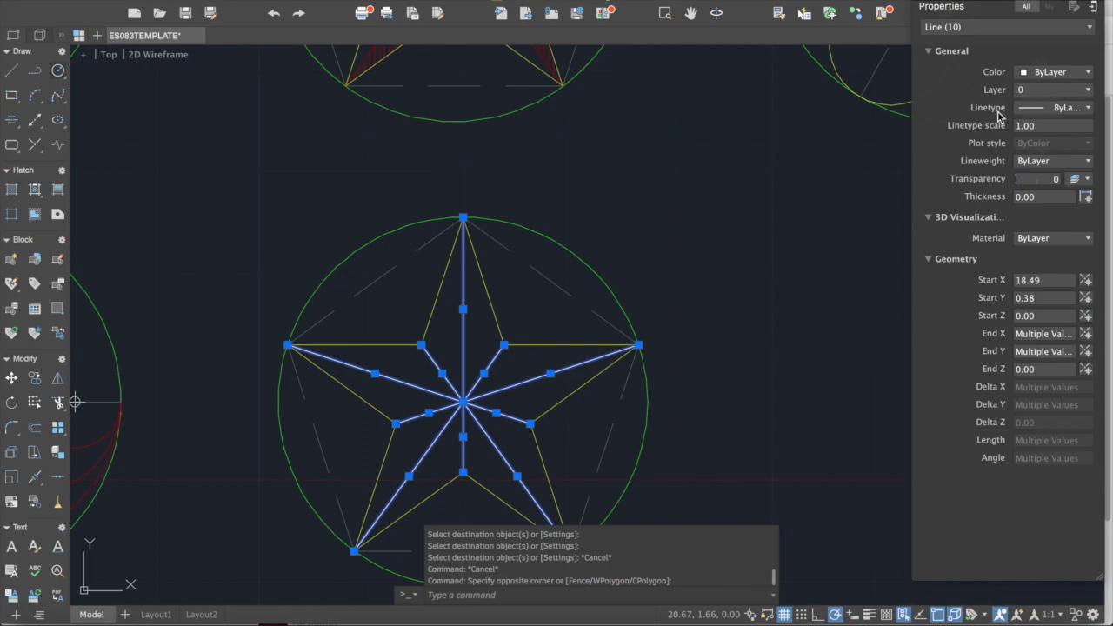
pyautogui.click(1049, 92)
pyautogui.click(1029, 128)
pyautogui.press('Escape')
pyautogui.scroll(-3, 522, 360)
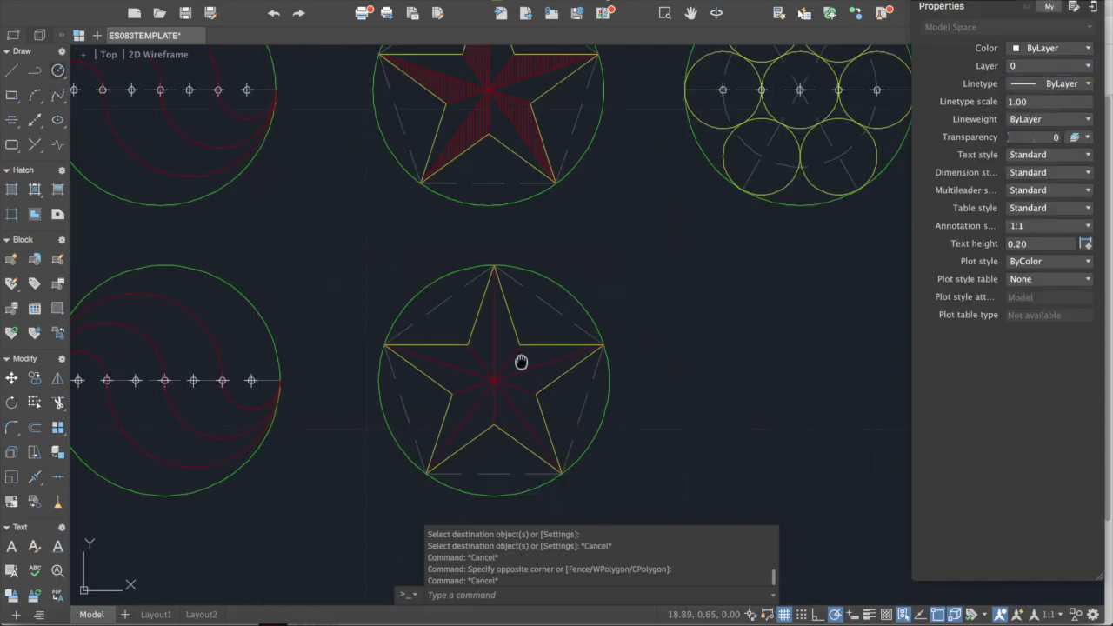
# Compare the new star with the reference star above, examining which halves of its points are hatched
pyautogui.scroll(-2, 555, 132)
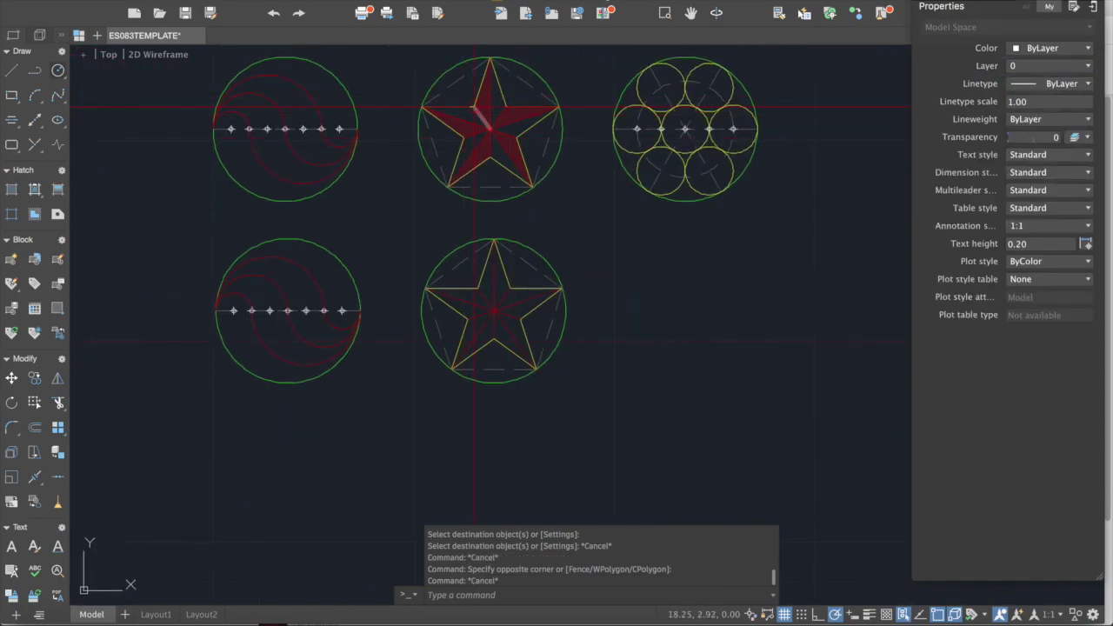
pyautogui.scroll(2, 463, 74)
pyautogui.moveTo(546, 333); pyautogui.dragTo(562, 223, button='middle')
pyautogui.press('Escape')
pyautogui.press('Escape')
pyautogui.scroll(3, 525, 279)
pyautogui.scroll(-3, 522, 262)
pyautogui.moveTo(511, 342); pyautogui.dragTo(491, 388, button='middle')
pyautogui.moveTo(518, 253); pyautogui.dragTo(513, 312, button='middle')
pyautogui.moveTo(502, 94); pyautogui.dragTo(493, 143, button='middle')
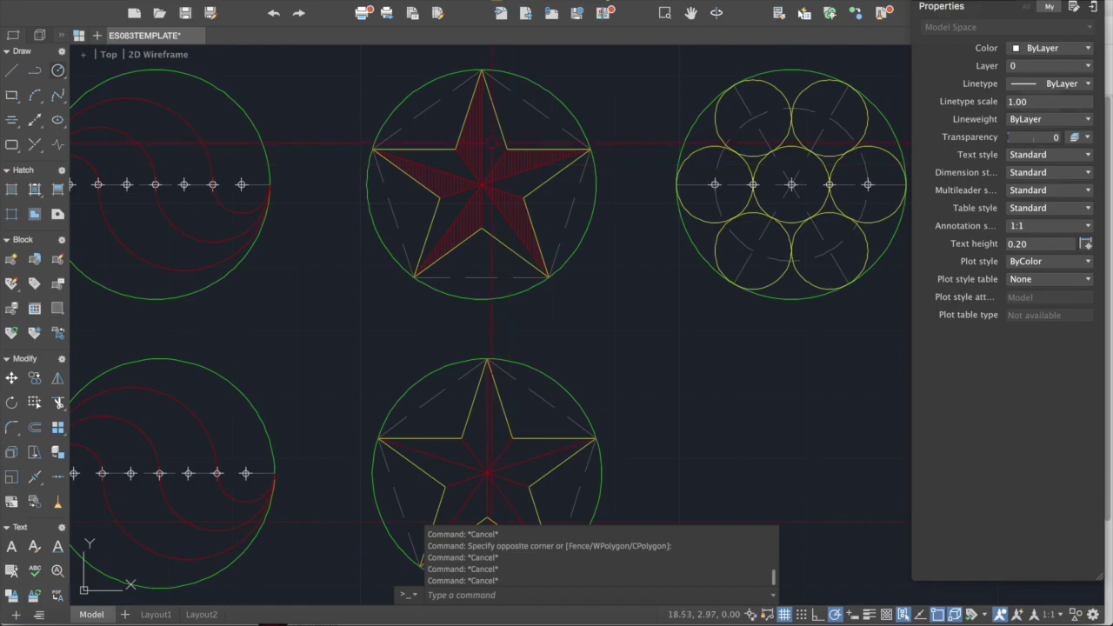
pyautogui.moveTo(445, 268); pyautogui.dragTo(437, 177, button='middle')
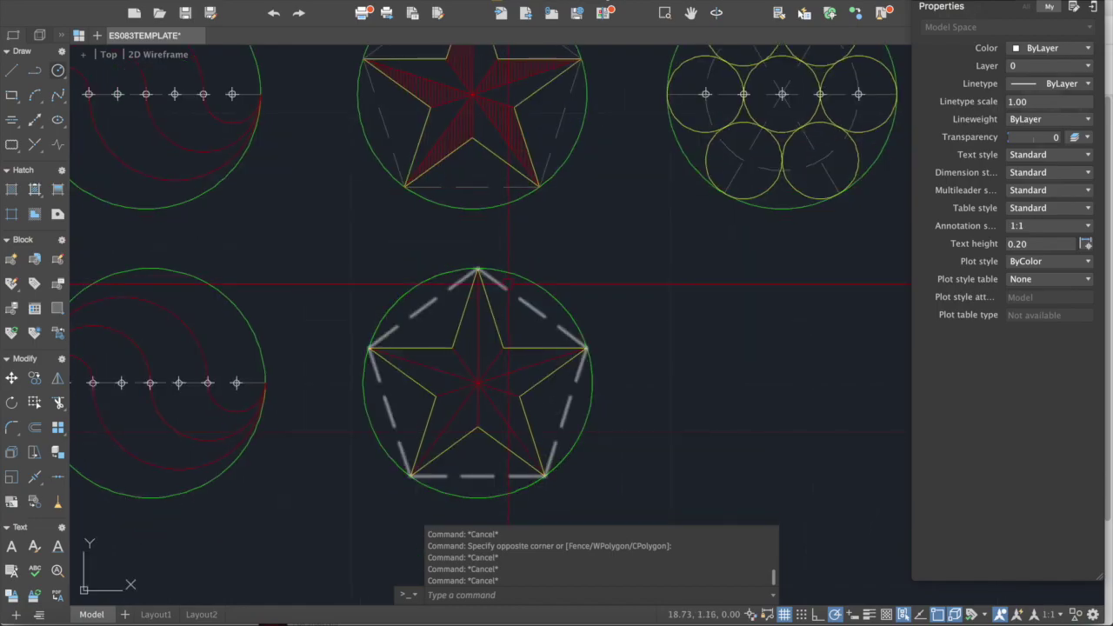
# Start a hatch for the new star and display the pattern library with ANSI31 as the pattern
pyautogui.write('h')
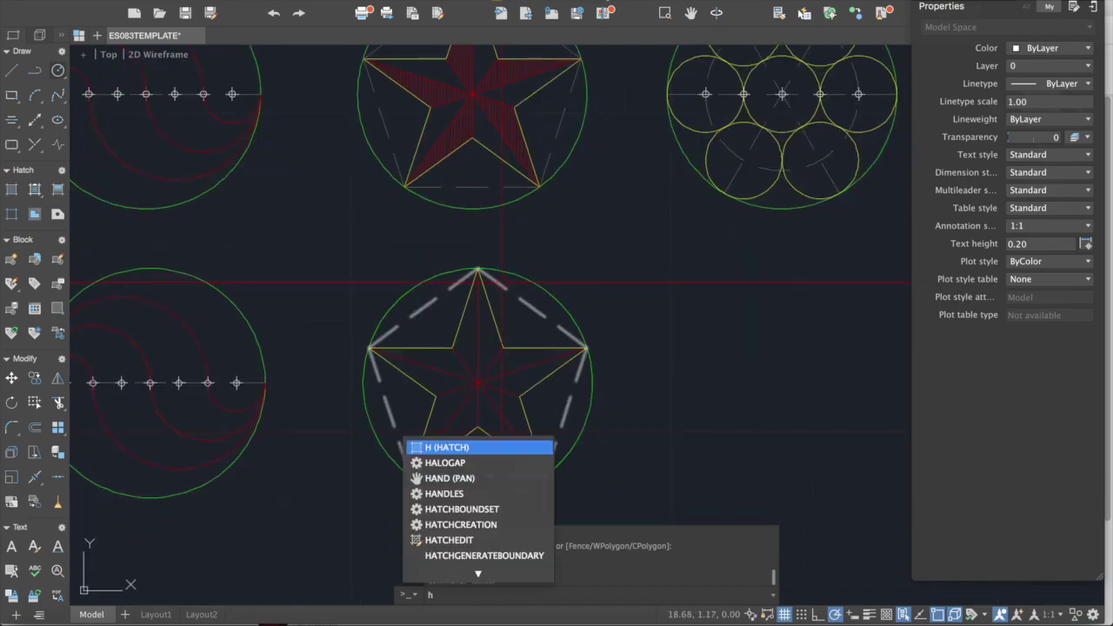
pyautogui.press('Return')
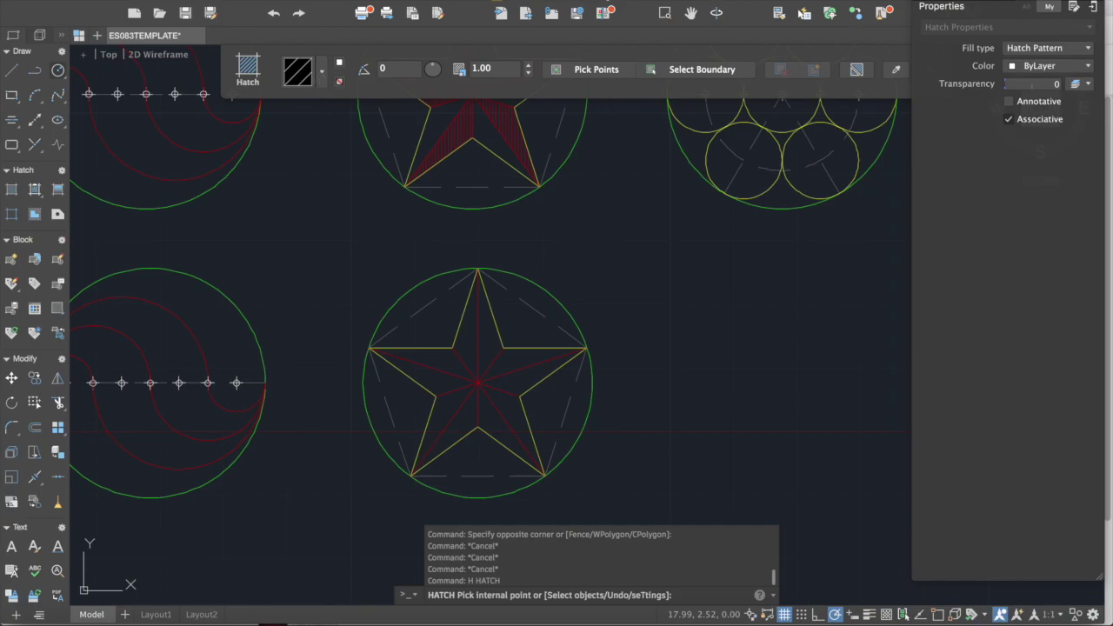
pyautogui.click(321, 67)
pyautogui.click(322, 72)
pyautogui.click(323, 75)
pyautogui.click(314, 106)
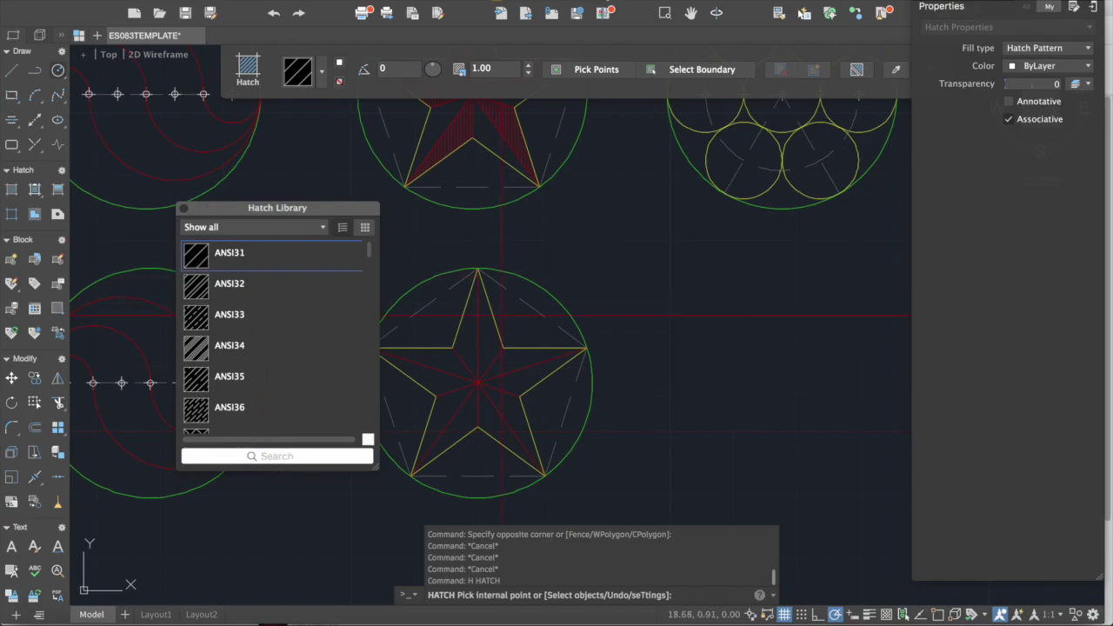
pyautogui.moveTo(253, 218); pyautogui.dragTo(207, 152)
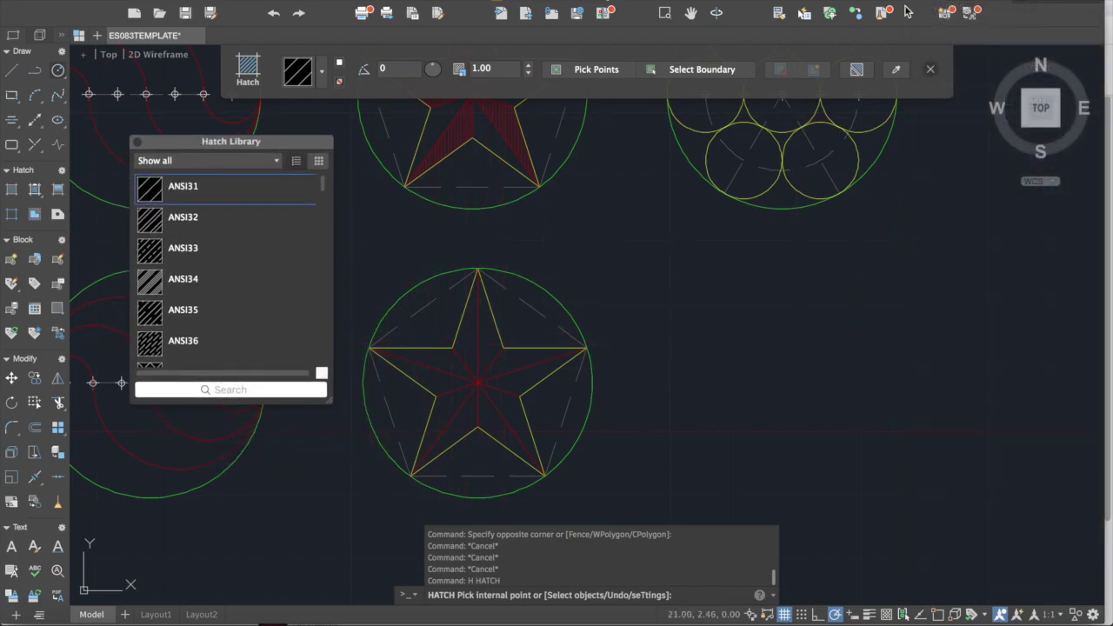
# Fill one half of each of the new star's five points with the ANSI31 hatch, matching the halves hatched in the reference star
pyautogui.scroll(-5, 464, 346)
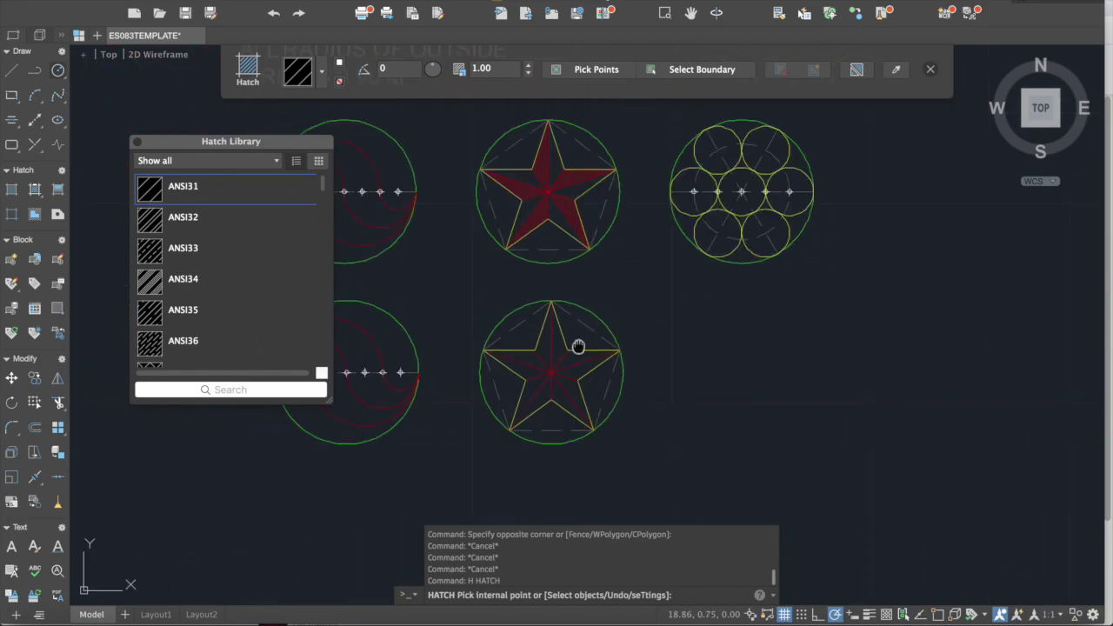
pyautogui.moveTo(568, 364); pyautogui.dragTo(576, 349, button='middle')
pyautogui.click(547, 375)
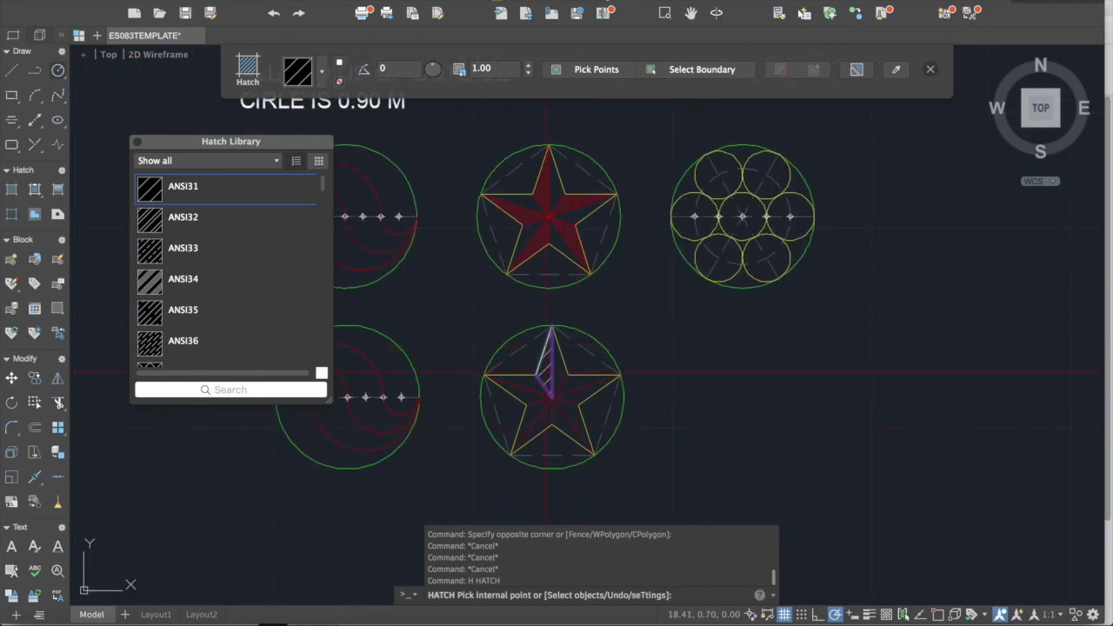
pyautogui.scroll(2, 527, 396)
pyautogui.click(526, 396)
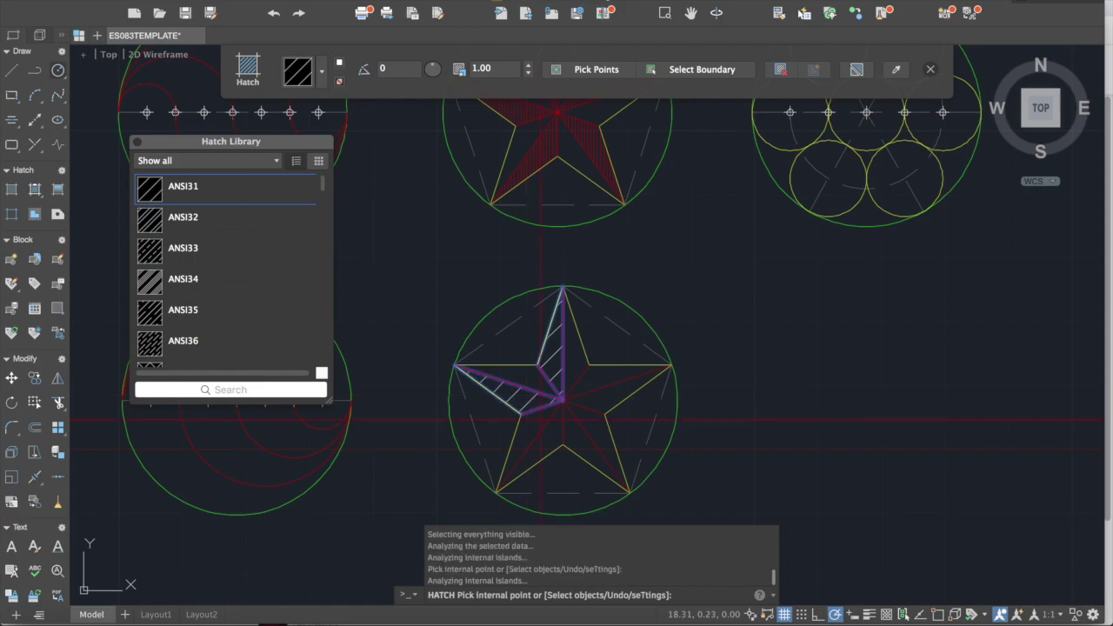
pyautogui.click(544, 448)
pyautogui.click(604, 427)
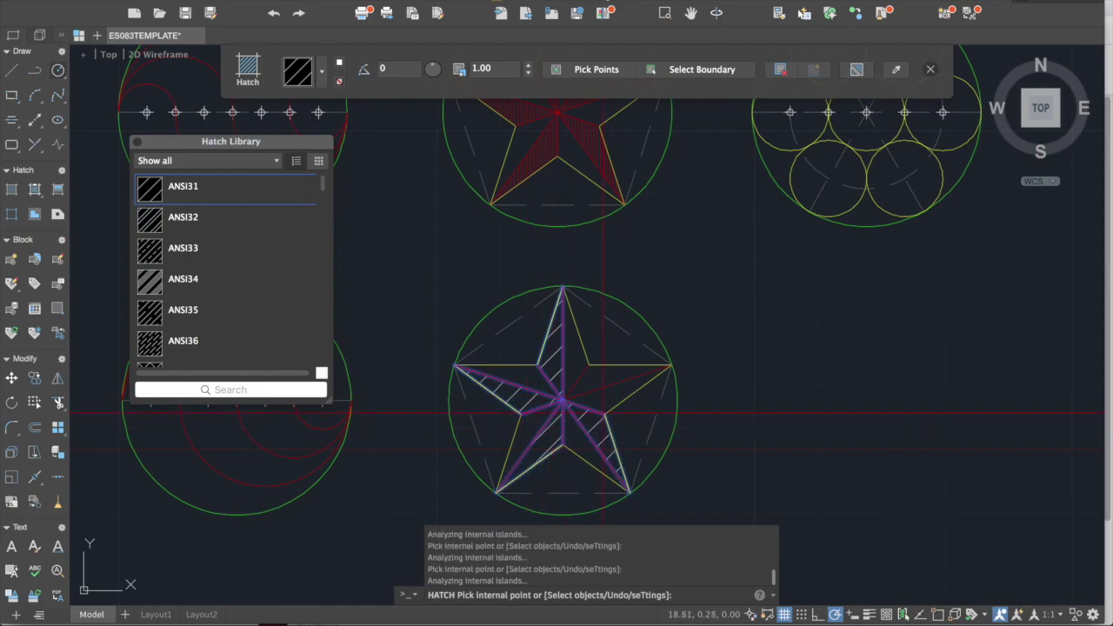
pyautogui.scroll(-2, 600, 405)
pyautogui.scroll(2, 600, 405)
pyautogui.click(595, 380)
pyautogui.scroll(-4, 596, 380)
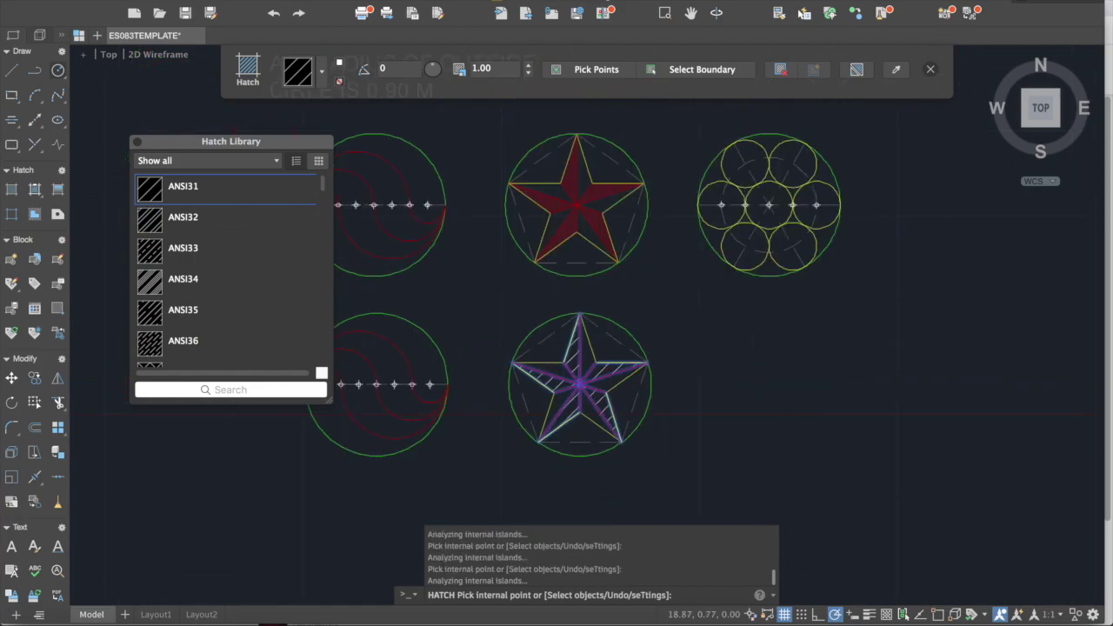
pyautogui.scroll(2, 570, 365)
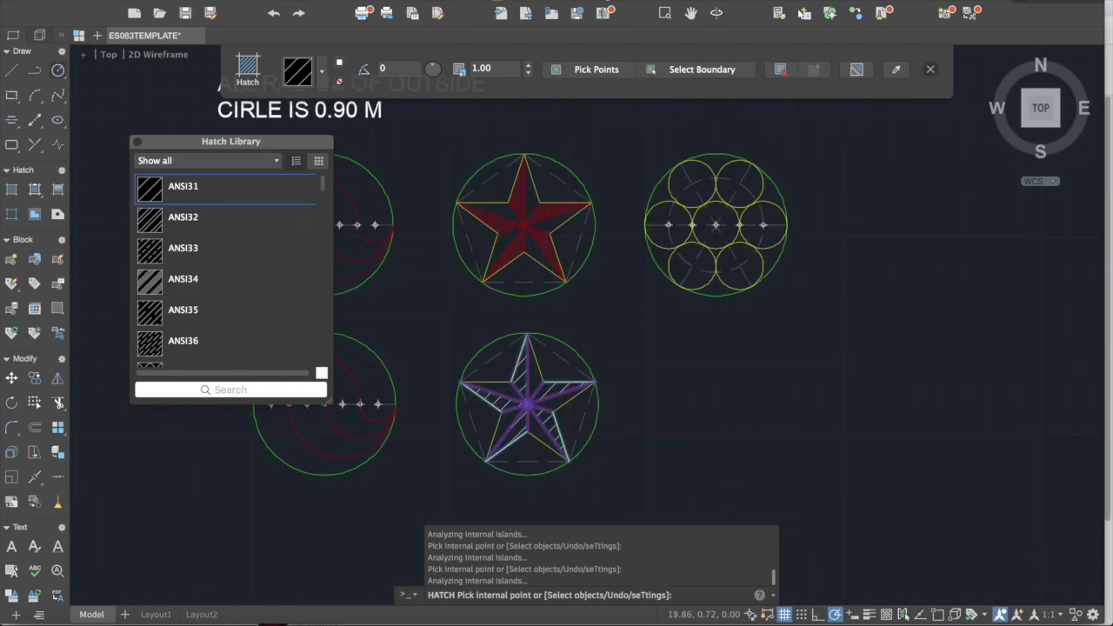
pyautogui.scroll(3, 558, 378)
pyautogui.press('Return')
pyautogui.moveTo(554, 381); pyautogui.dragTo(620, 298, button='middle')
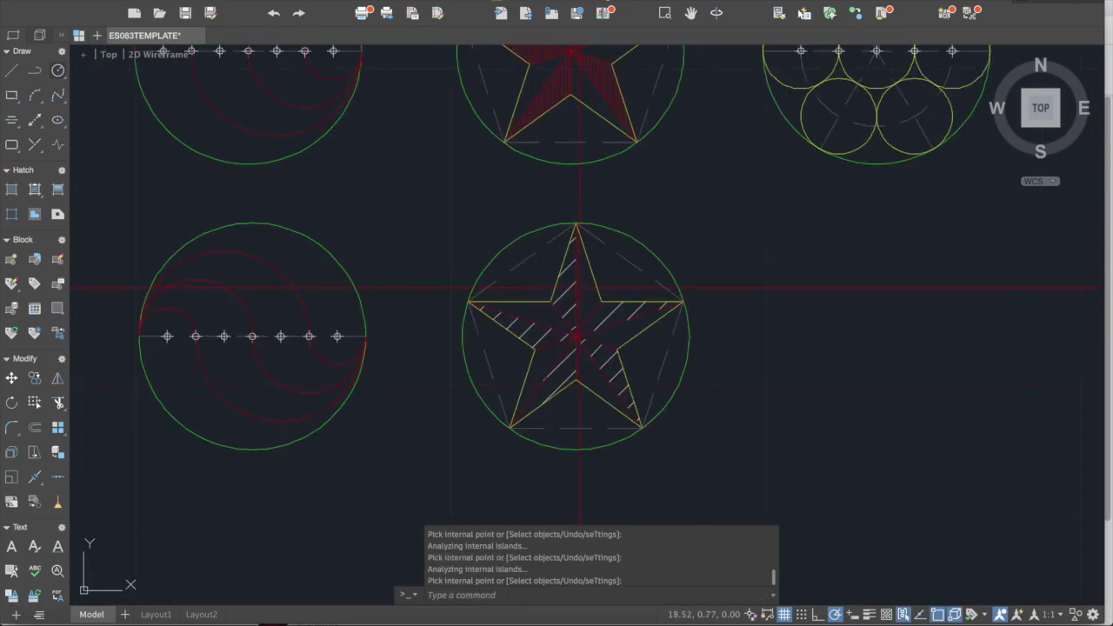
# Compare the new star's hatch with the reference star's hatch, examining the line direction and spacing
pyautogui.scroll(2, 579, 287)
pyautogui.click(581, 251)
pyautogui.scroll(-4, 537, 305)
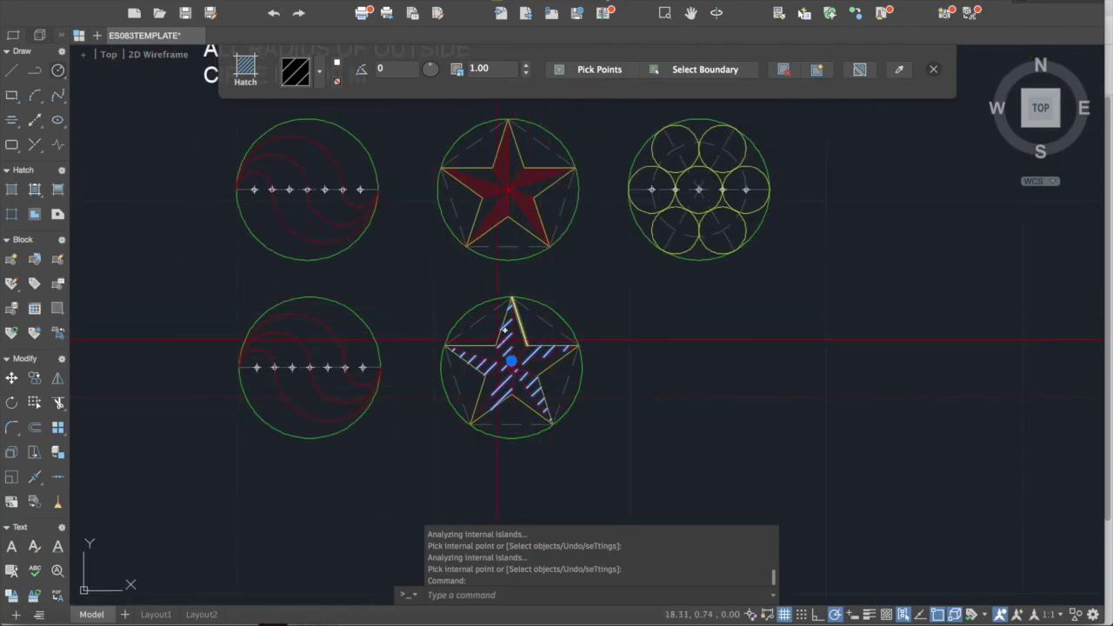
pyautogui.scroll(2, 517, 348)
pyautogui.press('Escape')
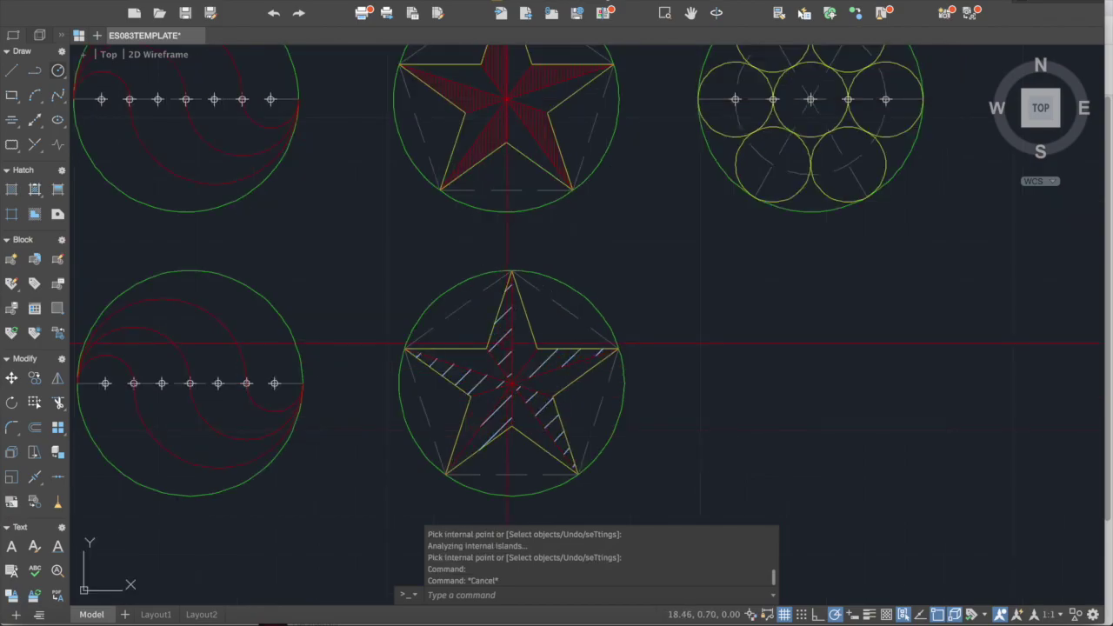
pyautogui.press('Escape')
pyautogui.scroll(-2, 509, 342)
pyautogui.scroll(4, 510, 342)
pyautogui.click(505, 333)
pyautogui.scroll(-2, 511, 342)
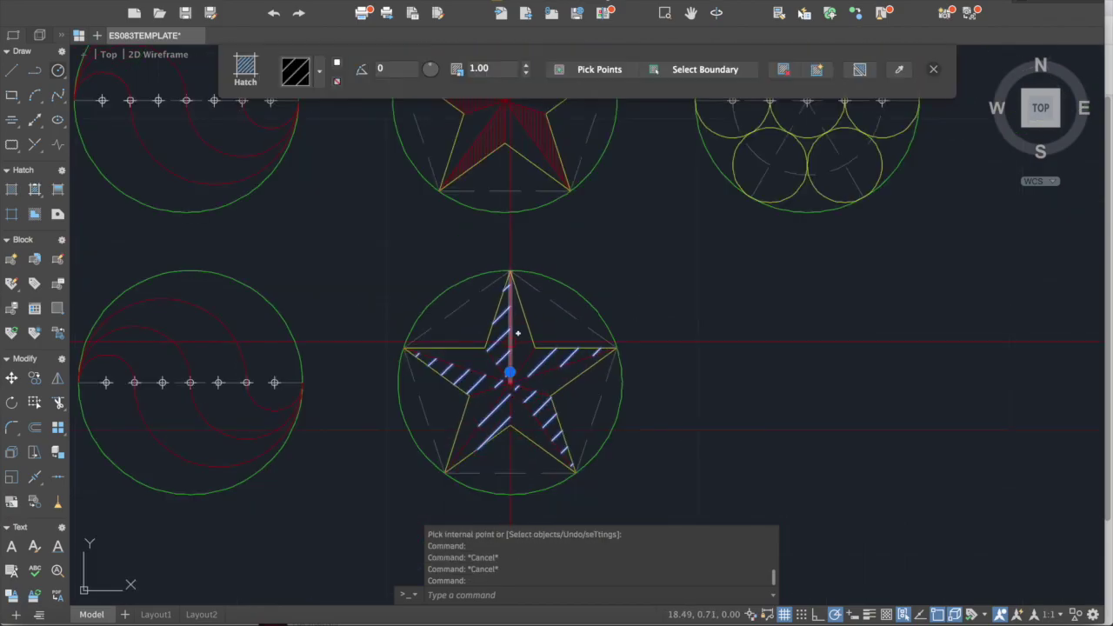
pyautogui.press('Escape')
pyautogui.click(515, 298)
pyautogui.moveTo(537, 303); pyautogui.dragTo(530, 353, button='middle')
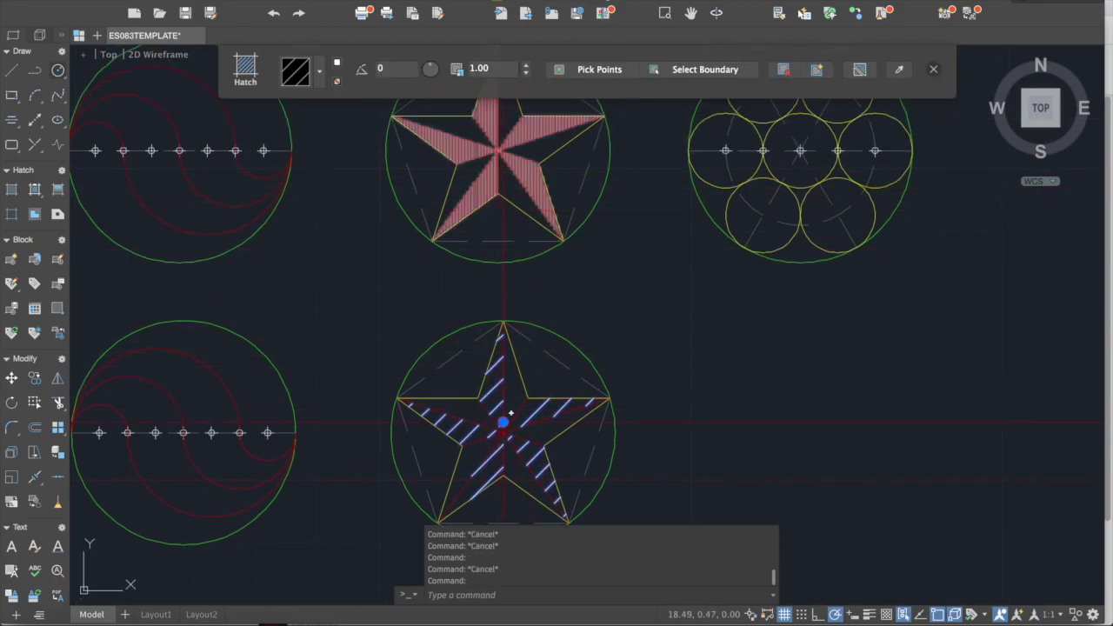
pyautogui.moveTo(510, 412); pyautogui.dragTo(532, 366, button='middle')
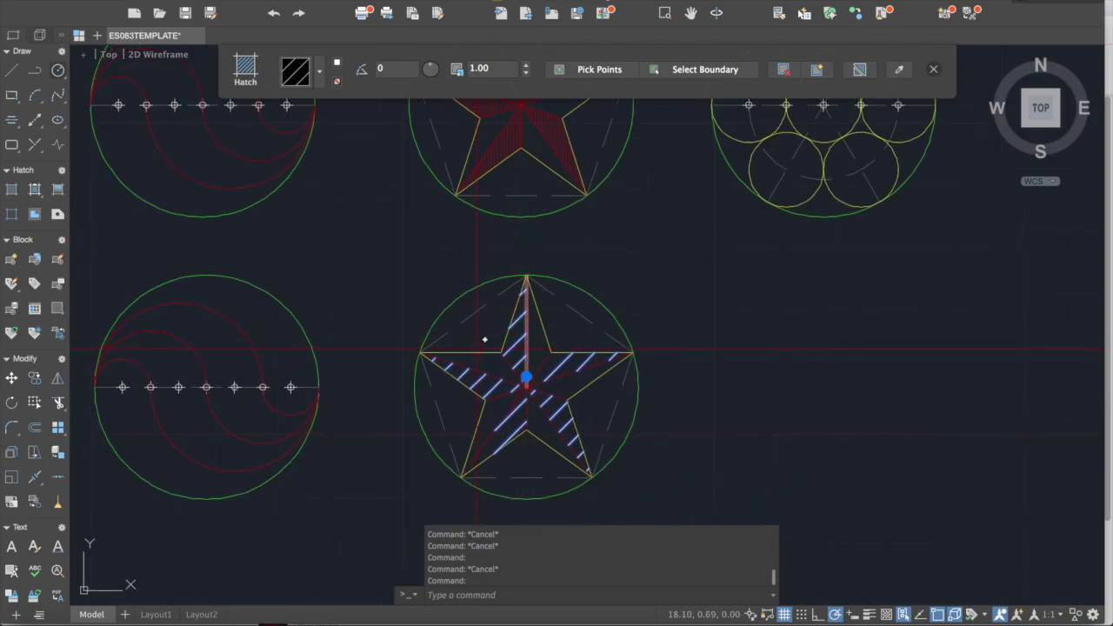
pyautogui.scroll(4, 501, 356)
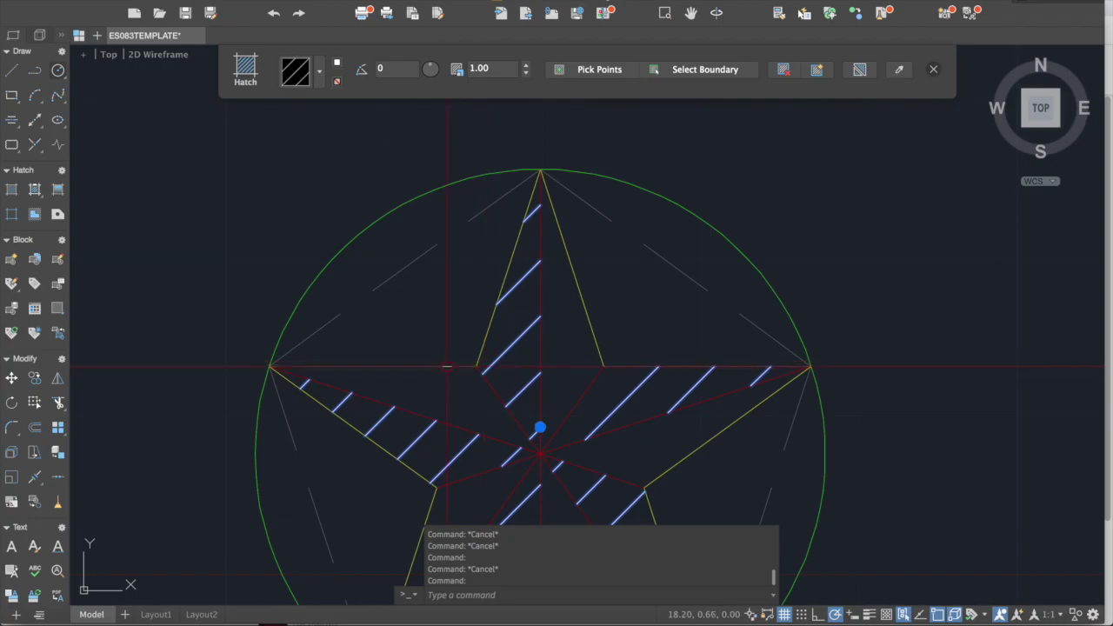
pyautogui.scroll(-2, 531, 316)
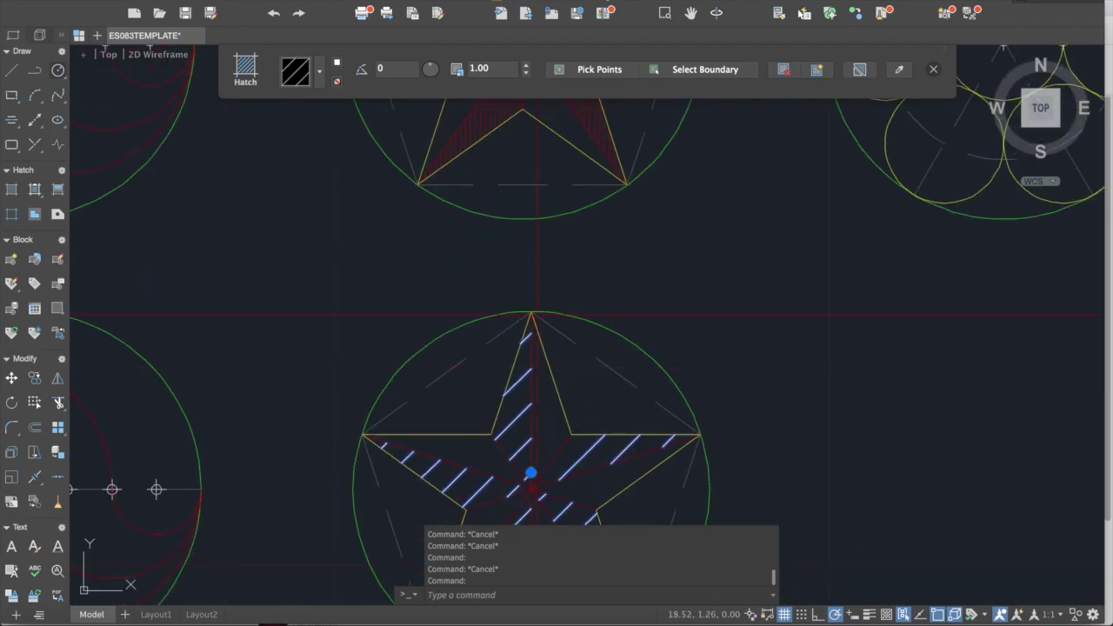
pyautogui.scroll(-2, 529, 314)
pyautogui.scroll(2, 524, 381)
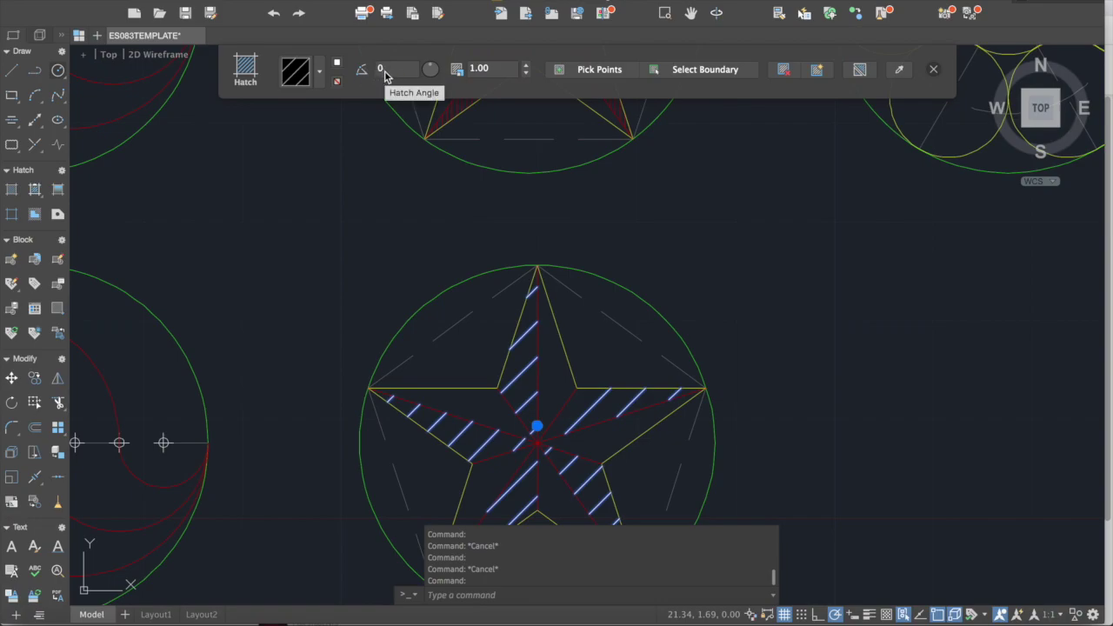
# Set the angle of the new star's hatch to 45
pyautogui.scroll(-4, 412, 226)
pyautogui.click(507, 305)
pyautogui.click(476, 303)
pyautogui.press('Escape')
pyautogui.click(475, 303)
pyautogui.press('Escape')
pyautogui.press('Escape')
pyautogui.scroll(3, 492, 342)
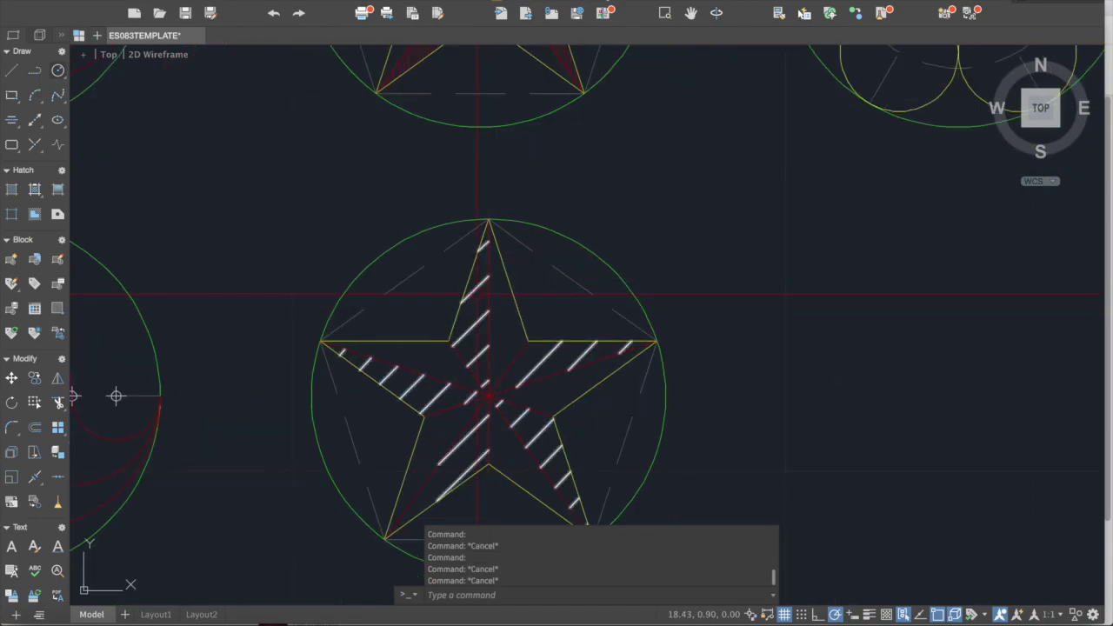
pyautogui.click(478, 293)
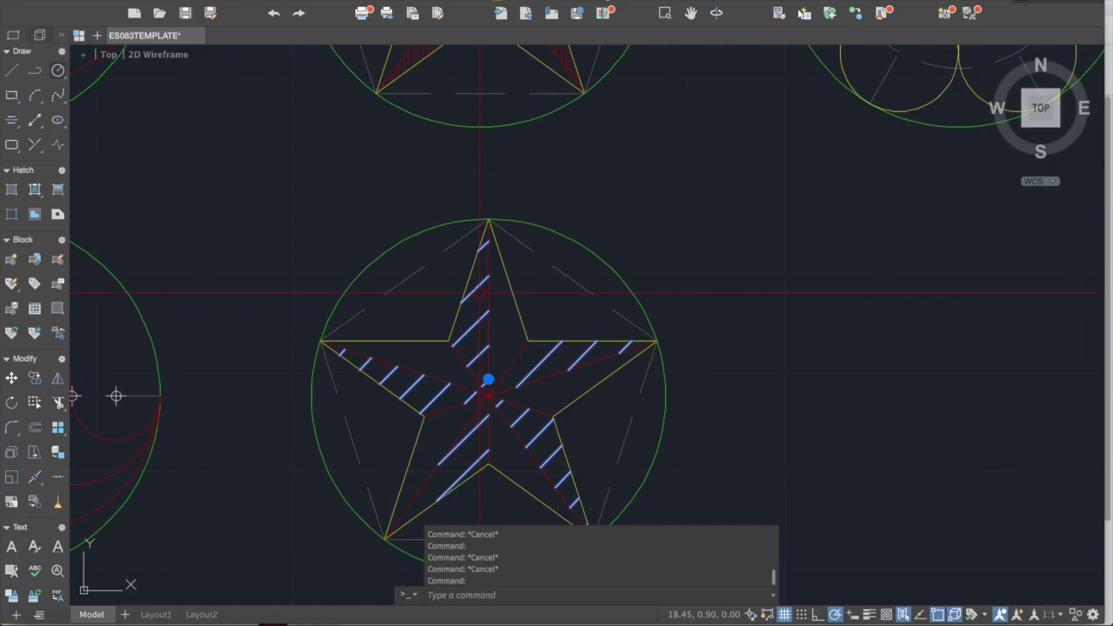
pyautogui.click(402, 75)
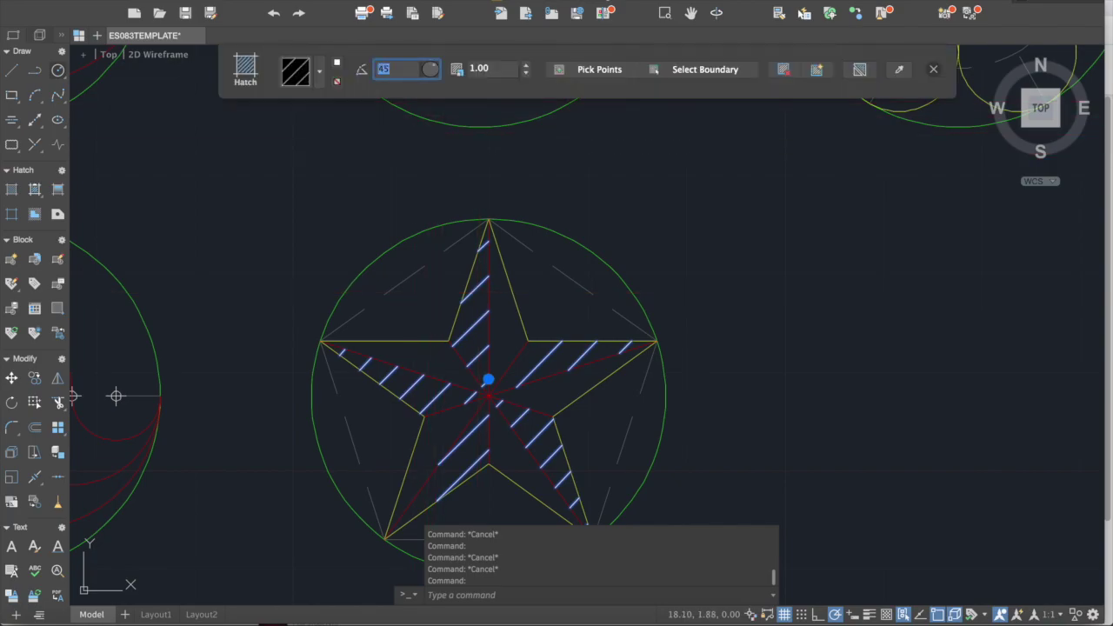
pyautogui.press('Return')
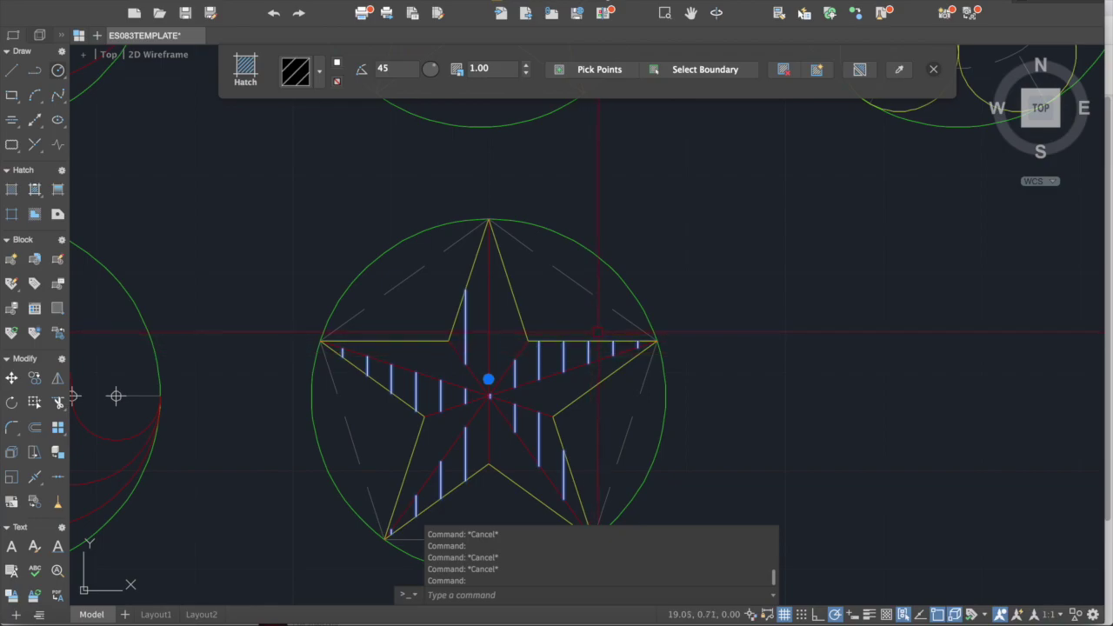
pyautogui.press('Escape')
pyautogui.press('Escape')
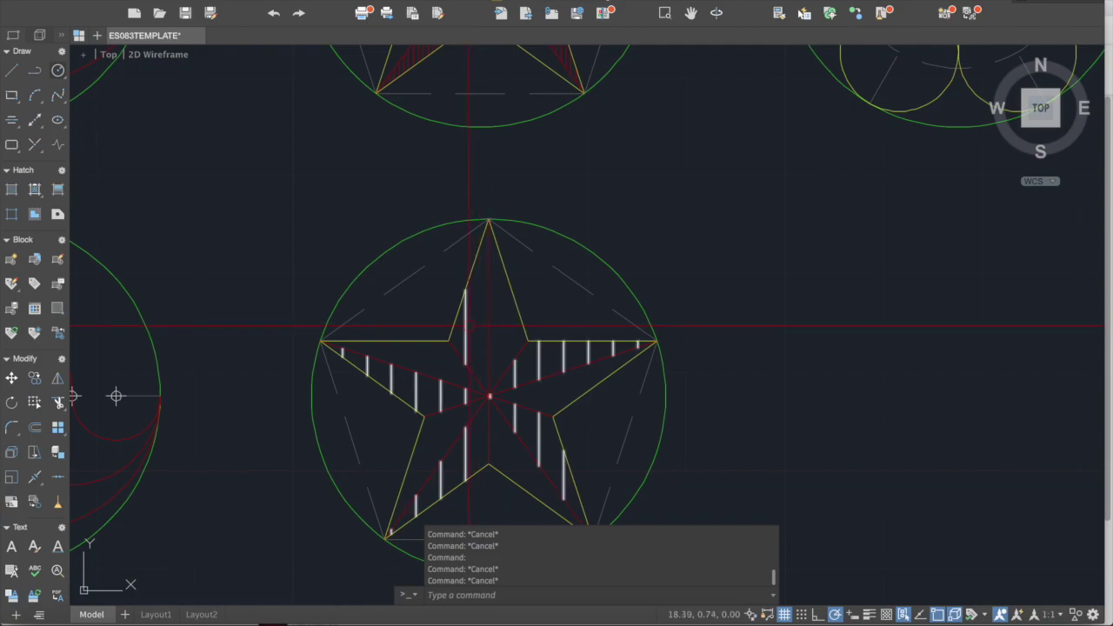
# Try a scale of 0.1 on the new star's hatch
pyautogui.scroll(-2, 467, 327)
pyautogui.moveTo(467, 171); pyautogui.dragTo(461, 187, button='middle')
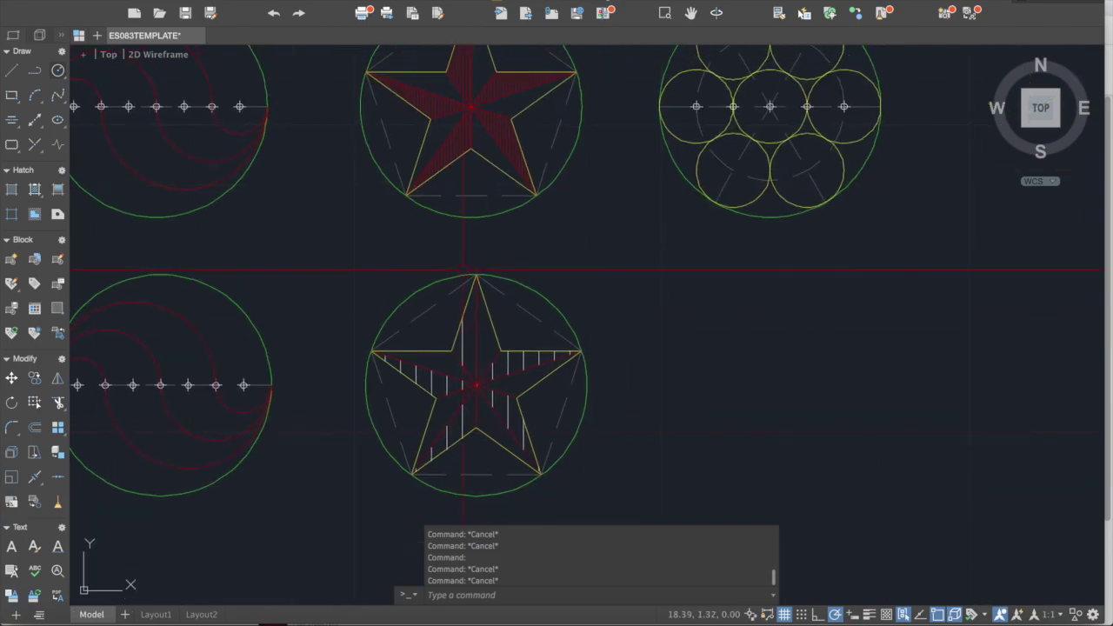
pyautogui.click(466, 351)
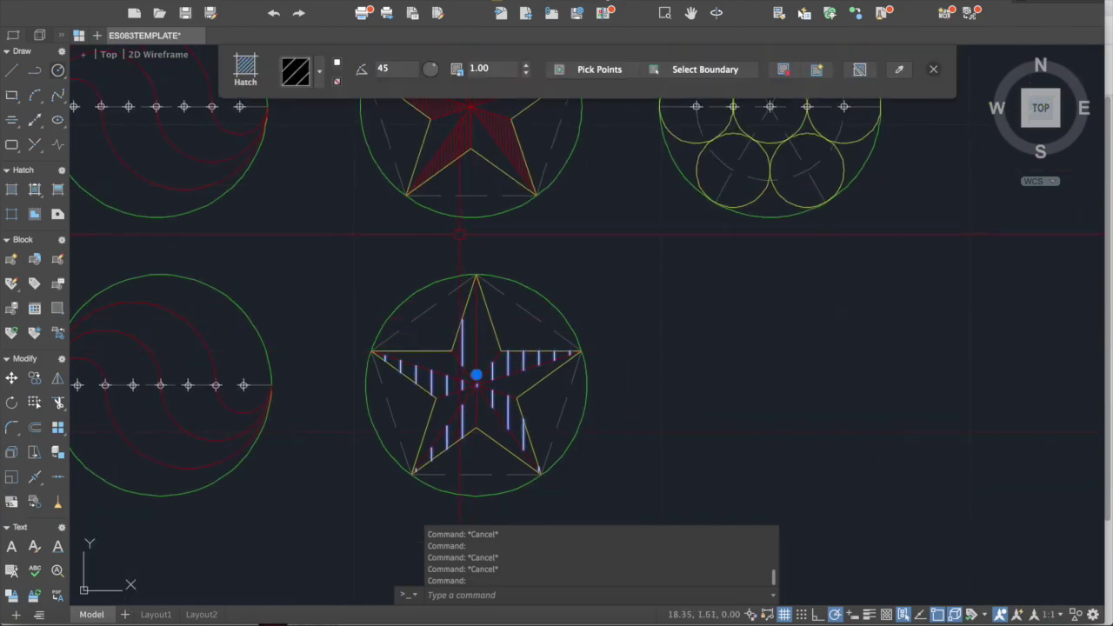
pyautogui.moveTo(465, 145); pyautogui.dragTo(442, 178, button='middle')
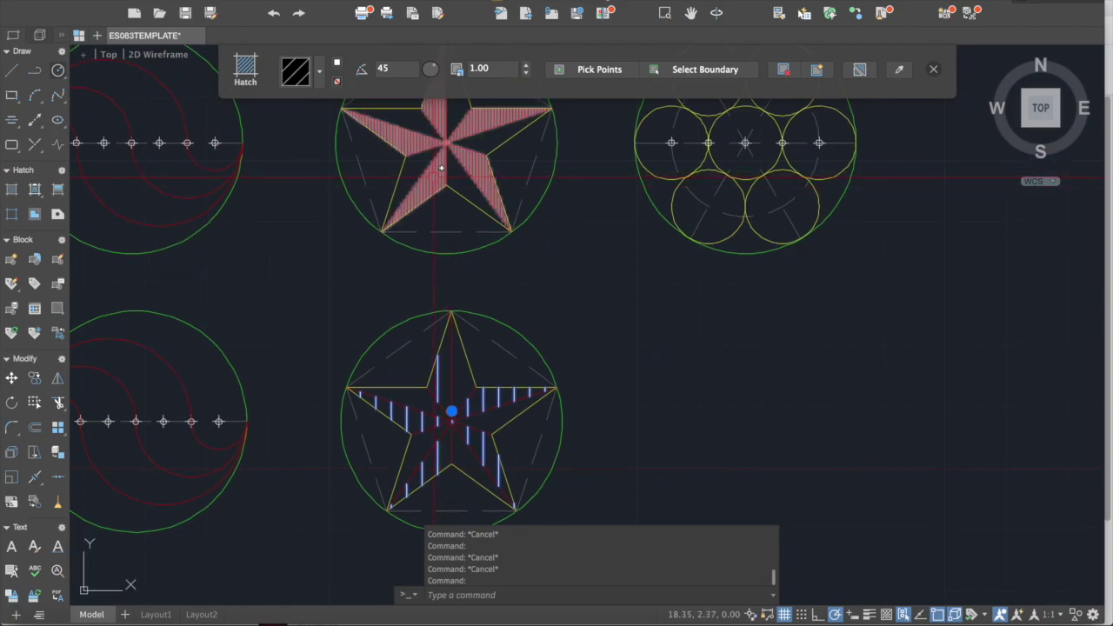
pyautogui.click(496, 69)
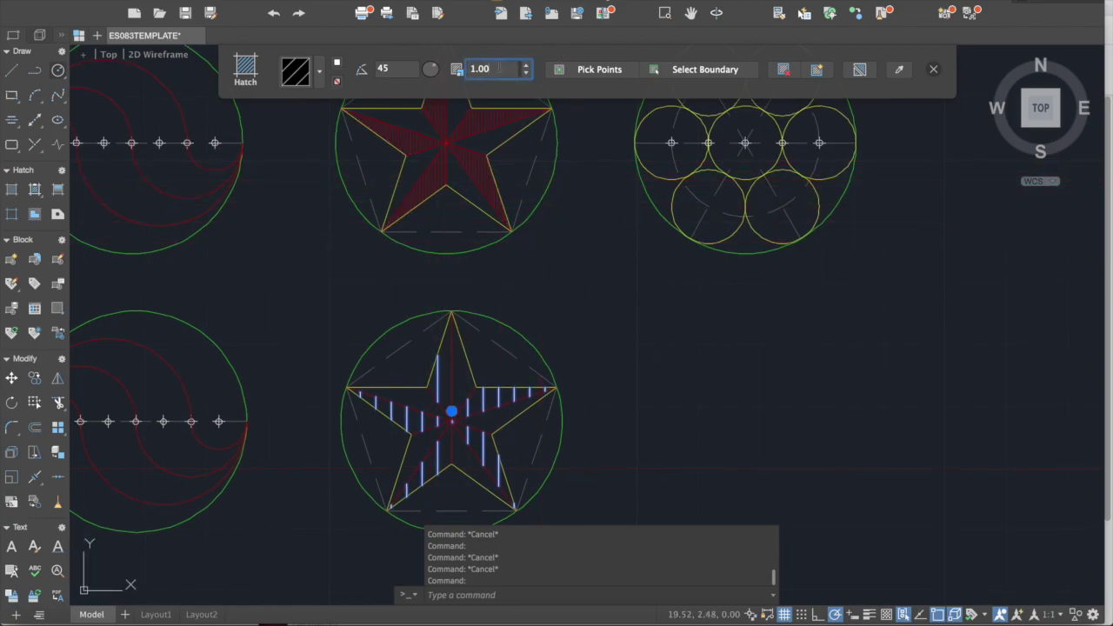
pyautogui.press('BackSpace')
pyautogui.write('.1')
pyautogui.press('Return')
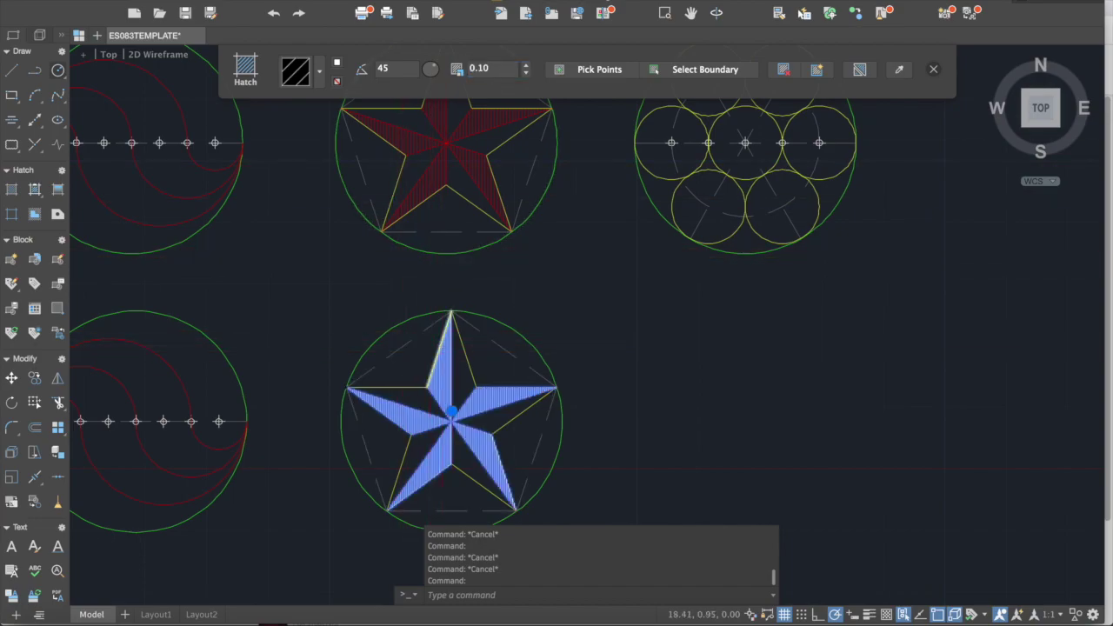
pyautogui.scroll(2, 452, 374)
pyautogui.scroll(-2, 461, 357)
# Set the scale of the new star's hatch to 0.2
pyautogui.doubleClick(477, 69)
pyautogui.press('BackSpace')
pyautogui.write('.2')
pyautogui.press('Return')
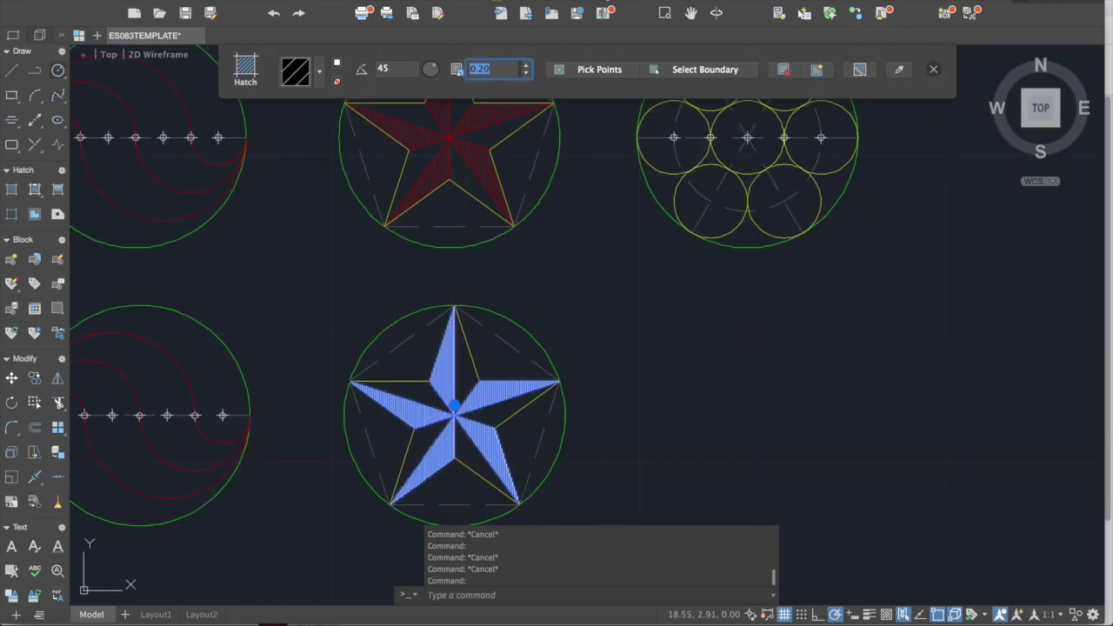
pyautogui.press('Escape')
pyautogui.press('Escape')
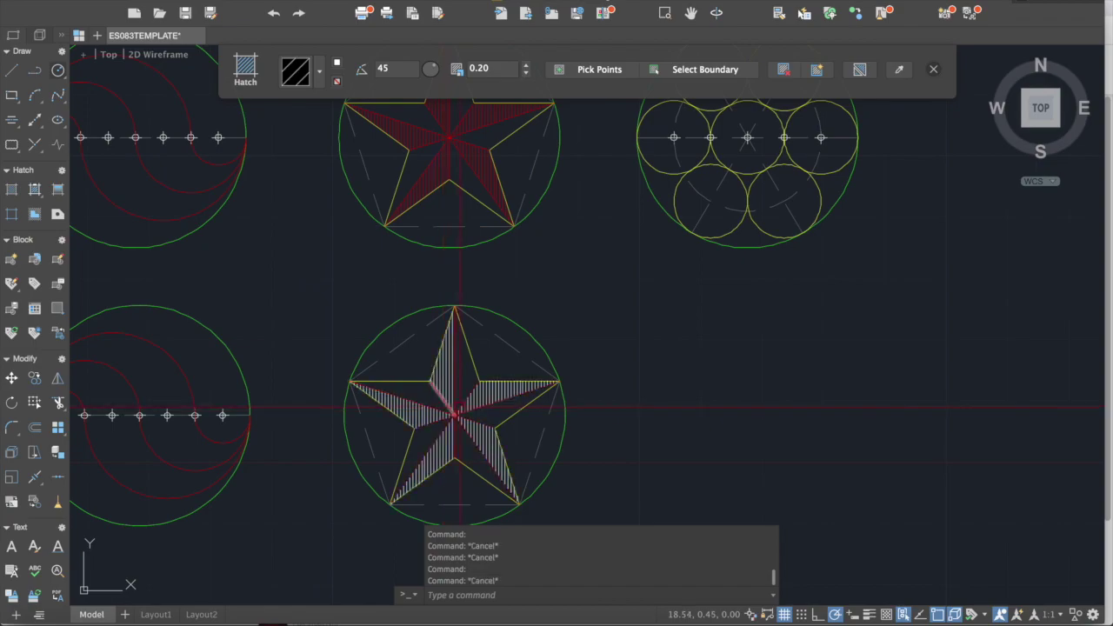
# Move the new star's hatch to layer 0.1 through its object properties
pyautogui.scroll(2, 466, 446)
pyautogui.scroll(-2, 465, 447)
pyautogui.scroll(2, 411, 487)
pyautogui.click(442, 373)
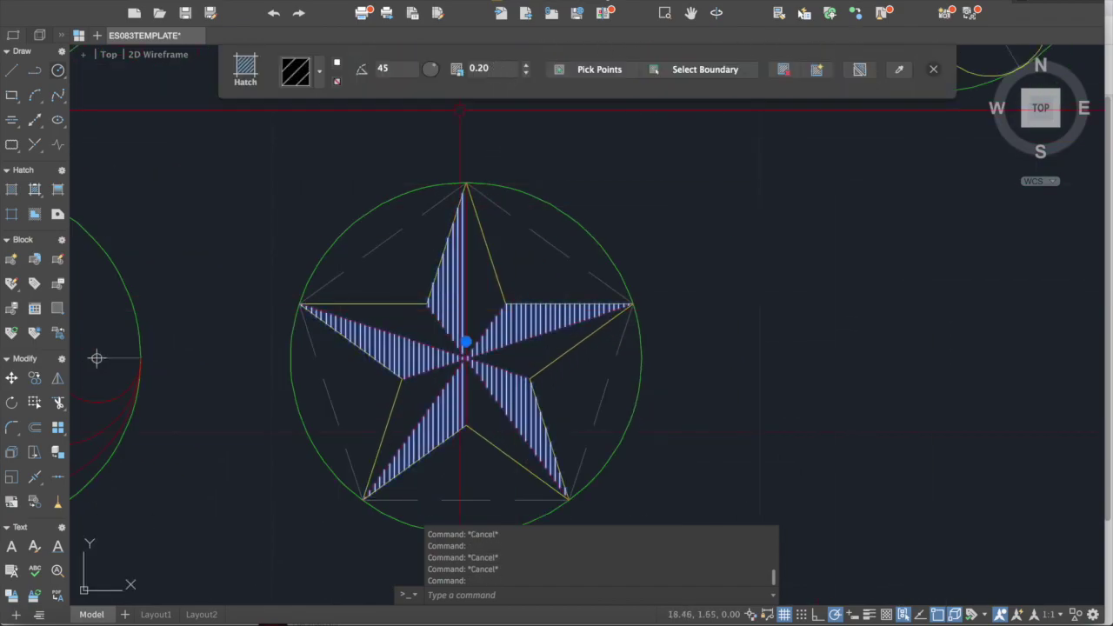
pyautogui.press('Escape')
pyautogui.press('Escape')
pyautogui.click(447, 301)
pyautogui.rightClick(448, 301)
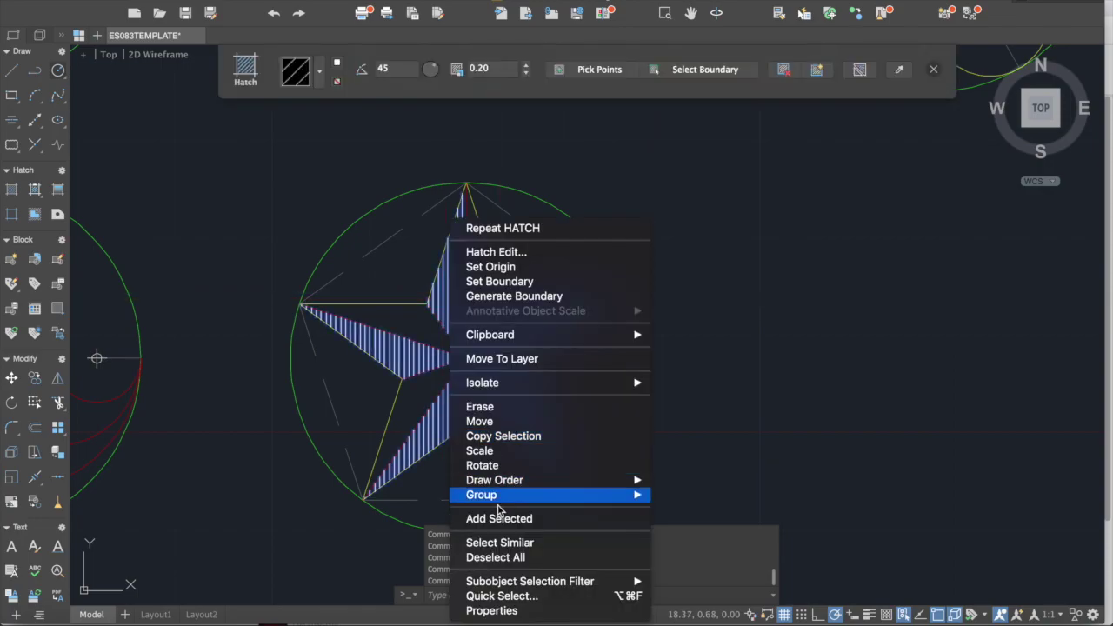
pyautogui.click(492, 610)
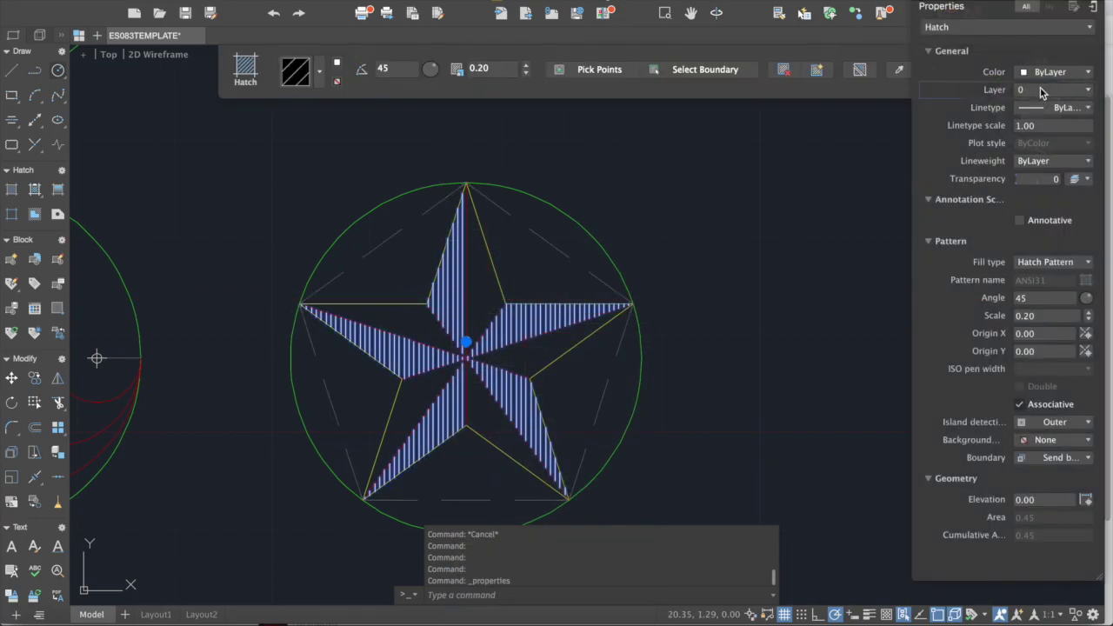
pyautogui.click(1040, 89)
pyautogui.click(1032, 124)
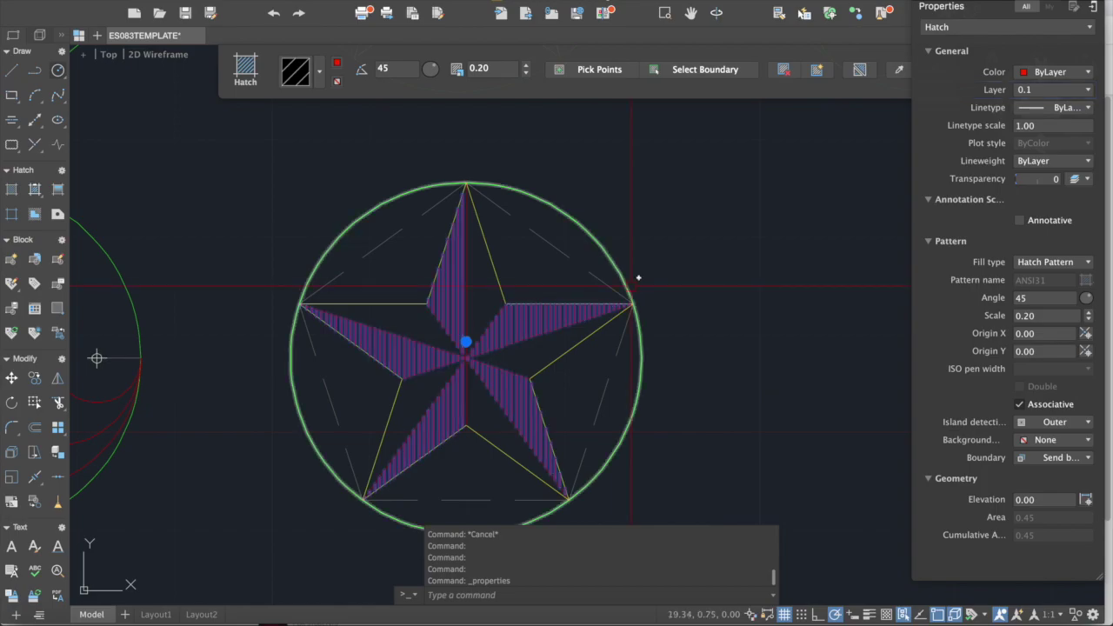
# Copy the new star's outer circle about 2.38 units horizontally to the right, beneath the seven-circle reference figure
pyautogui.press('Escape')
pyautogui.scroll(-5, 639, 278)
pyautogui.scroll(2, 561, 300)
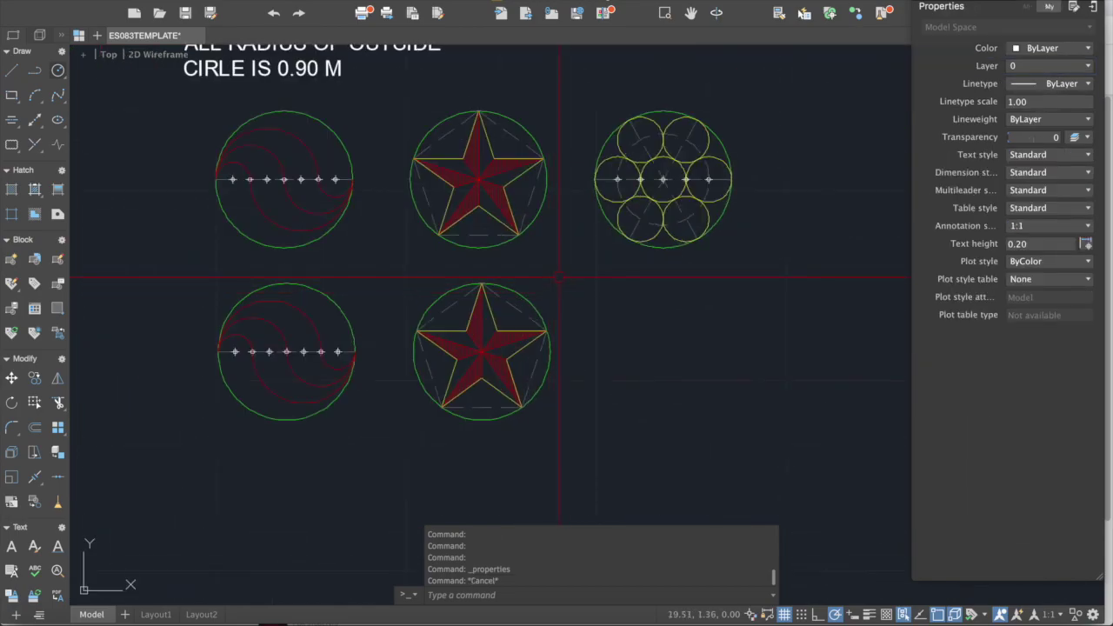
pyautogui.moveTo(593, 226); pyautogui.dragTo(508, 220, button='middle')
pyautogui.scroll(-3, 521, 222)
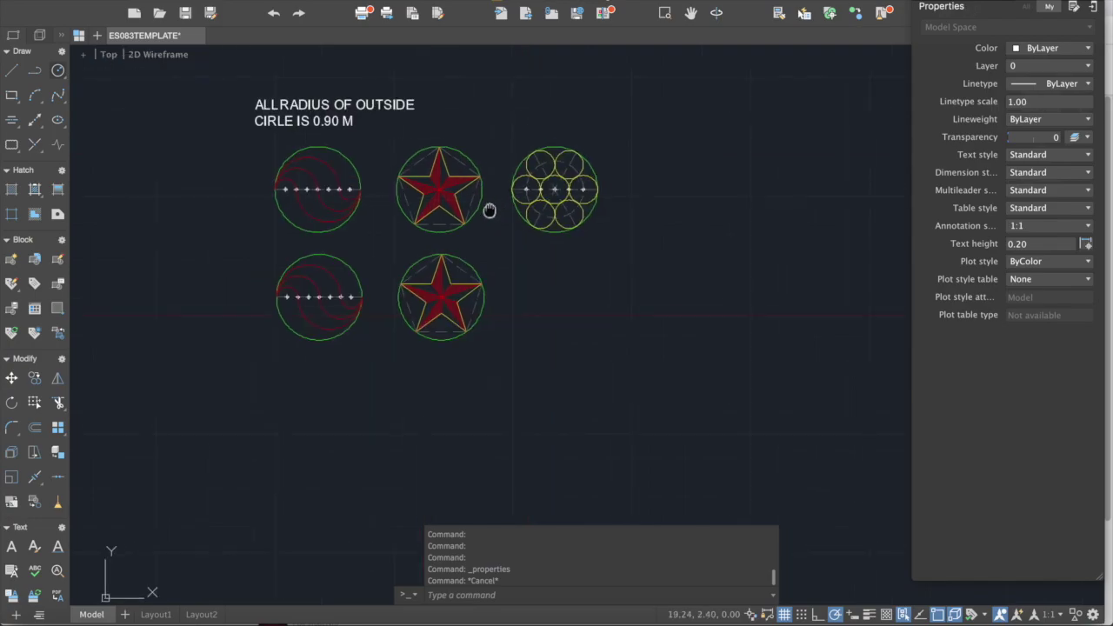
pyautogui.scroll(3, 492, 261)
pyautogui.click(460, 325)
pyautogui.scroll(-2, 474, 278)
pyautogui.write('c')
pyautogui.press('Return')
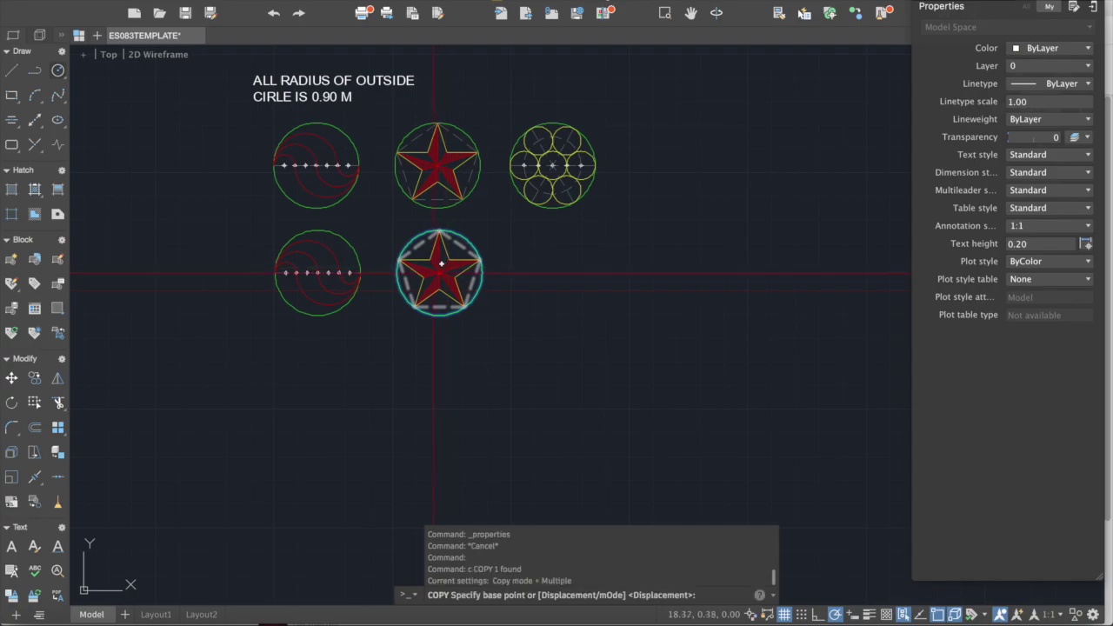
pyautogui.click(438, 374)
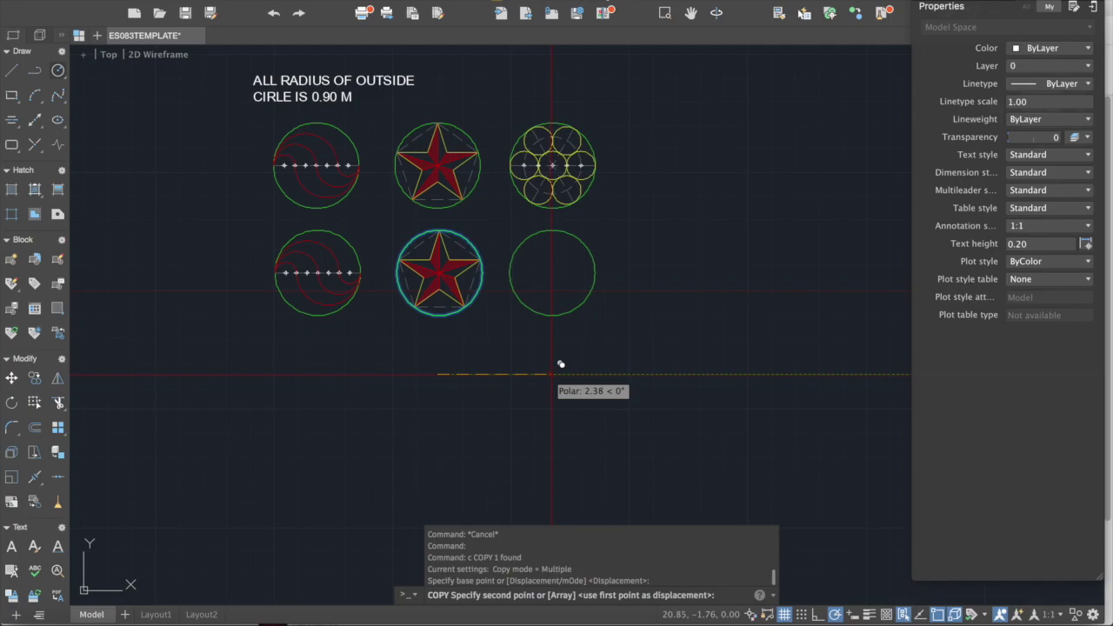
pyautogui.click(562, 366)
pyautogui.press('Escape')
pyautogui.press('Escape')
# Examine the seven-circle reference figure and its horizontal centre line
pyautogui.scroll(6, 448, 152)
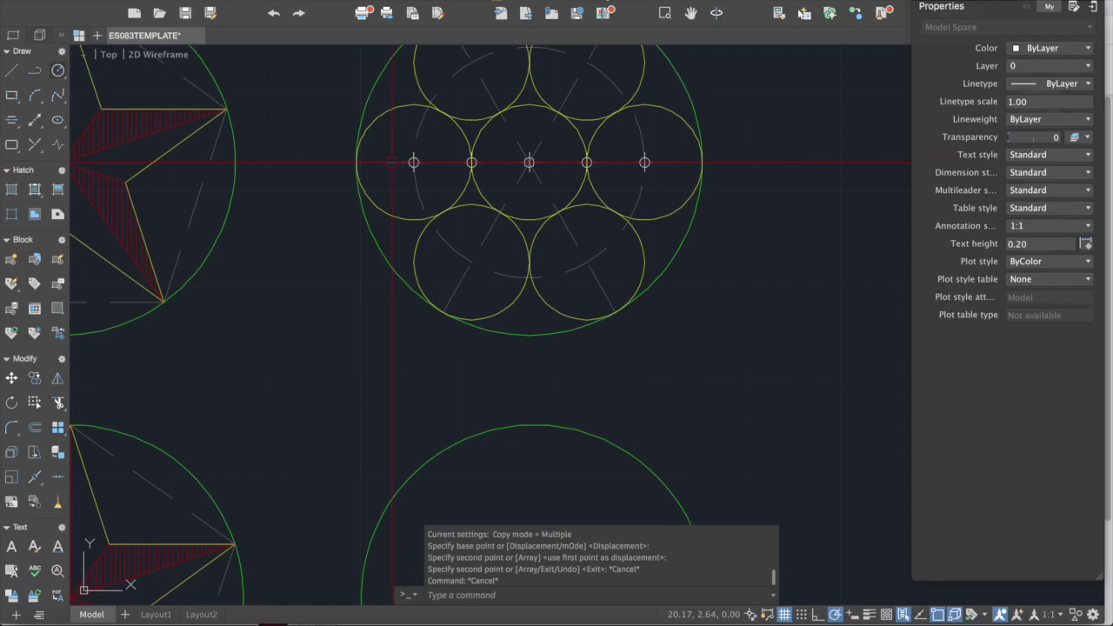
pyautogui.scroll(-2, 629, 165)
pyautogui.moveTo(629, 167); pyautogui.dragTo(784, 166, button='middle')
pyautogui.moveTo(275, 162); pyautogui.dragTo(490, 183, button='middle')
pyautogui.scroll(-2, 368, 269)
pyautogui.scroll(2, 567, 250)
pyautogui.scroll(2, 528, 255)
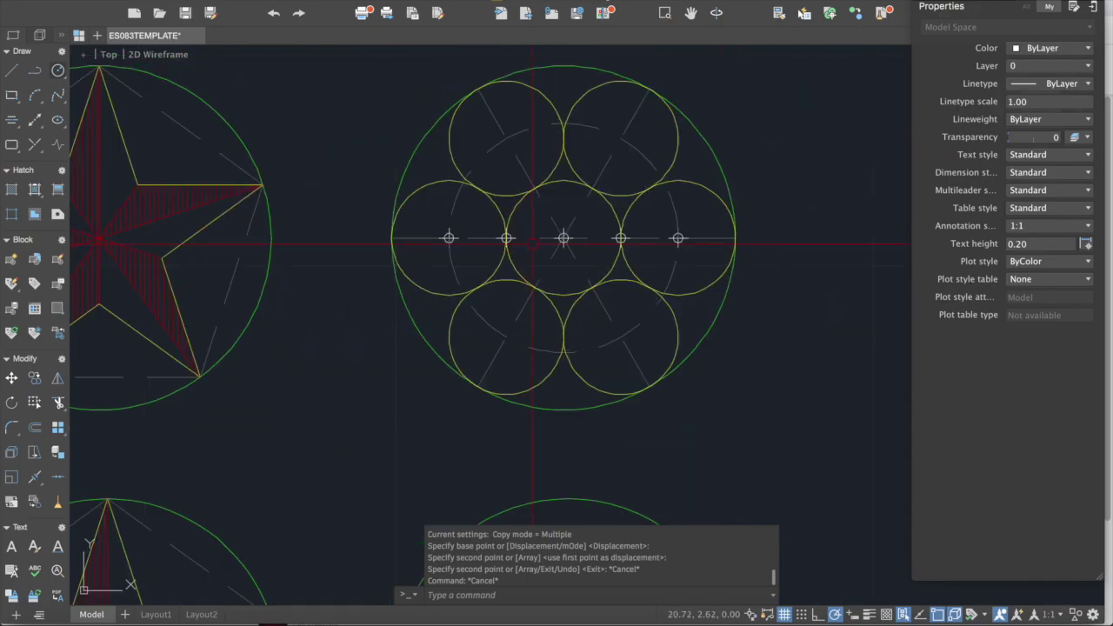
pyautogui.click(449, 238)
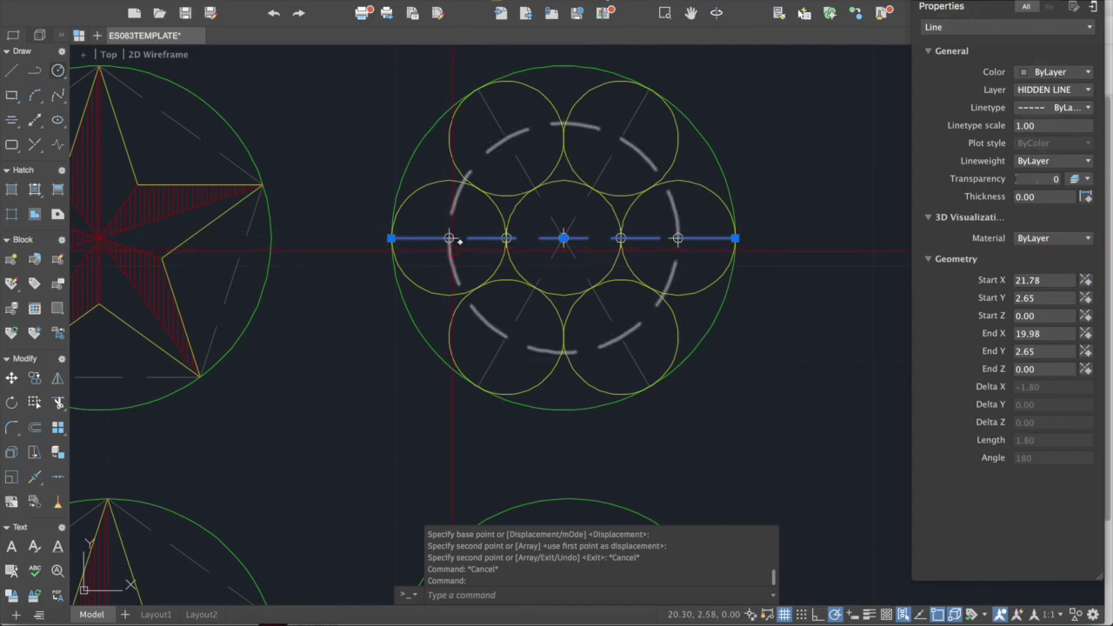
pyautogui.scroll(-2, 586, 104)
pyautogui.press('Escape')
# Draw a horizontal line from the centre of the copied circle to its left quadrant
pyautogui.moveTo(574, 352); pyautogui.dragTo(581, 279, button='middle')
pyautogui.press('Escape')
pyautogui.press('Escape')
pyautogui.write('l')
pyautogui.press('Return')
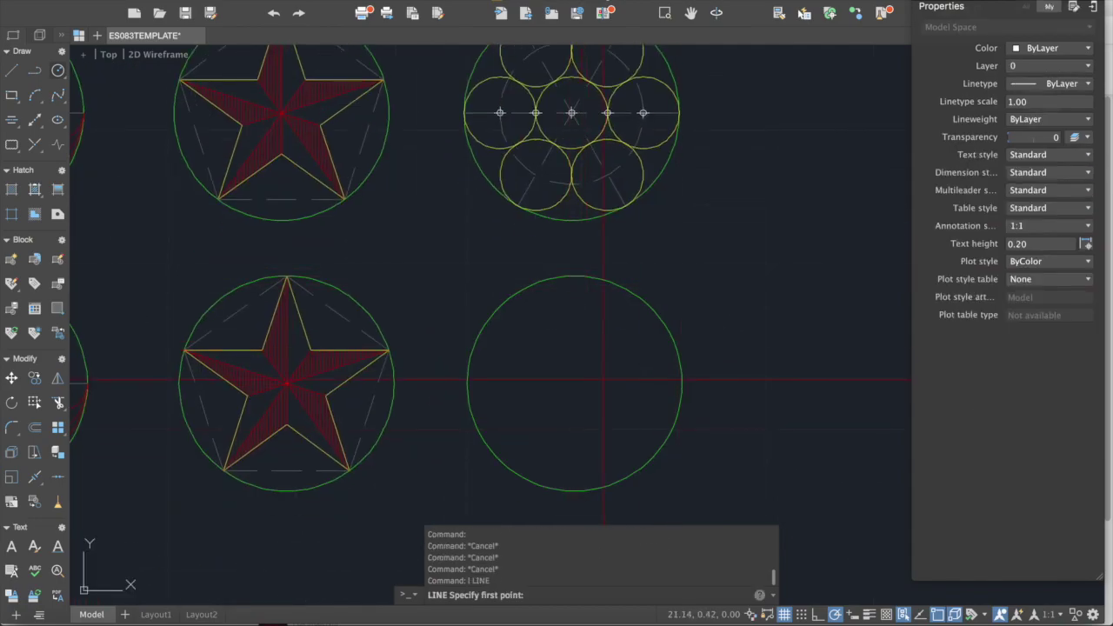
pyautogui.click(574, 384)
pyautogui.click(467, 384)
pyautogui.press('Escape')
# Extend the radius line to the opposite side of the copied circle so it spans the full diameter
pyautogui.write('e')
pyautogui.press('Return')
pyautogui.press('Return')
pyautogui.click(561, 384)
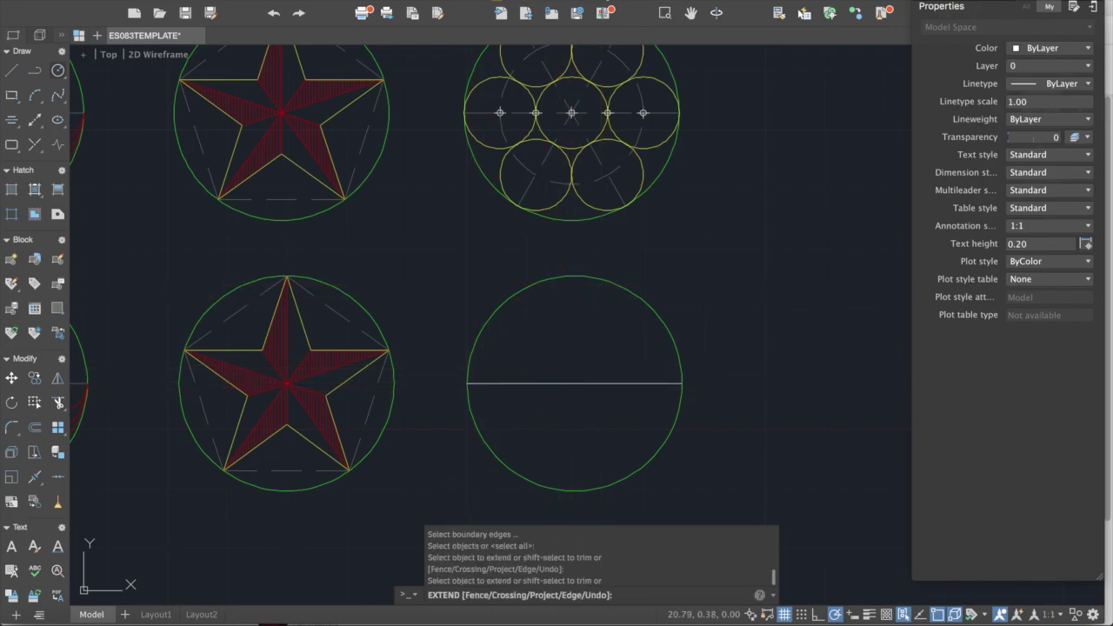
pyautogui.press('Escape')
pyautogui.press('Escape')
# Examine the three circles along the horizontal diameter of the reference figure and the points marked on it
pyautogui.scroll(-3, 596, 347)
pyautogui.scroll(2, 577, 221)
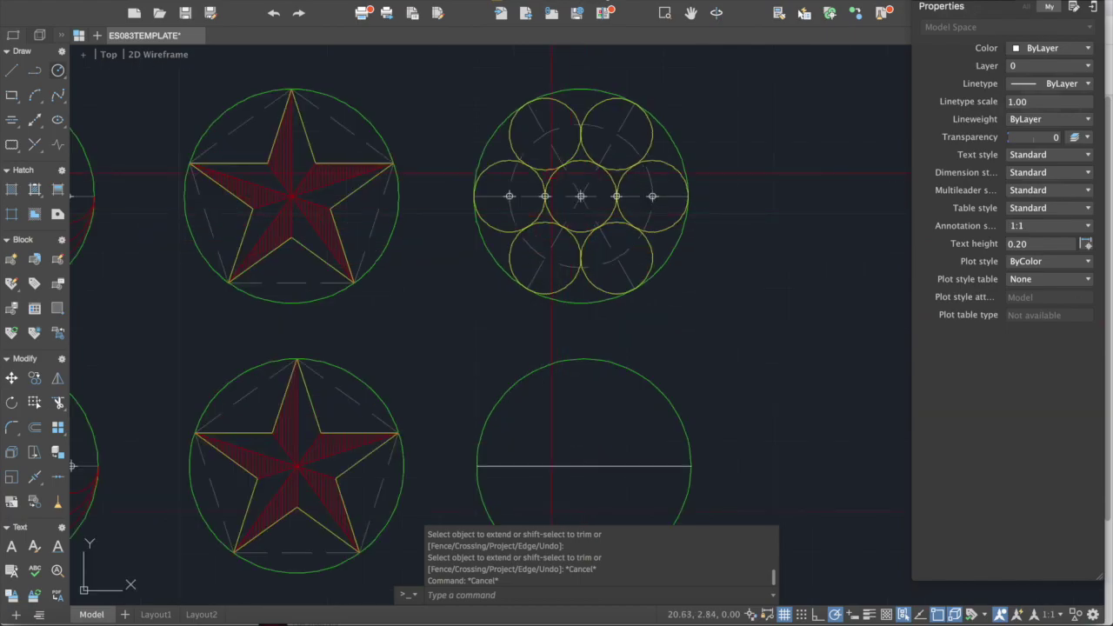
pyautogui.click(547, 173)
pyautogui.press('Escape')
pyautogui.scroll(2, 552, 179)
pyautogui.click(540, 177)
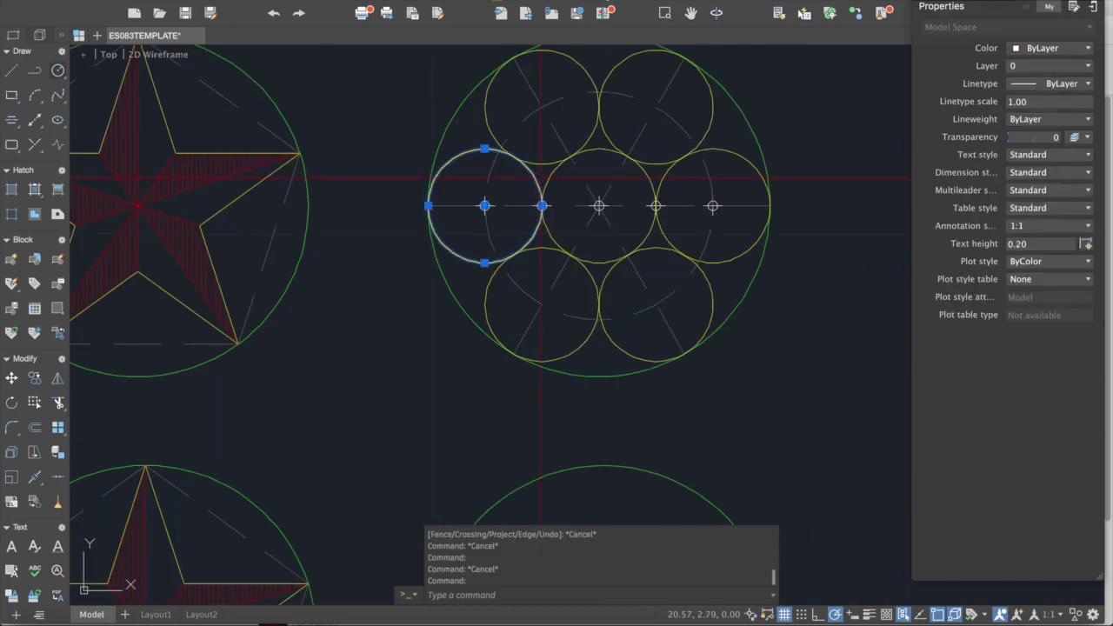
pyautogui.click(552, 177)
pyautogui.click(671, 171)
pyautogui.scroll(-2, 642, 193)
pyautogui.moveTo(641, 193); pyautogui.dragTo(602, 90, button='middle')
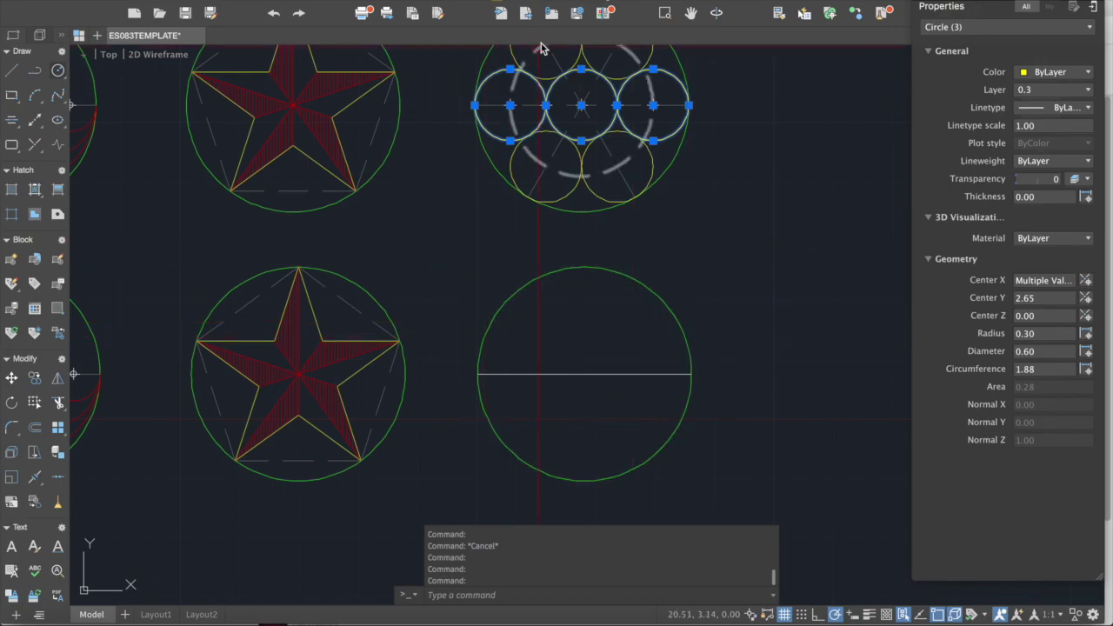
pyautogui.scroll(2, 519, 193)
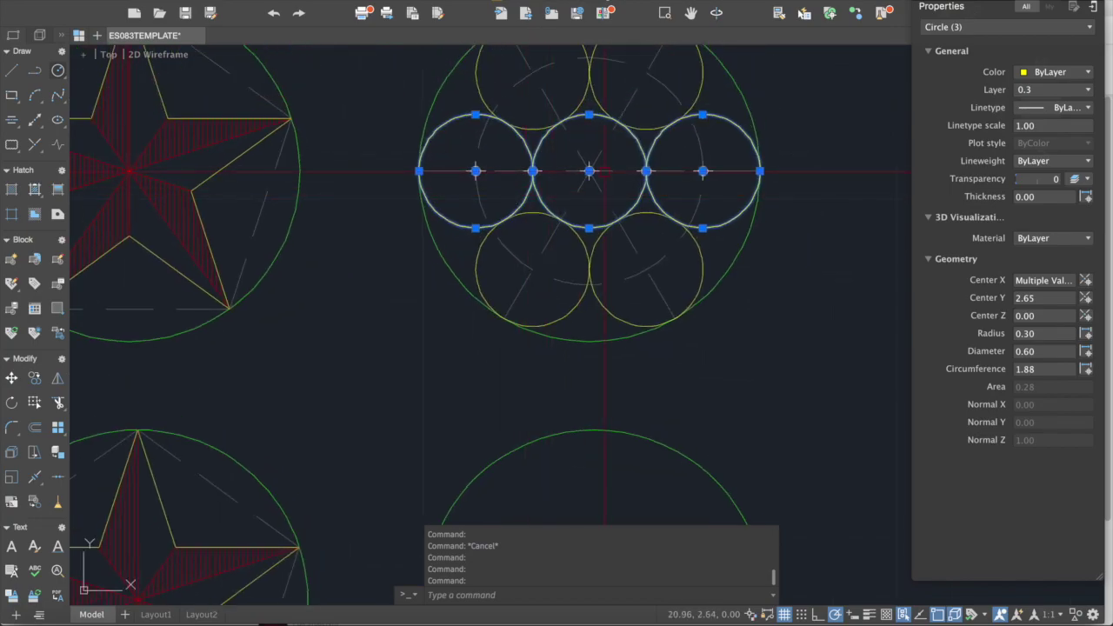
pyautogui.scroll(2, 608, 149)
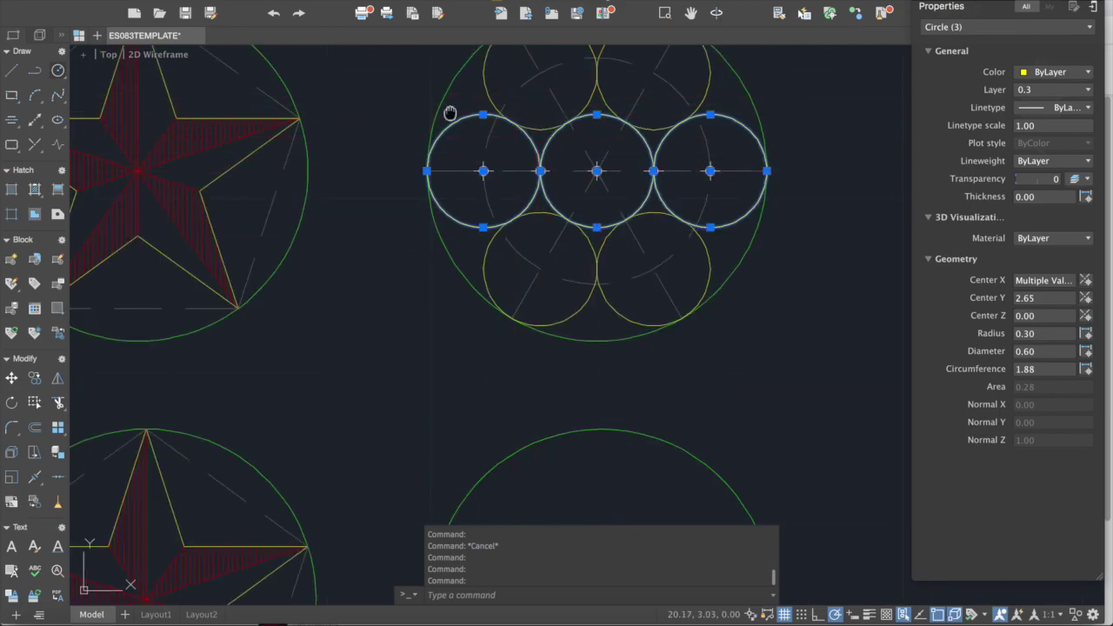
pyautogui.moveTo(450, 113); pyautogui.dragTo(420, 169, button='middle')
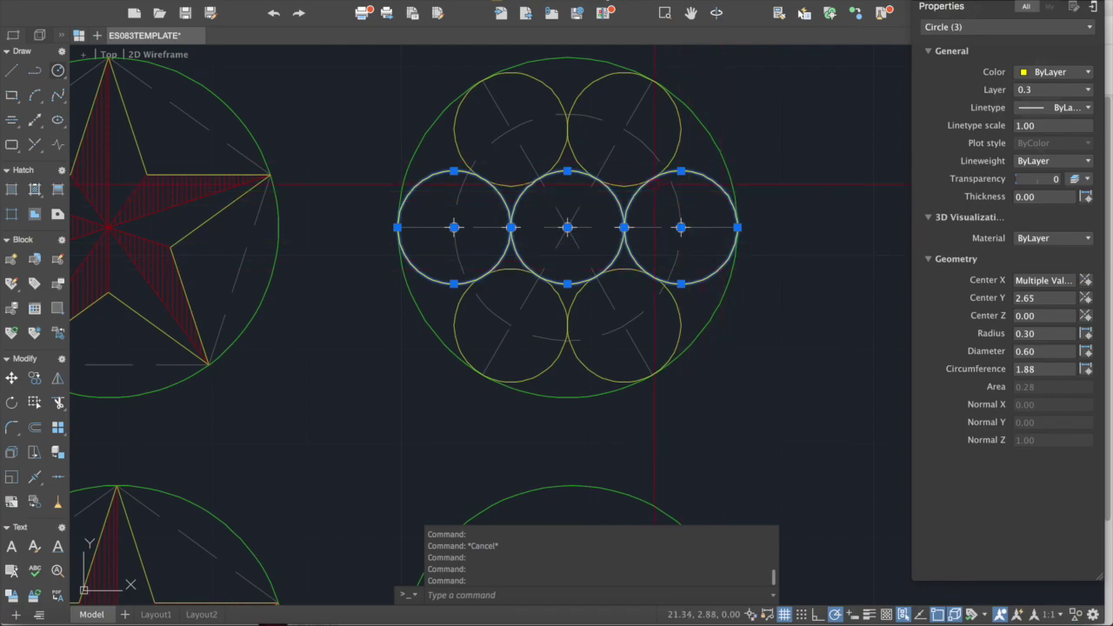
pyautogui.press('Escape')
pyautogui.press('Escape')
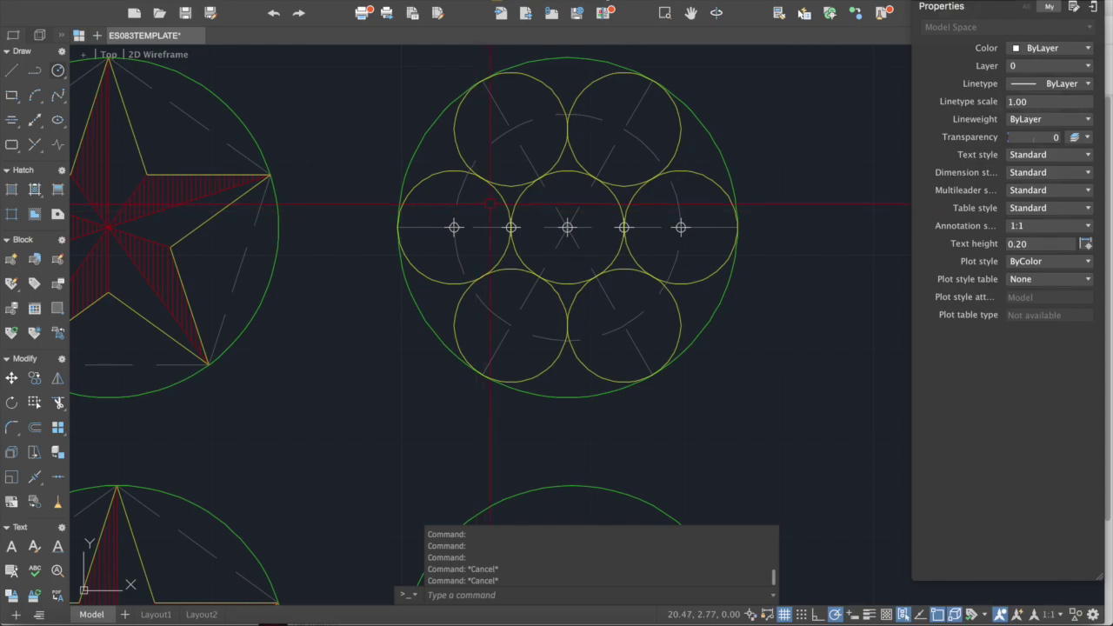
pyautogui.scroll(-3, 522, 226)
pyautogui.moveTo(517, 249); pyautogui.dragTo(518, 353, button='middle')
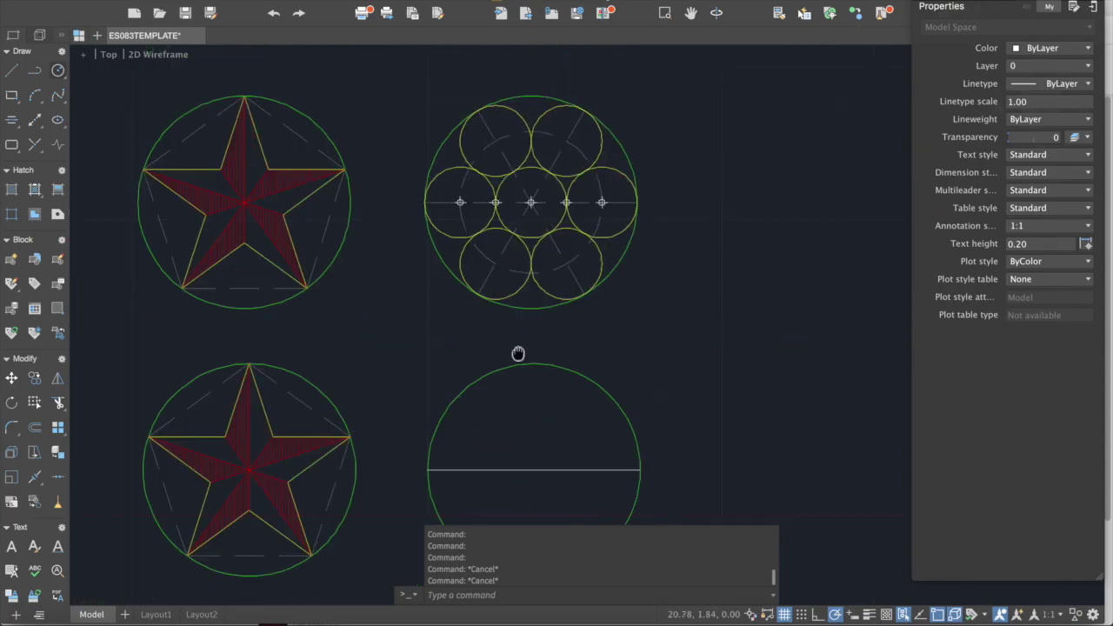
pyautogui.scroll(2, 392, 261)
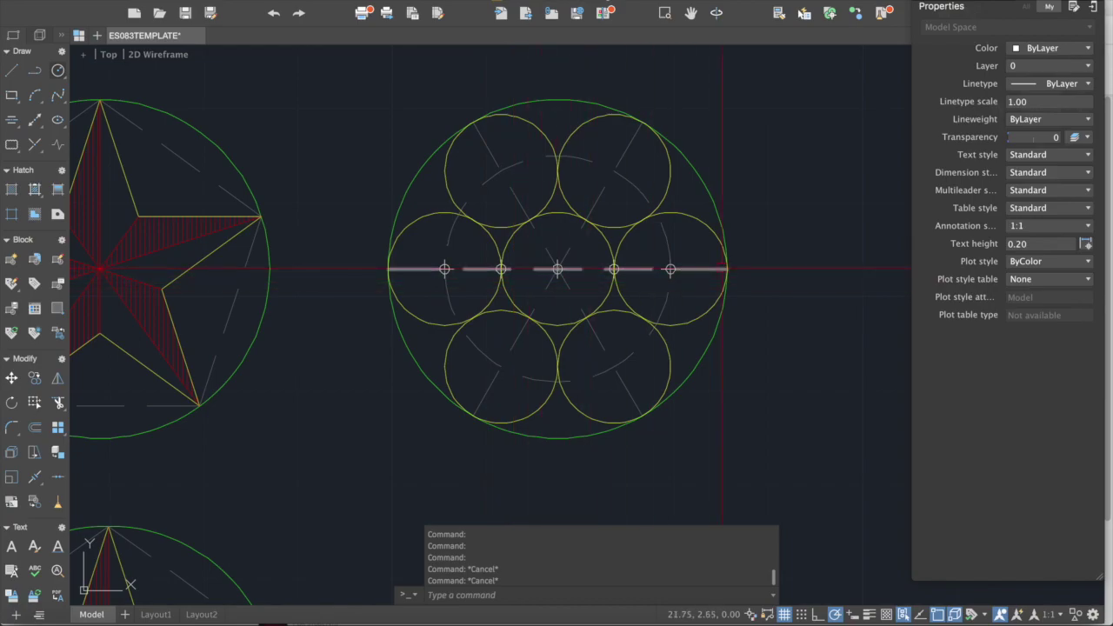
pyautogui.scroll(-3, 722, 269)
pyautogui.moveTo(683, 279); pyautogui.dragTo(612, 171, button='middle')
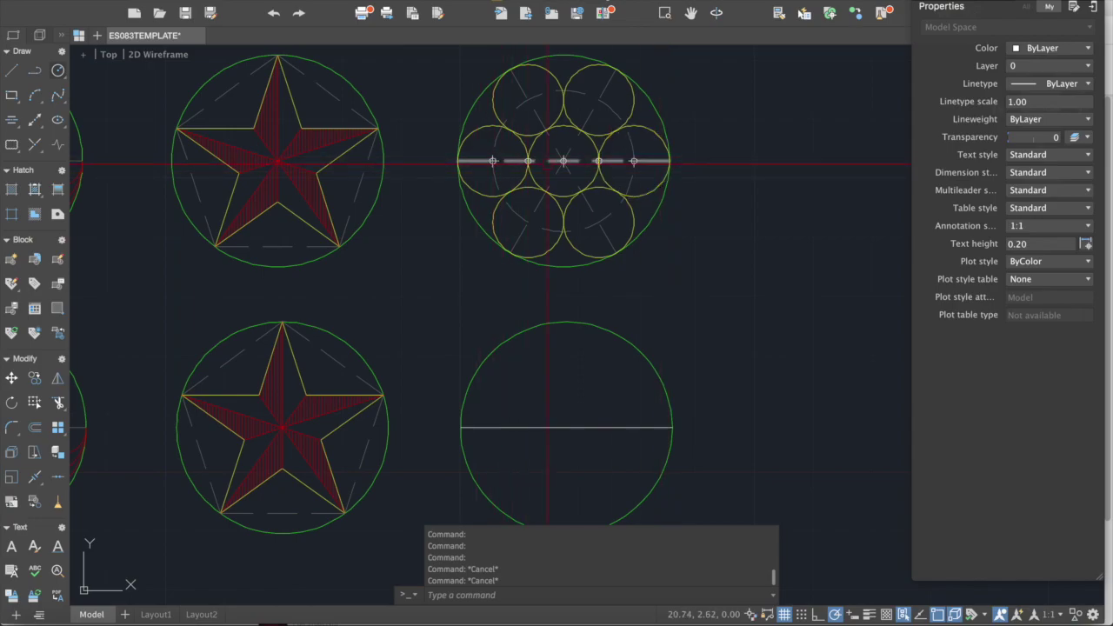
# Divide the horizontal diameter line of the copied circle into 6 segments
pyautogui.moveTo(523, 375); pyautogui.dragTo(478, 287, button='middle')
pyautogui.click(547, 350)
pyautogui.click(531, 325)
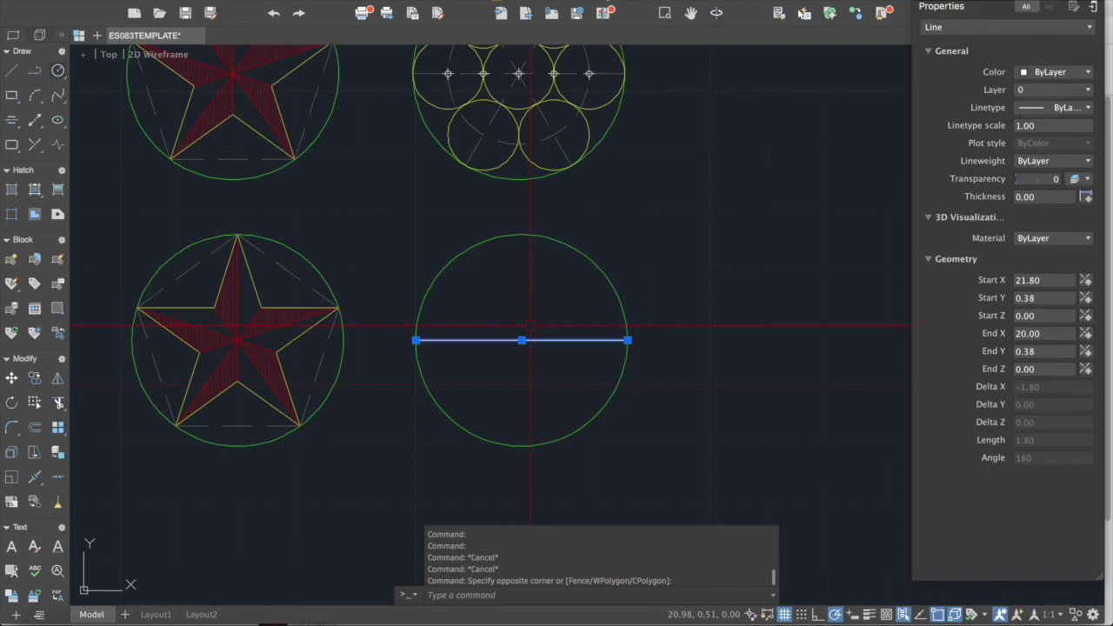
pyautogui.write('divide')
pyautogui.press('Return')
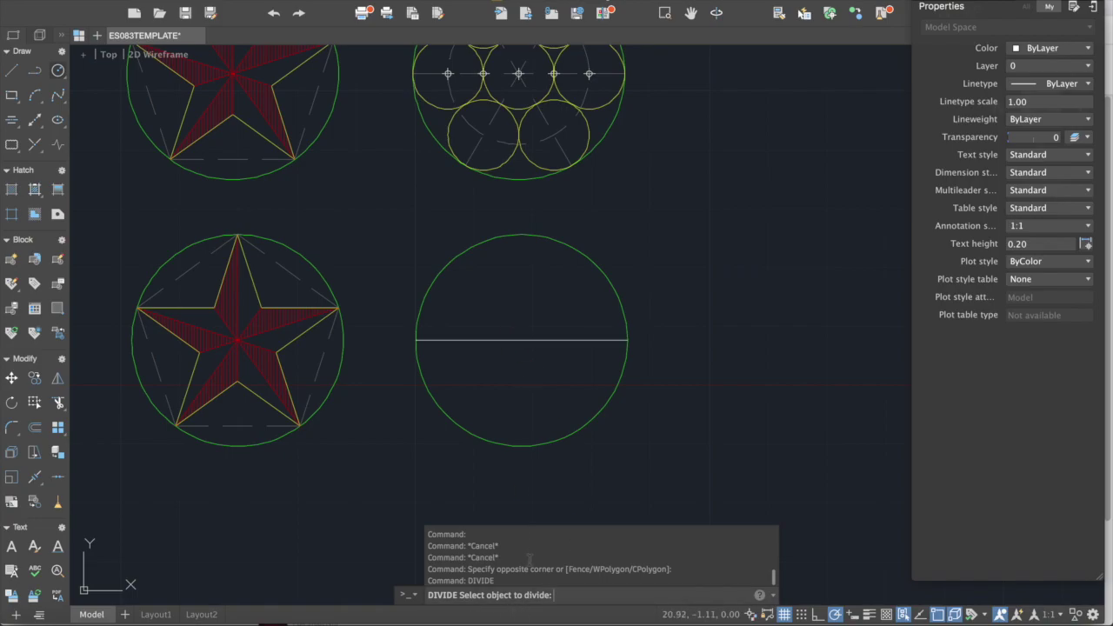
pyautogui.click(509, 339)
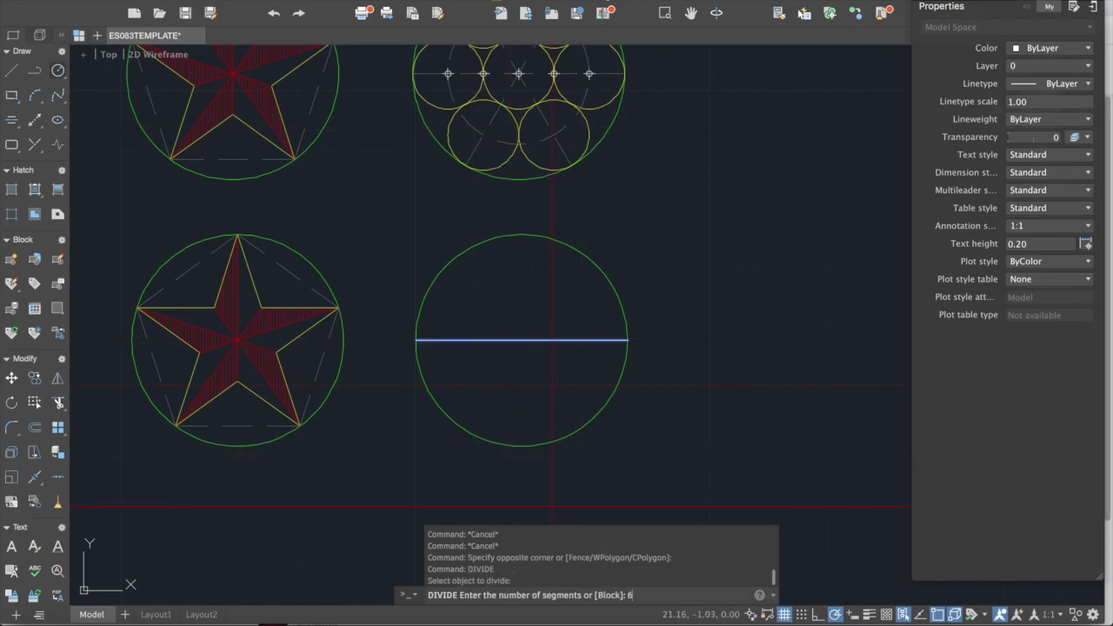
pyautogui.write('6')
pyautogui.press('Return')
pyautogui.scroll(4, 518, 298)
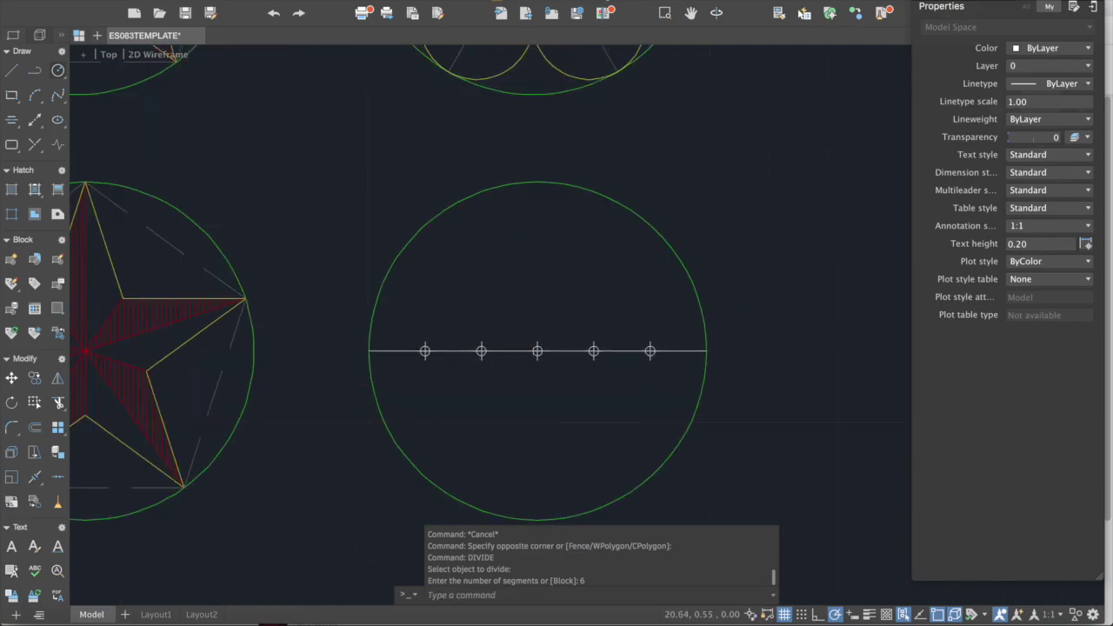
# Compare the division points on the new diameter with the circle layout of the reference figure
pyautogui.scroll(-2, 400, 396)
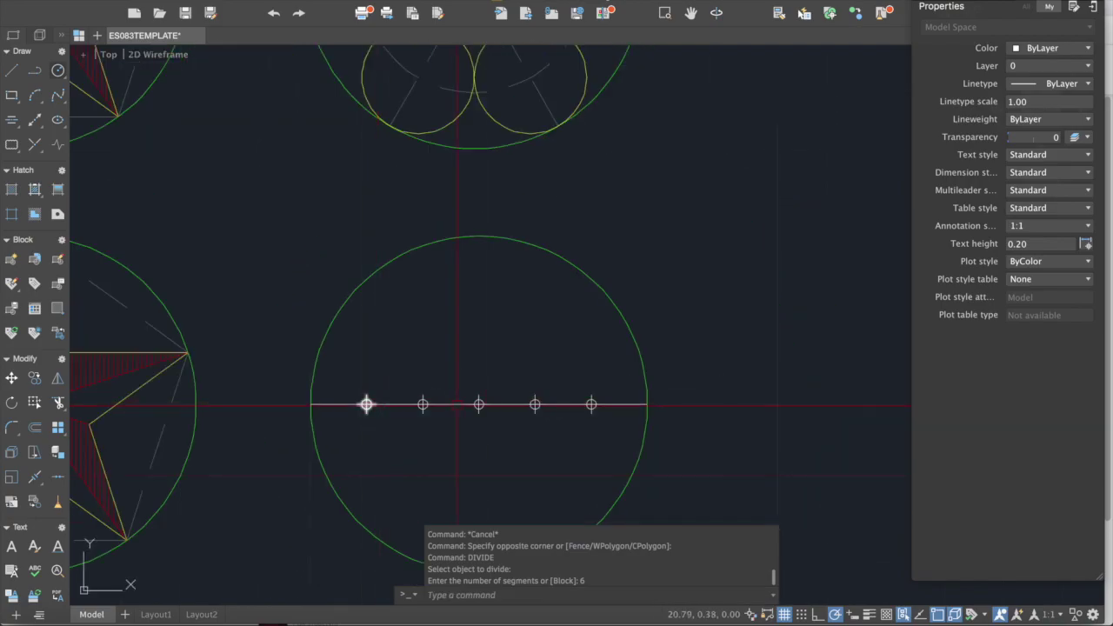
pyautogui.moveTo(352, 431); pyautogui.dragTo(324, 381, button='middle')
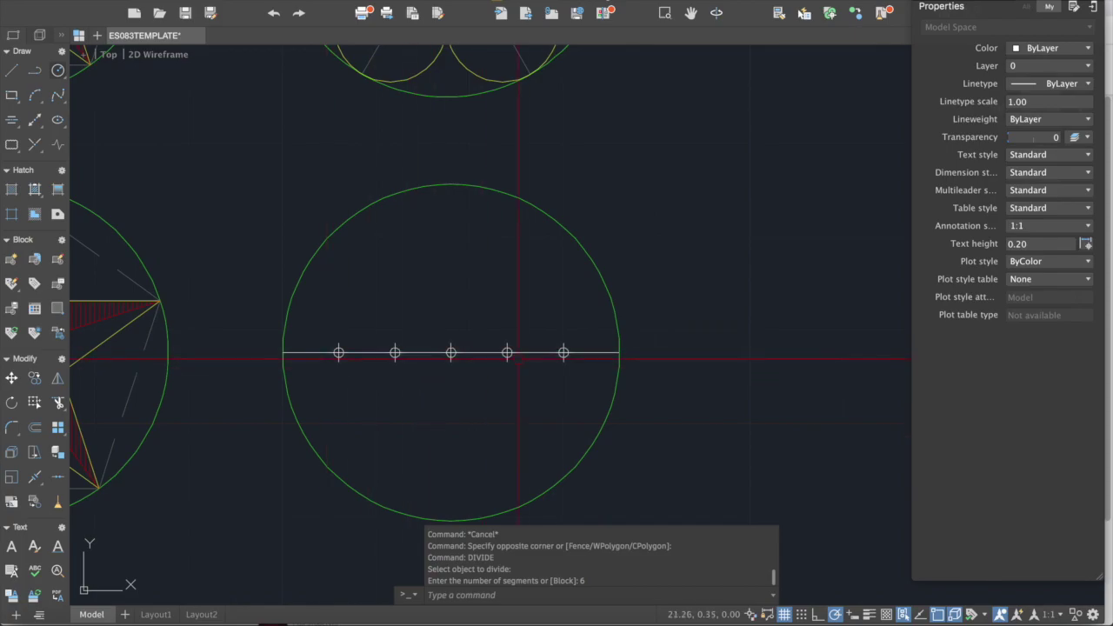
pyautogui.scroll(-3, 522, 300)
pyautogui.scroll(4, 443, 187)
pyautogui.scroll(-2, 433, 204)
pyautogui.moveTo(449, 199); pyautogui.dragTo(446, 107, button='middle')
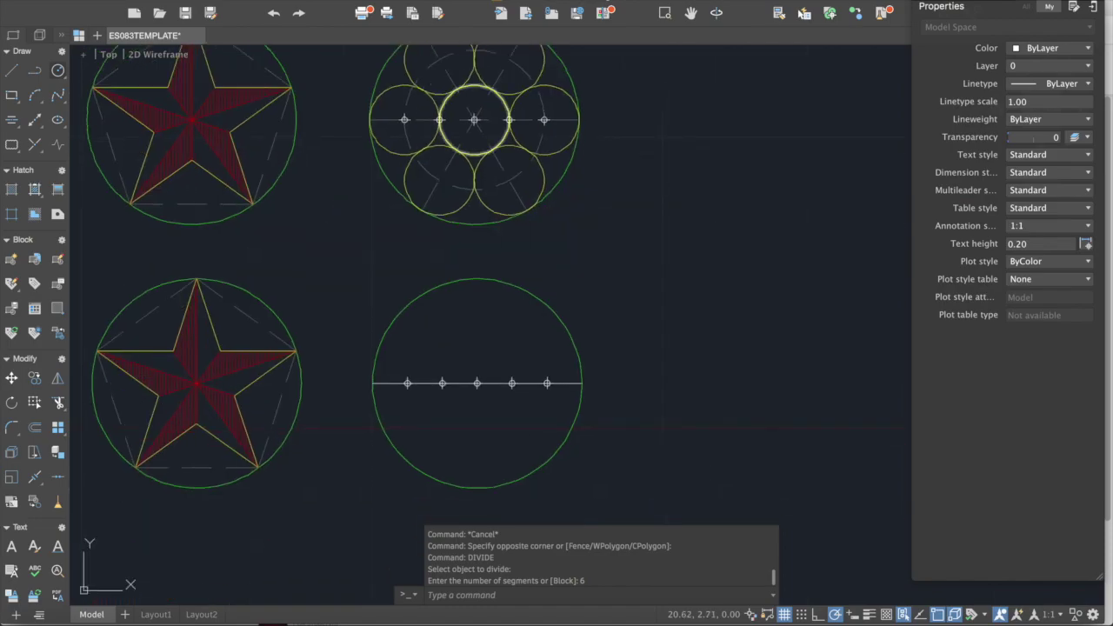
pyautogui.scroll(2, 447, 106)
pyautogui.scroll(-2, 489, 140)
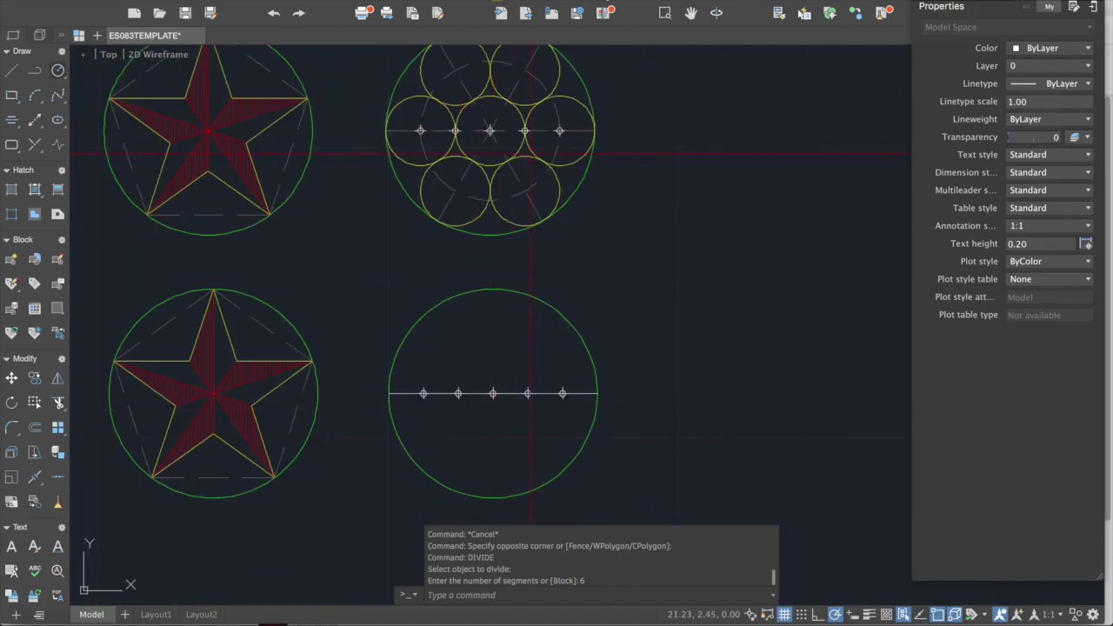
pyautogui.scroll(3, 522, 108)
pyautogui.scroll(-2, 526, 113)
# Draw a circle of 0.30 radius centred on the middle division point, reaching the adjacent point on the diameter
pyautogui.moveTo(513, 194); pyautogui.dragTo(525, 60, button='middle')
pyautogui.moveTo(522, 339); pyautogui.dragTo(521, 319, button='middle')
pyautogui.write('c')
pyautogui.scroll(2, 504, 397)
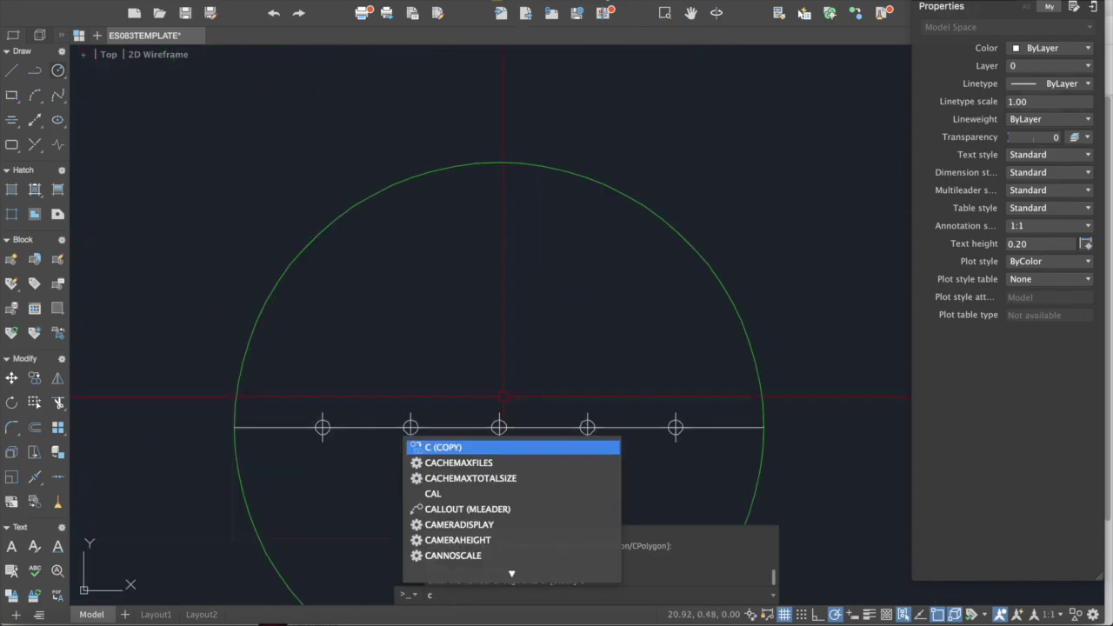
pyautogui.write('i')
pyautogui.press('Return')
pyautogui.click(499, 427)
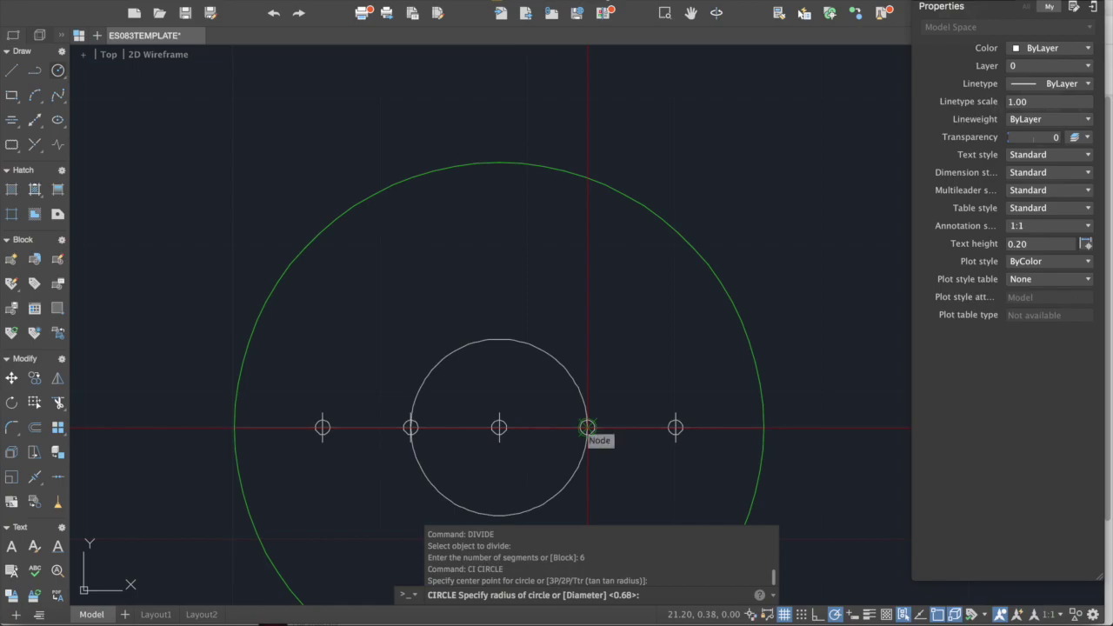
pyautogui.press('Escape')
pyautogui.scroll(-3, 557, 360)
pyautogui.scroll(3, 434, 393)
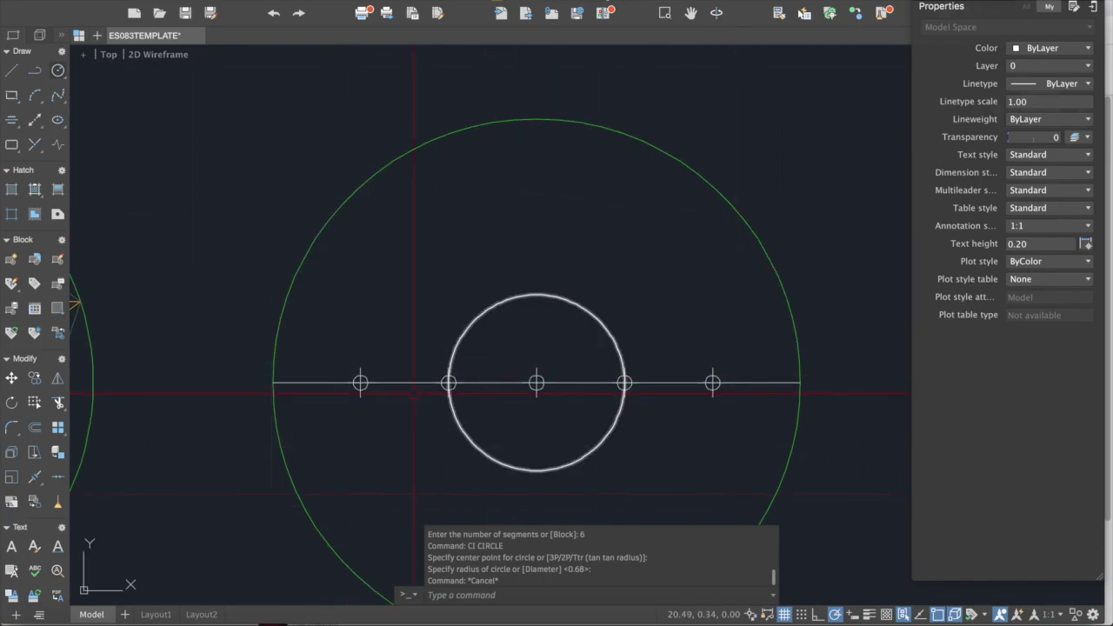
pyautogui.press('Escape')
pyautogui.scroll(2, 311, 364)
pyautogui.write('c')
pyautogui.press('Return')
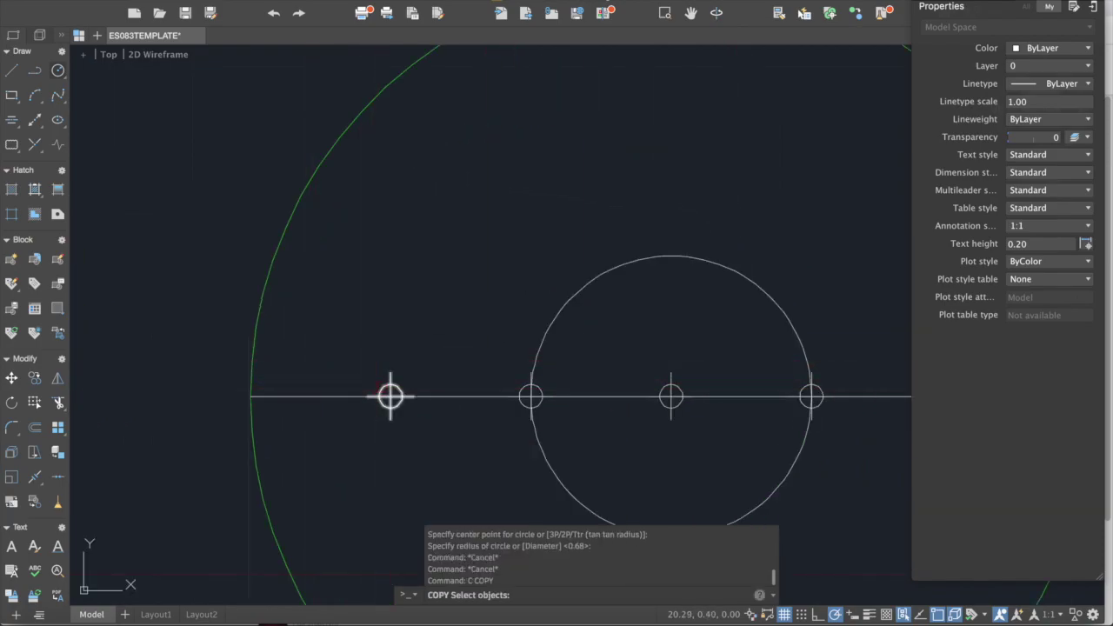
pyautogui.press('Escape')
# Draw a second circle centred on the leftmost division point, with its radius reaching the next point on the diameter
pyautogui.write('ci')
pyautogui.press('Return')
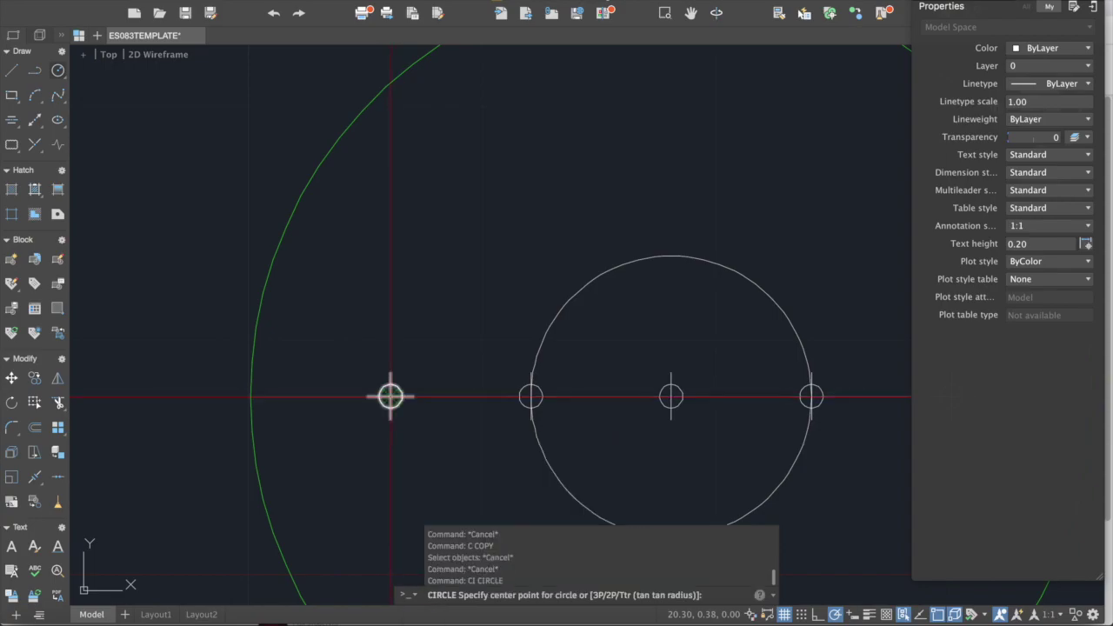
pyautogui.click(391, 397)
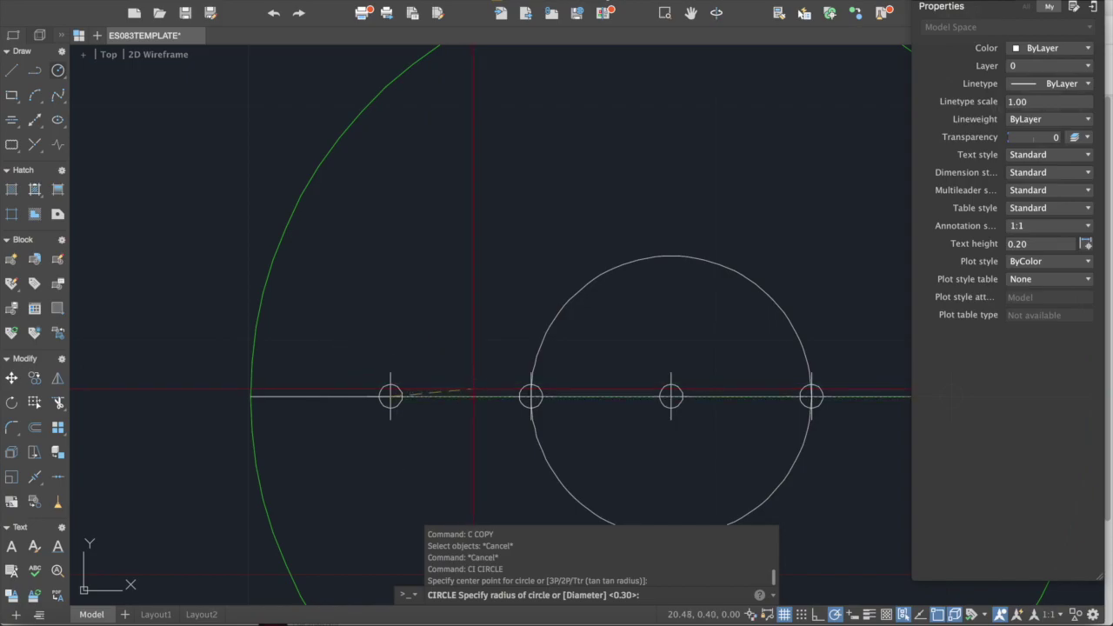
pyautogui.click(530, 396)
pyautogui.scroll(-2, 149, 320)
pyautogui.scroll(2, 630, 363)
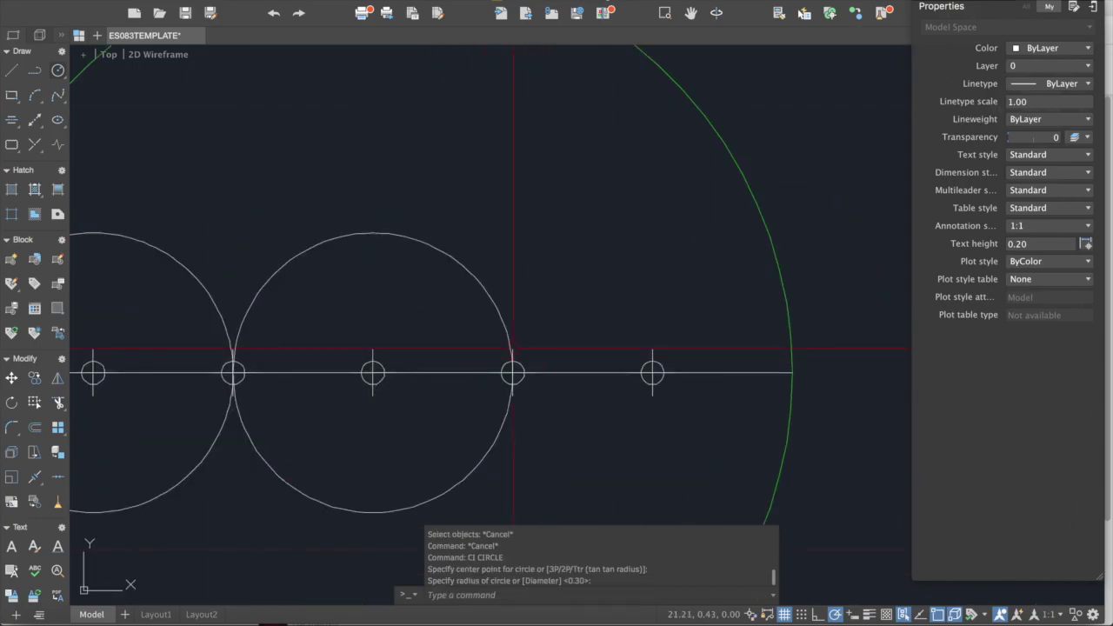
pyautogui.scroll(-2, 394, 318)
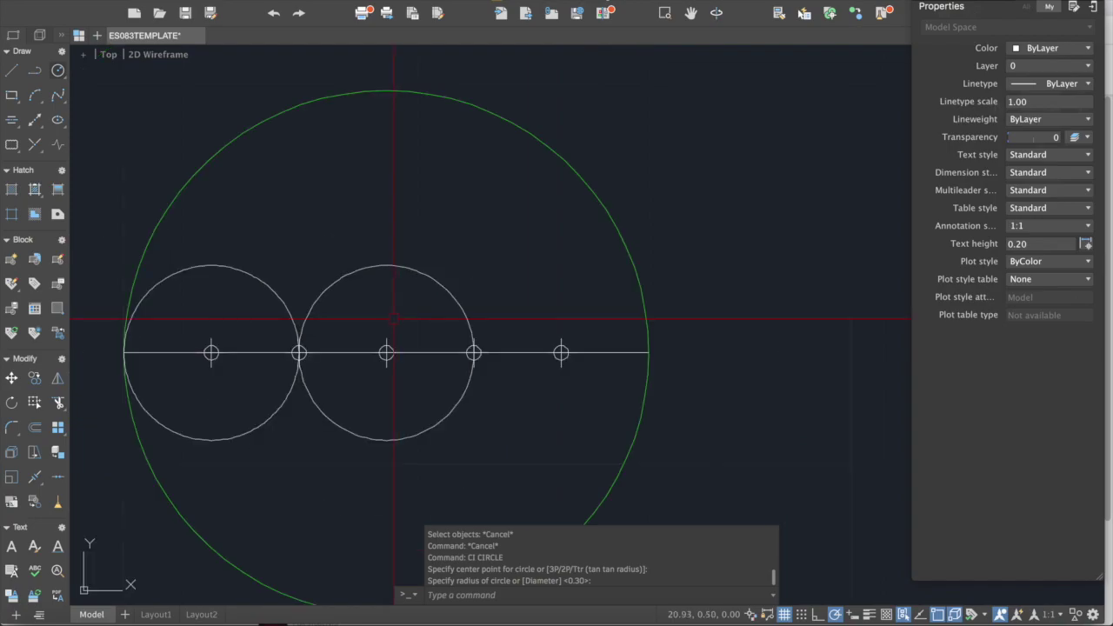
# Draw a third circle centred on the rightmost division point, with its radius reaching the adjacent division point on the diameter
pyautogui.press('Return')
pyautogui.click(561, 352)
pyautogui.click(473, 352)
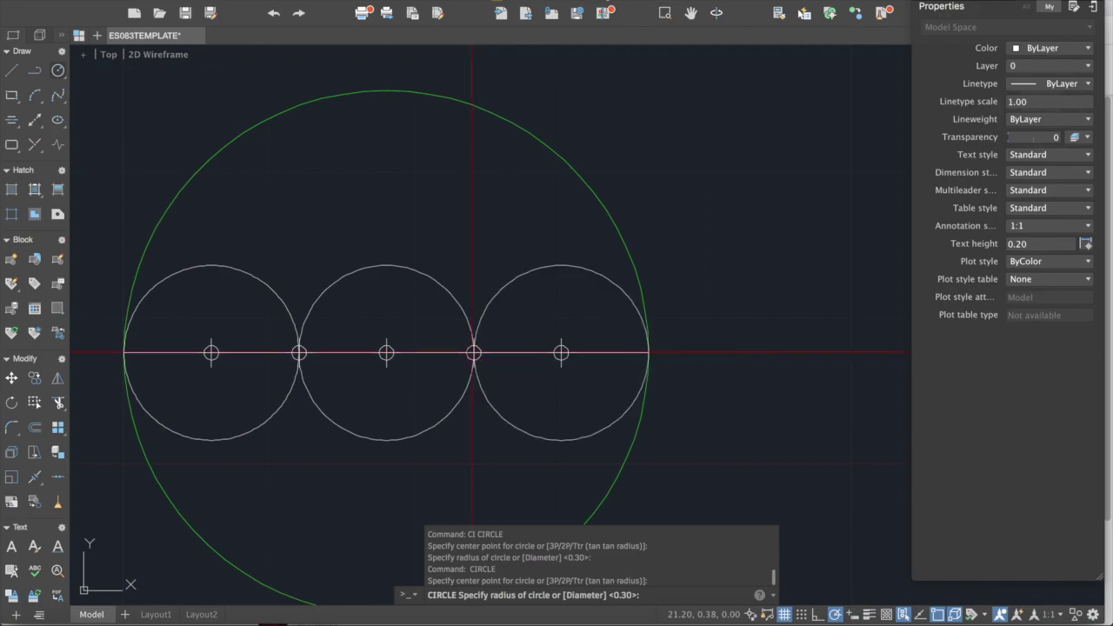
pyautogui.press('Escape')
# Place points at the centres of the two upper small circles in the seven-circle reference figure
pyautogui.scroll(-3, 552, 397)
pyautogui.scroll(-3, 552, 397)
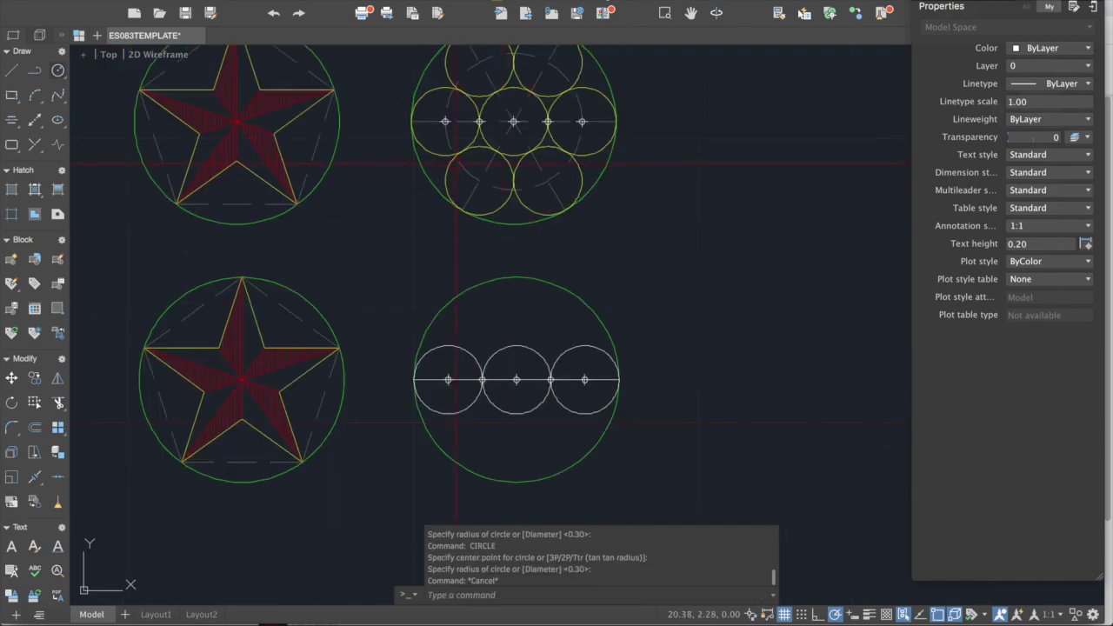
pyautogui.scroll(3, 400, 191)
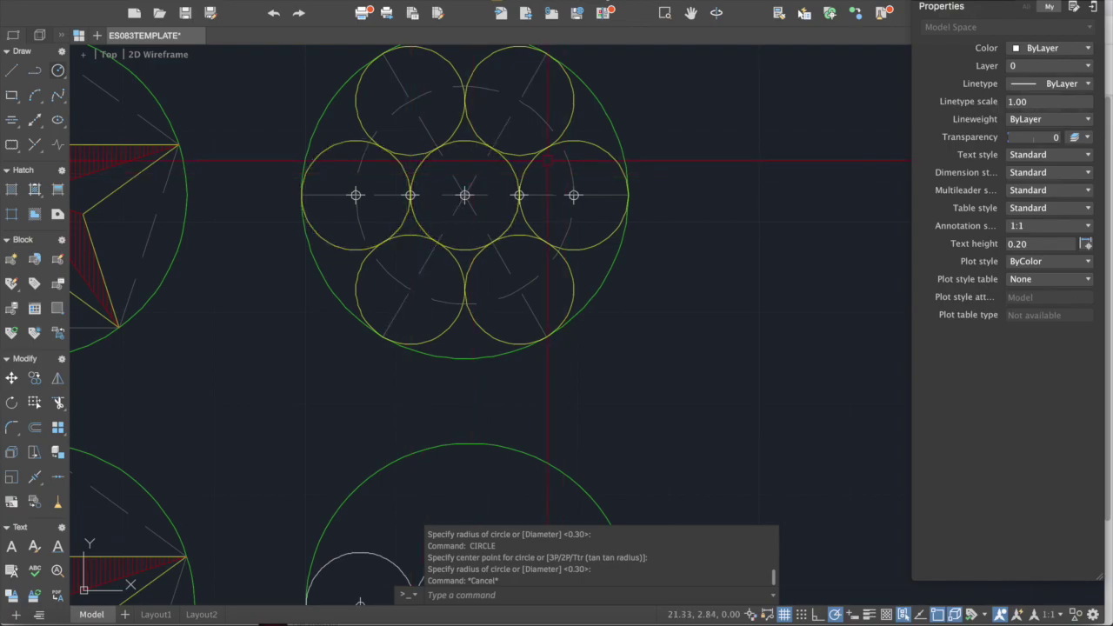
pyautogui.scroll(-2, 384, 165)
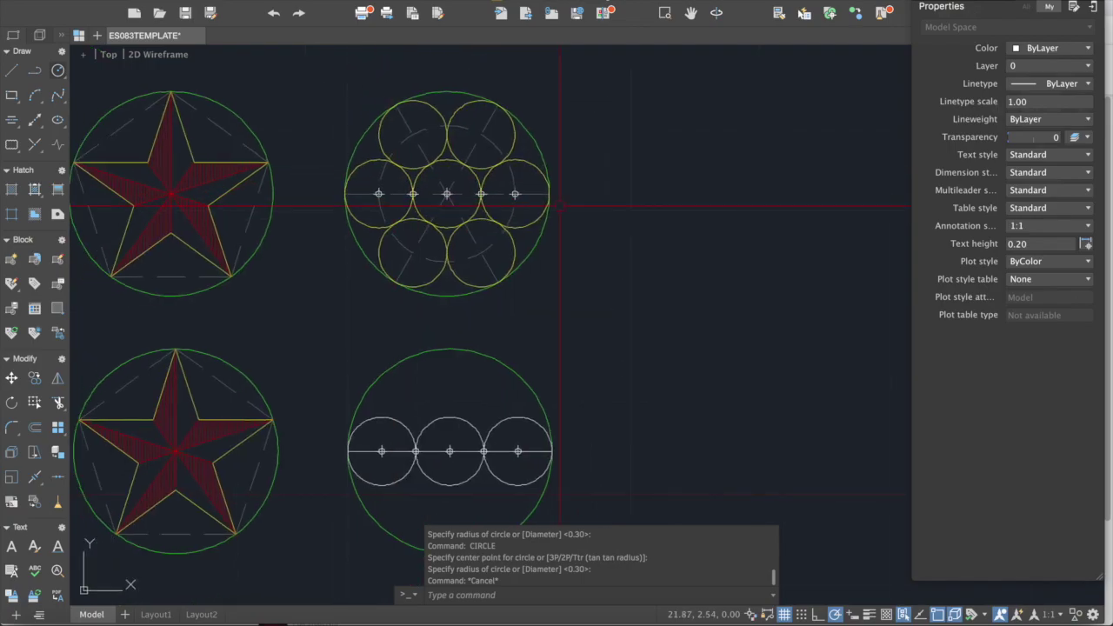
pyautogui.press('Escape')
pyautogui.press('Escape')
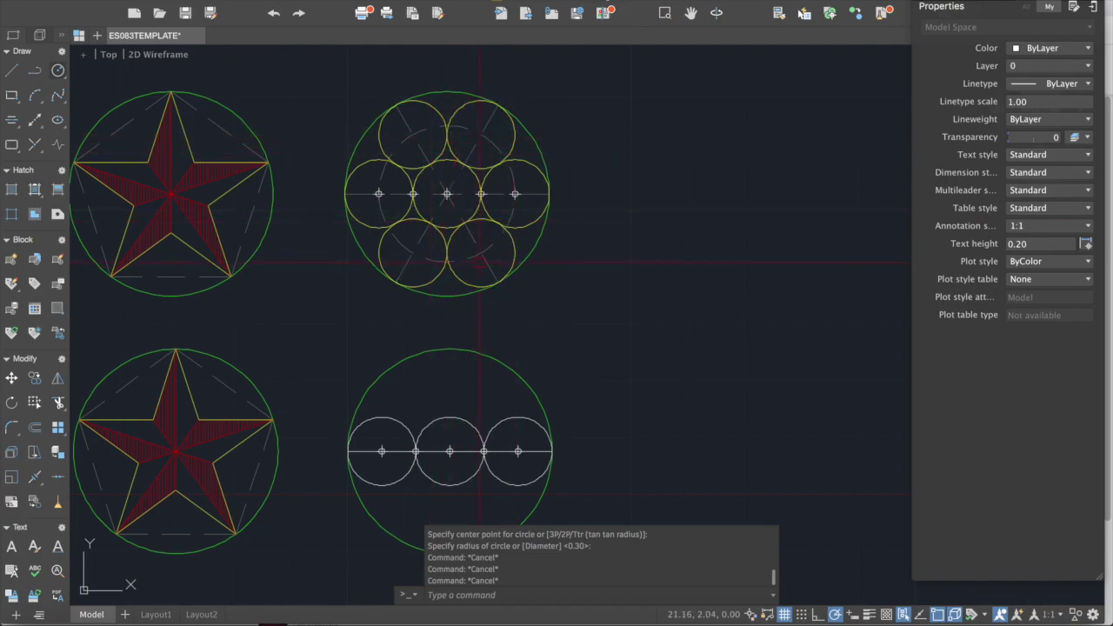
pyautogui.scroll(2, 458, 126)
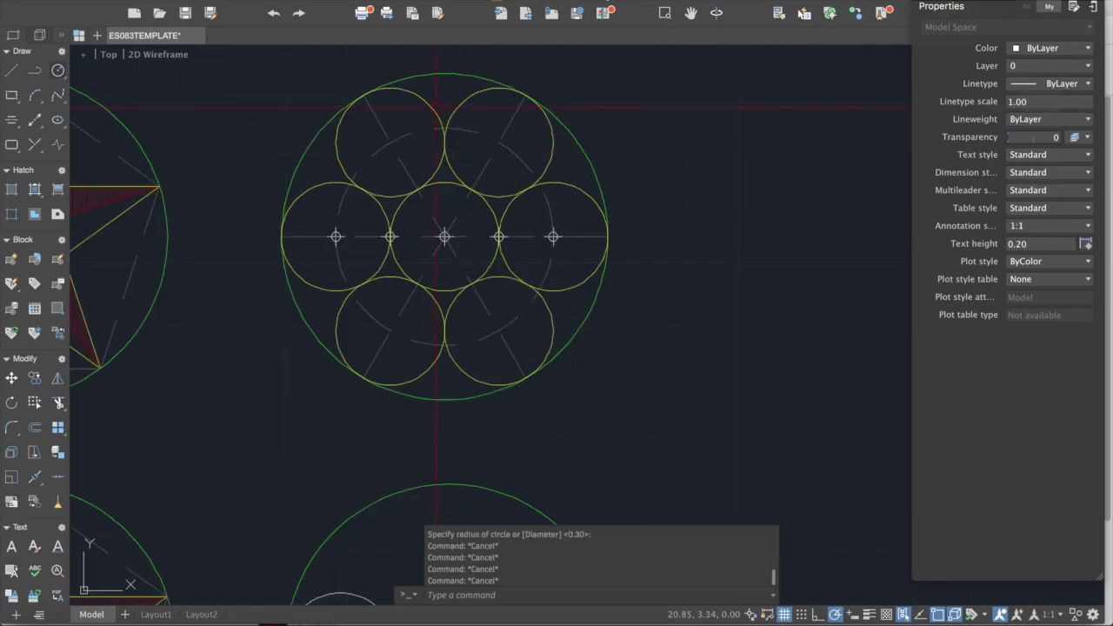
pyautogui.write('po')
pyautogui.press('Return')
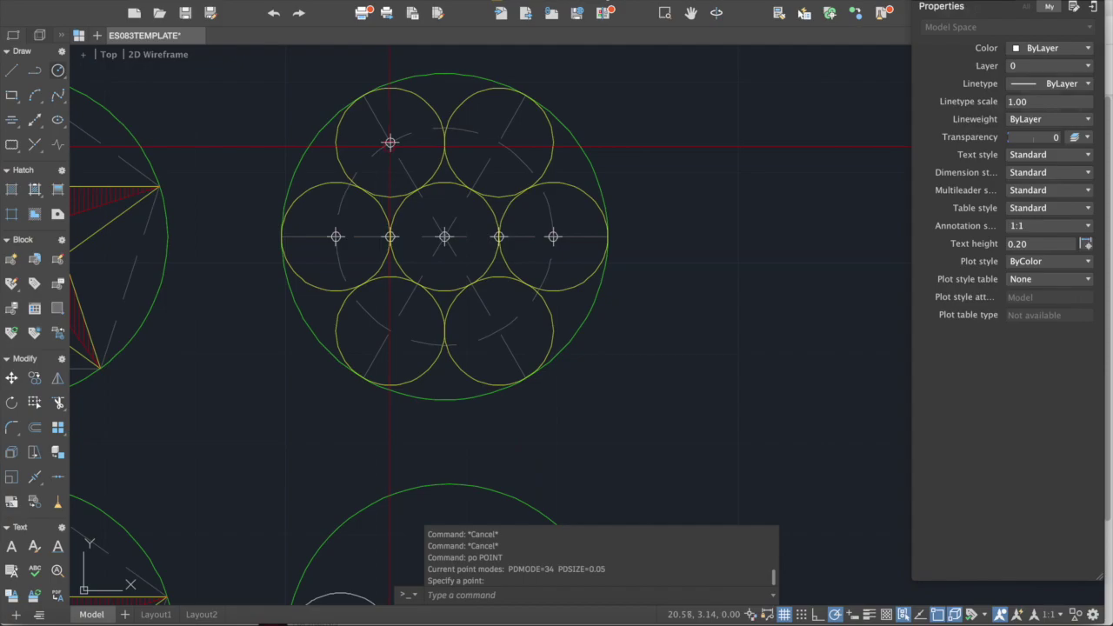
pyautogui.click(501, 142)
pyautogui.press('Return')
pyautogui.press('Escape')
pyautogui.scroll(-3, 582, 172)
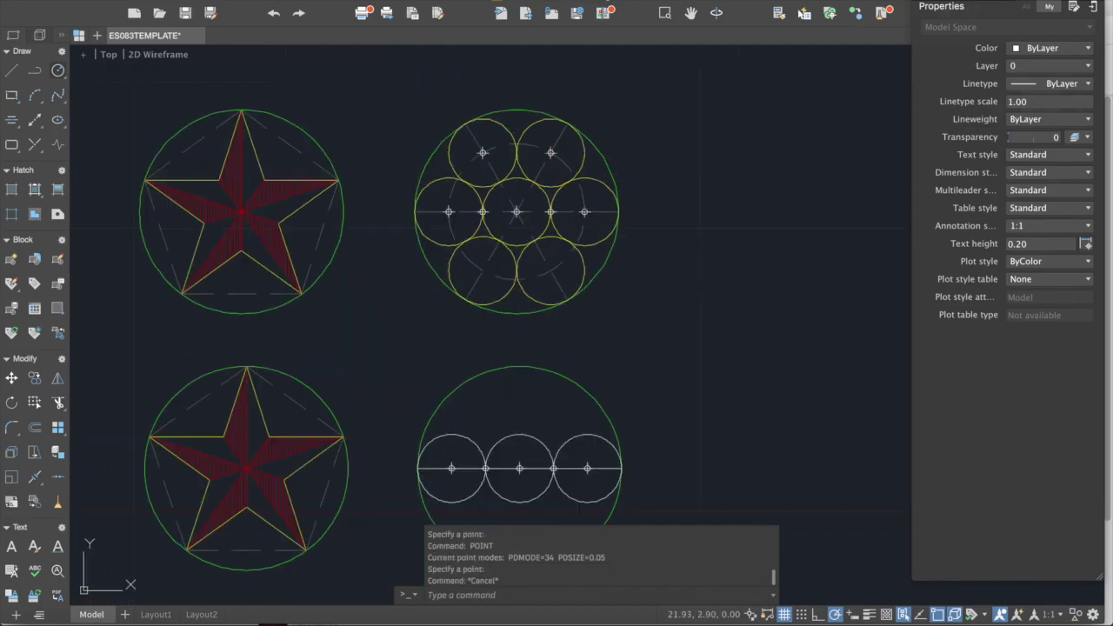
# Examine the dashed construction circle and the diagonal construction line through the upper-right small circle in the reference figure
pyautogui.scroll(2, 580, 167)
pyautogui.press('Escape')
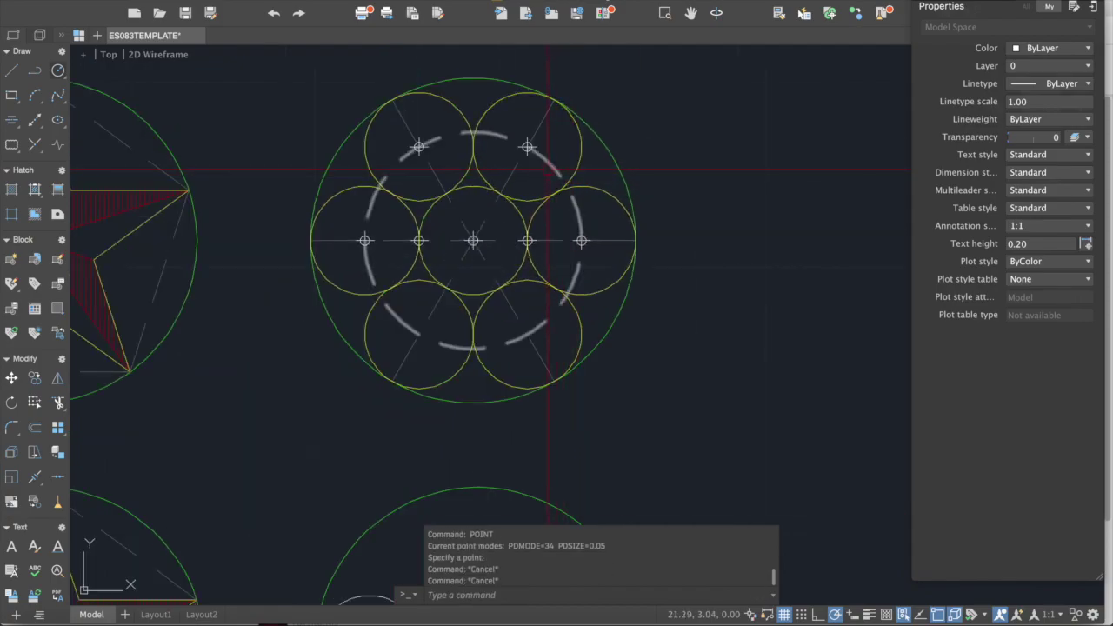
pyautogui.click(493, 135)
pyautogui.press('Escape')
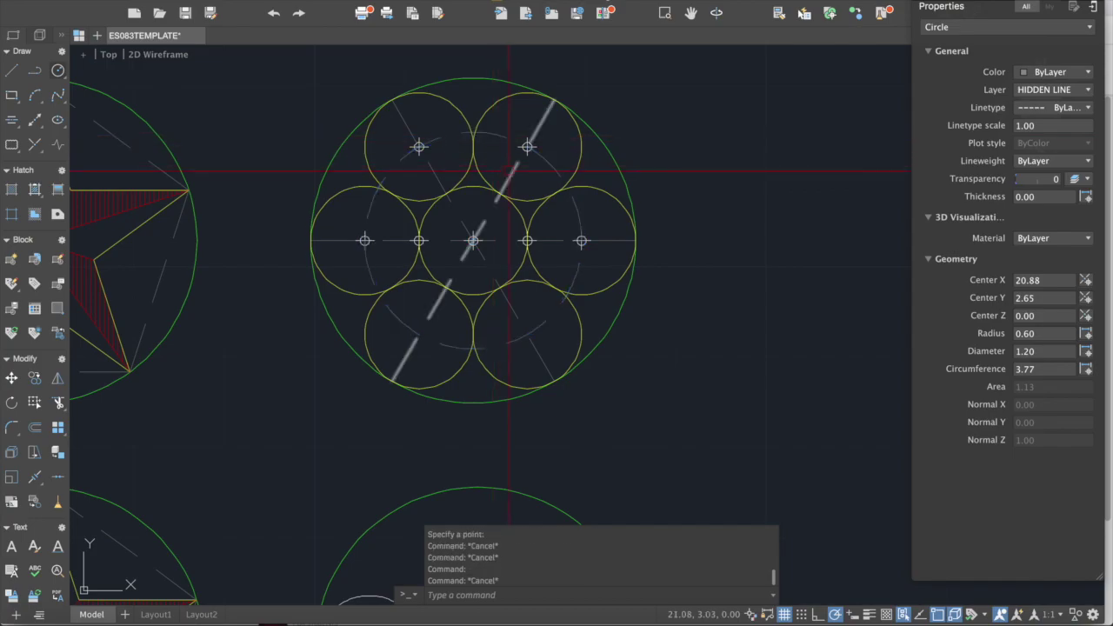
pyautogui.click(512, 172)
pyautogui.press('Escape')
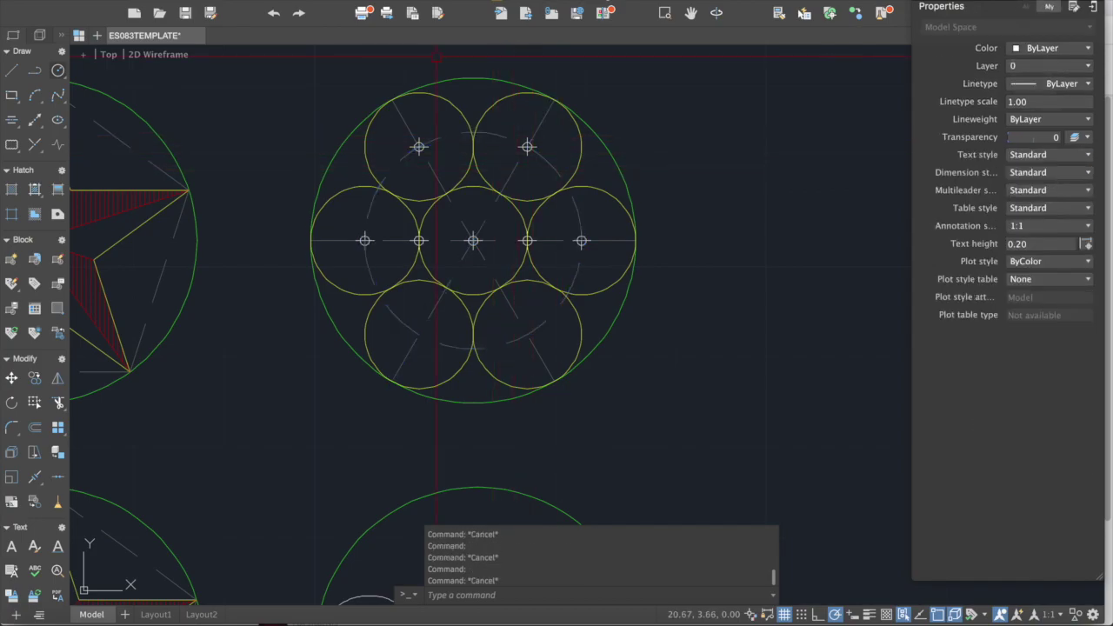
pyautogui.click(541, 121)
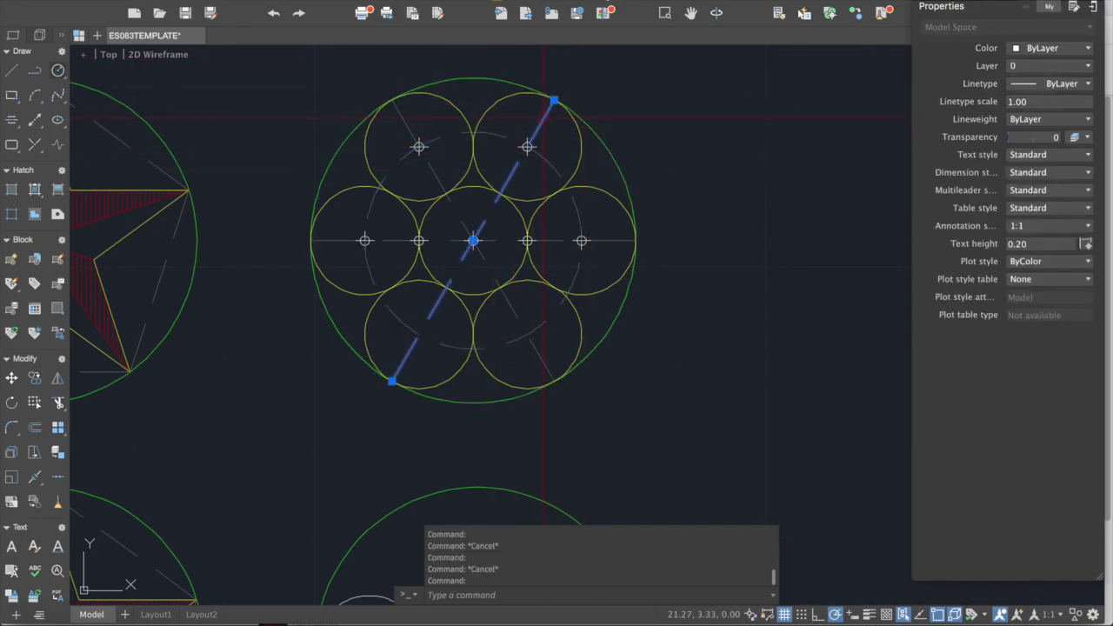
pyautogui.press('Escape')
pyautogui.click(522, 156)
pyautogui.scroll(-4, 510, 190)
pyautogui.moveTo(510, 190)
pyautogui.mouseDown(button='middle')
pyautogui.moveTo(524, 127)
pyautogui.moveTo(462, 238)
pyautogui.mouseUp(button='middle')
pyautogui.scroll(4, 462, 238)
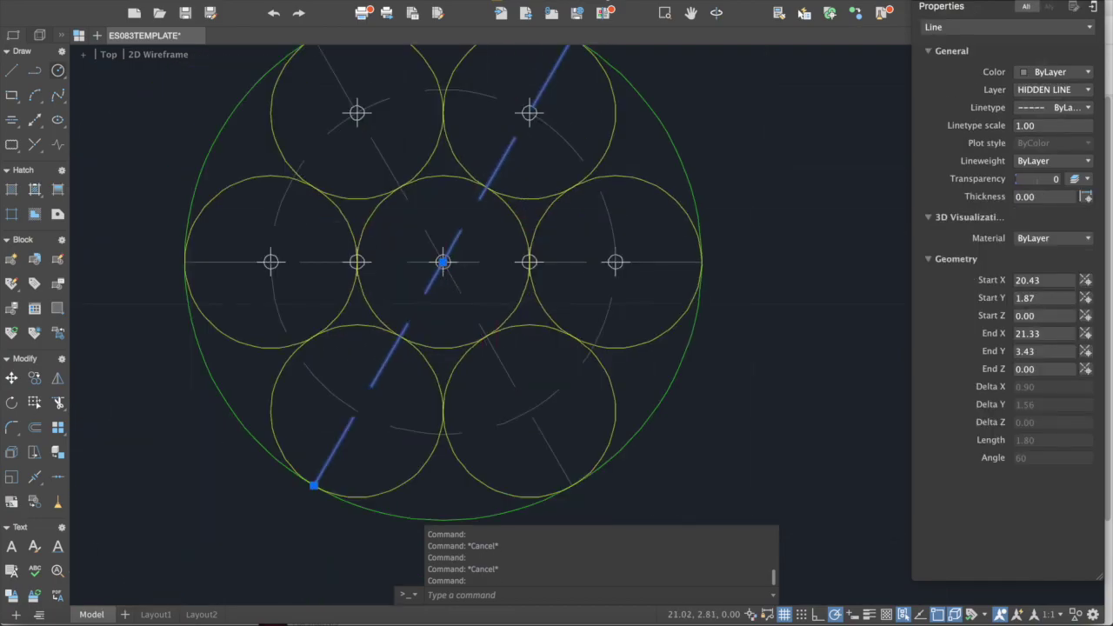
pyautogui.press('Escape')
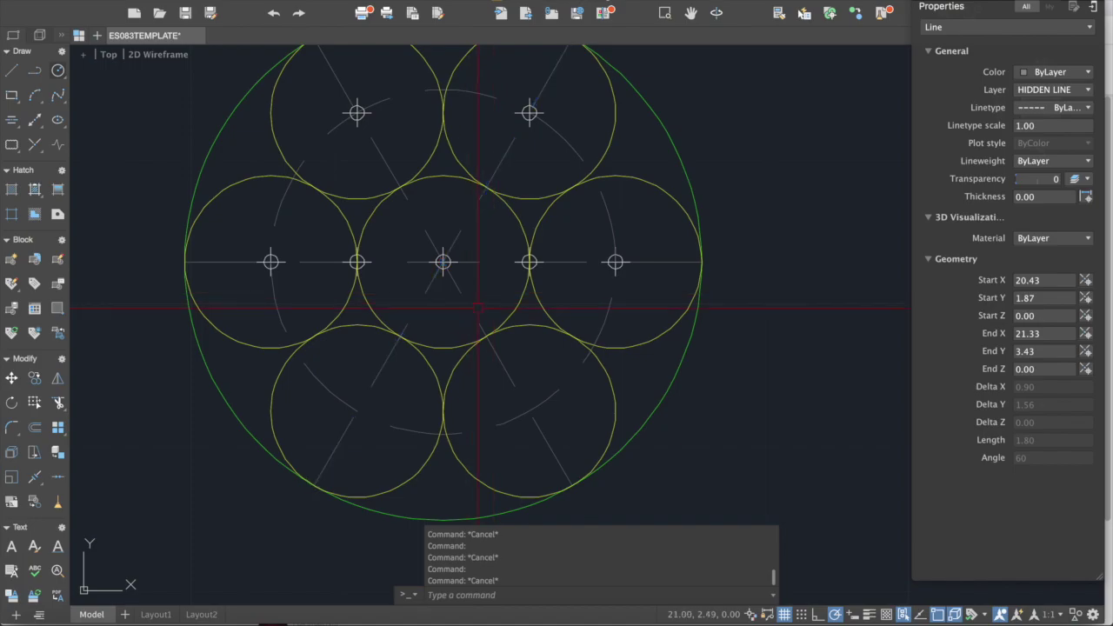
pyautogui.scroll(-2, 445, 253)
pyautogui.moveTo(457, 235); pyautogui.dragTo(444, 302, button='middle')
pyautogui.scroll(2, 428, 344)
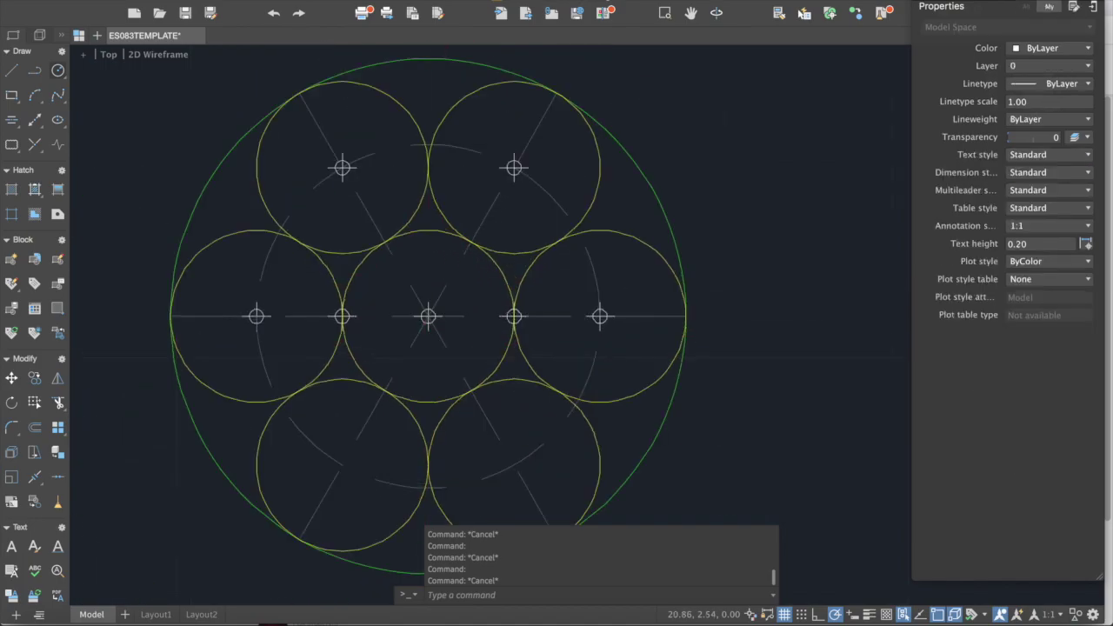
pyautogui.scroll(-2, 534, 178)
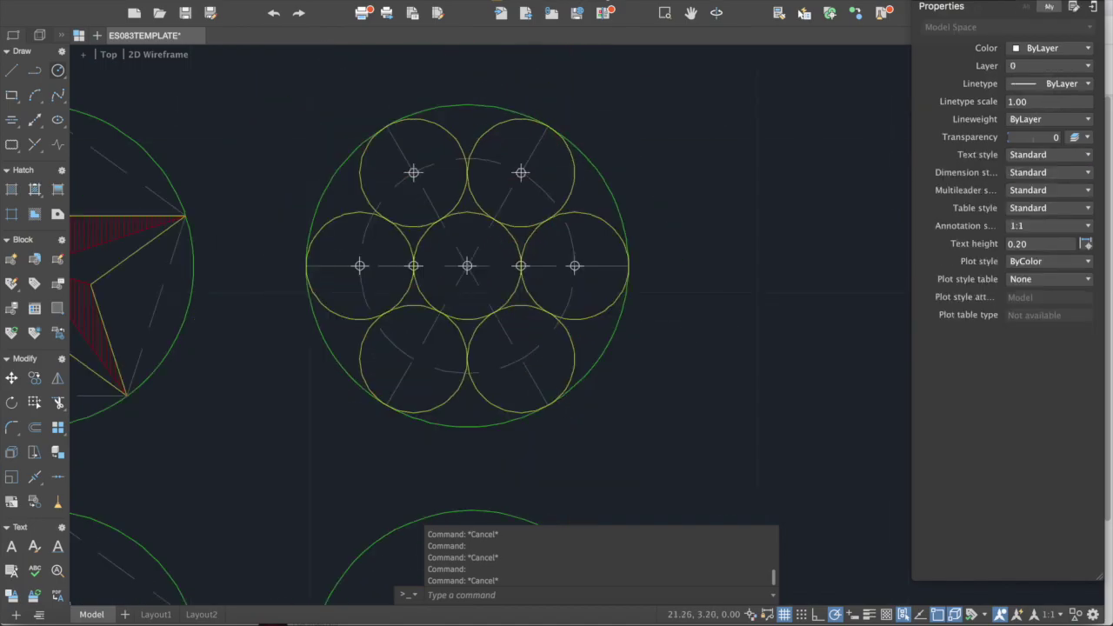
pyautogui.scroll(-2, 539, 313)
pyautogui.moveTo(538, 313); pyautogui.dragTo(540, 284, button='middle')
pyautogui.moveTo(575, 402); pyautogui.dragTo(558, 304, button='middle')
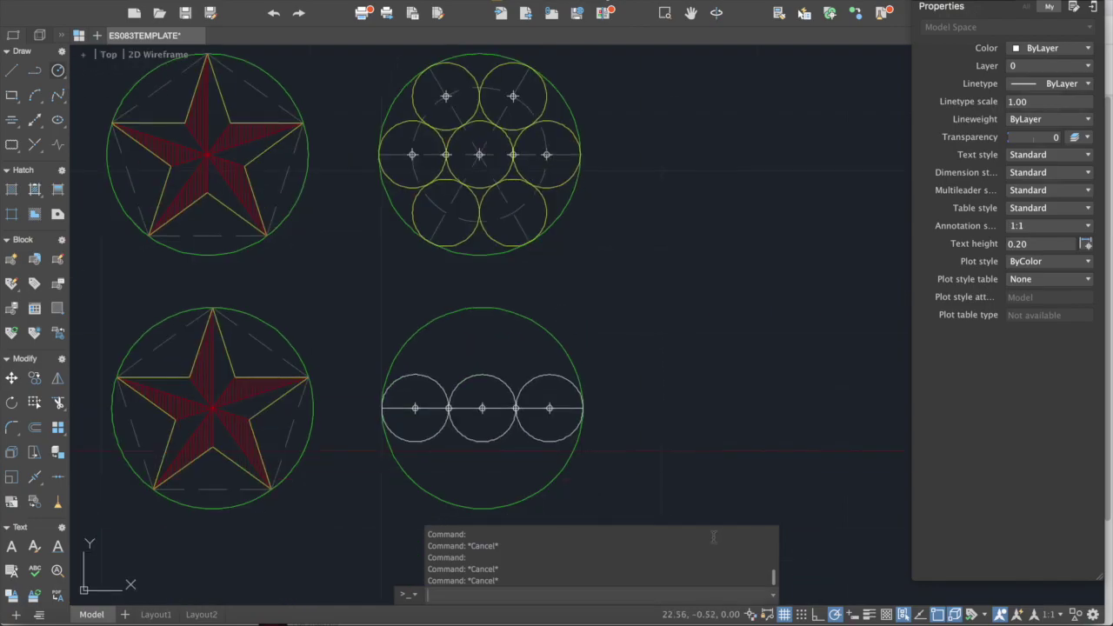
# Set polar tracking to 30 degrees and draw a line from the new figure's centre at 60° to the outer circle
pyautogui.click(832, 616)
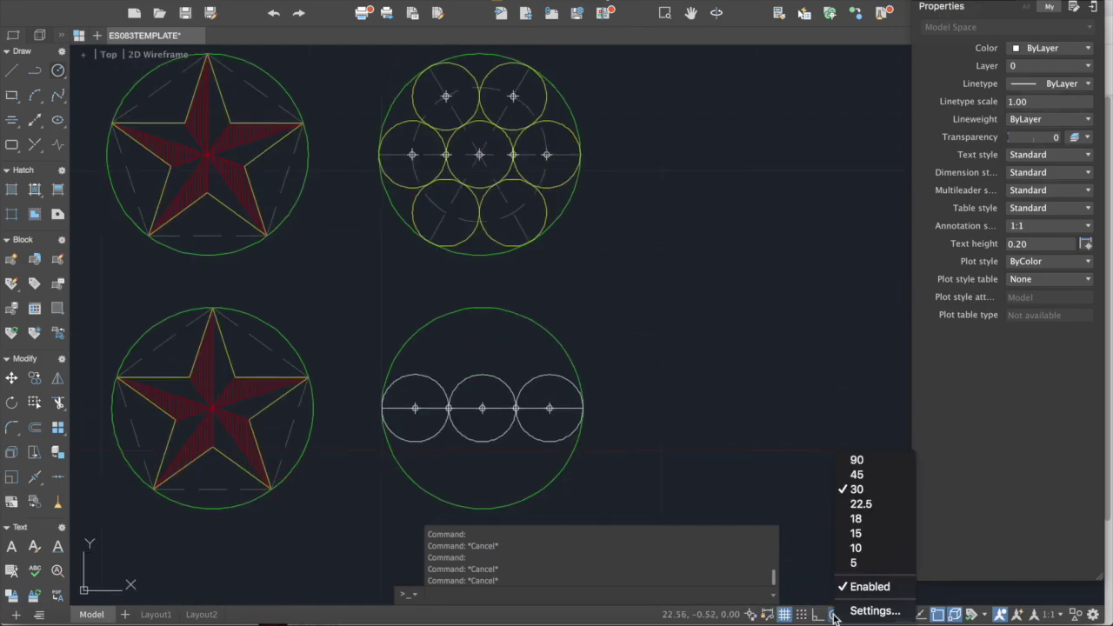
pyautogui.click(857, 490)
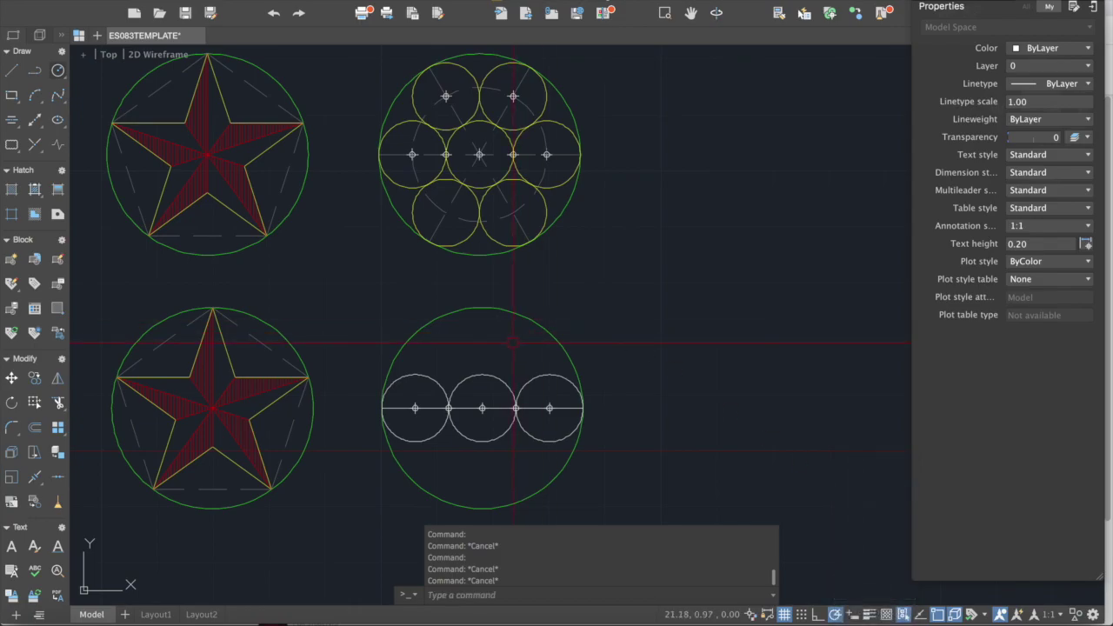
pyautogui.write('l')
pyautogui.press('Return')
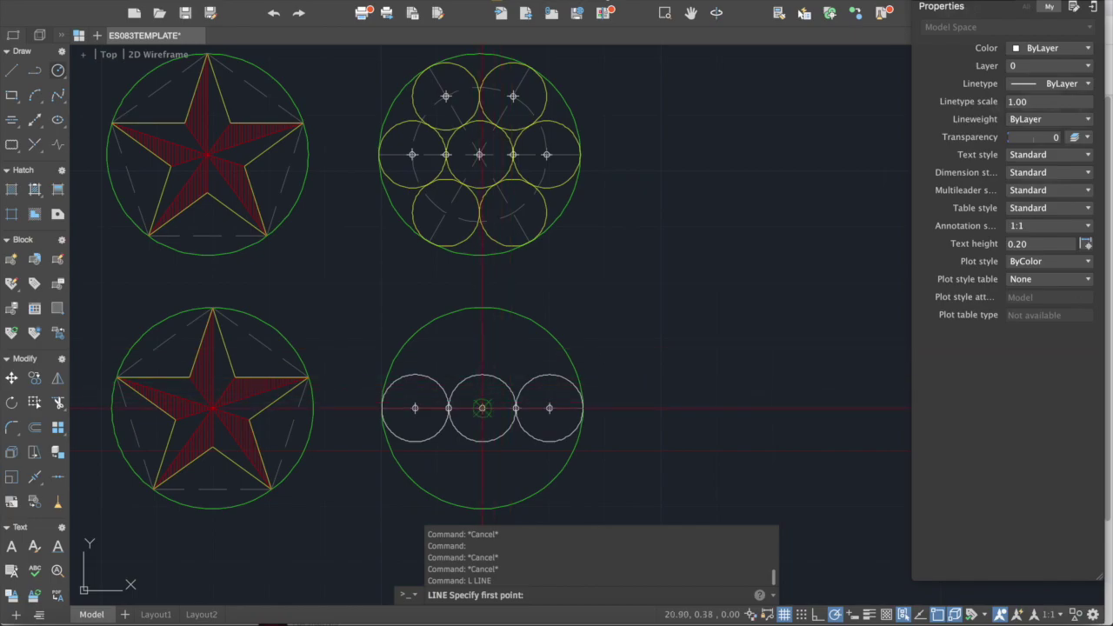
pyautogui.scroll(2, 480, 400)
pyautogui.click(481, 412)
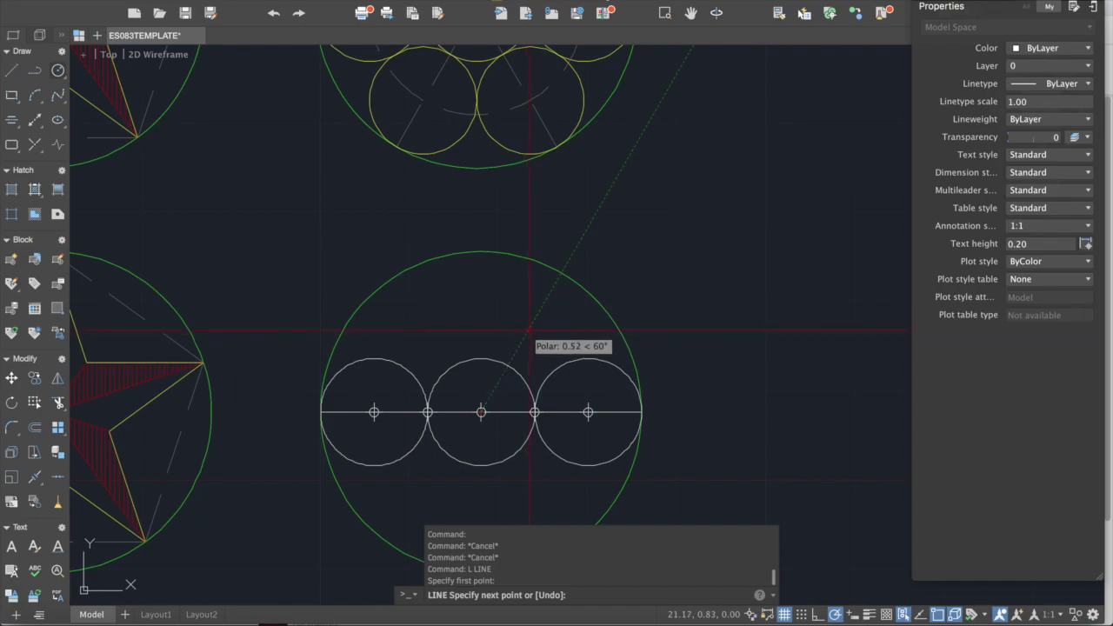
pyautogui.click(561, 273)
pyautogui.press('Escape')
# Extend the 60° line through the centre to the opposite side, using the outer circle as the boundary edge
pyautogui.moveTo(534, 329); pyautogui.dragTo(559, 239, button='middle')
pyautogui.write('ex')
pyautogui.press('Return')
pyautogui.click(411, 450)
pyautogui.press('Escape')
pyautogui.press('Escape')
pyautogui.write('ex')
pyautogui.press('Return')
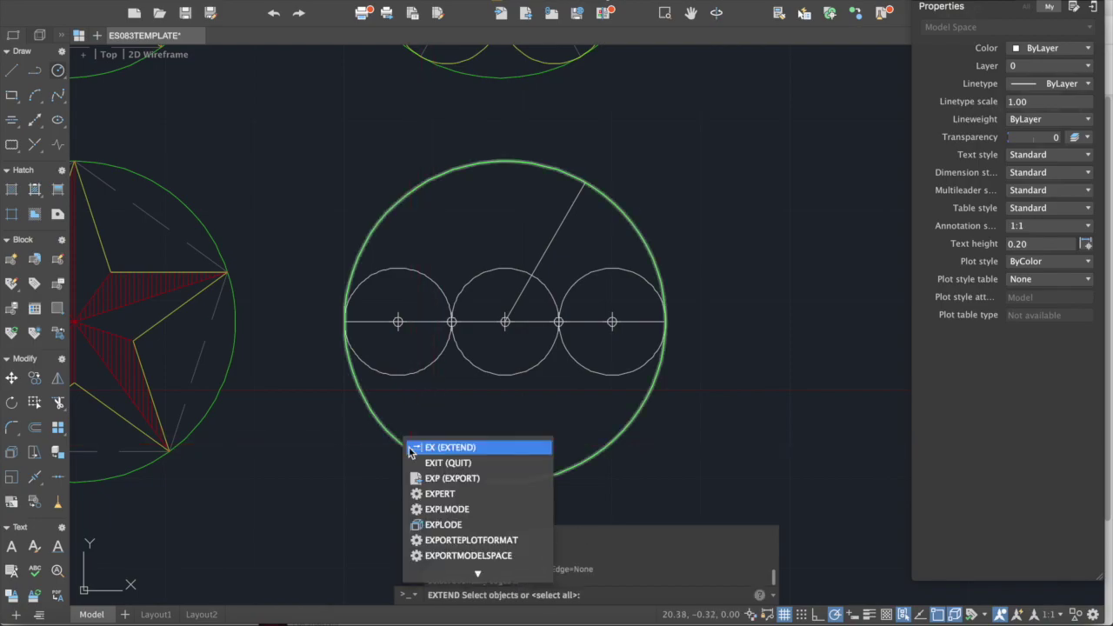
pyautogui.write('ex')
pyautogui.press('Return')
pyautogui.click(391, 432)
pyautogui.moveTo(423, 390); pyautogui.dragTo(397, 356, button='middle')
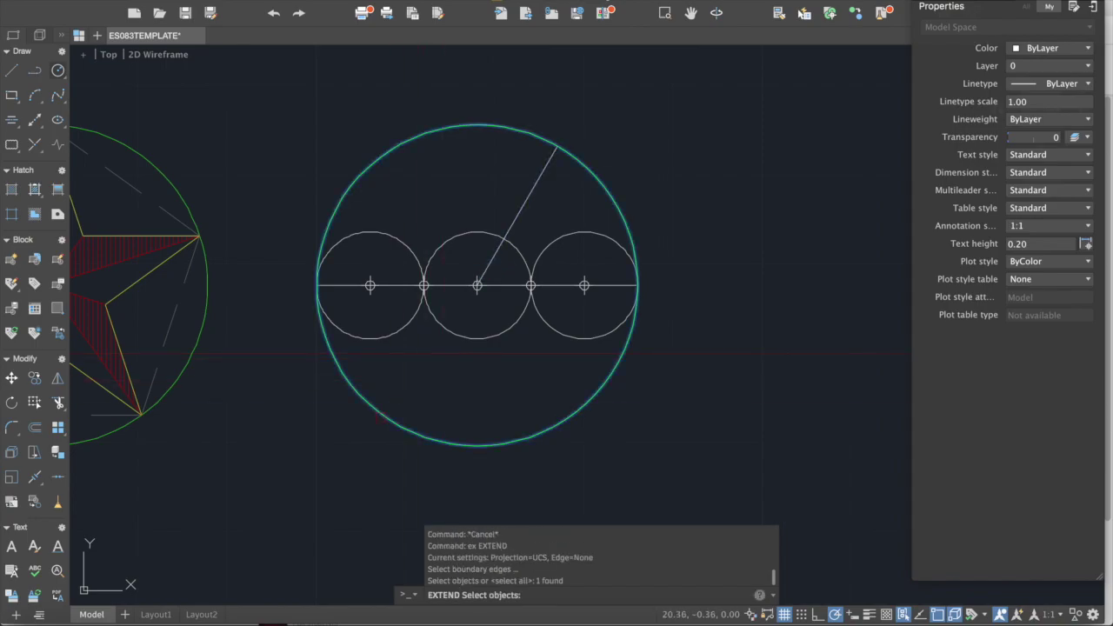
pyautogui.press('Return')
pyautogui.click(502, 283)
pyautogui.click(487, 268)
pyautogui.press('Escape')
# Compare the new figure's extended diagonal with the construction lines of the seven-circle reference figure
pyautogui.scroll(-5, 617, 269)
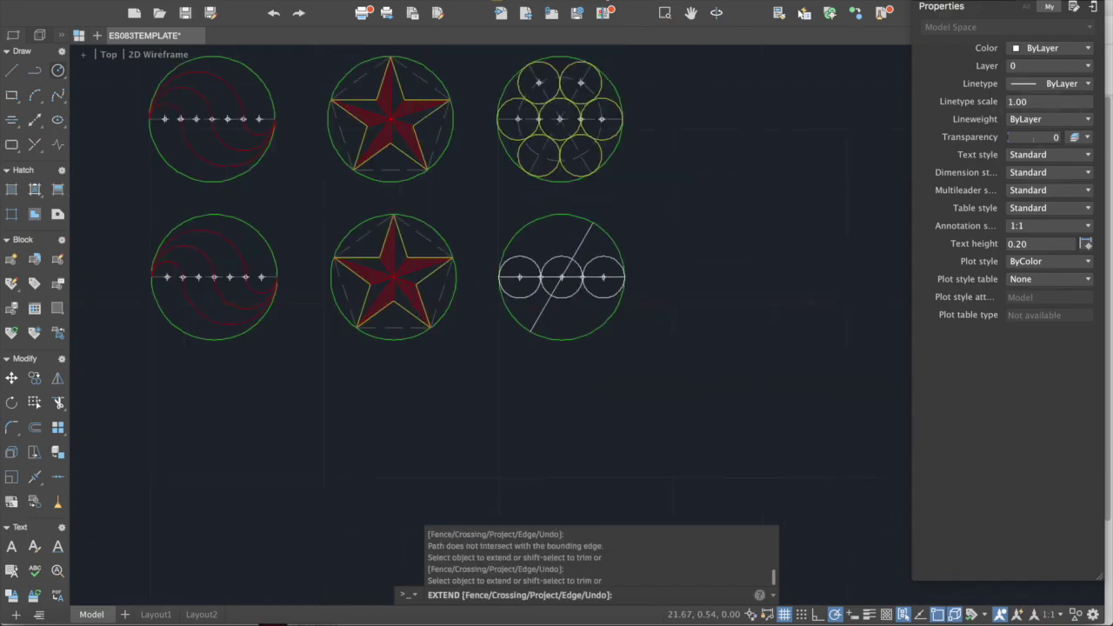
pyautogui.moveTo(618, 99); pyautogui.dragTo(568, 232, button='middle')
pyautogui.scroll(4, 516, 229)
pyautogui.moveTo(514, 256); pyautogui.dragTo(510, 170, button='middle')
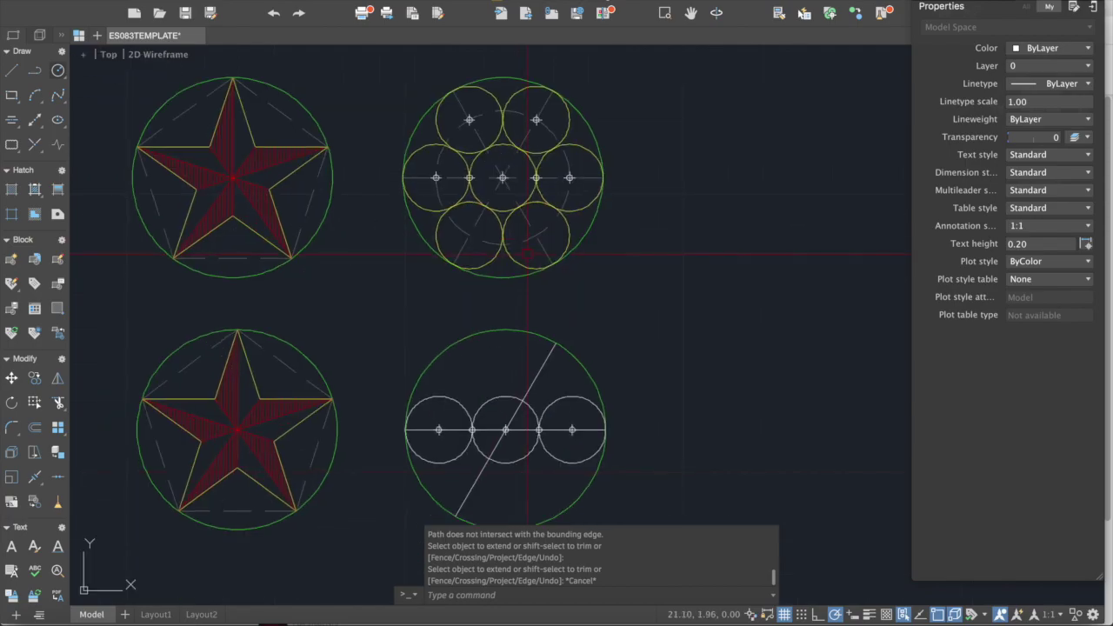
pyautogui.scroll(-4, 499, 300)
pyautogui.moveTo(502, 268); pyautogui.dragTo(518, 195, button='middle')
pyautogui.scroll(5, 518, 298)
pyautogui.scroll(-3, 513, 297)
pyautogui.moveTo(529, 279); pyautogui.dragTo(525, 366, button='middle')
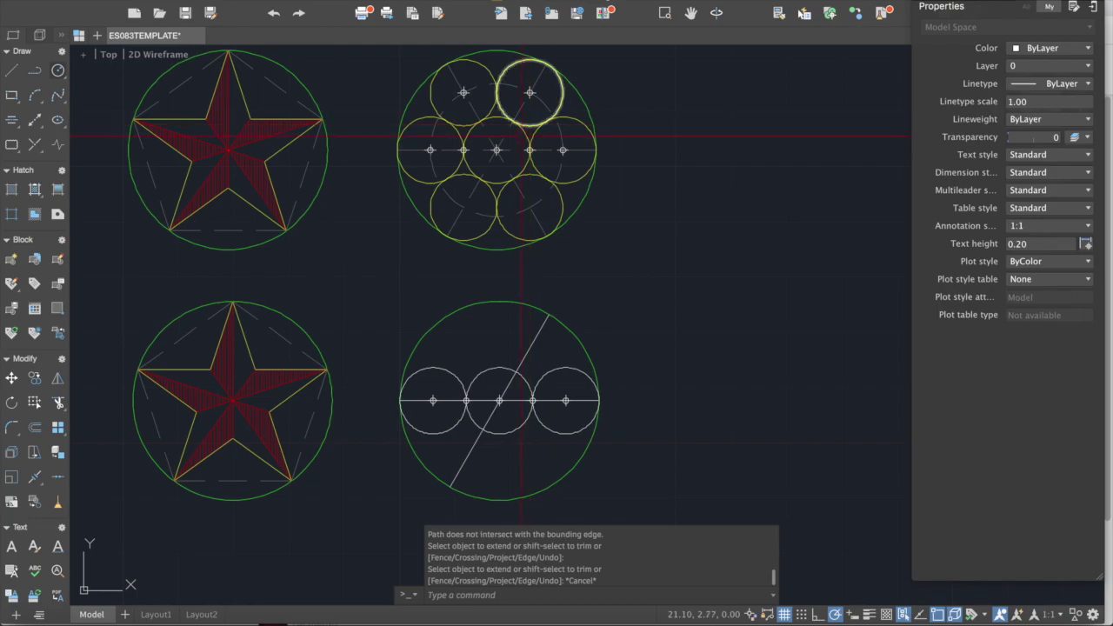
pyautogui.press('Escape')
pyautogui.moveTo(531, 346); pyautogui.dragTo(531, 307, button='middle')
# Mirror the 60° diagonal about the vertical axis through the circle's centre, keeping the source line
pyautogui.click(532, 308)
pyautogui.press('Escape')
pyautogui.click(532, 311)
pyautogui.write('m')
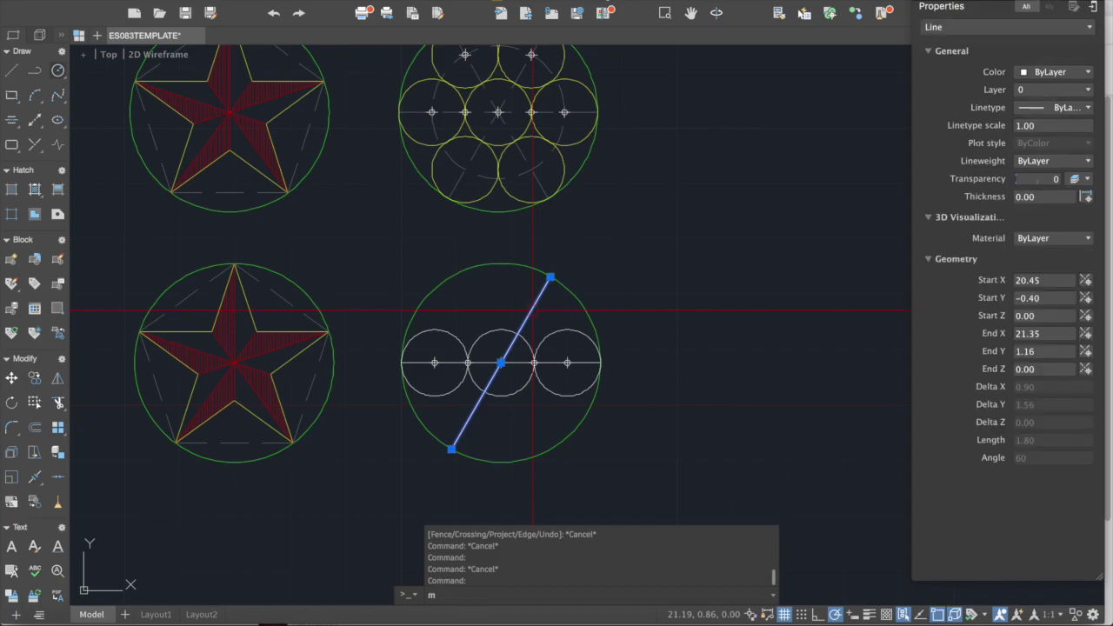
pyautogui.write('i')
pyautogui.press('Return')
pyautogui.scroll(6, 513, 361)
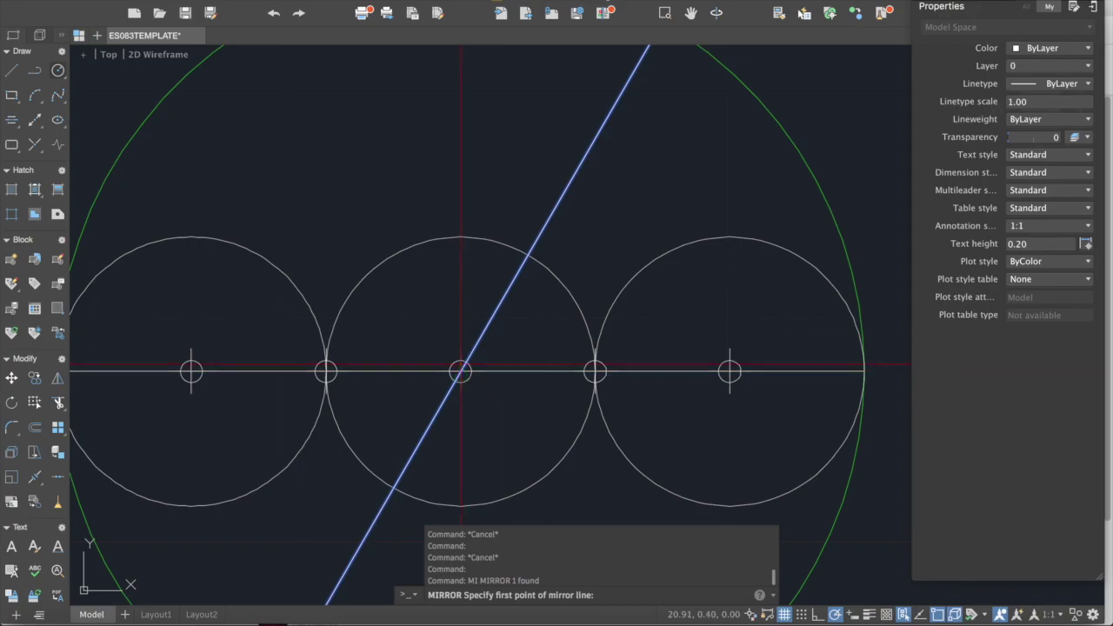
pyautogui.click(461, 372)
pyautogui.scroll(-2, 461, 372)
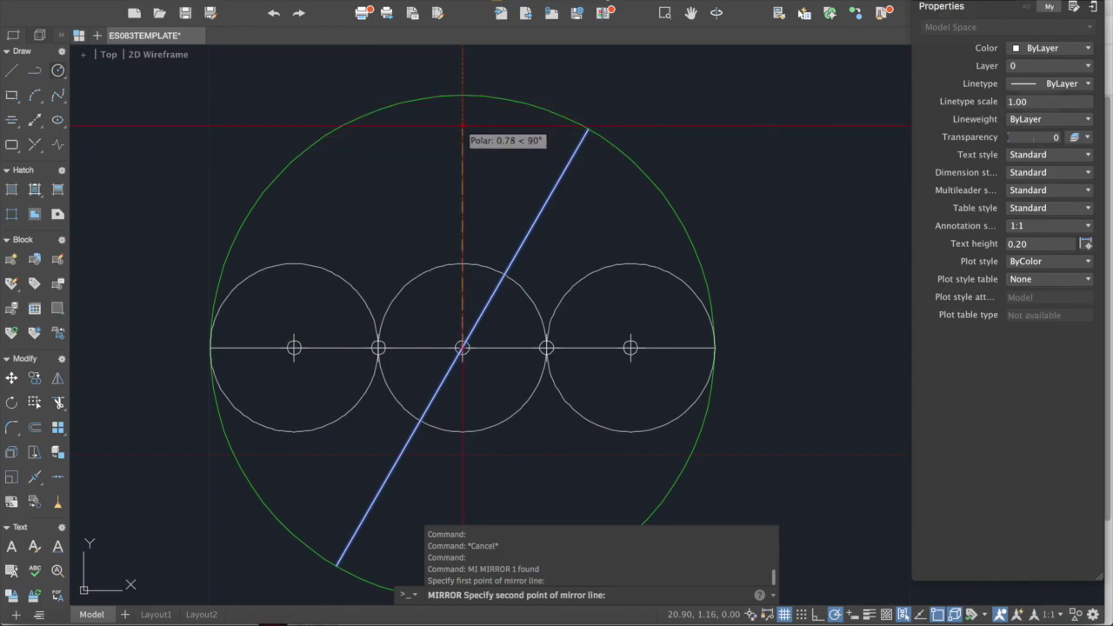
pyautogui.click(462, 95)
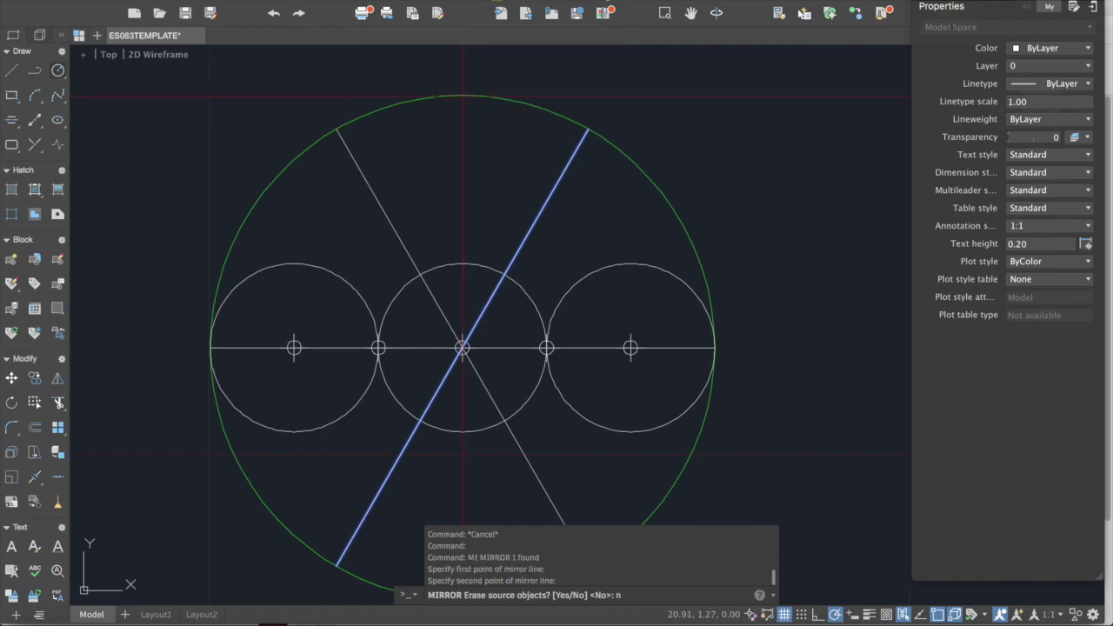
pyautogui.write('n')
pyautogui.press('Return')
# Examine how the reference figure's two diagonal construction lines cross at the centre and pass through the small circles
pyautogui.scroll(-6, 476, 428)
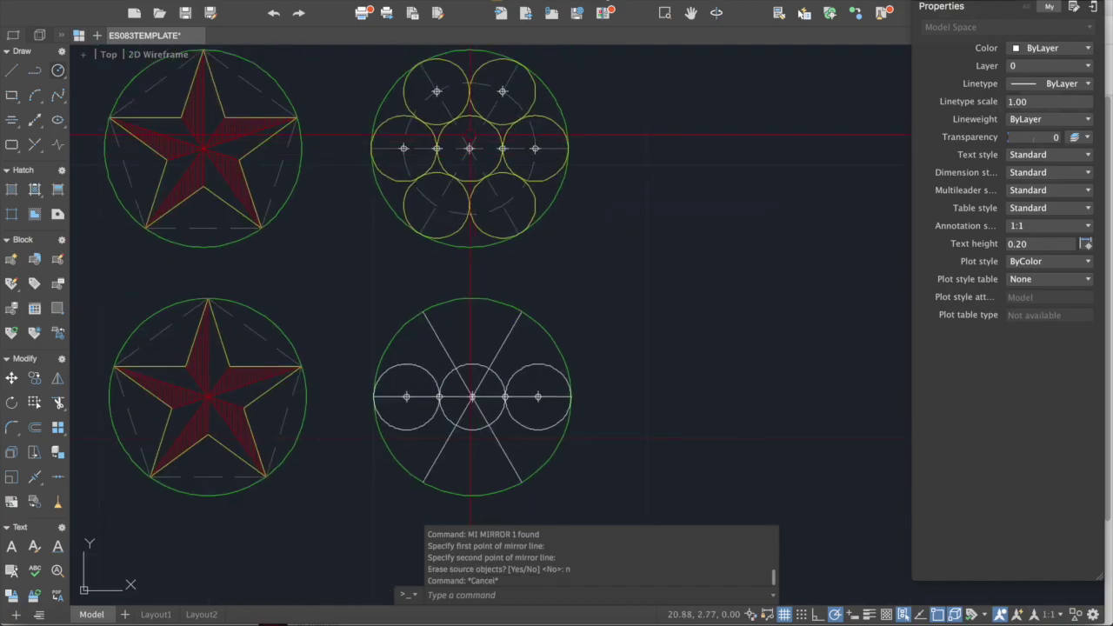
pyautogui.click(491, 154)
pyautogui.press('Escape')
pyautogui.press('Escape')
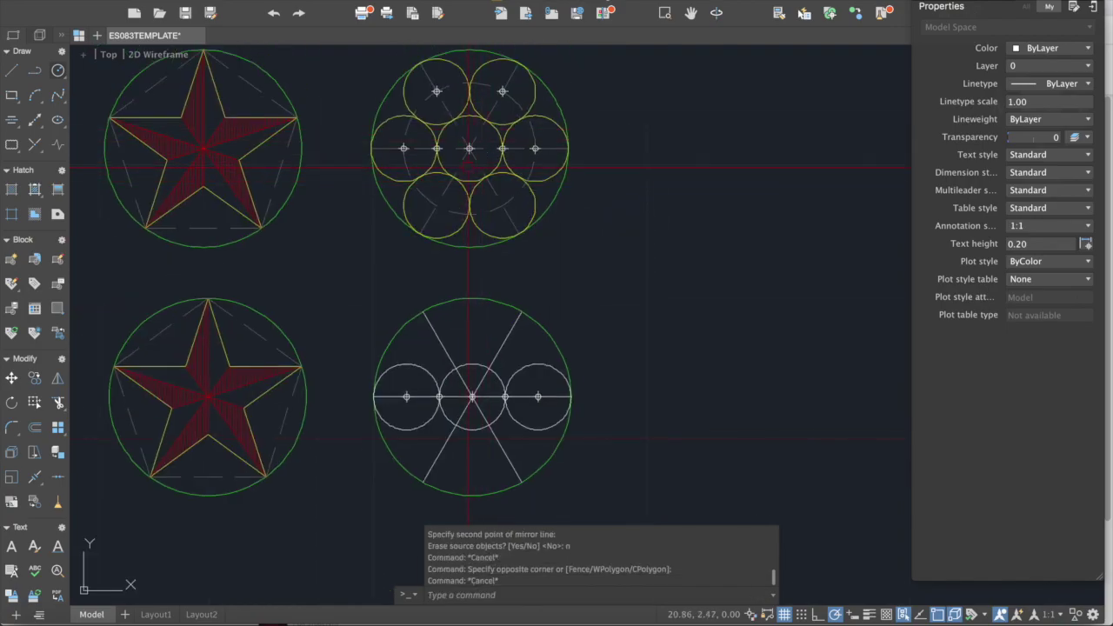
pyautogui.scroll(3, 460, 161)
pyautogui.scroll(2, 467, 239)
pyautogui.press('Escape')
pyautogui.click(396, 252)
pyautogui.scroll(-3, 395, 252)
pyautogui.moveTo(395, 259); pyautogui.dragTo(403, 312, button='middle')
pyautogui.press('Escape')
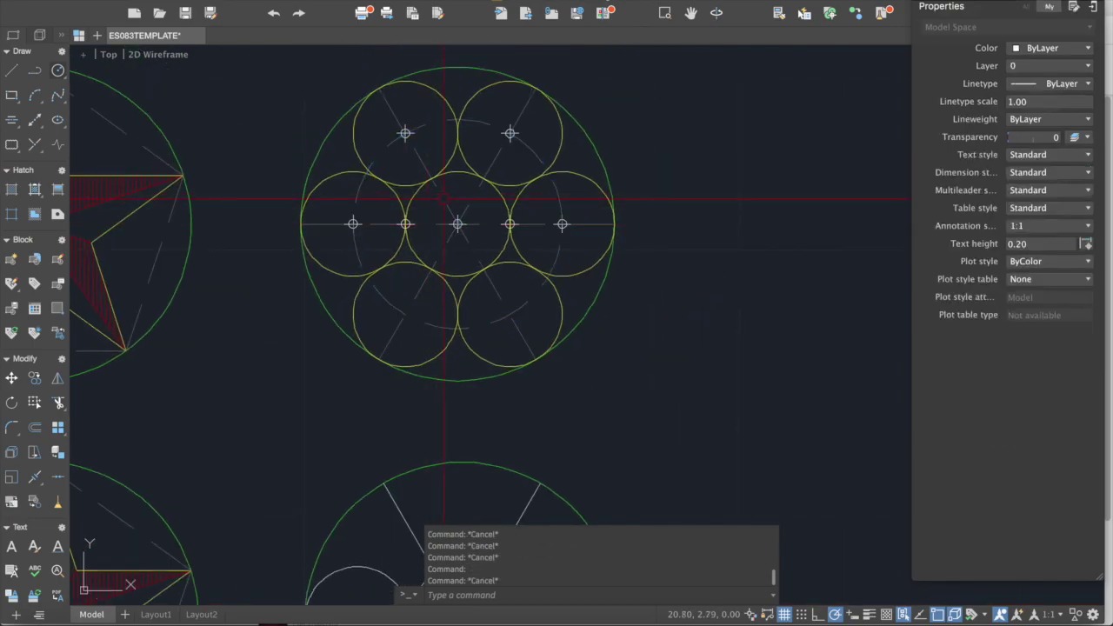
pyautogui.moveTo(446, 198); pyautogui.dragTo(445, 176, button='middle')
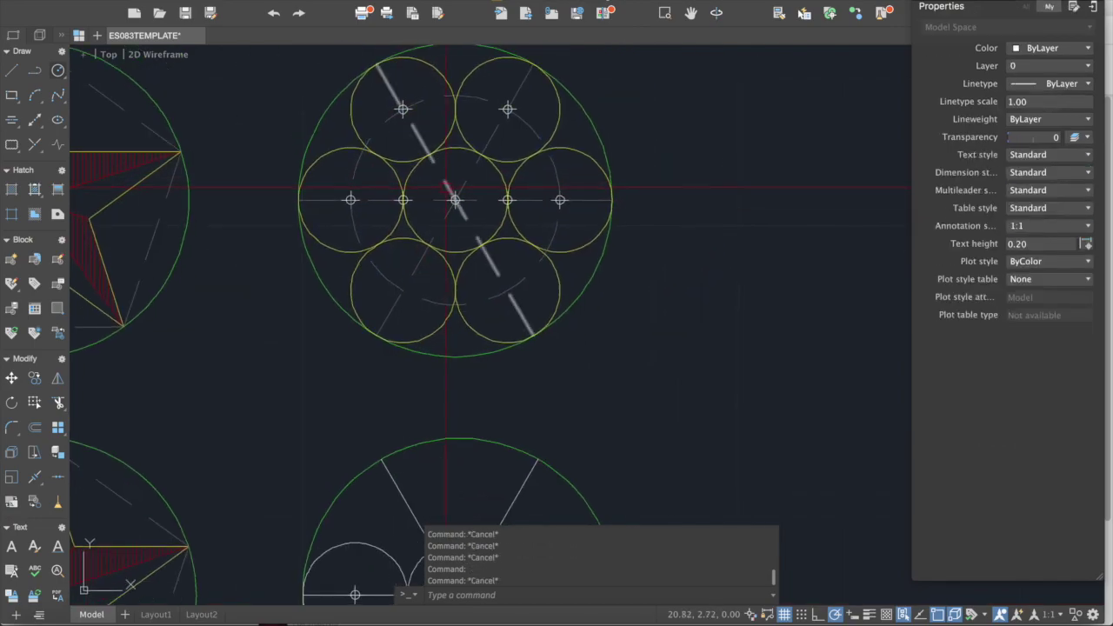
pyautogui.click(448, 185)
pyautogui.click(473, 183)
pyautogui.click(465, 178)
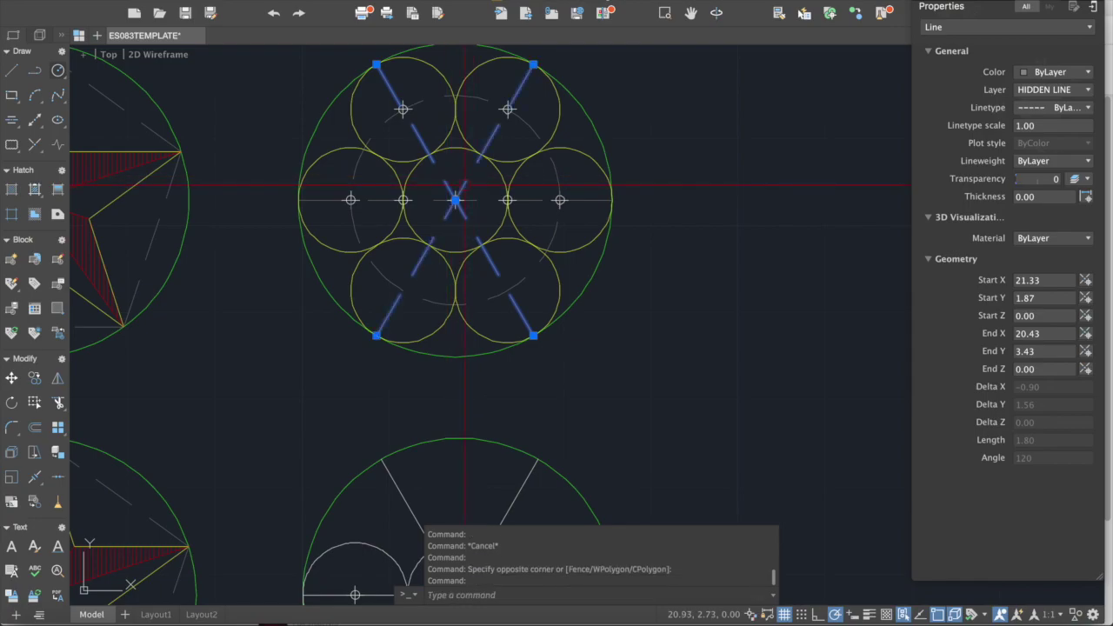
# Examine the reference figure's dashed construction circle and diagonals, comparing them with the new figure below
pyautogui.click(361, 163)
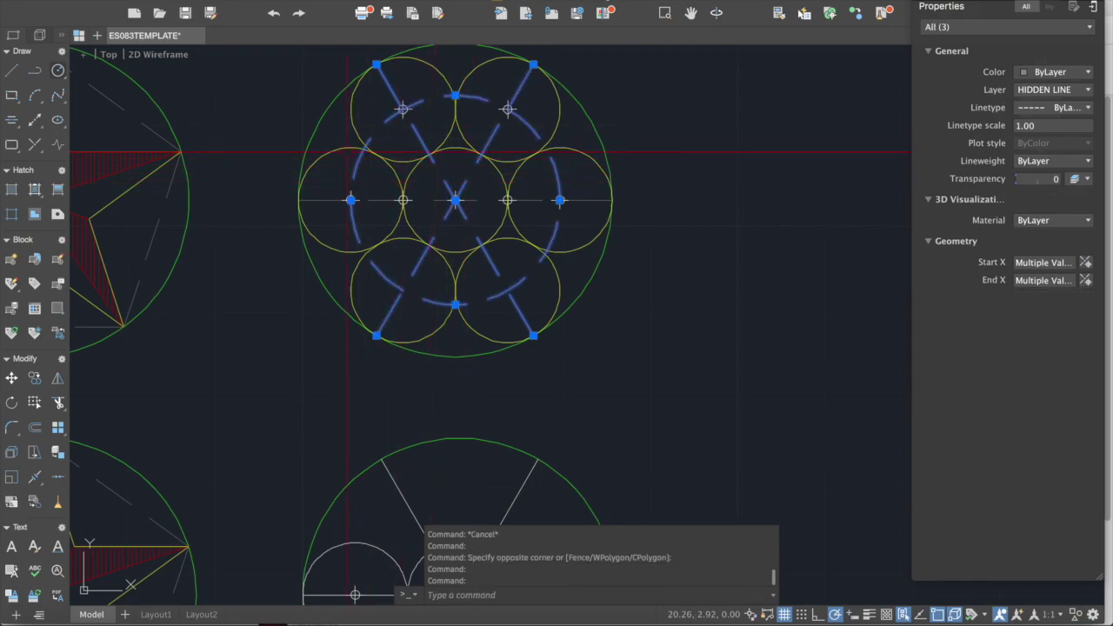
pyautogui.press('Escape')
pyautogui.moveTo(497, 245)
pyautogui.mouseDown(button='middle')
pyautogui.moveTo(497, 121)
pyautogui.moveTo(510, 247)
pyautogui.mouseUp(button='middle')
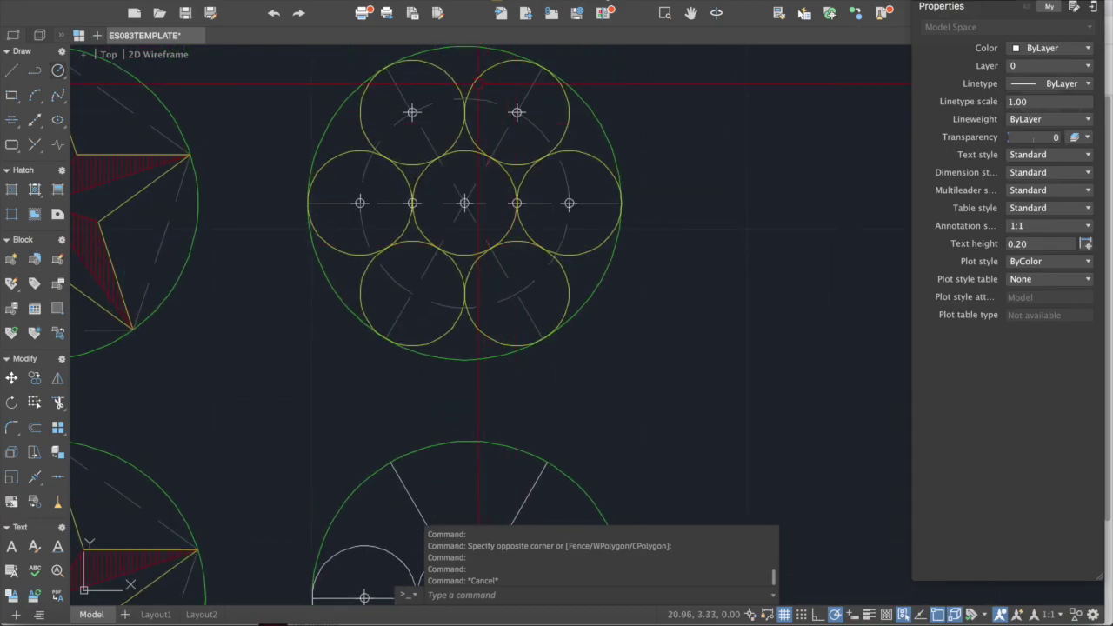
pyautogui.scroll(-3, 516, 149)
pyautogui.moveTo(510, 148); pyautogui.dragTo(511, 65, button='middle')
pyautogui.press('Escape')
pyautogui.press('Escape')
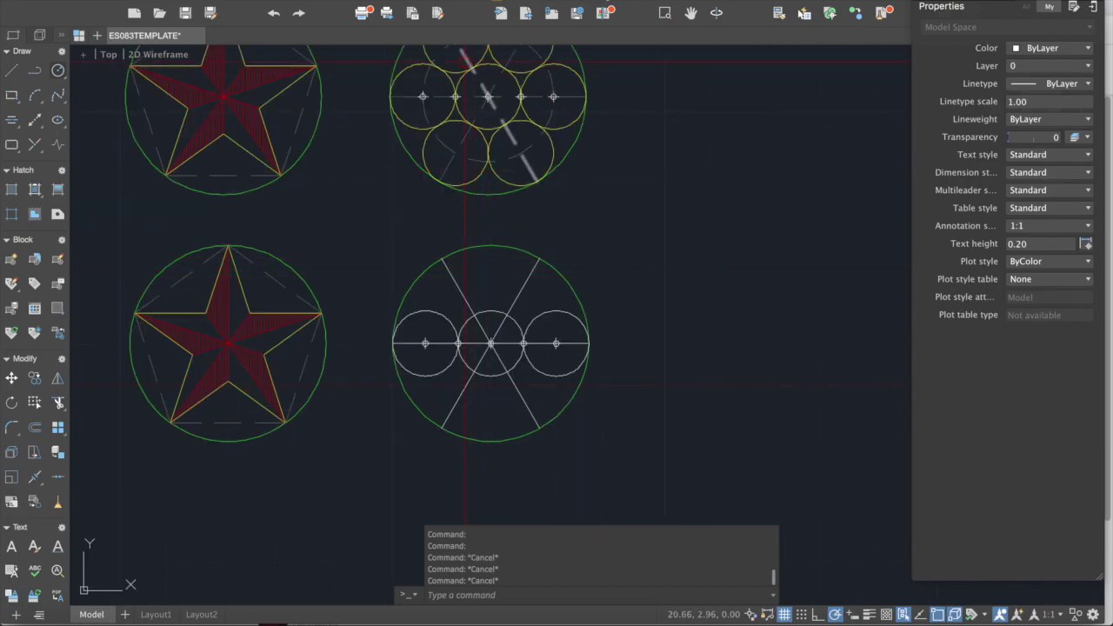
pyautogui.moveTo(496, 192); pyautogui.dragTo(473, 293, button='middle')
pyautogui.scroll(3, 465, 186)
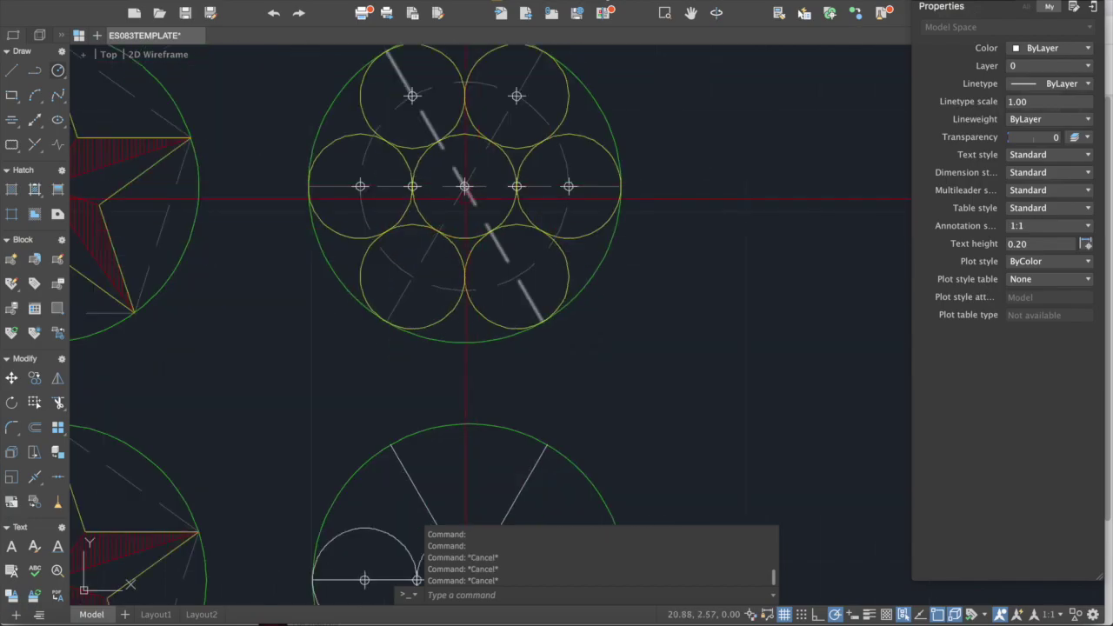
pyautogui.scroll(-3, 508, 297)
# Draw a circle of 0.60 m radius from the new figure's centre through the left small circle's centre
pyautogui.write('ci')
pyautogui.press('Return')
pyautogui.scroll(3, 500, 280)
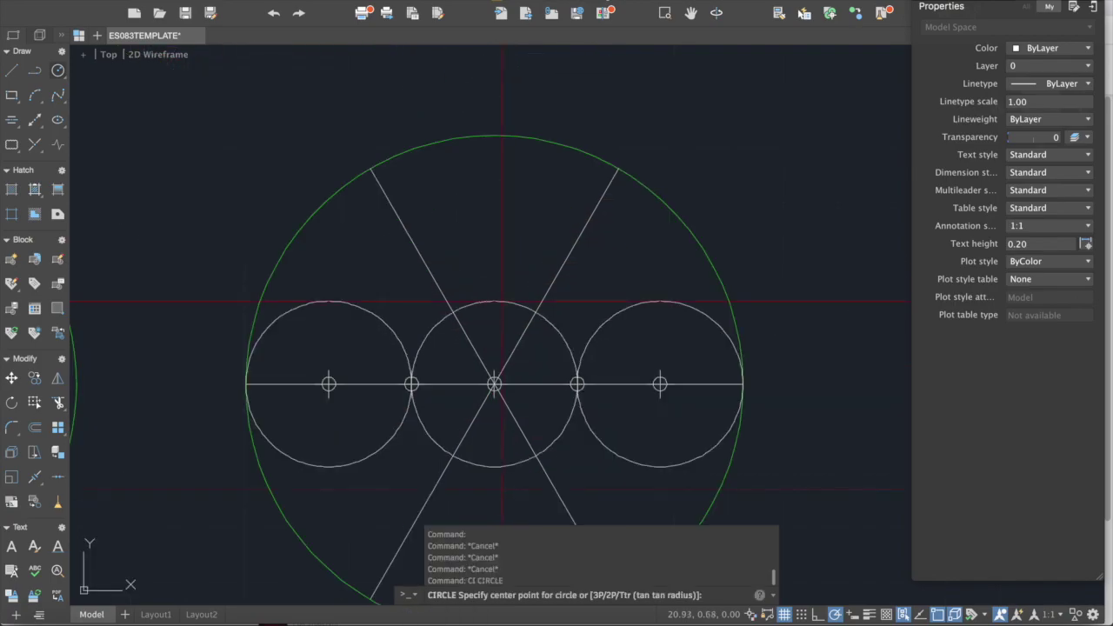
pyautogui.click(494, 385)
pyautogui.scroll(-2, 494, 384)
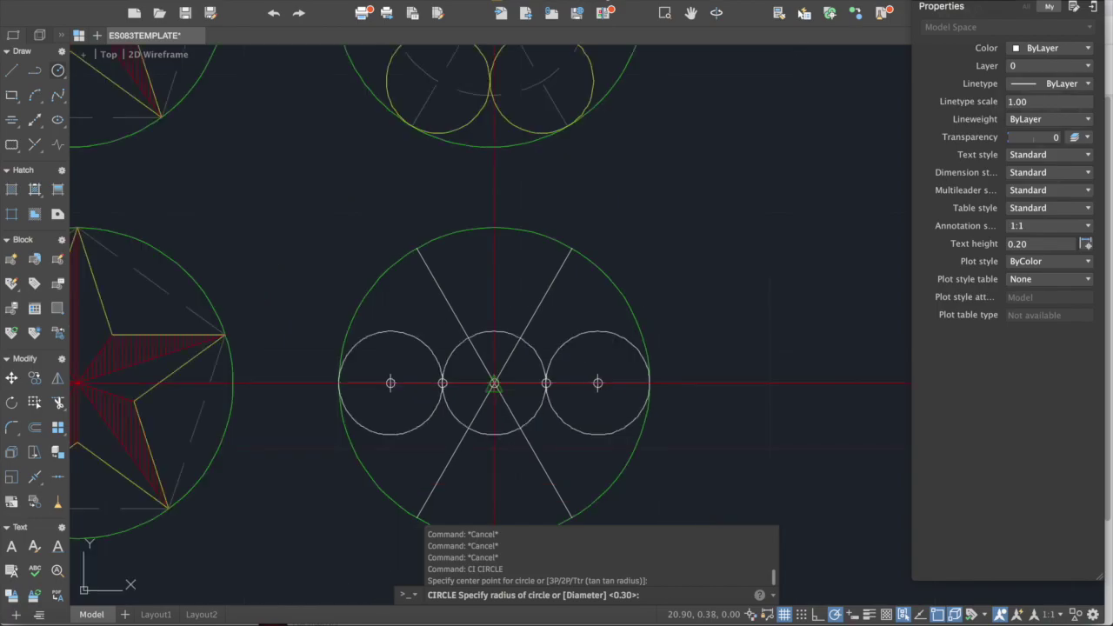
pyautogui.scroll(-2, 422, 322)
pyautogui.moveTo(429, 321); pyautogui.dragTo(417, 382, button='middle')
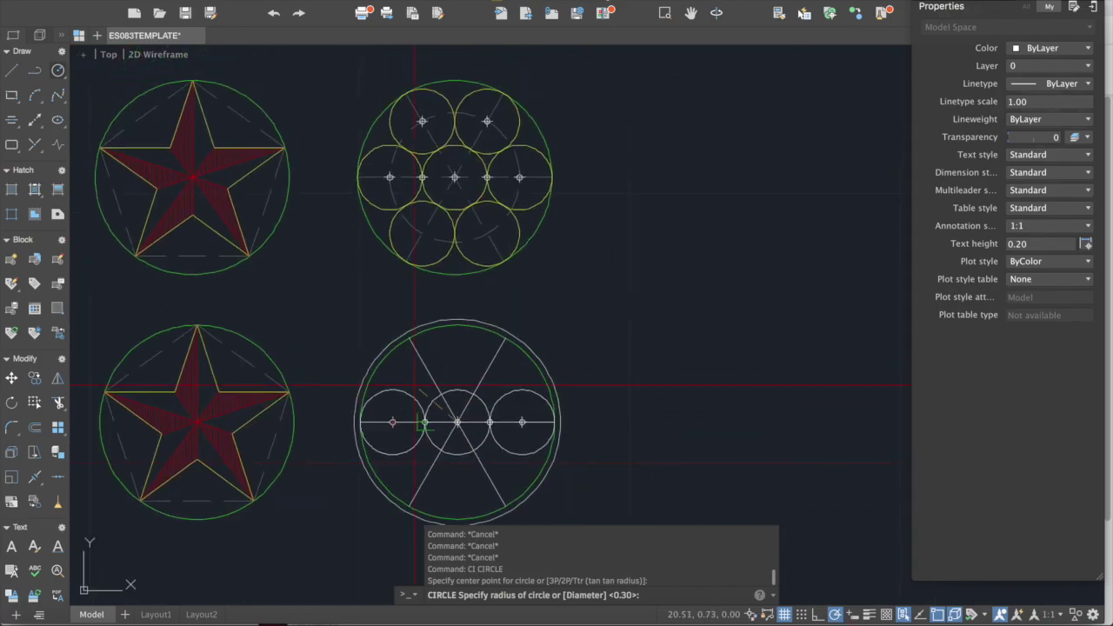
pyautogui.scroll(6, 418, 382)
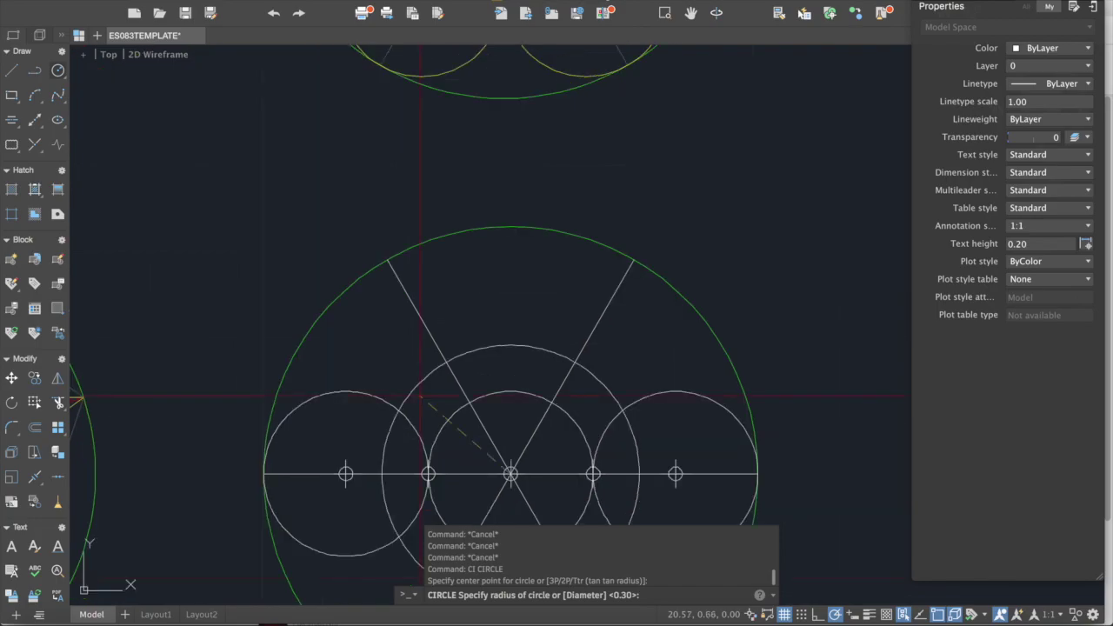
pyautogui.scroll(-2, 323, 483)
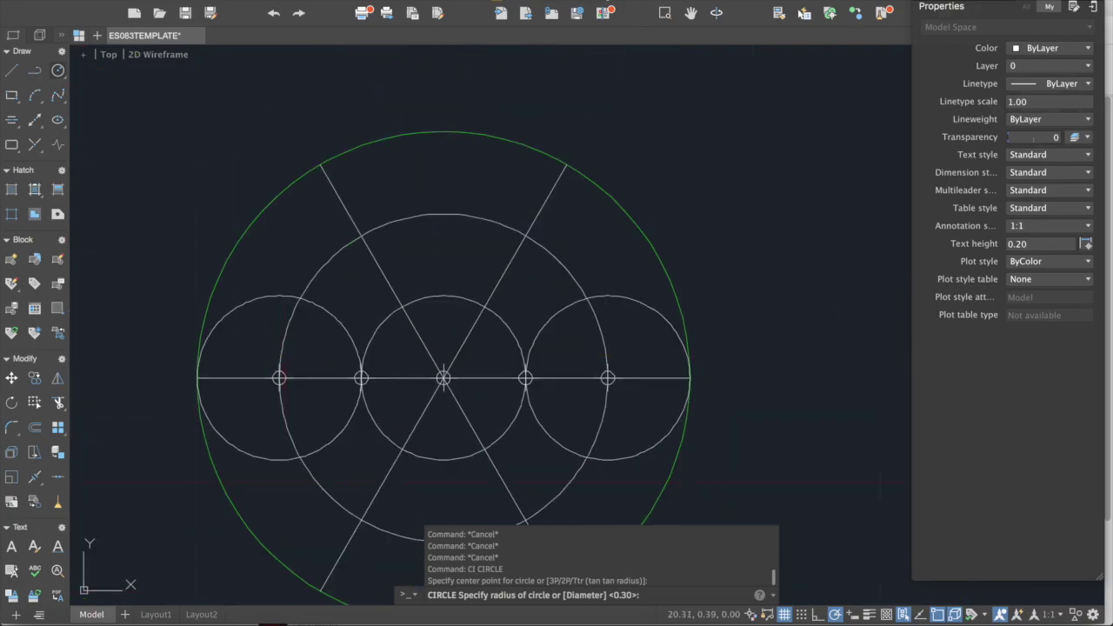
pyautogui.click(279, 379)
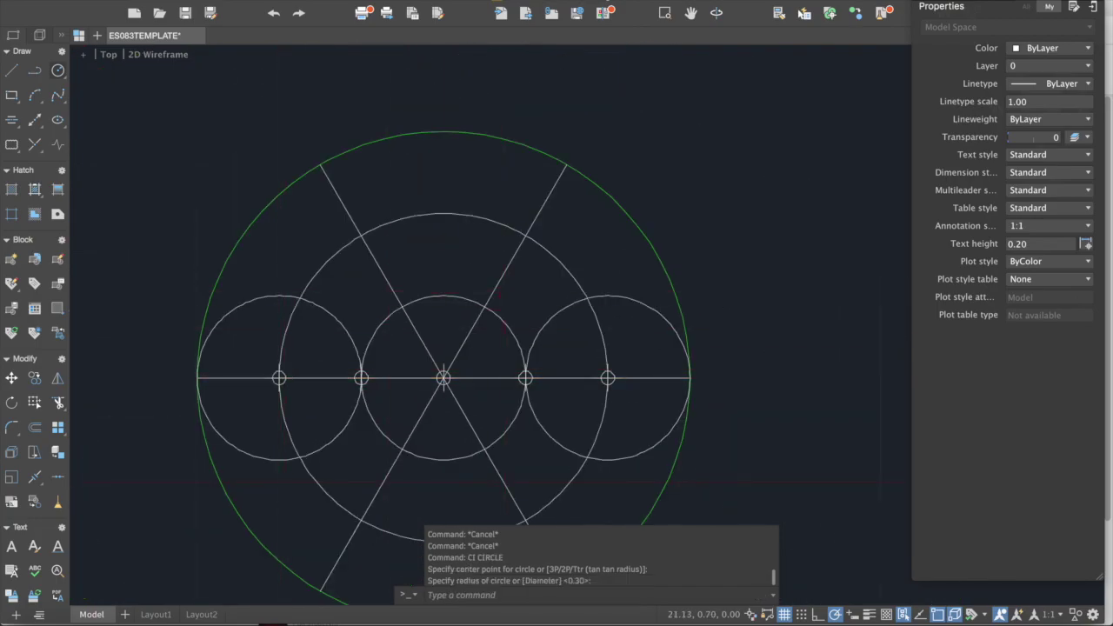
pyautogui.scroll(-3, 417, 348)
pyautogui.press('Escape')
pyautogui.scroll(3, 414, 243)
pyautogui.press('Escape')
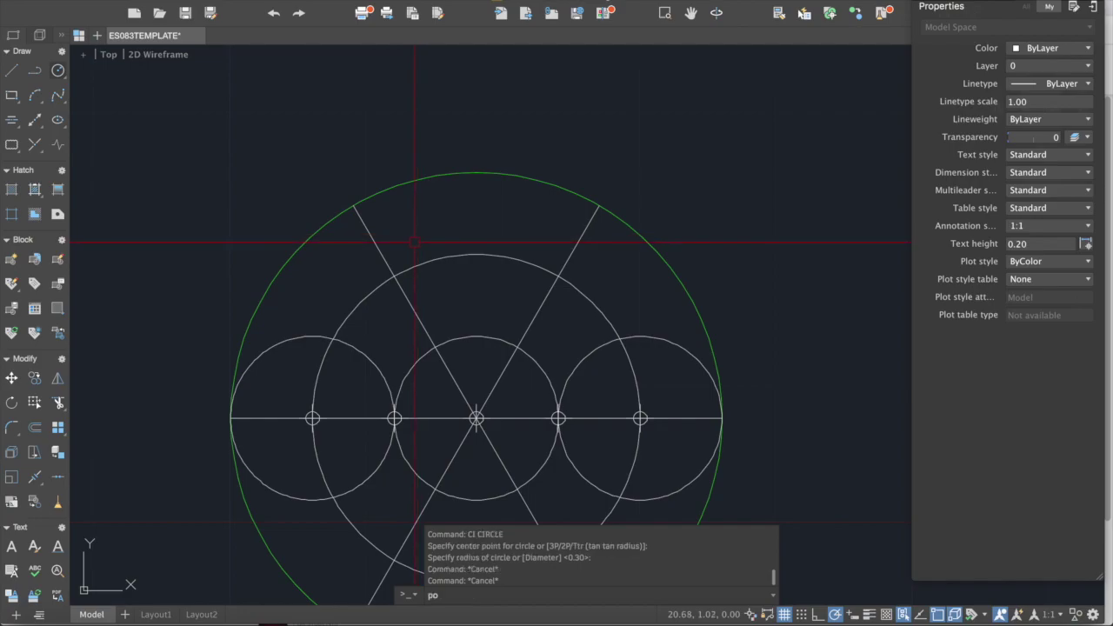
# Place points where the two diagonals cross the upper half of the 0.60 m construction circle
pyautogui.press('Escape')
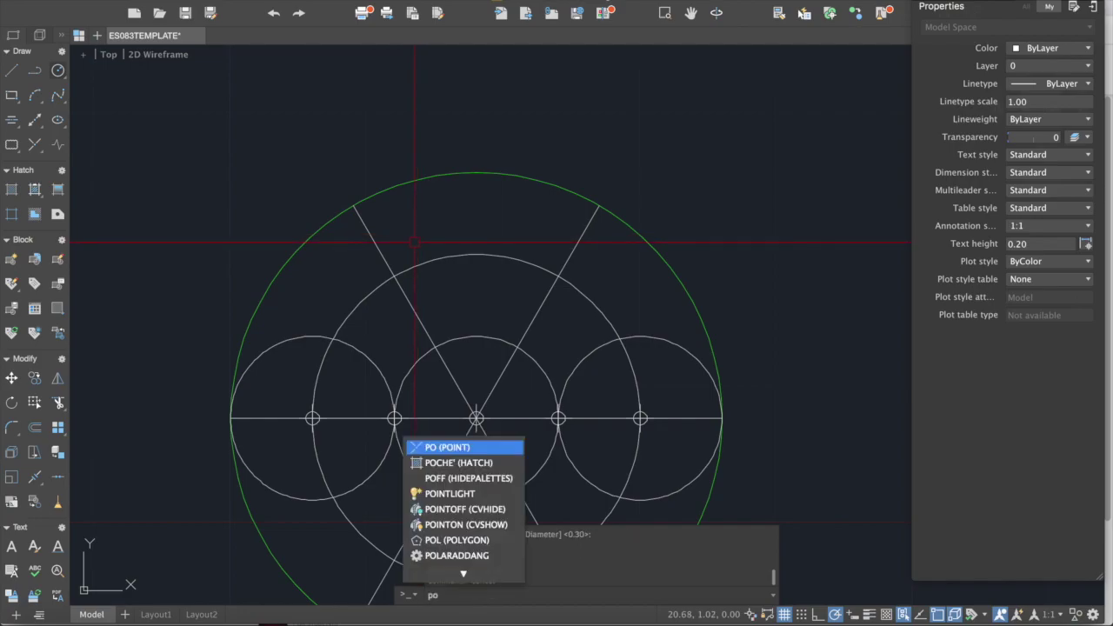
pyautogui.press('Return')
pyautogui.click(394, 276)
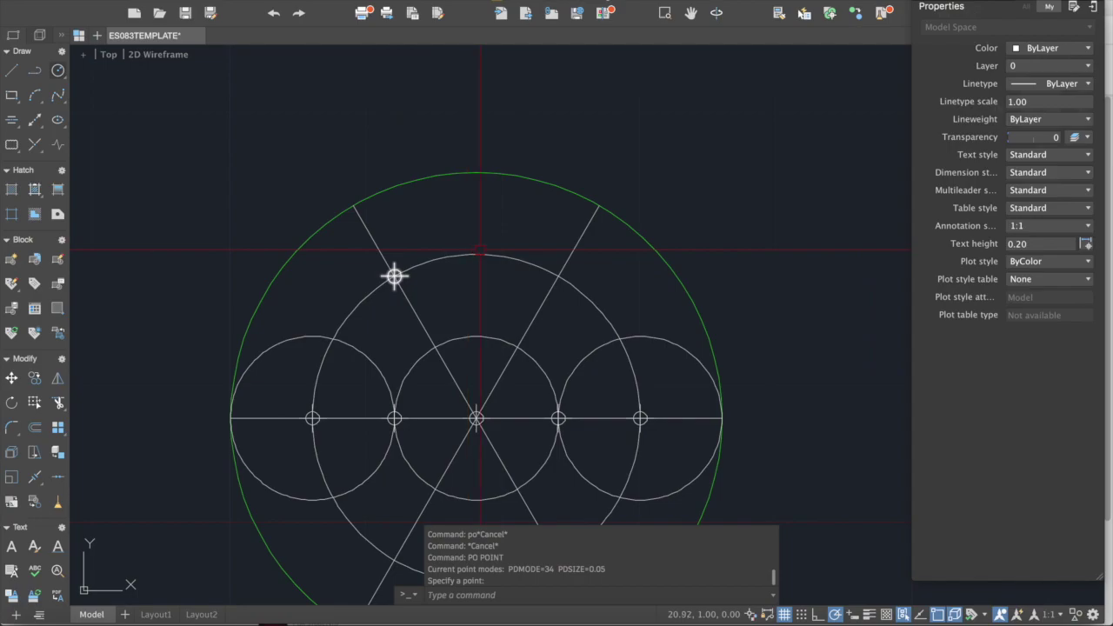
pyautogui.press('Return')
pyautogui.click(559, 277)
# Place points where the two diagonals cross the lower half of the 0.60 m construction circle
pyautogui.scroll(-3, 556, 307)
pyautogui.moveTo(556, 308); pyautogui.dragTo(532, 191, button='middle')
pyautogui.press('Return')
pyautogui.click(534, 348)
pyautogui.press('Return')
pyautogui.click(432, 348)
pyautogui.press('Return')
pyautogui.scroll(-3, 545, 200)
pyautogui.moveTo(545, 199); pyautogui.dragTo(540, 311, button='middle')
pyautogui.press('Escape')
# Draw a circle of 0.30 m radius centred on the upper-left point, reaching the diagonal's intersection with the central circle
pyautogui.scroll(3, 509, 282)
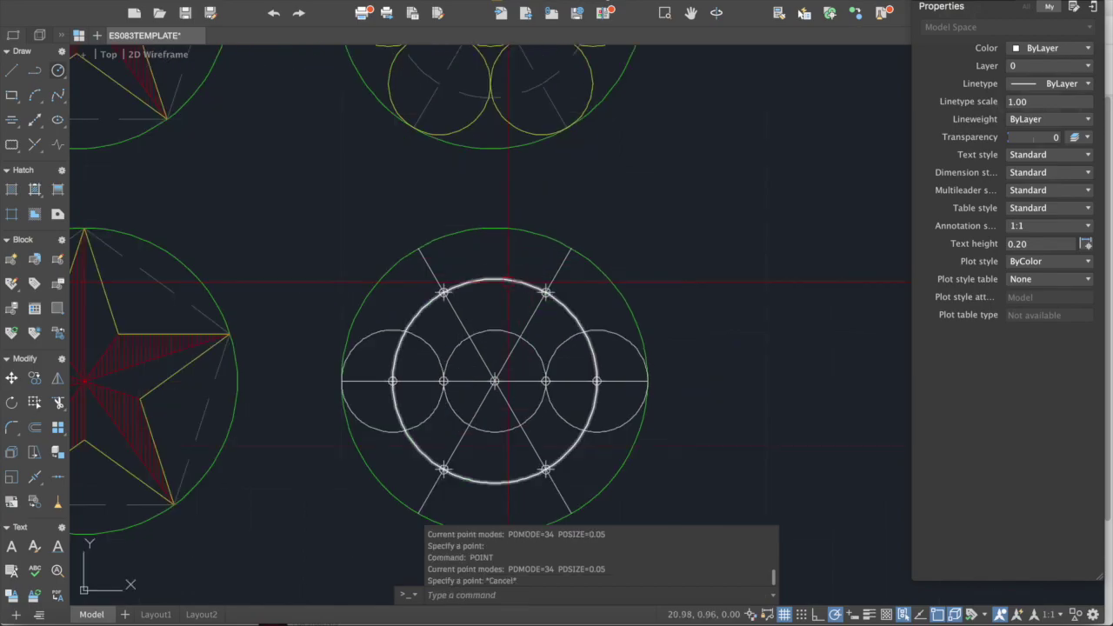
pyautogui.moveTo(481, 279); pyautogui.dragTo(473, 311, button='middle')
pyautogui.write('ci')
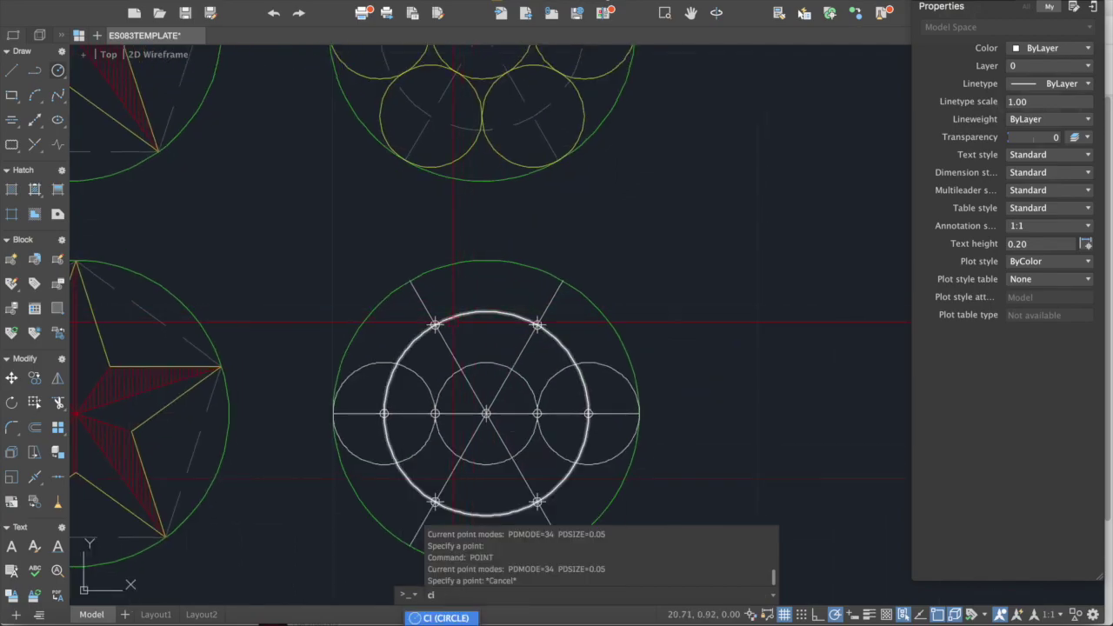
pyautogui.scroll(2, 454, 323)
pyautogui.press('Escape')
pyautogui.press('Escape')
pyautogui.write('ci')
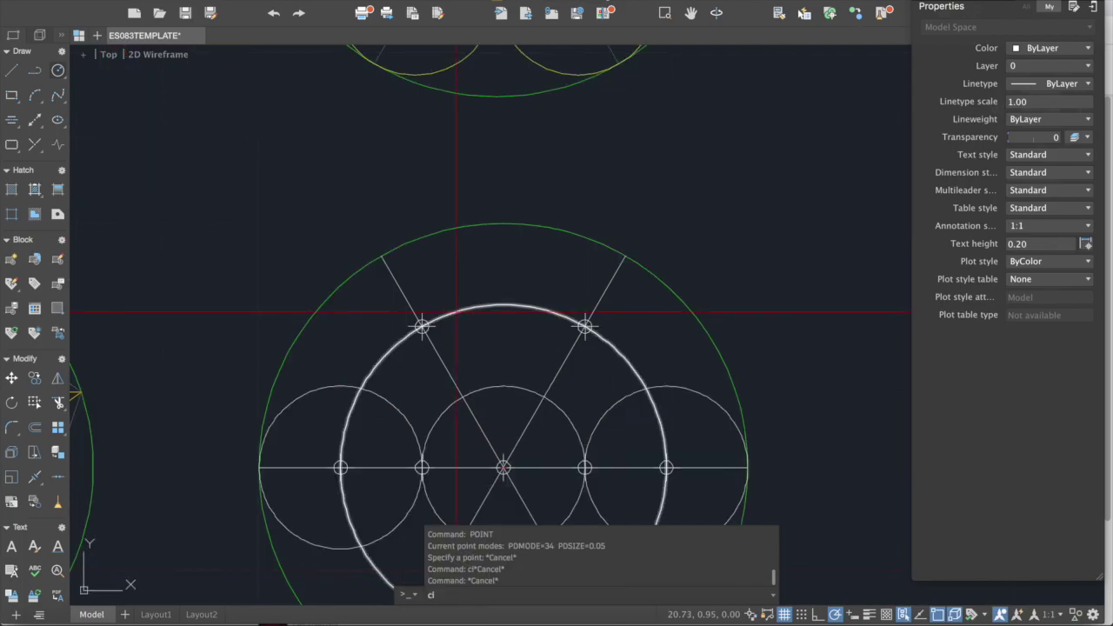
pyautogui.press('Return')
pyautogui.scroll(2, 452, 362)
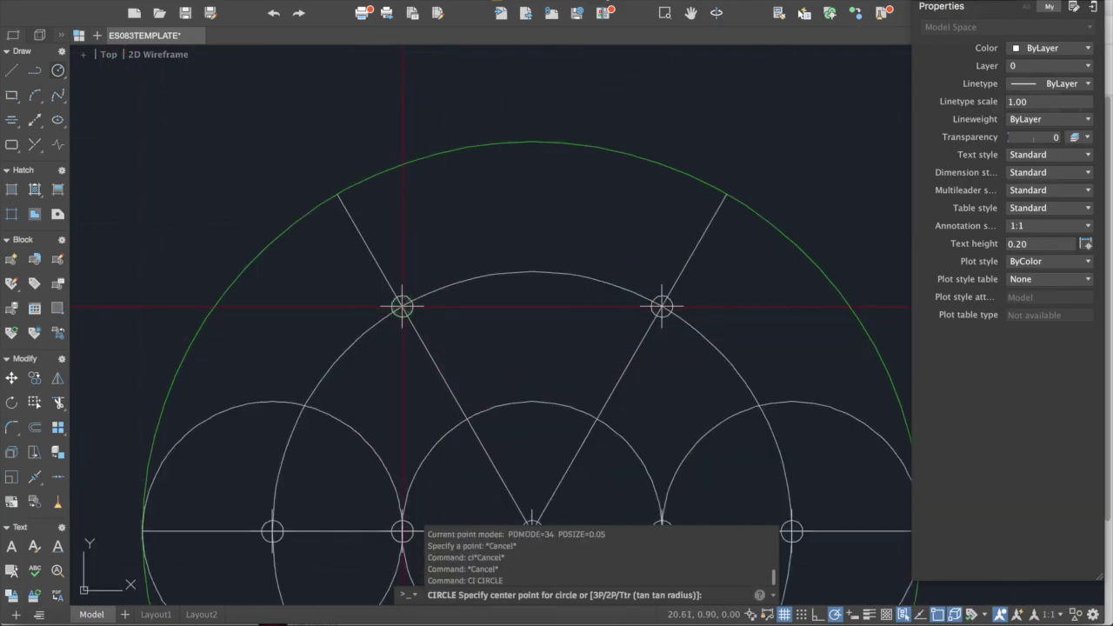
pyautogui.click(402, 306)
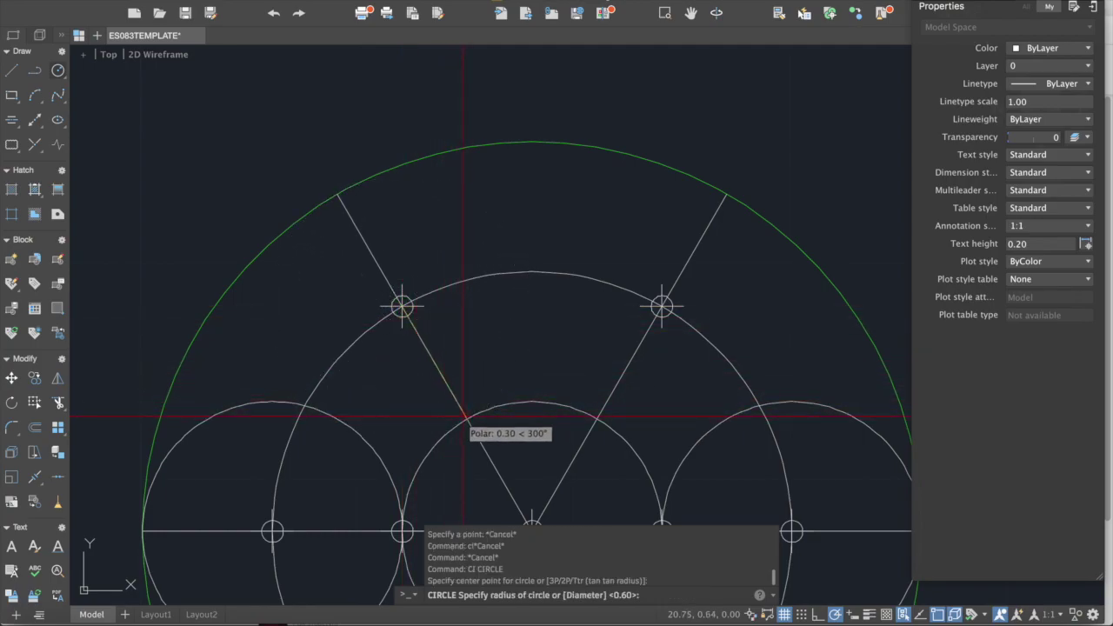
pyautogui.moveTo(457, 422); pyautogui.dragTo(467, 356, button='middle')
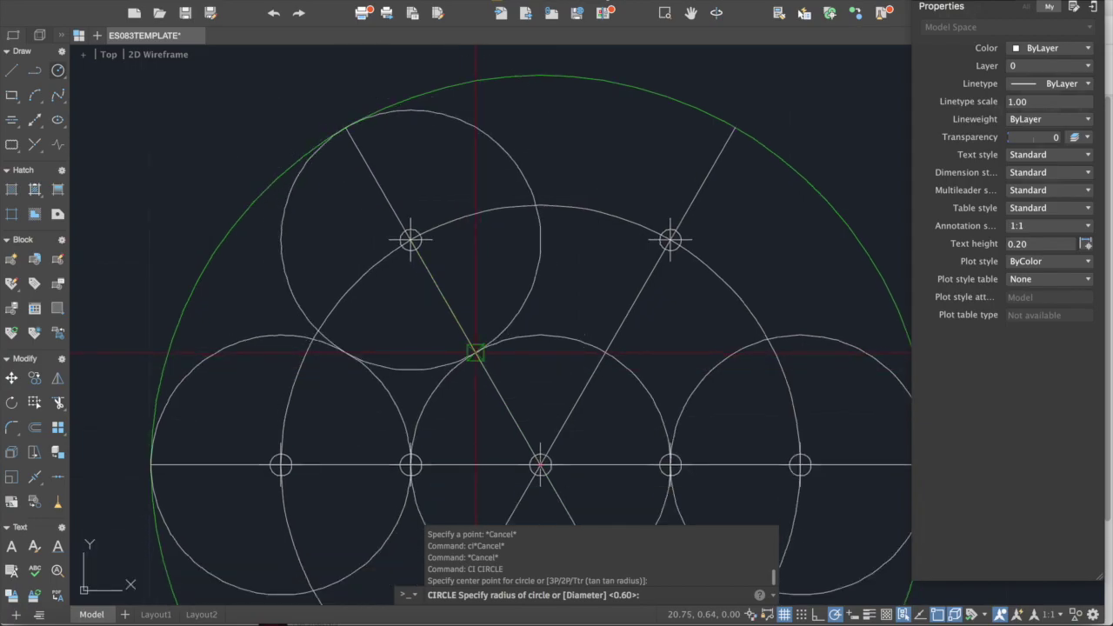
pyautogui.click(475, 353)
# Draw a circle of 0.30 m radius centred on the upper-right point, reaching the other diagonal's intersection with the central circle
pyautogui.scroll(-2, 449, 288)
pyautogui.press('Return')
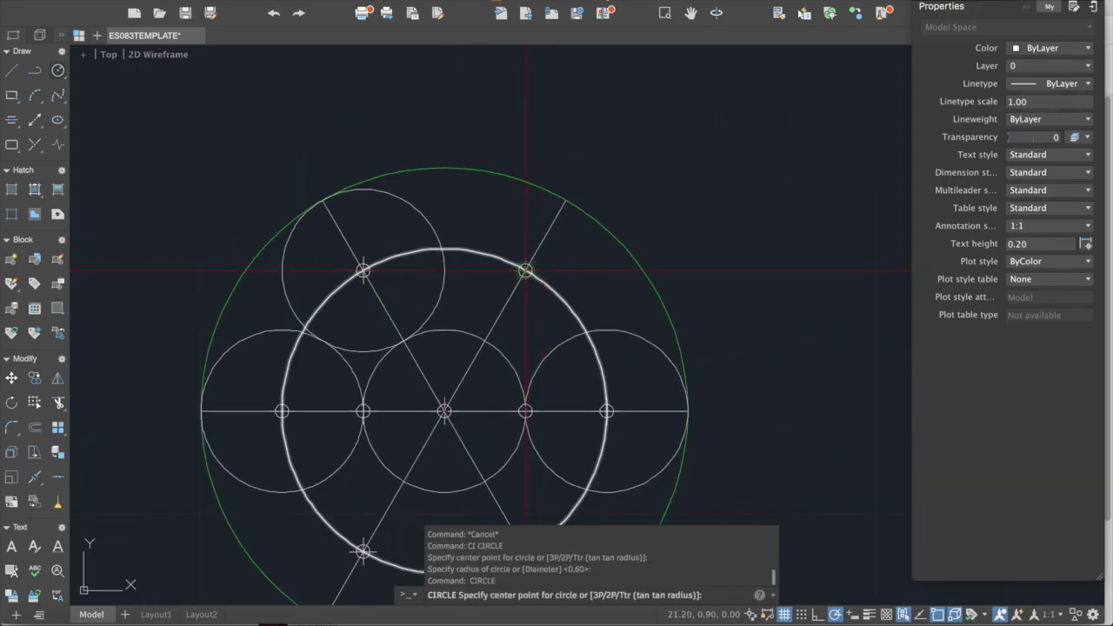
pyautogui.click(526, 271)
pyautogui.scroll(2, 515, 316)
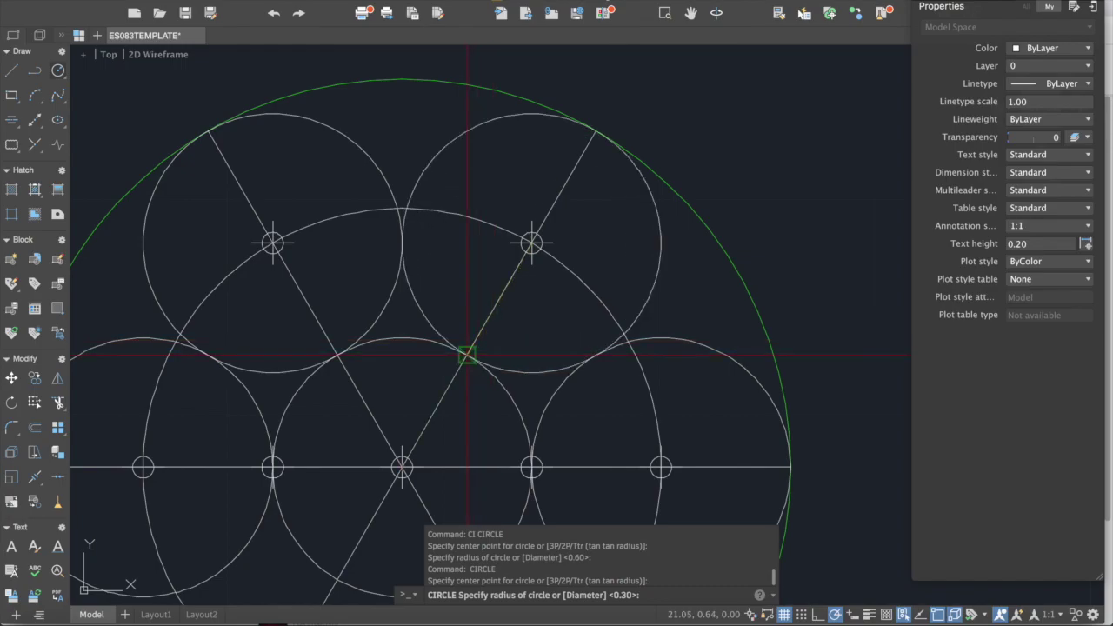
pyautogui.scroll(4, 467, 356)
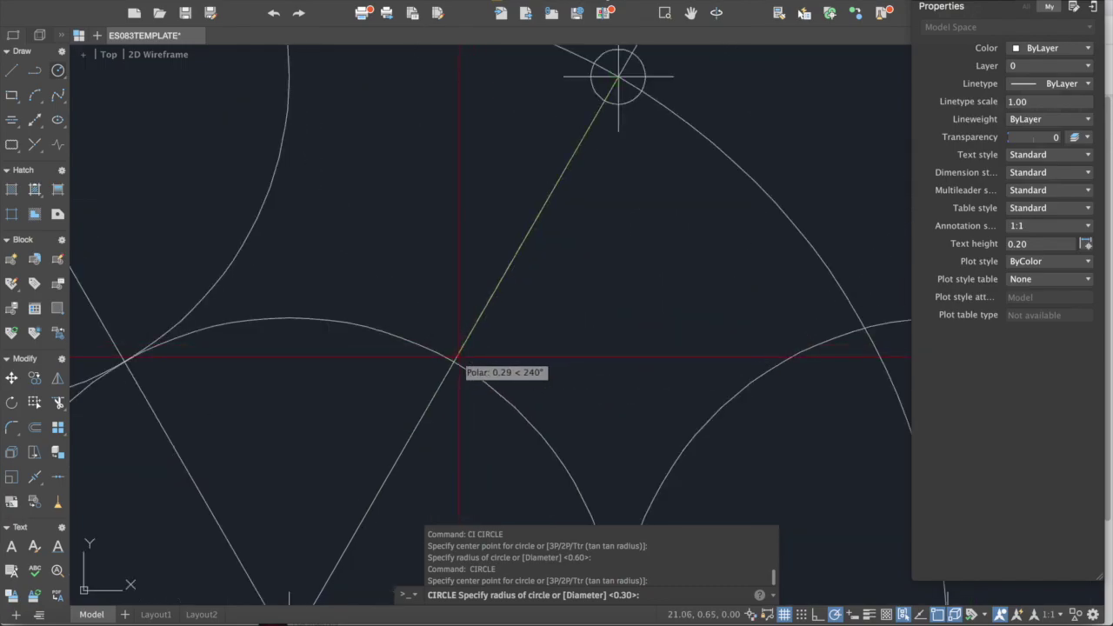
pyautogui.scroll(-4, 453, 361)
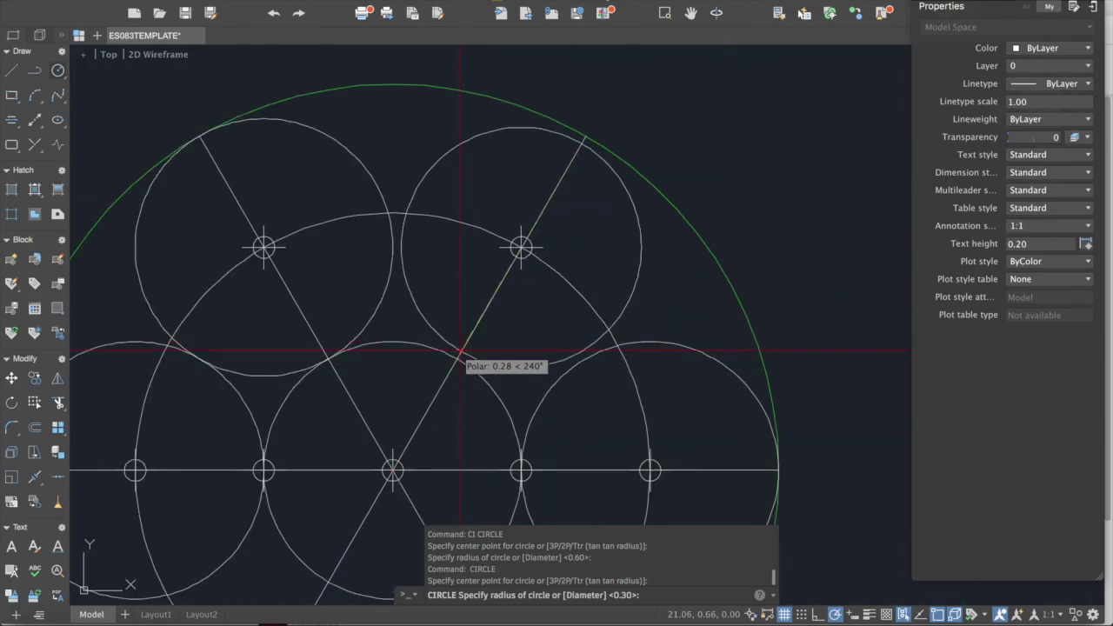
pyautogui.click(457, 358)
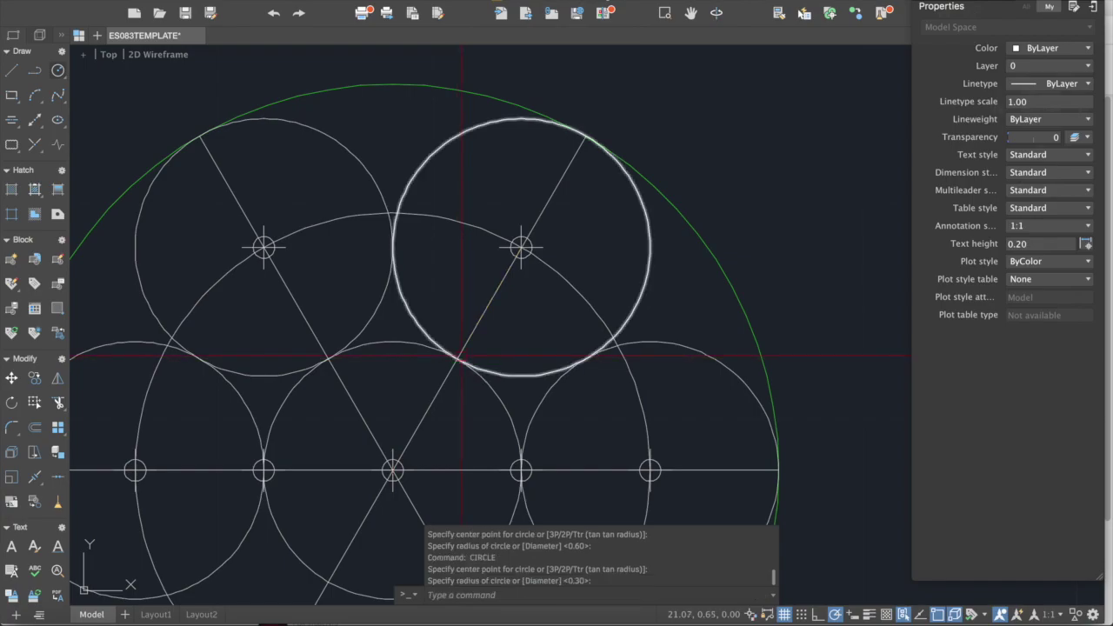
# Draw circles of 0.30 m radius centred on the lower-left and lower-right points
pyautogui.scroll(-2, 461, 356)
pyautogui.moveTo(461, 356); pyautogui.dragTo(552, 195, button='middle')
pyautogui.press('Return')
pyautogui.click(429, 407)
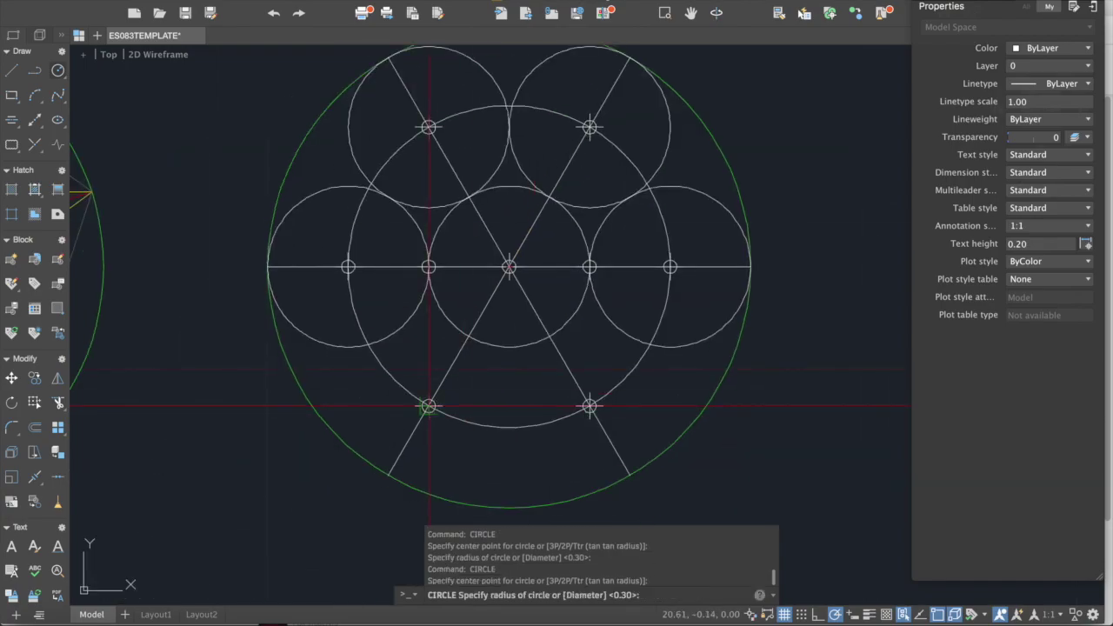
pyautogui.press('Return')
pyautogui.press('Return')
pyautogui.click(590, 406)
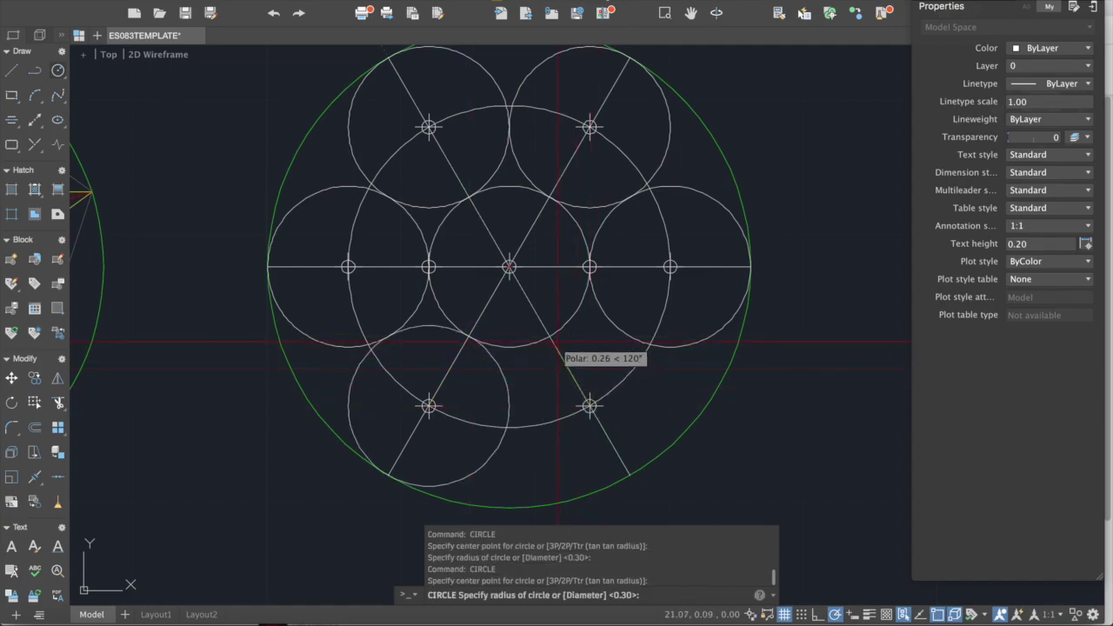
pyautogui.press('Return')
# Erase the two lower small circles of the new figure
pyautogui.press('Escape')
pyautogui.click(536, 431)
pyautogui.click(473, 443)
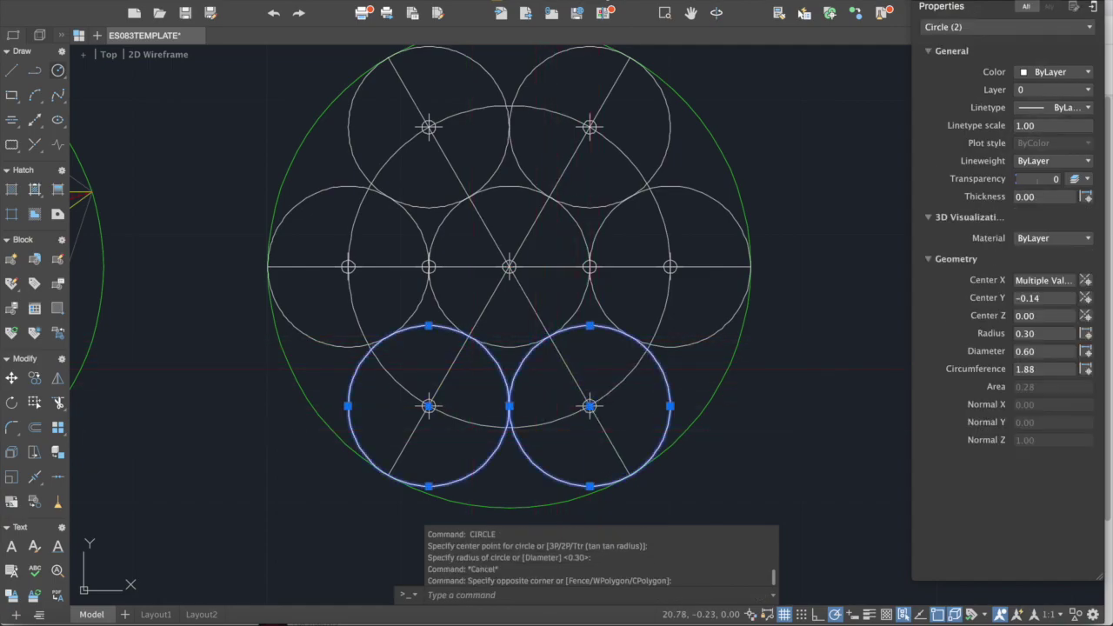
pyautogui.write('e')
pyautogui.press('Return')
pyautogui.scroll(-3, 549, 191)
pyautogui.moveTo(541, 95); pyautogui.dragTo(493, 199, button='middle')
pyautogui.press('Escape')
pyautogui.click(502, 212)
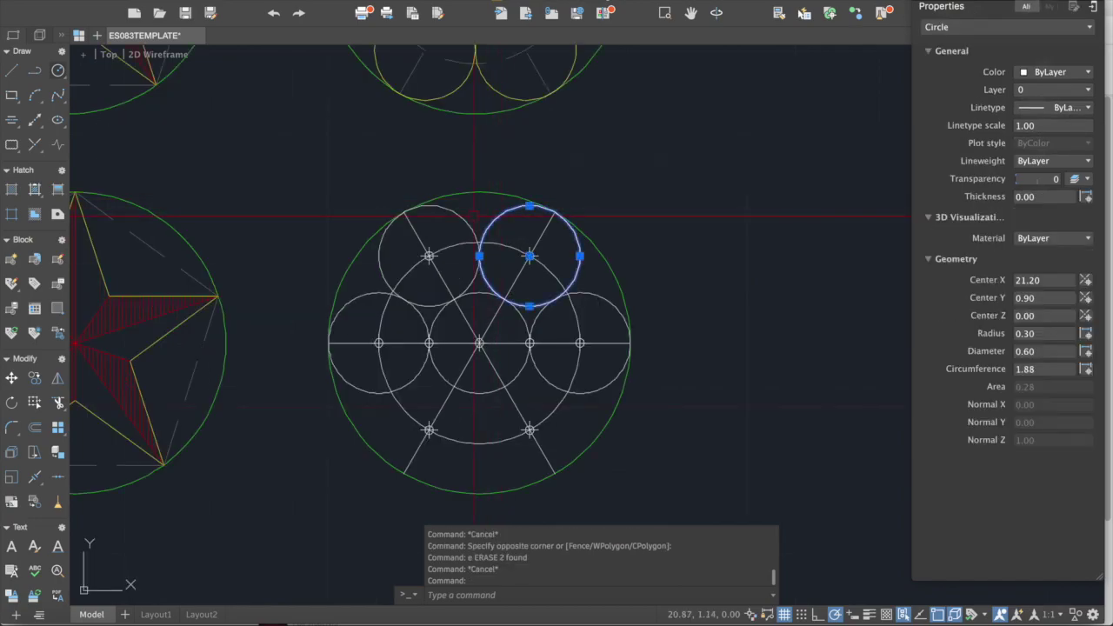
pyautogui.click(471, 216)
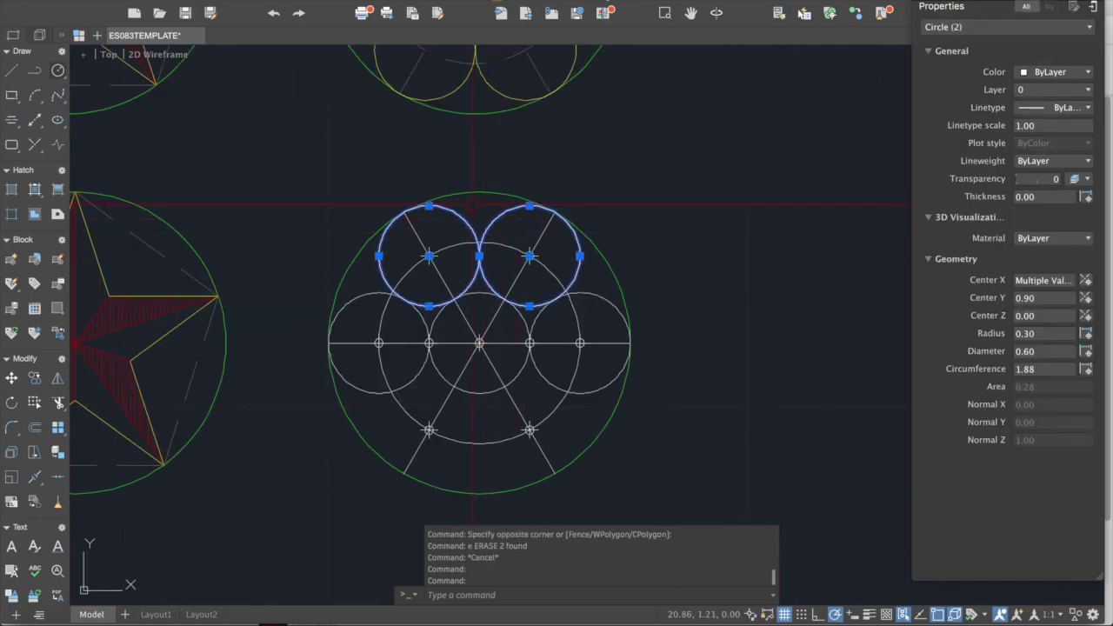
pyautogui.press('Escape')
pyautogui.press('Escape')
pyautogui.click(505, 228)
pyautogui.click(472, 217)
pyautogui.press('Escape')
# Mirror the two upper small circles about the figure's horizontal centre line, keeping the source circles
pyautogui.click(508, 230)
pyautogui.click(470, 223)
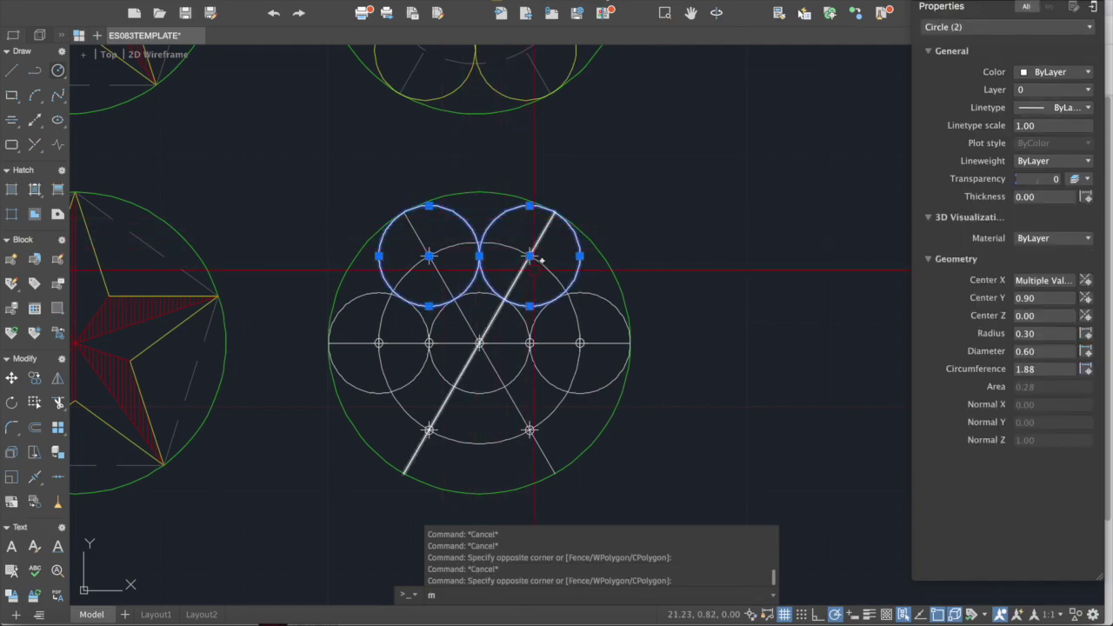
pyautogui.write('mi')
pyautogui.press('Return')
pyautogui.click(580, 342)
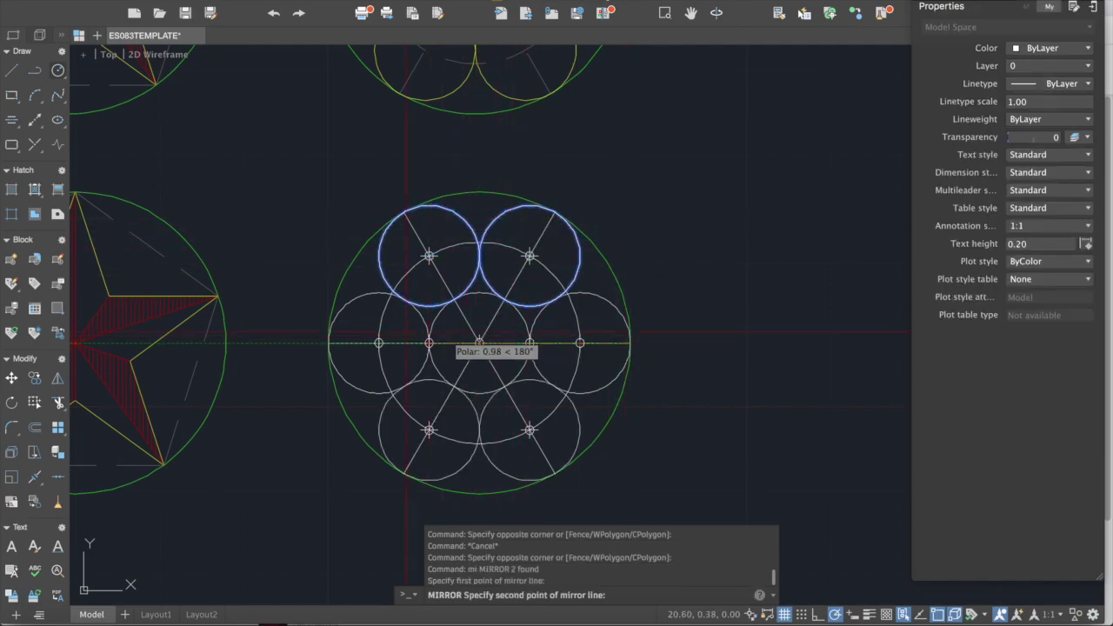
pyautogui.click(328, 343)
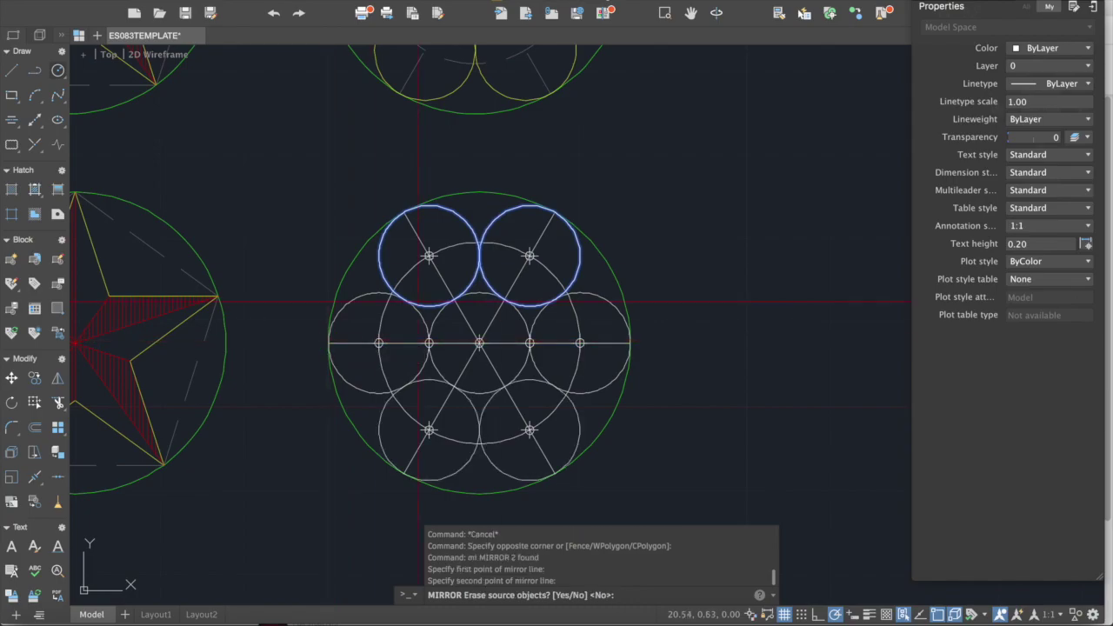
pyautogui.scroll(-2, 580, 252)
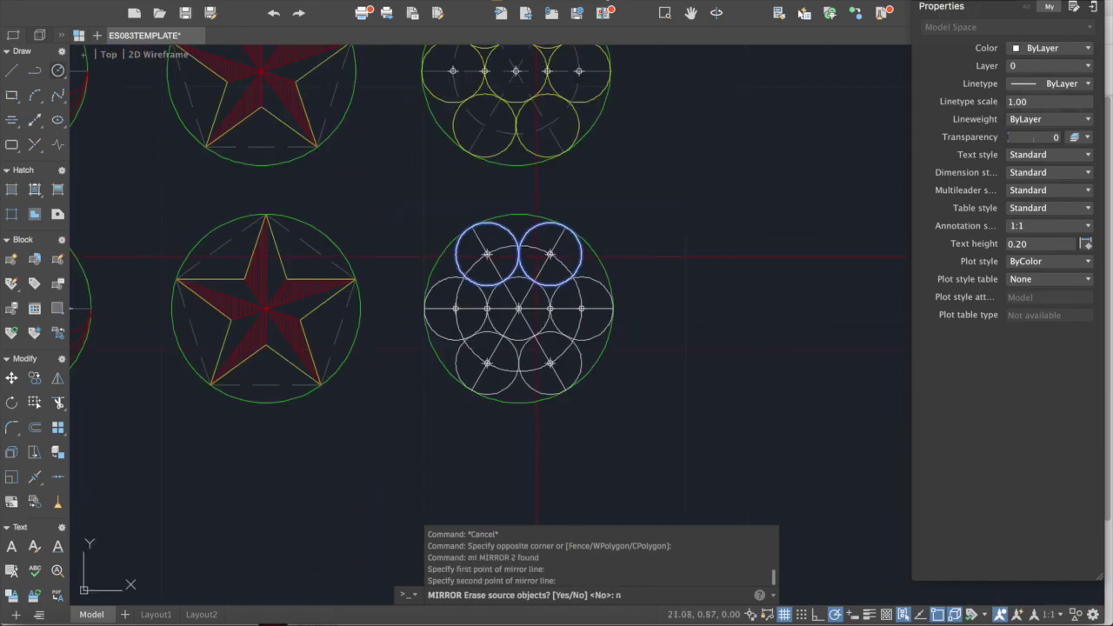
pyautogui.write('n')
pyautogui.press('Return')
pyautogui.press('Escape')
pyautogui.scroll(-3, 561, 120)
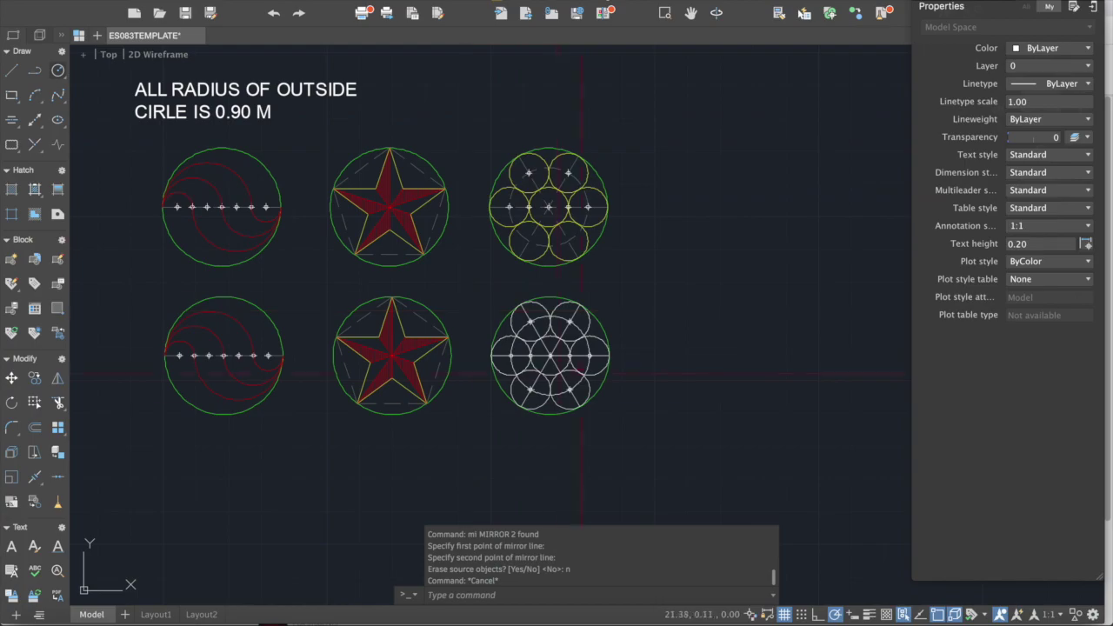
pyautogui.scroll(3, 565, 357)
pyautogui.scroll(-2, 637, 209)
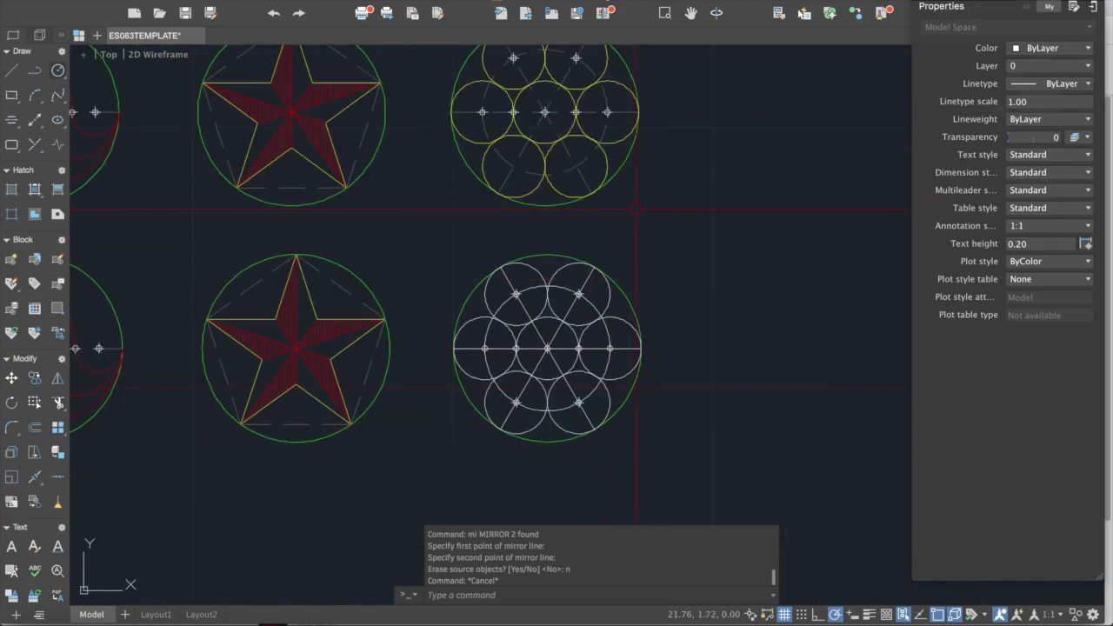
pyautogui.write('ma')
pyautogui.press('Return')
pyautogui.press('Escape')
pyautogui.press('Escape')
# Assign the upper-right and far-right small circles of the new seven-circle figure to layer 0.3
pyautogui.click(619, 319)
pyautogui.scroll(2, 618, 319)
pyautogui.click(618, 321)
pyautogui.click(602, 294)
pyautogui.click(1064, 92)
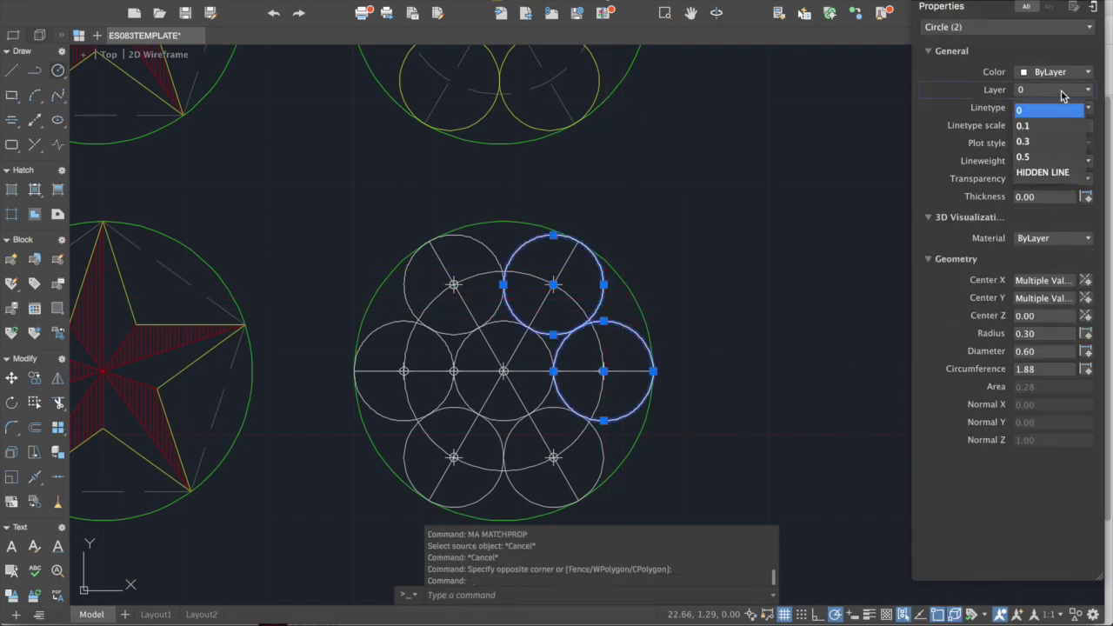
pyautogui.click(1026, 141)
pyautogui.scroll(-2, 590, 294)
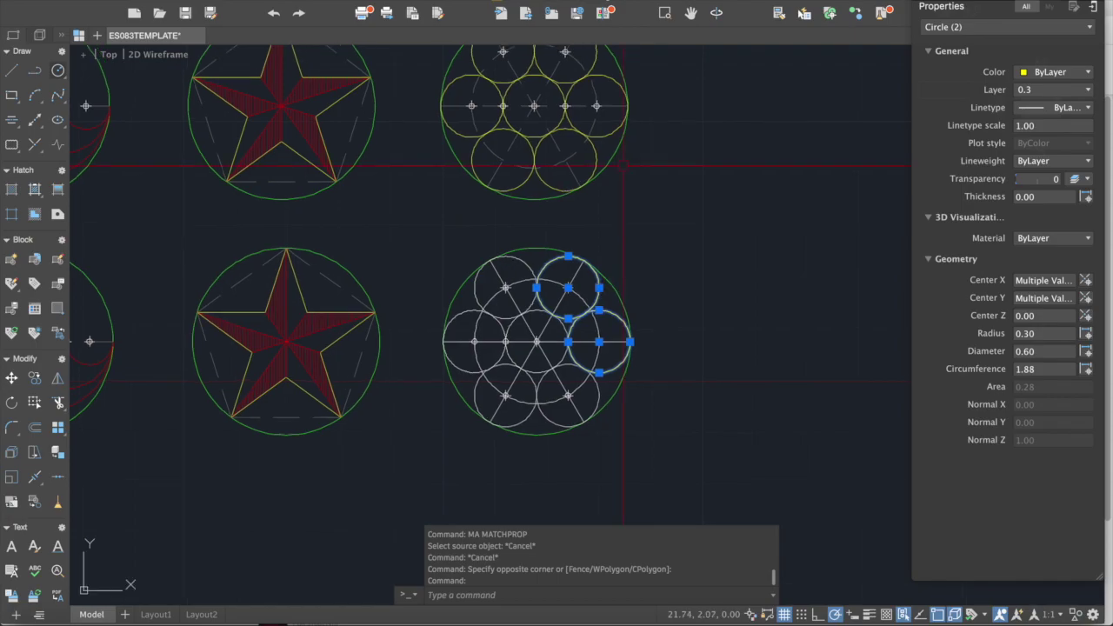
pyautogui.press('Escape')
pyautogui.press('Escape')
pyautogui.press('Escape')
# Match the properties of the upper-right small circle onto the upper-left, far-left and two lower small circles
pyautogui.write('ma')
pyautogui.press('Return')
pyautogui.click(597, 293)
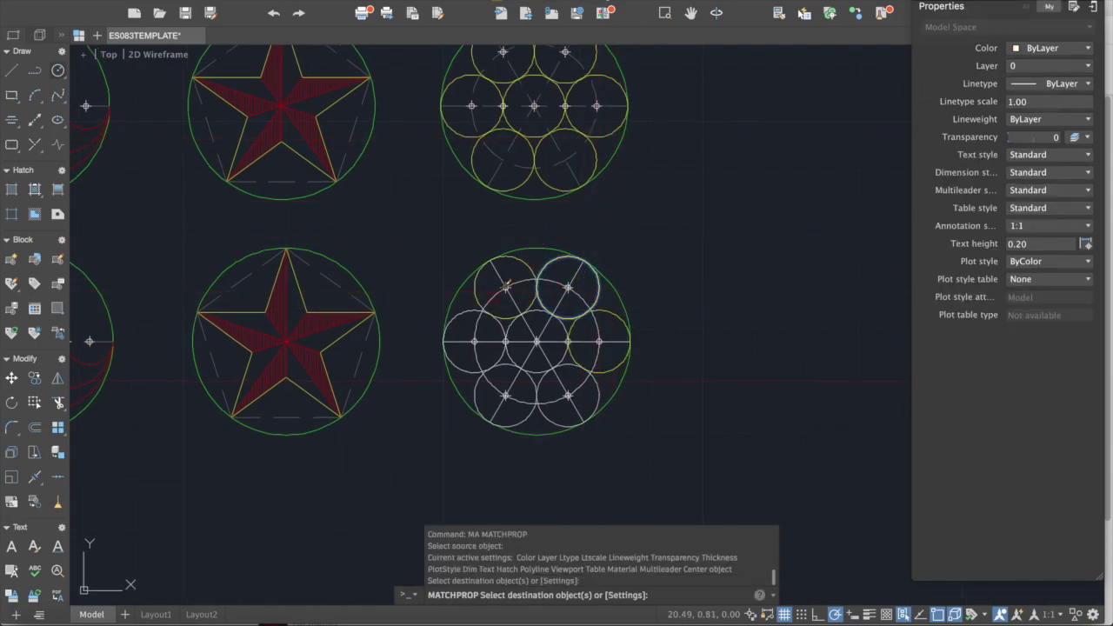
pyautogui.click(462, 314)
pyautogui.click(483, 374)
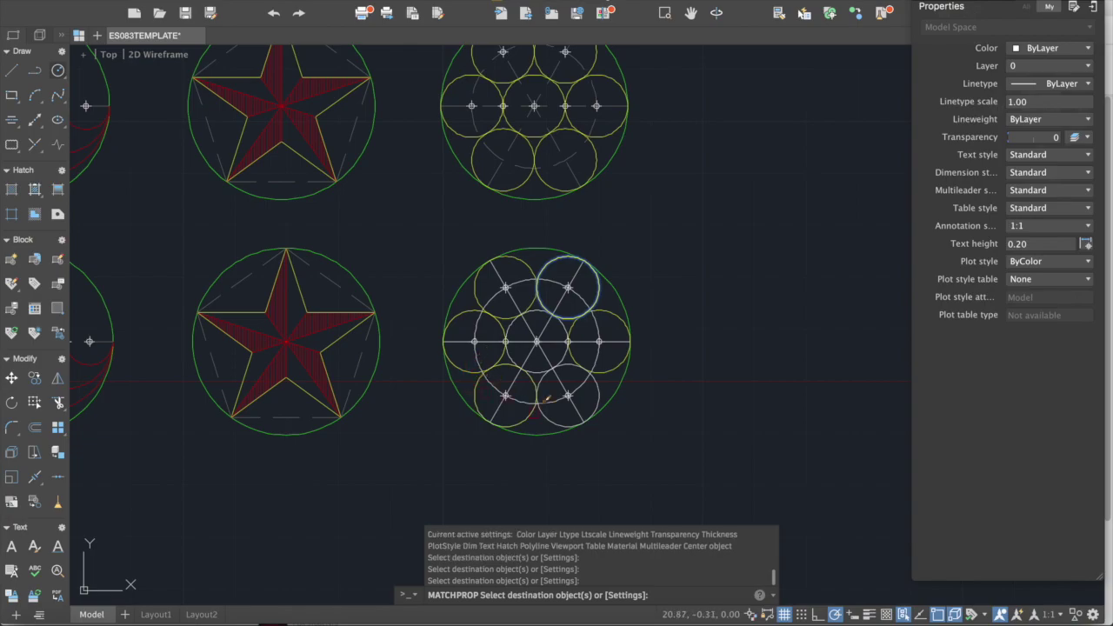
pyautogui.click(596, 300)
pyautogui.press('Escape')
# Assign the new figure's horizontal centre line to the HIDDEN LINE layer
pyautogui.scroll(4, 566, 360)
pyautogui.scroll(-4, 573, 291)
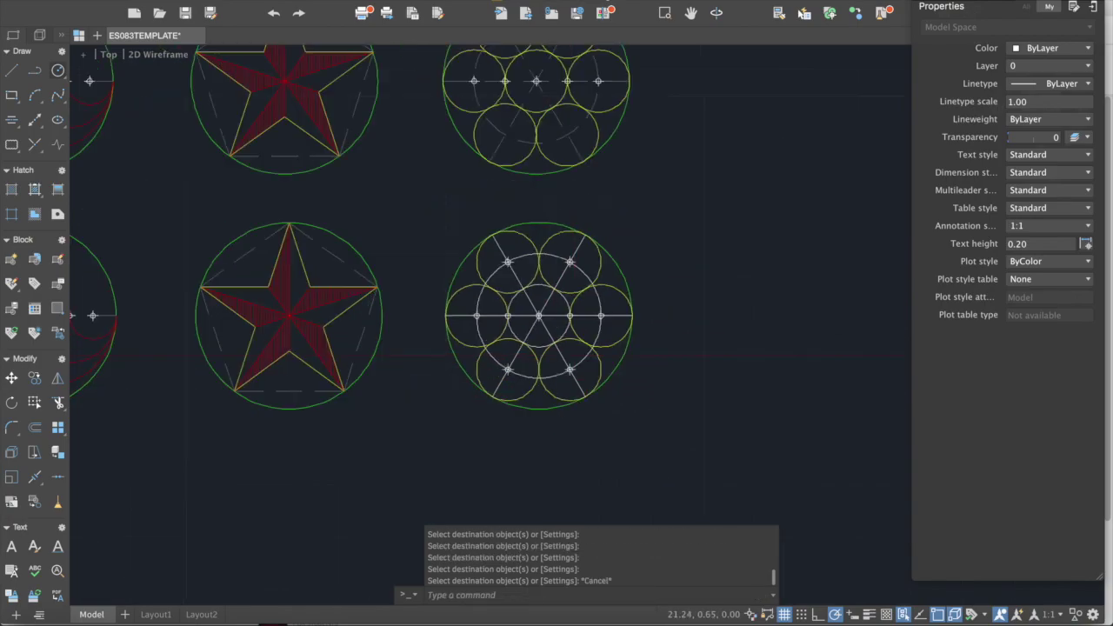
pyautogui.moveTo(599, 122); pyautogui.dragTo(576, 203, button='middle')
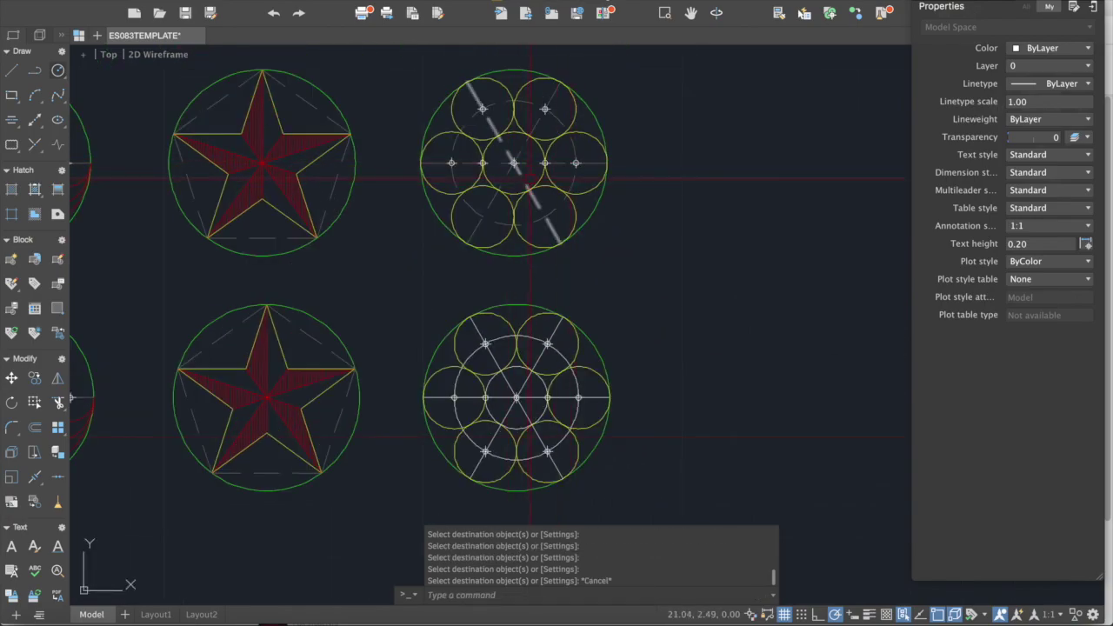
pyautogui.scroll(2, 526, 146)
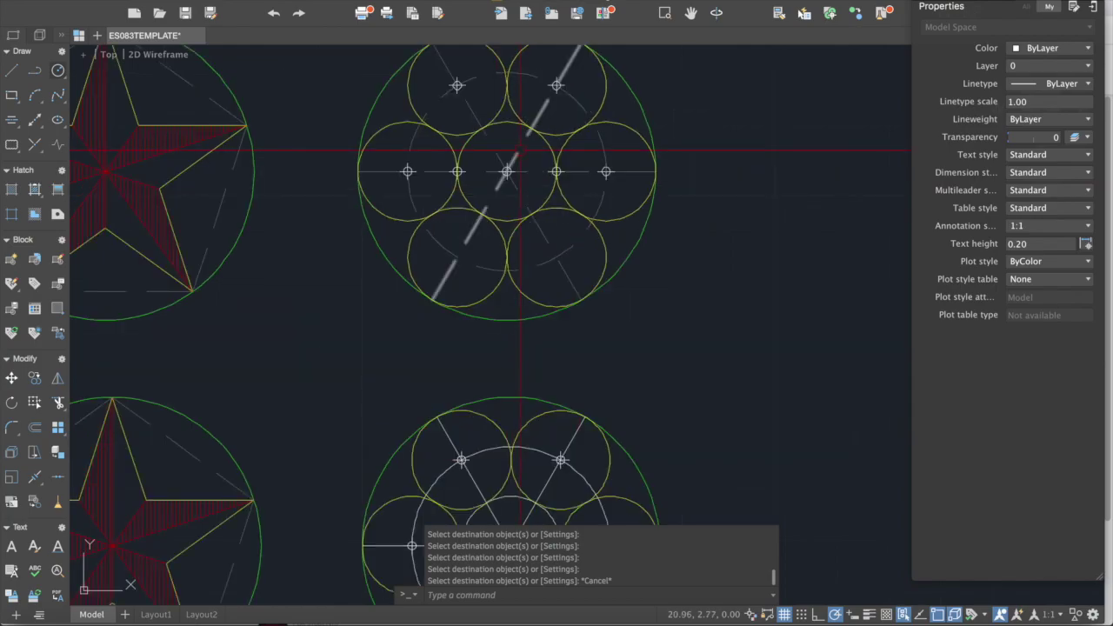
pyautogui.scroll(-2, 527, 82)
pyautogui.press('Escape')
pyautogui.scroll(2, 561, 323)
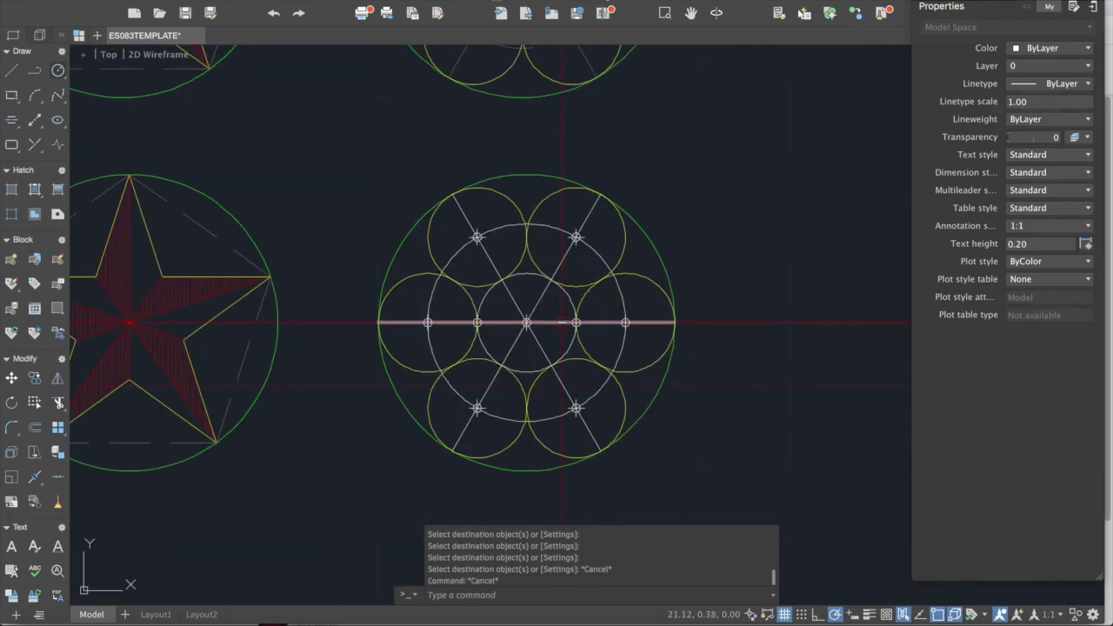
pyautogui.click(562, 323)
pyautogui.click(1052, 89)
pyautogui.click(1031, 171)
pyautogui.press('Escape')
pyautogui.press('Escape')
# Match the horizontal centre line's properties onto the two diagonal lines and the construction circle
pyautogui.write('ma')
pyautogui.press('Return')
pyautogui.click(613, 323)
pyautogui.click(575, 248)
pyautogui.click(494, 259)
pyautogui.click(600, 250)
pyautogui.press('Return')
# Match the properties of the far-right small circle onto the central small circle
pyautogui.scroll(2, 566, 294)
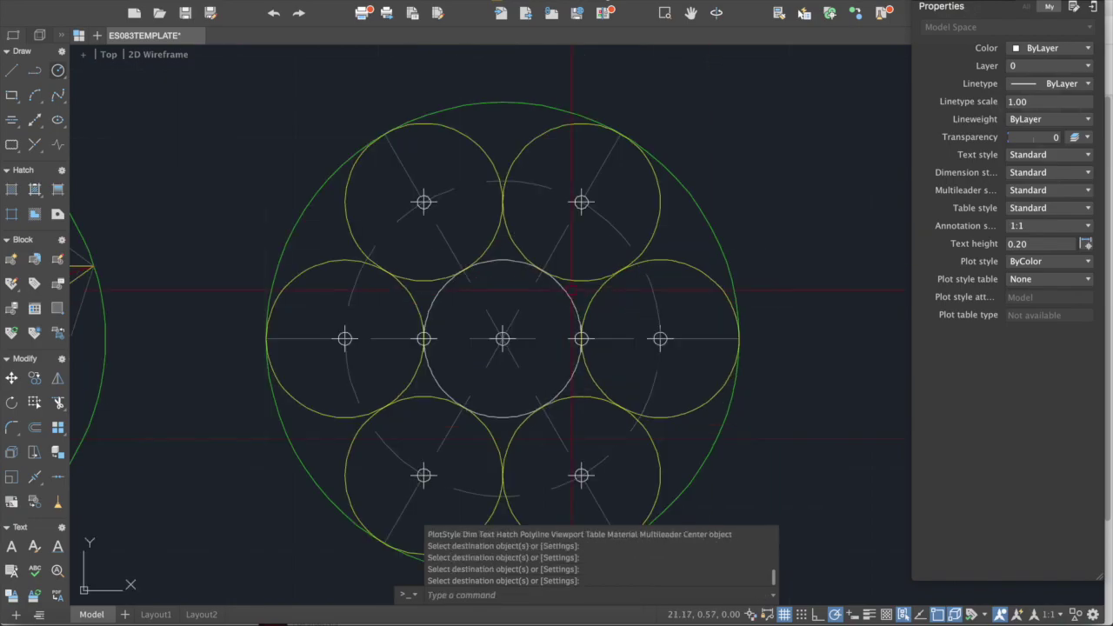
pyautogui.write('ma')
pyautogui.press('Return')
pyautogui.click(591, 284)
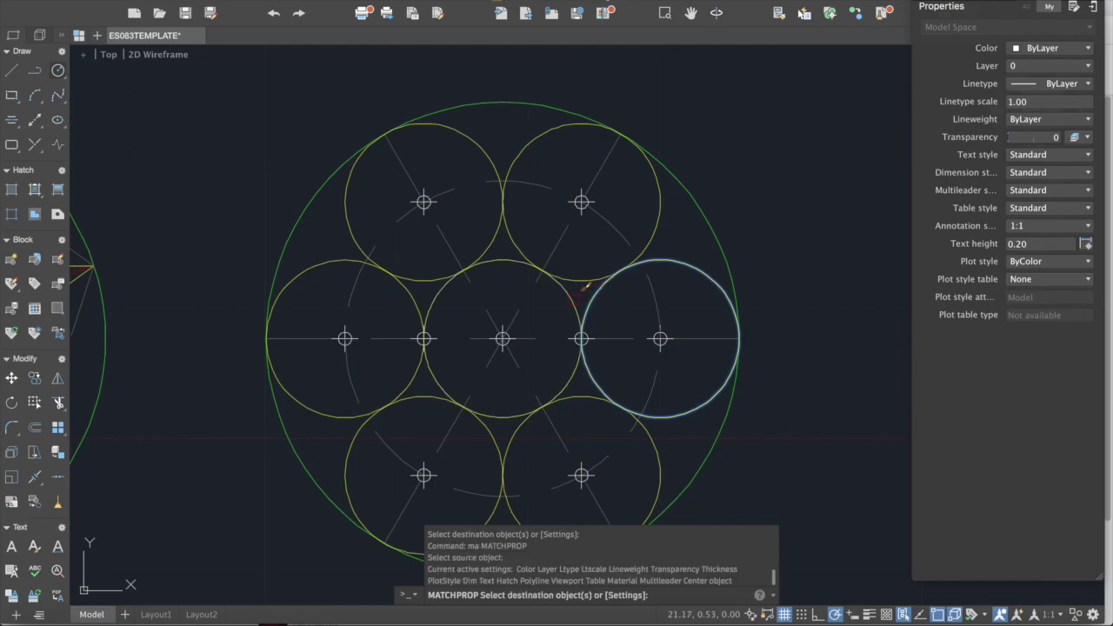
pyautogui.press('Escape')
pyautogui.scroll(-6, 592, 296)
pyautogui.scroll(-2, 587, 293)
pyautogui.moveTo(587, 294); pyautogui.dragTo(673, 309, button='middle')
pyautogui.scroll(2, 658, 289)
pyautogui.moveTo(684, 270); pyautogui.dragTo(679, 310, button='middle')
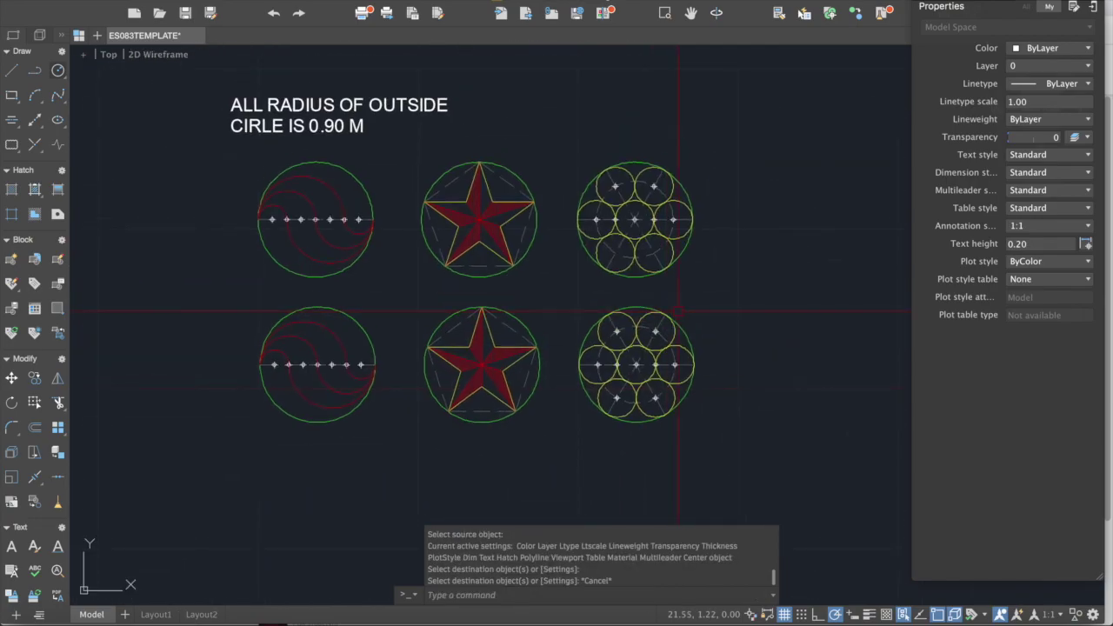